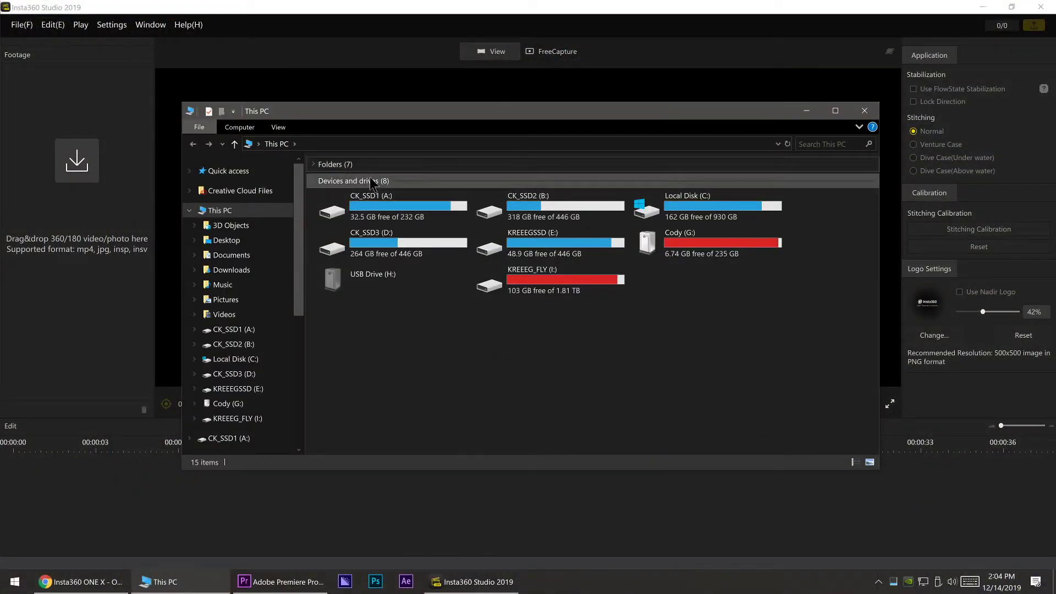
Step: Open the 121019_360_SJ_LIGHTUPTHEBLUFF folder inside the FOOTAGE folder on the Desktop
left_click(503, 181)
left_click(314, 164)
double_click(523, 182)
double_click(368, 185)
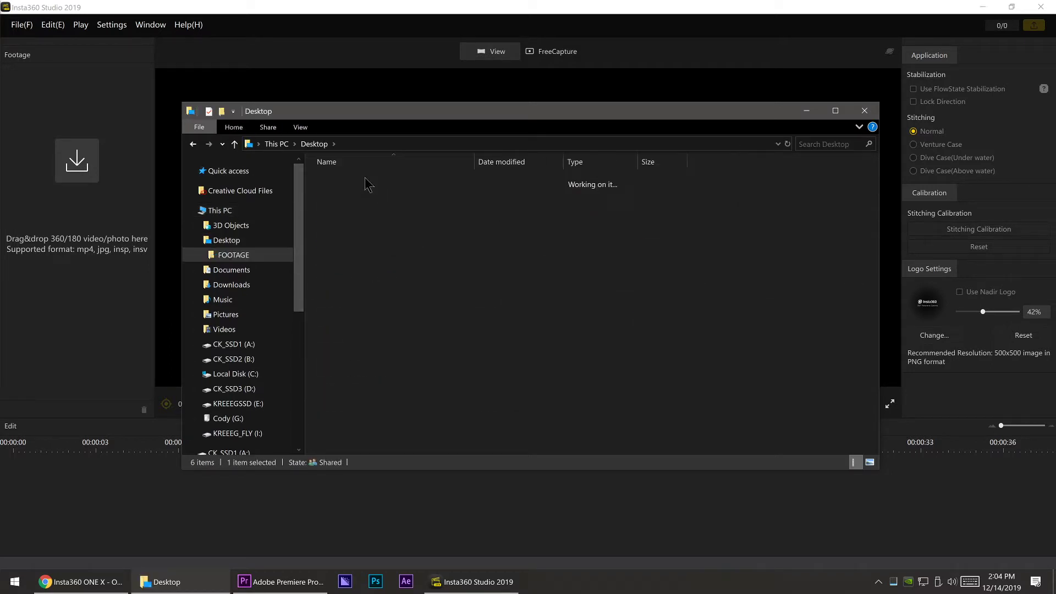
double_click(396, 186)
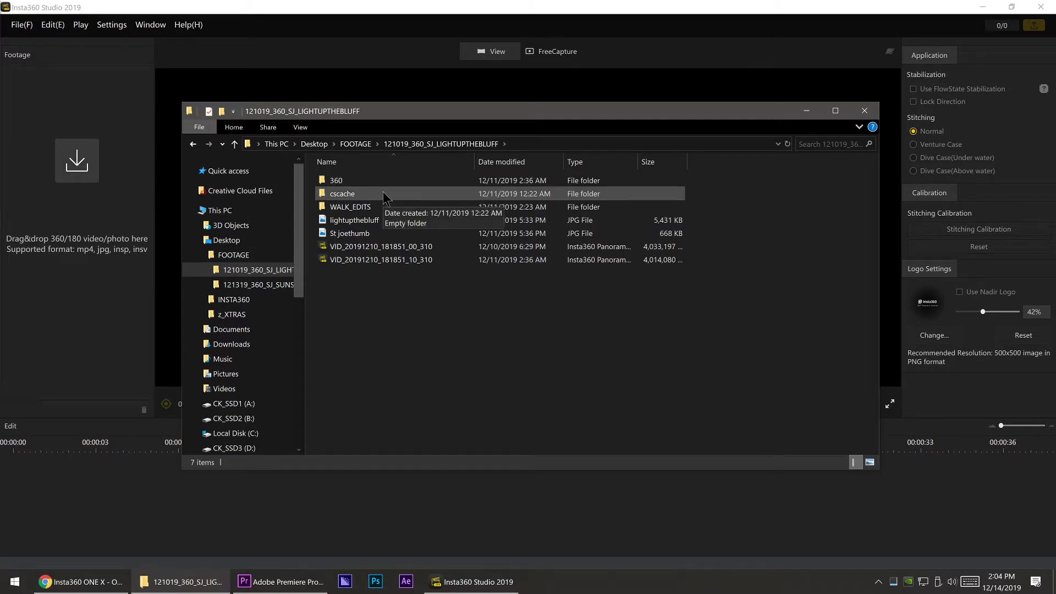
Step: Import the panorama video VID_20191210_181851_00_310 into the footage list of Insta360 Studio
left_click(383, 251)
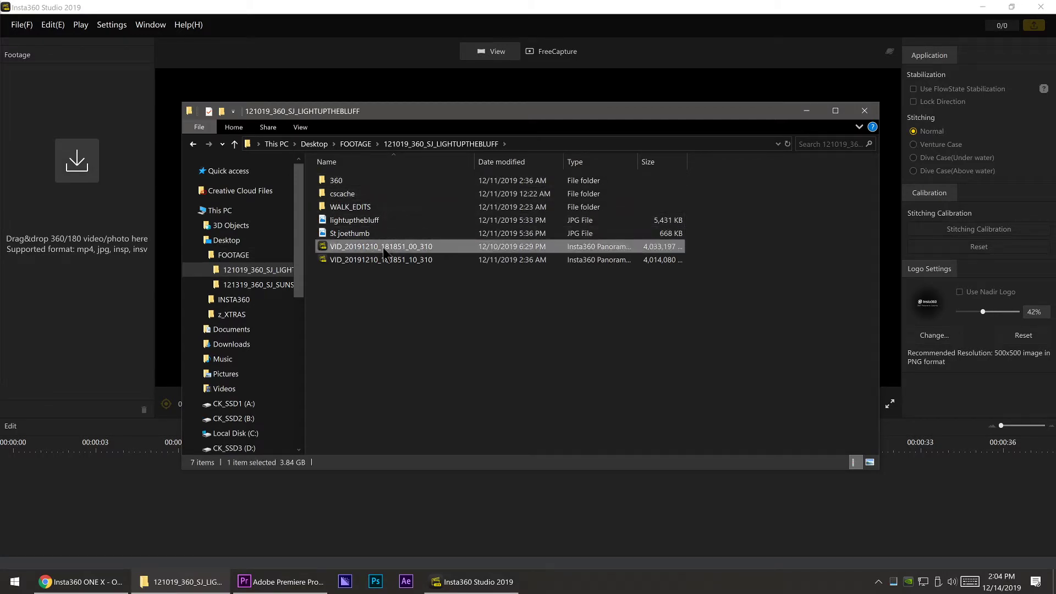
left_click(451, 5)
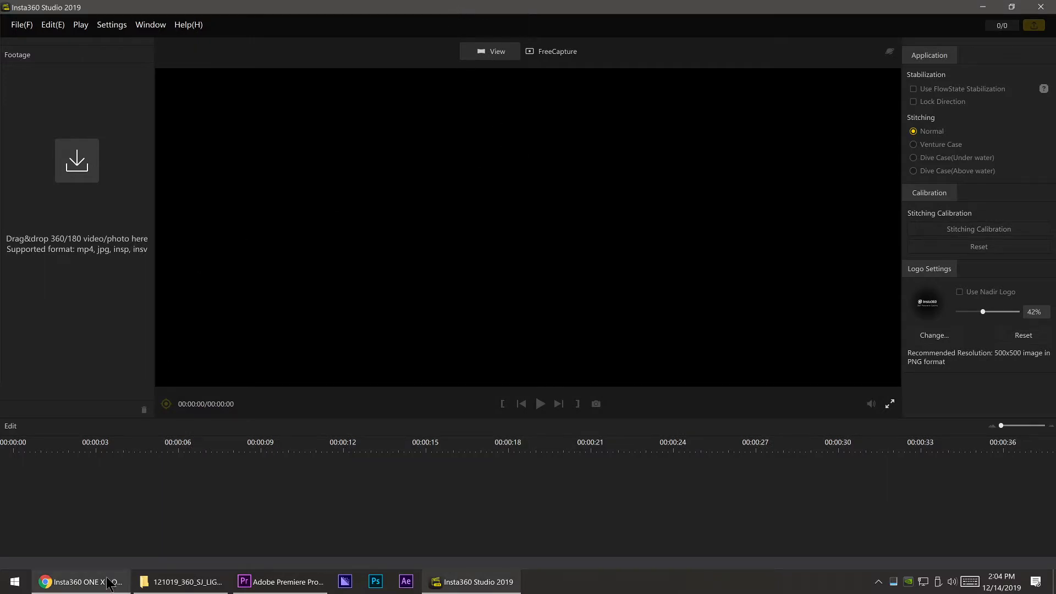
left_click(182, 581)
left_click_drag(380, 248, 71, 171)
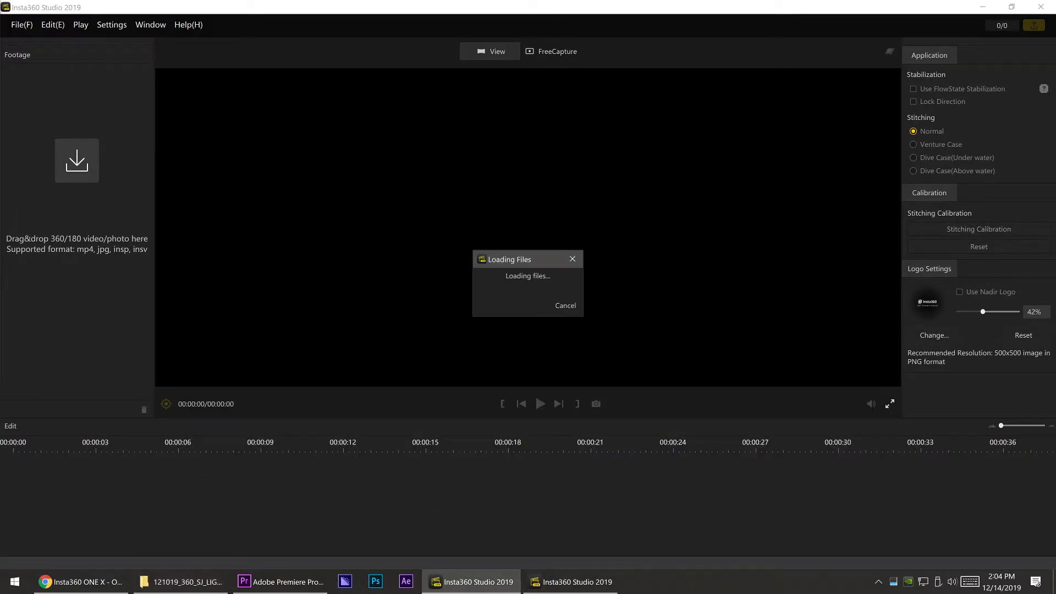
Step: Move the lightupthebluff and St joethumb images into the WALK_EDITS folder in File Explorer
left_click(154, 584)
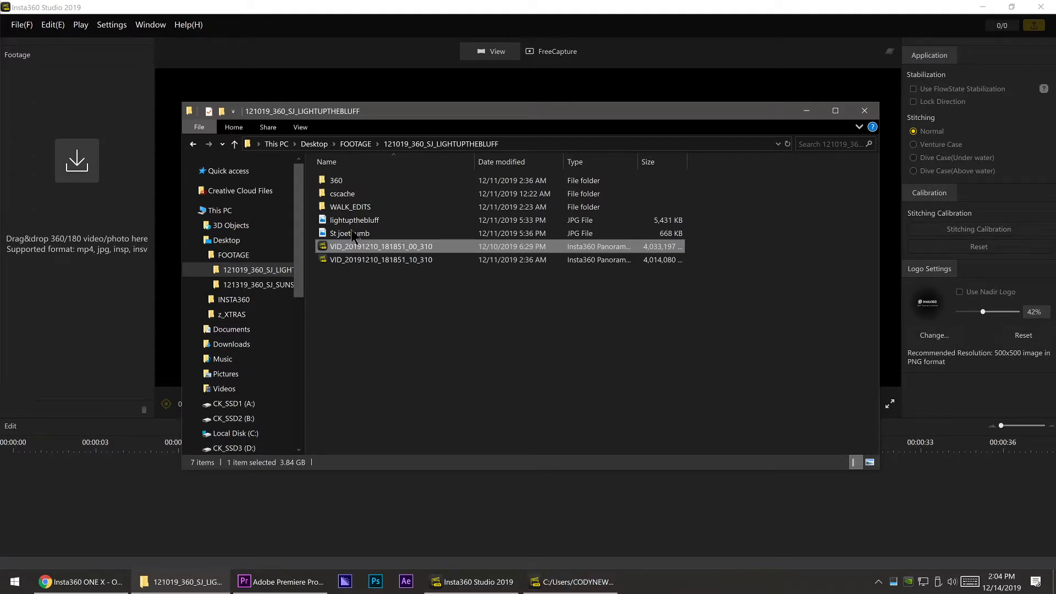
left_click(352, 221)
left_click(352, 233, "ctrl")
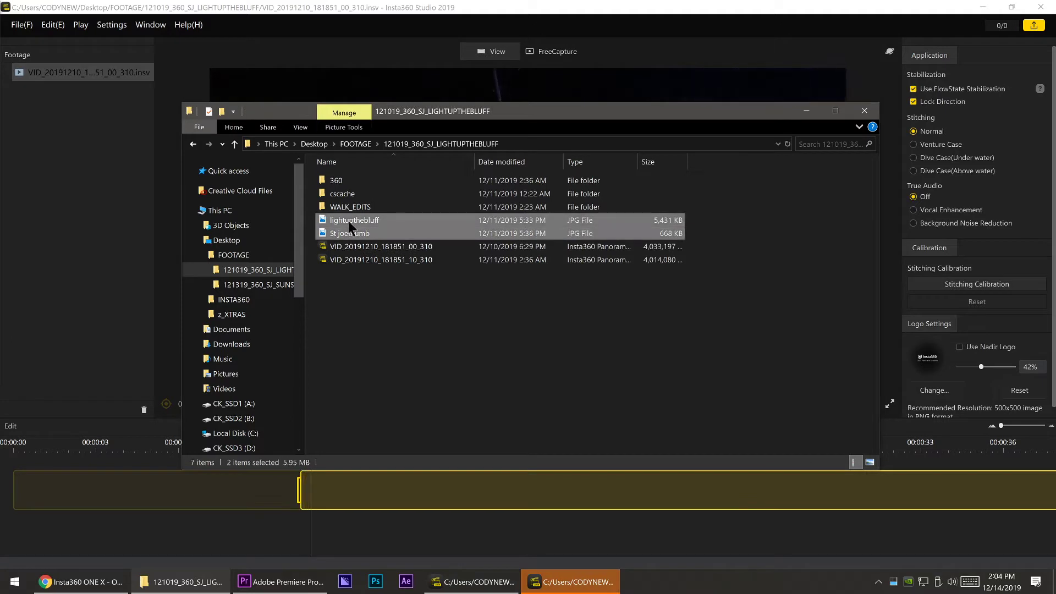
key("Delete")
Step: Play the imported VID_20191210_181851_00_310 video in Insta360 Studio to preview it
left_click(472, 8)
key("space")
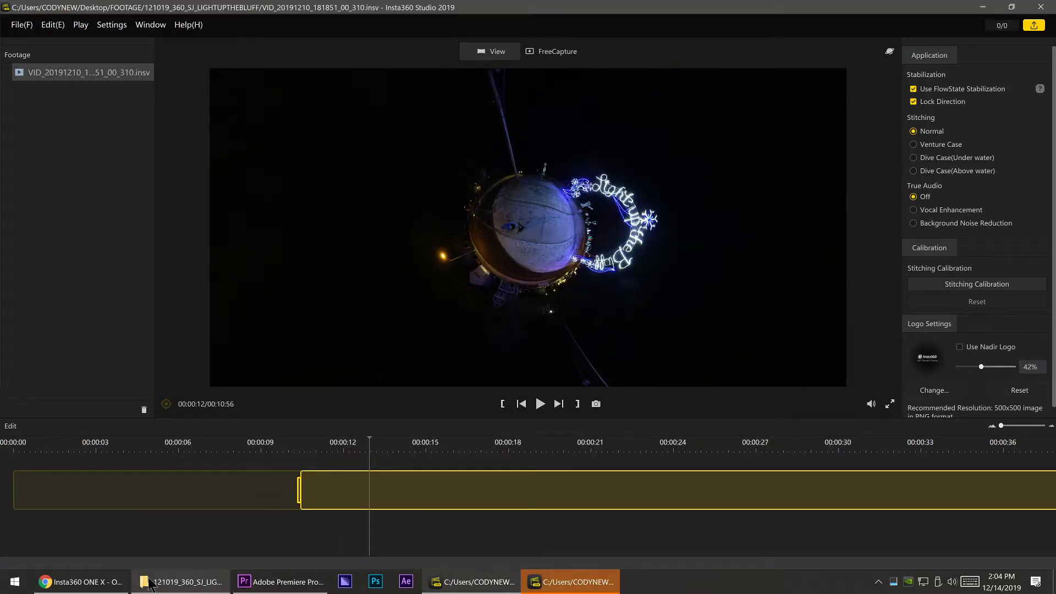
left_click(146, 582)
left_click(634, 501)
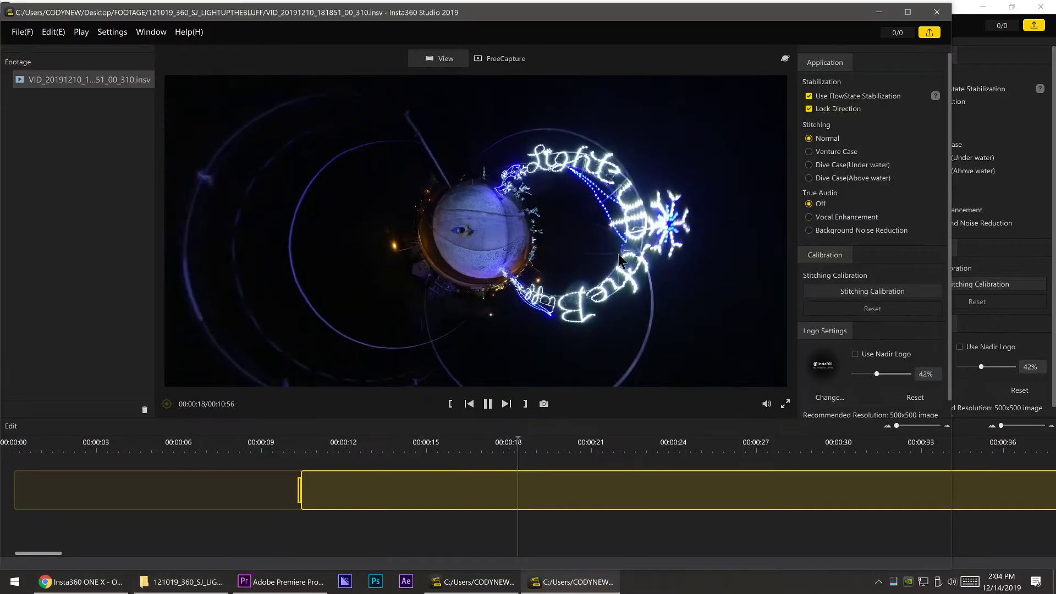
Step: In File Explorer, compare the names of the paired video files VID_20191210_181851_00_310 and VID_20191210_181851_10_310
left_click(182, 582)
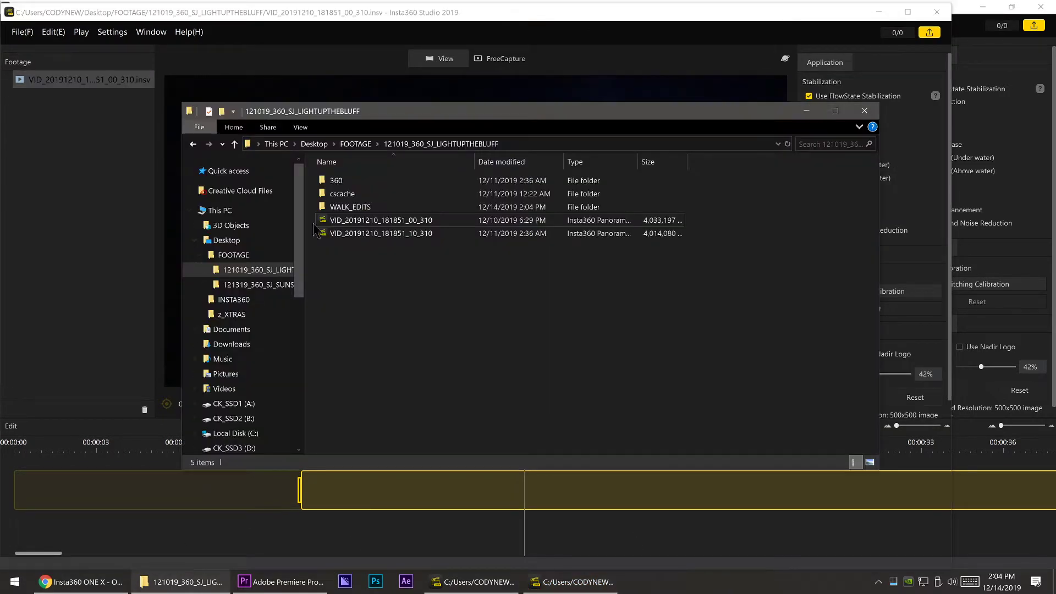
left_click(362, 222)
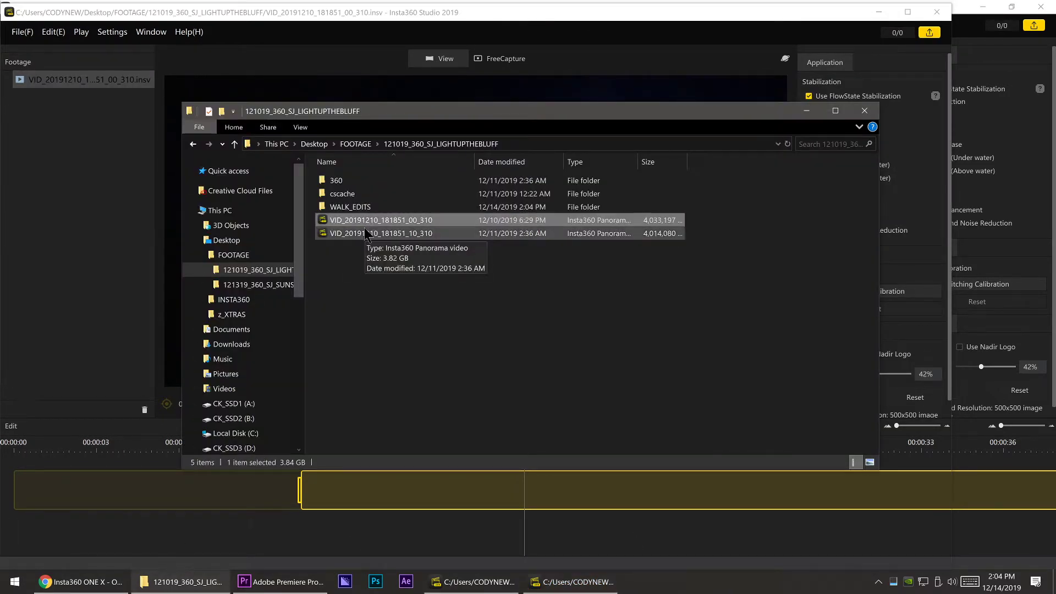
left_click(361, 223)
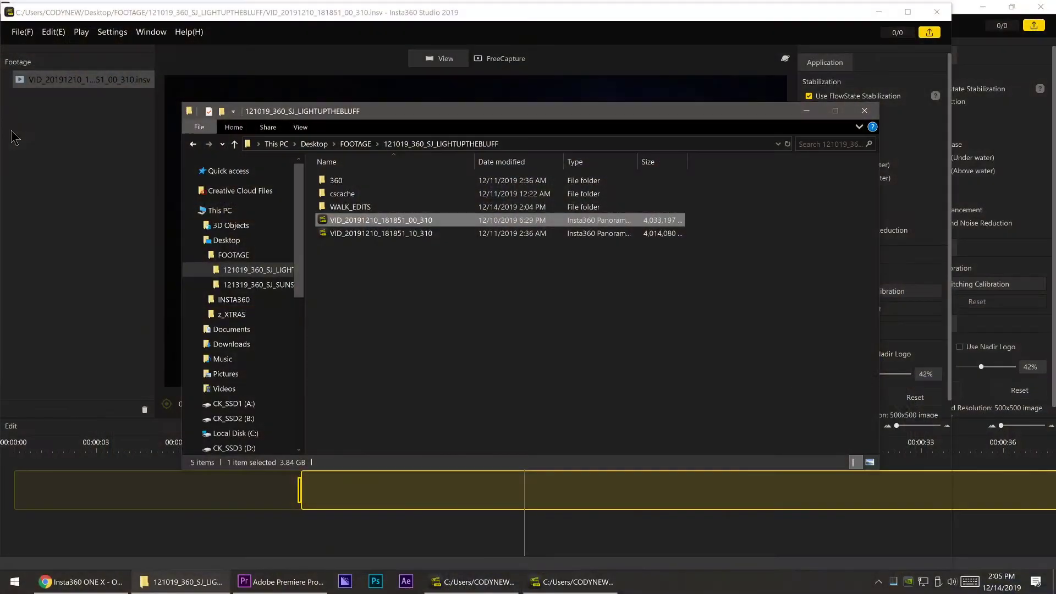
left_click(346, 220)
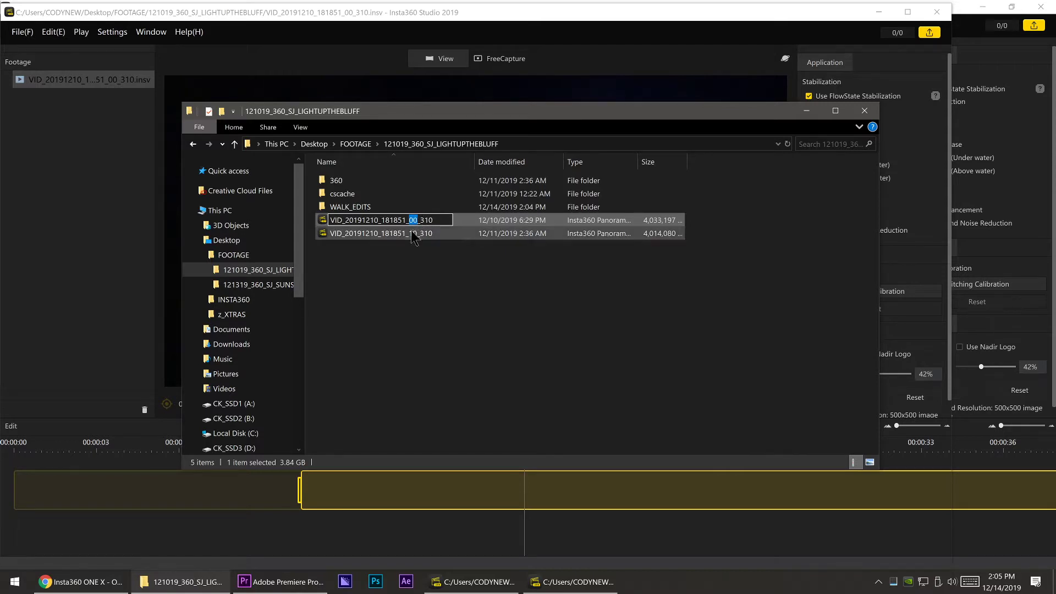
left_click(413, 235)
left_click(422, 221)
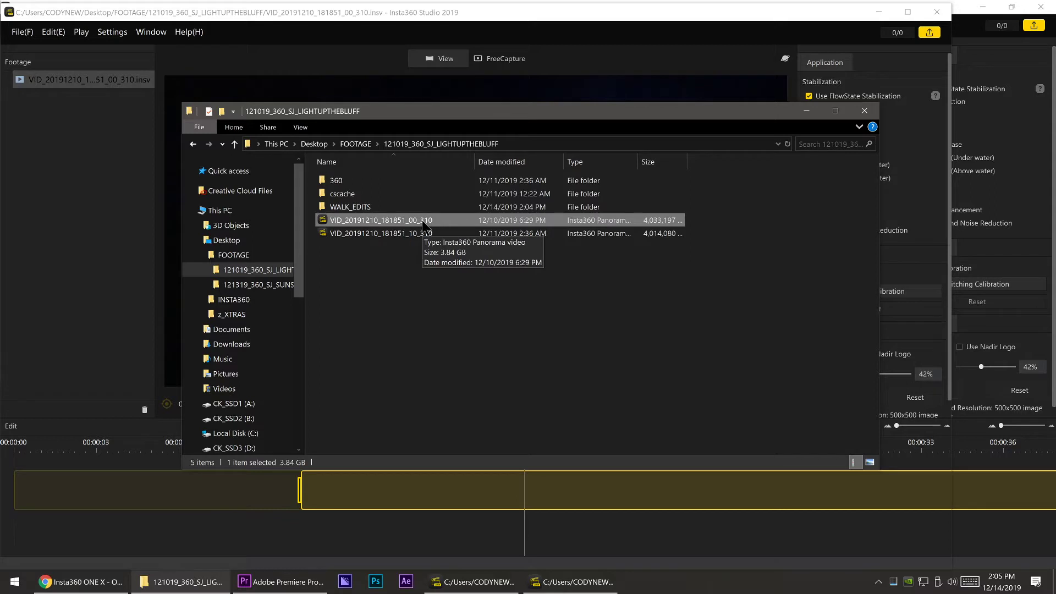
left_click(421, 220)
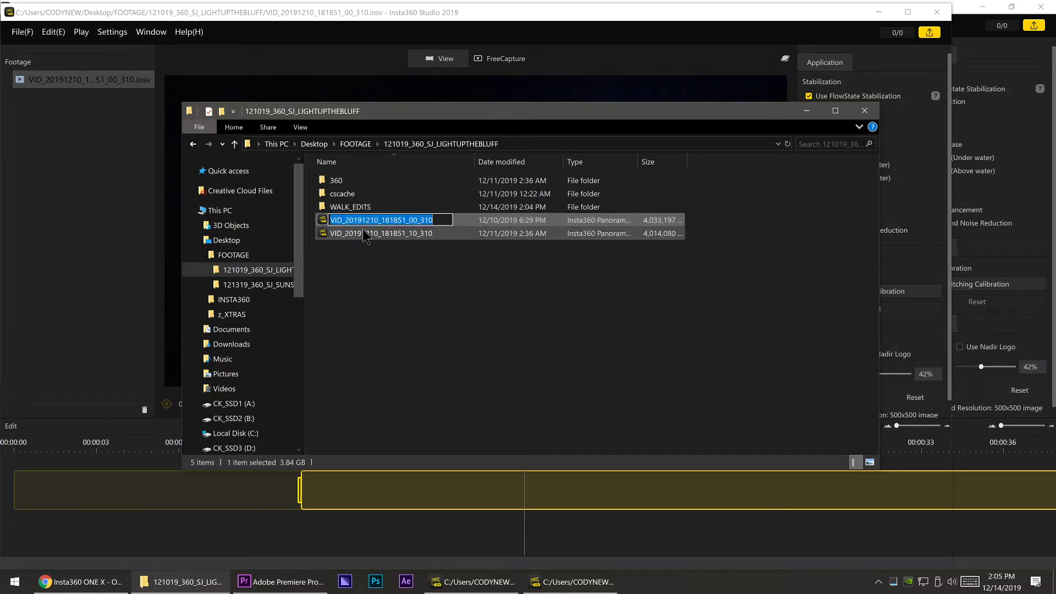
Step: Return to the Insta360 Studio video preview, rotate the 360 view until the lit arch stands upright, and maximize the window
left_click(366, 12)
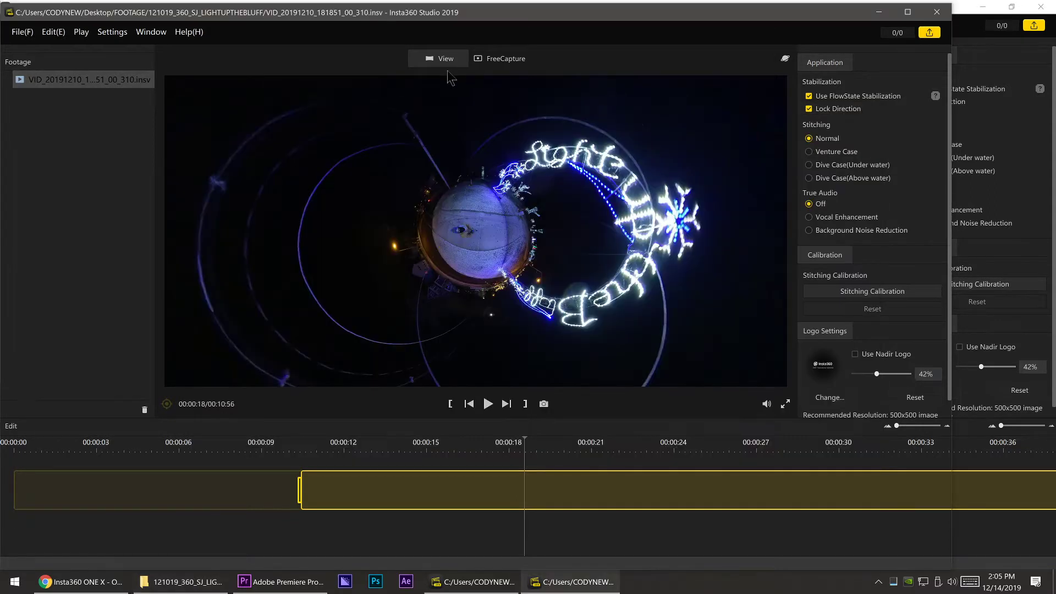
left_click_drag(455, 116, 706, 84)
double_click(768, 12)
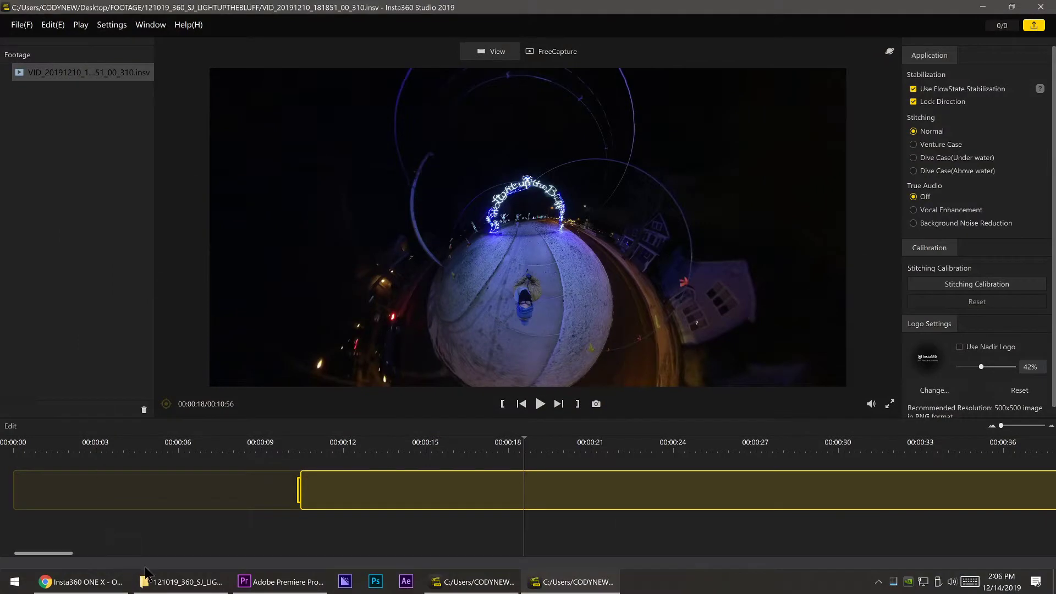
Step: Import the panorama image IMG_20191213_163953_00_026 from 121319_360_SJ_SUNSET, DCIM, Camera01 into the footage list
left_click(162, 580)
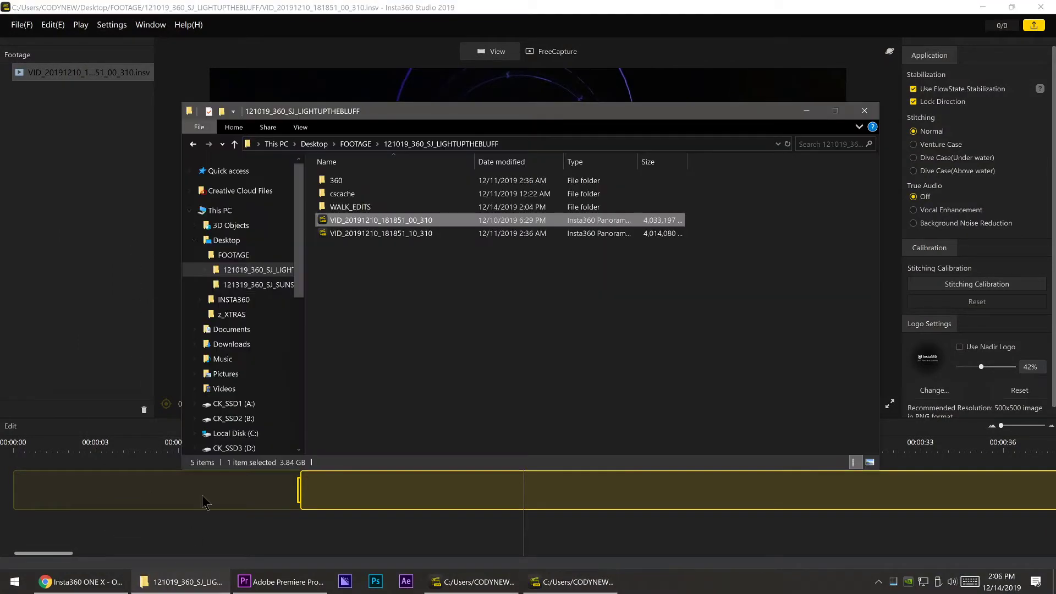
left_click(355, 144)
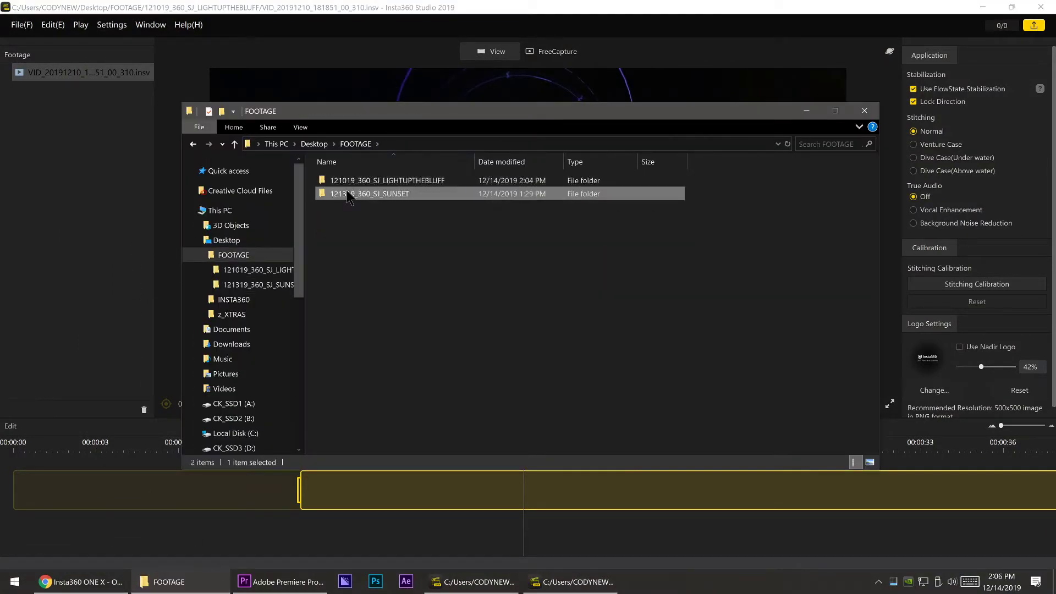
double_click(352, 179)
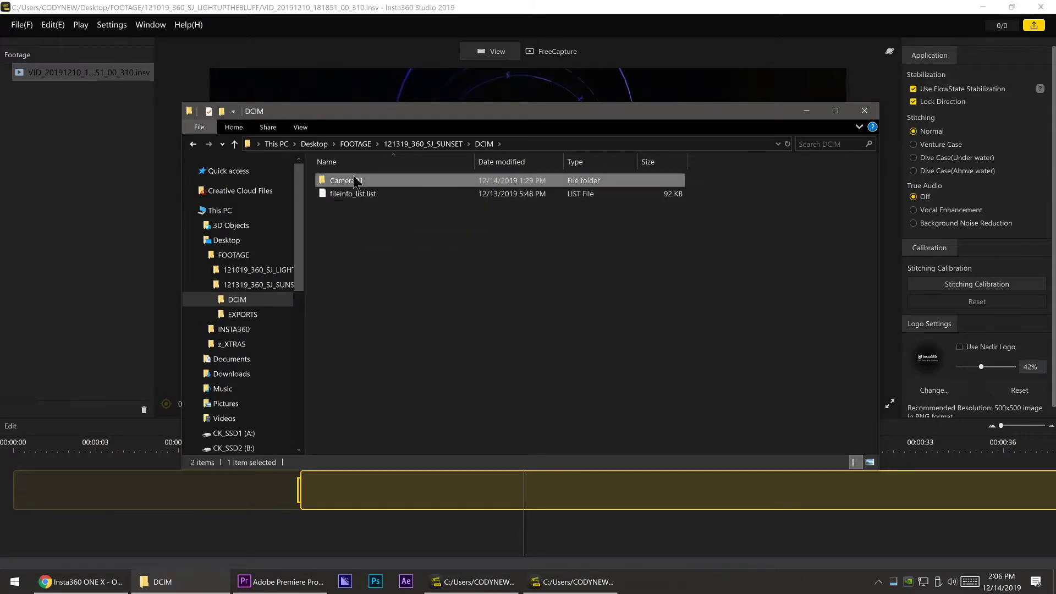
double_click(351, 180)
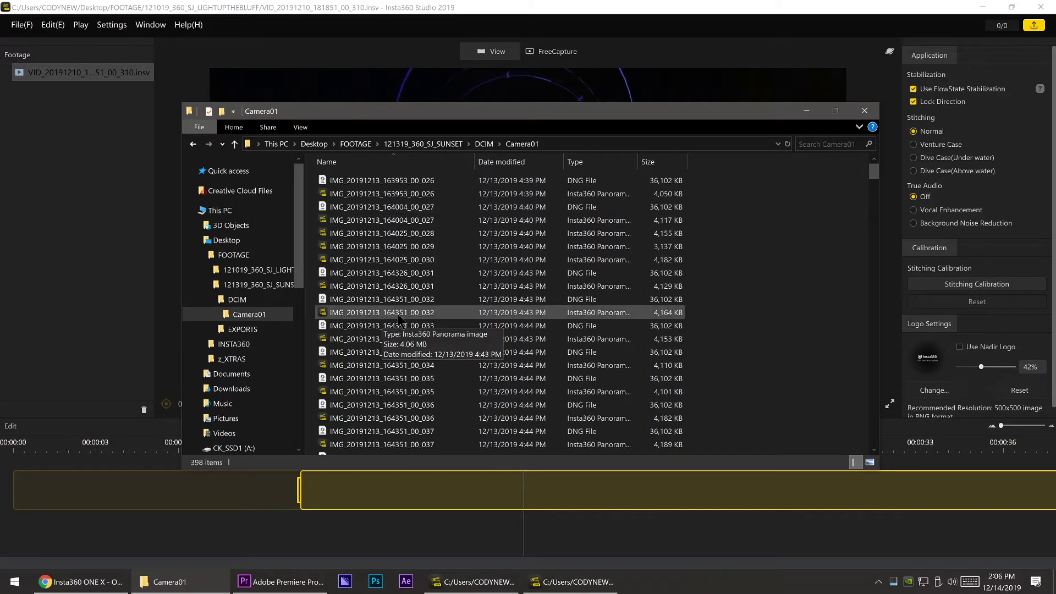
left_click_drag(372, 195, 63, 184)
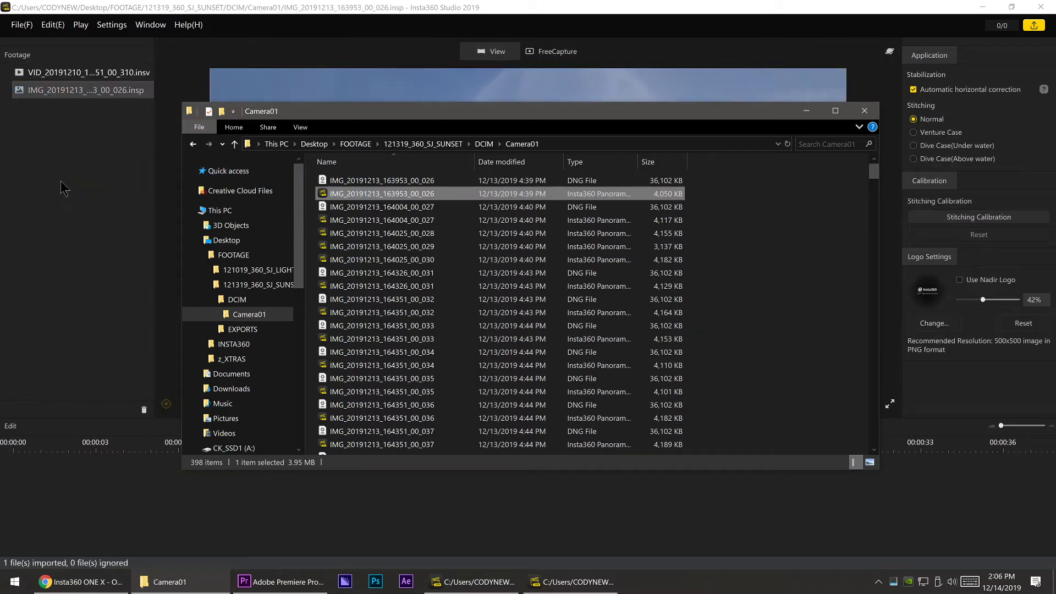
left_click(62, 184)
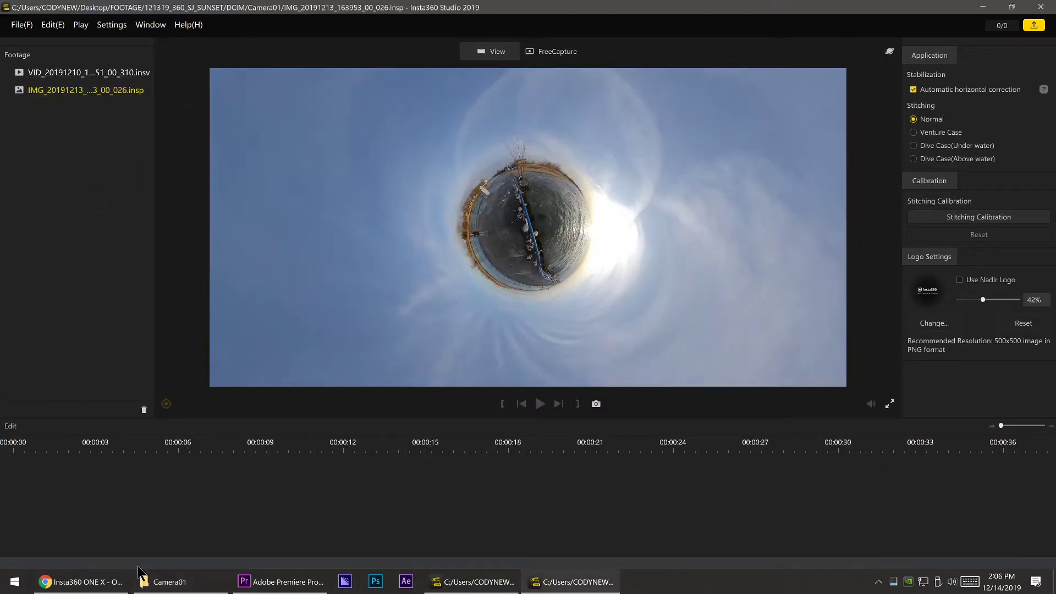
Step: Open the panorama image IMG_20191213_164004_00_027 in its own Insta360 Studio window, view it, and close that window
left_click(157, 582)
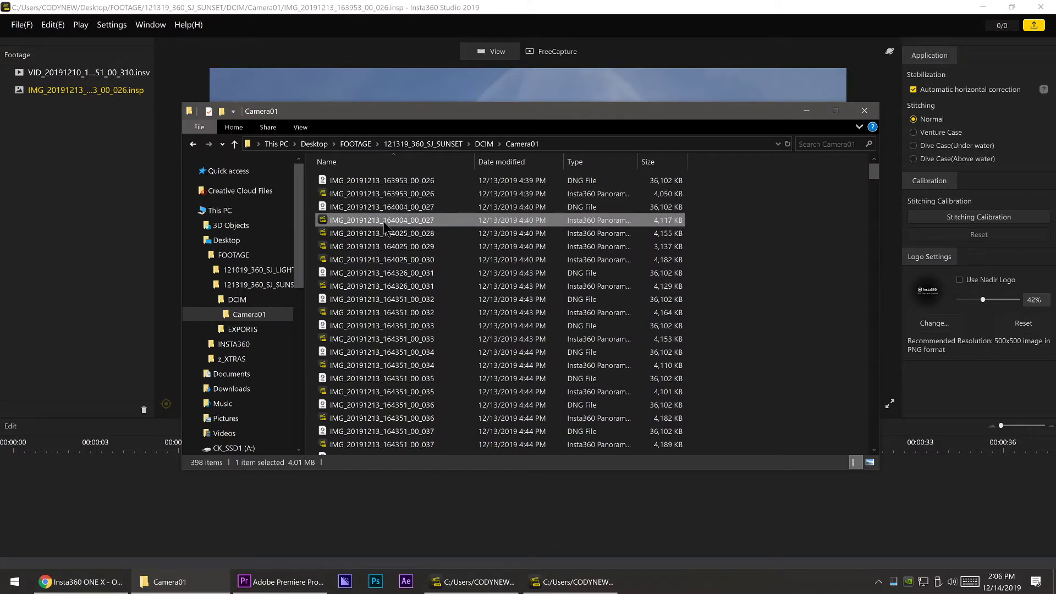
double_click(384, 221)
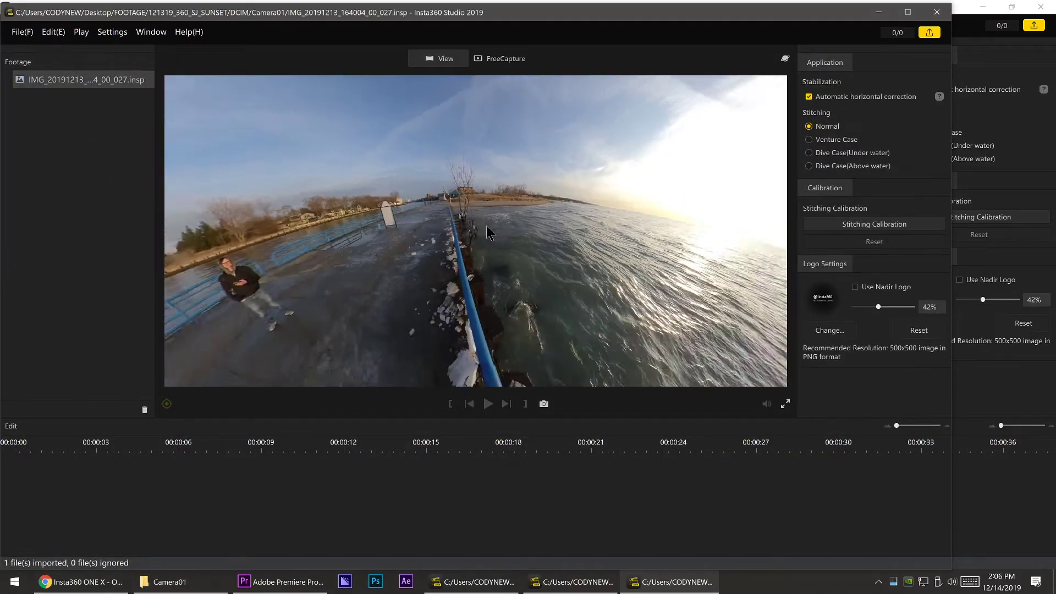
left_click(785, 58)
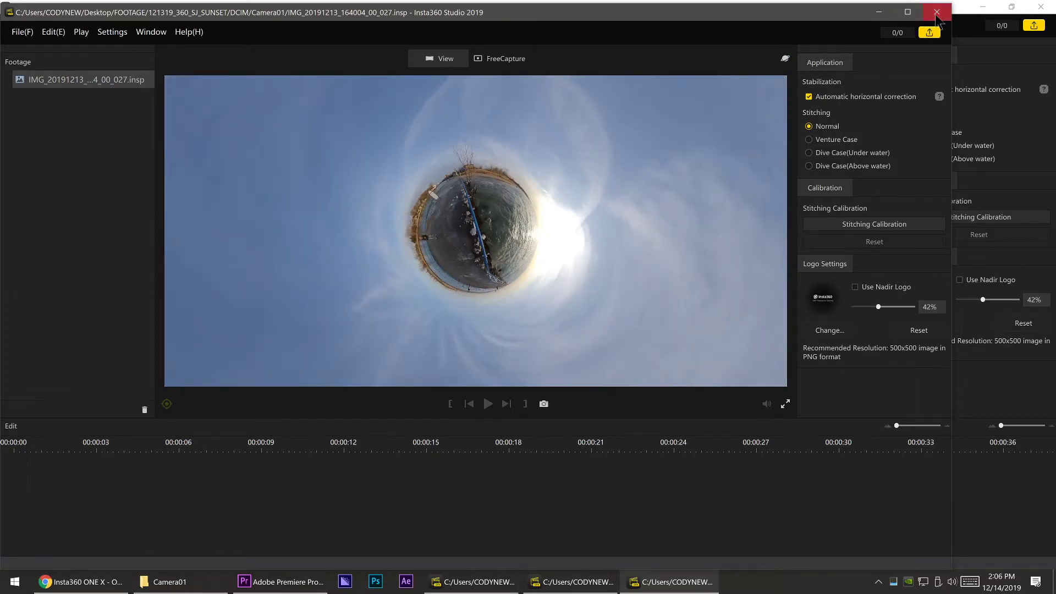
left_click(936, 12)
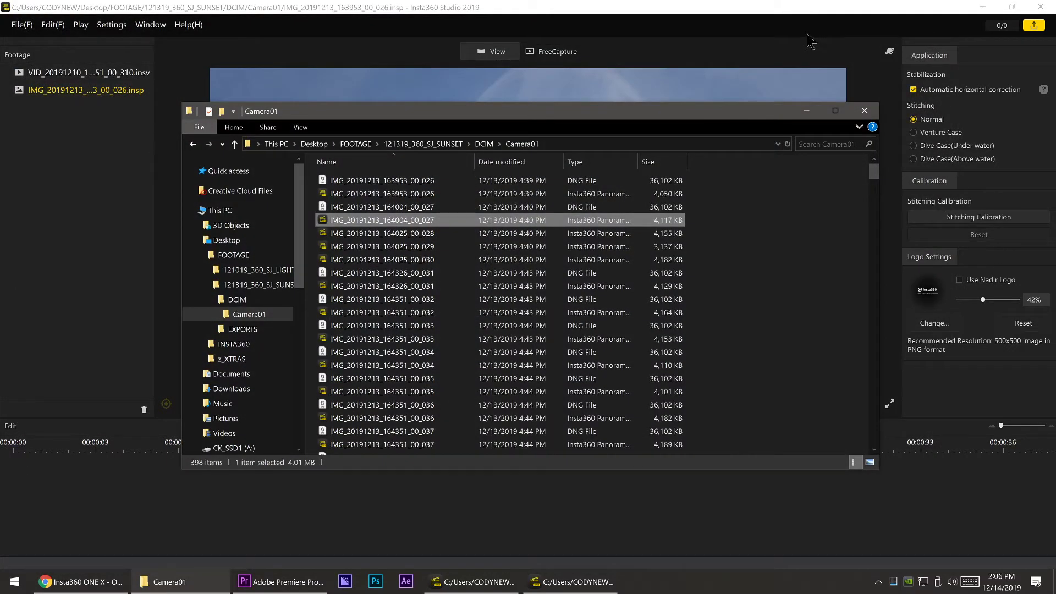
Step: Remove the image IMG_20191213_163953_00_026 from the Insta360 Studio footage list
left_click(477, 6)
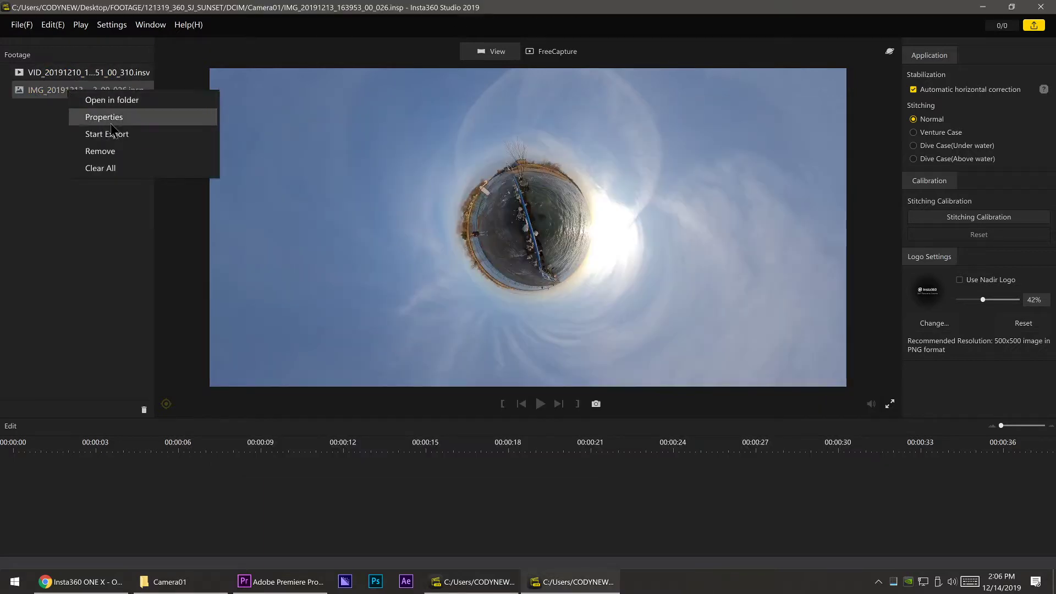
left_click(99, 150)
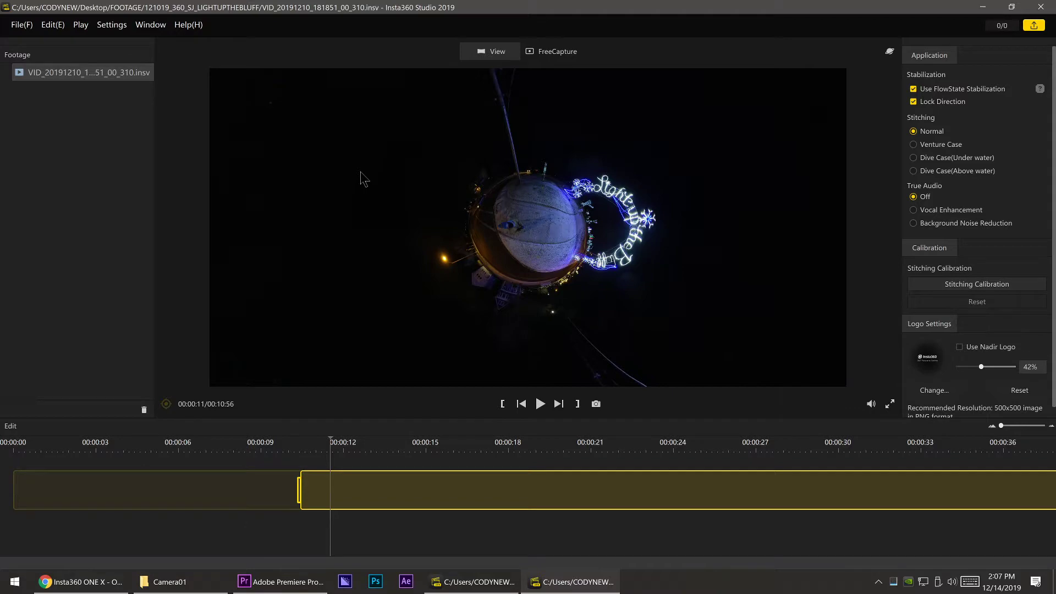
Step: Switch the video to FreeCapture mode and return it to View mode
left_click(539, 53)
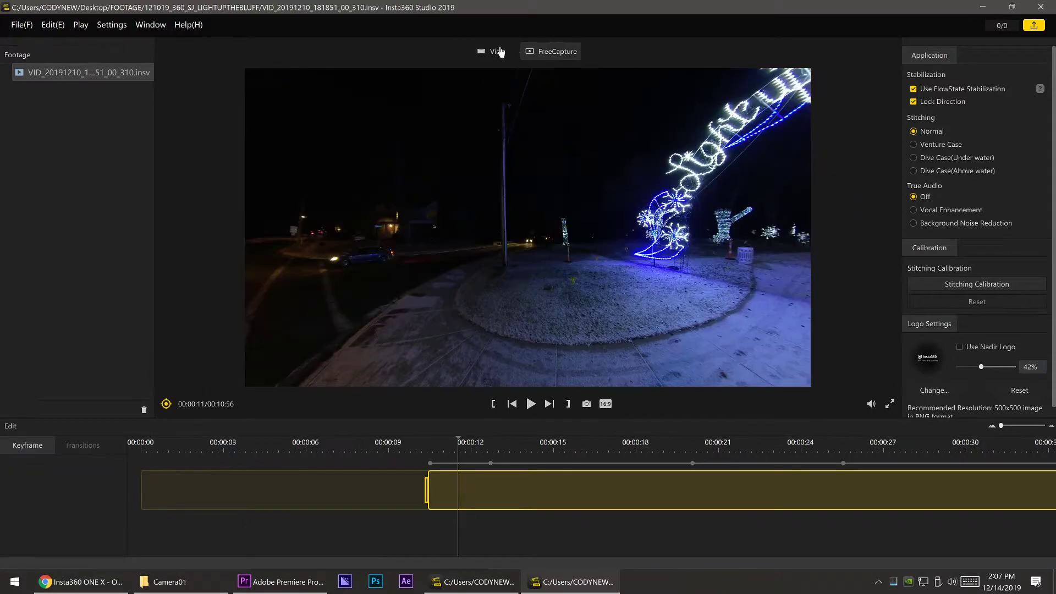
left_click(497, 52)
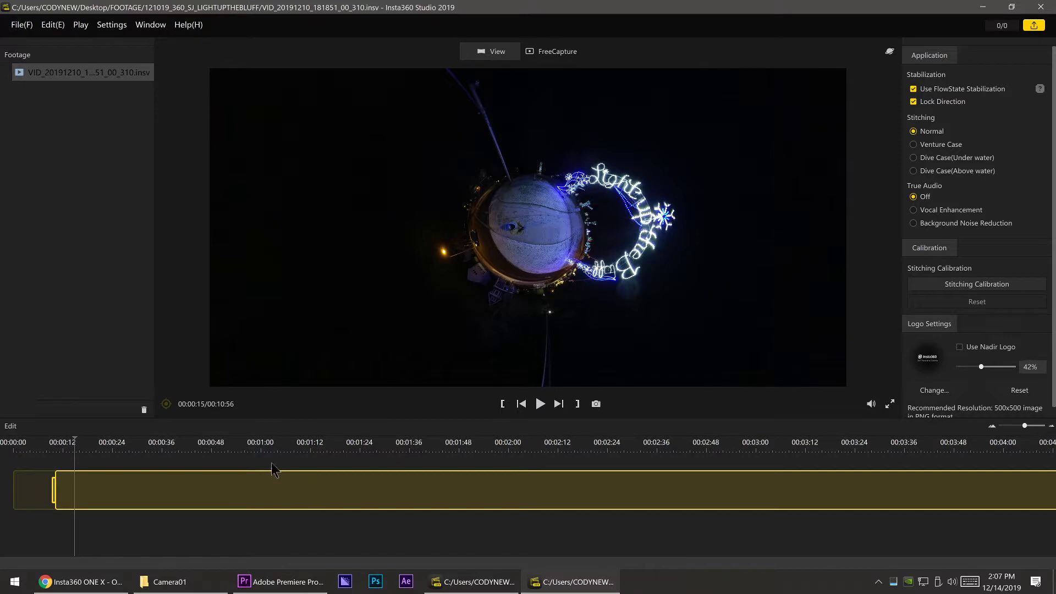
Step: Show the whole clip on the timeline, jump to about 00:03:10, and look around the 360 view towards the lit arch
scroll(274, 469, "down", 2)
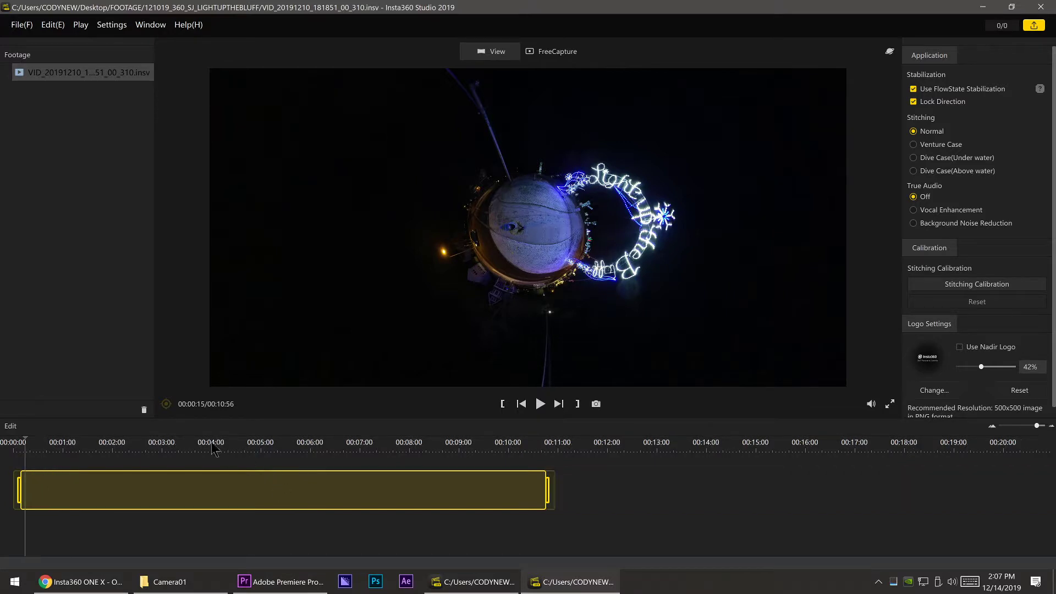
left_click(107, 452)
left_click(168, 448)
left_click_drag(566, 214, 394, 332)
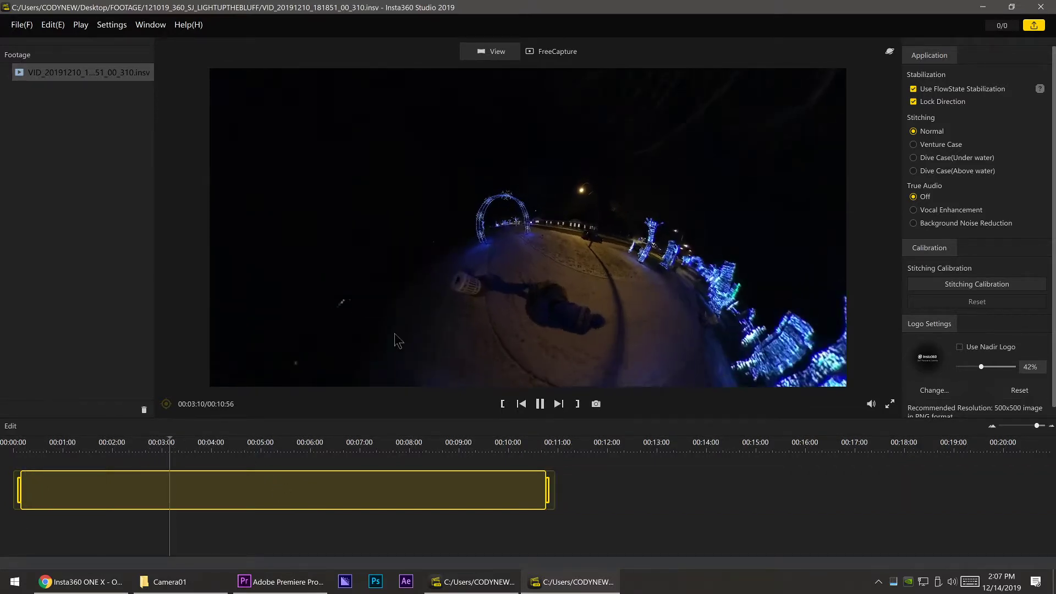
scroll(476, 226, "up", 5)
left_click_drag(477, 221, 570, 279)
Step: Change the preview's projection to Default
left_click(888, 50)
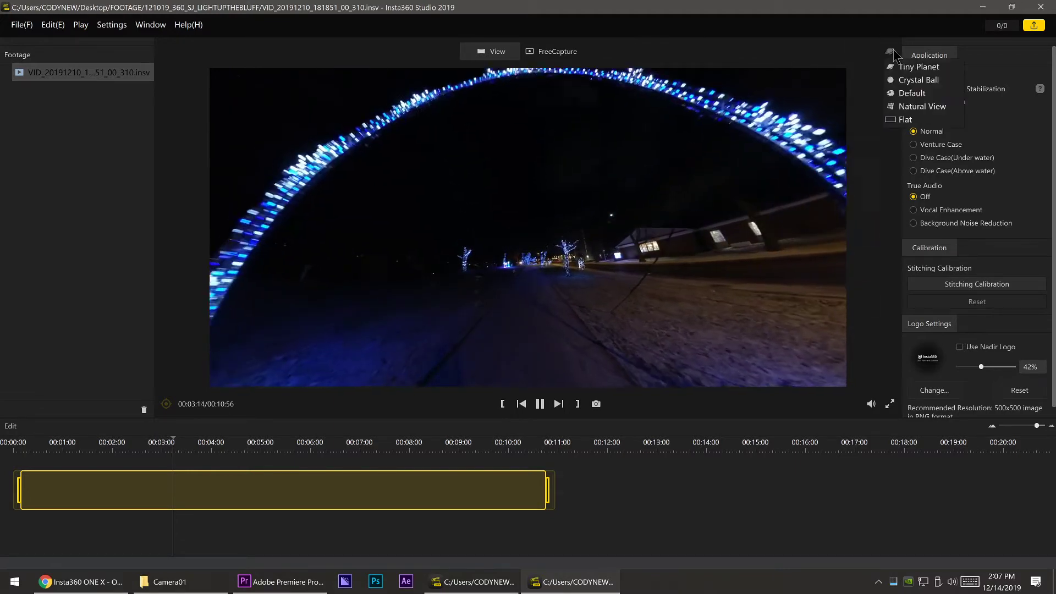
left_click(915, 94)
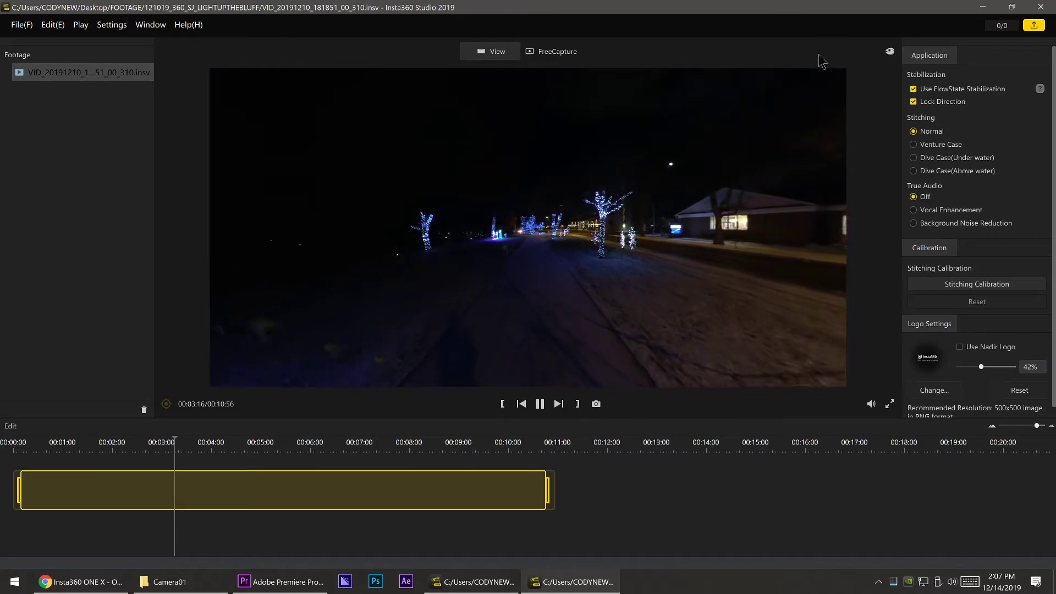
Step: Switch the preview to a different projection and play the lit-path footage with pauses to check the picture
left_click(886, 52)
left_click(921, 106)
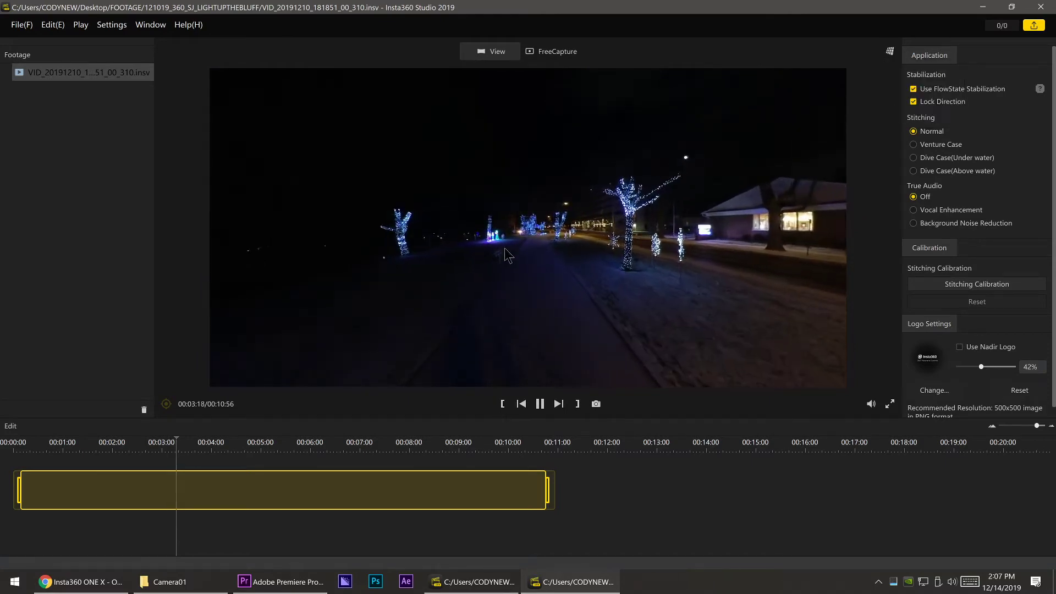
key("space")
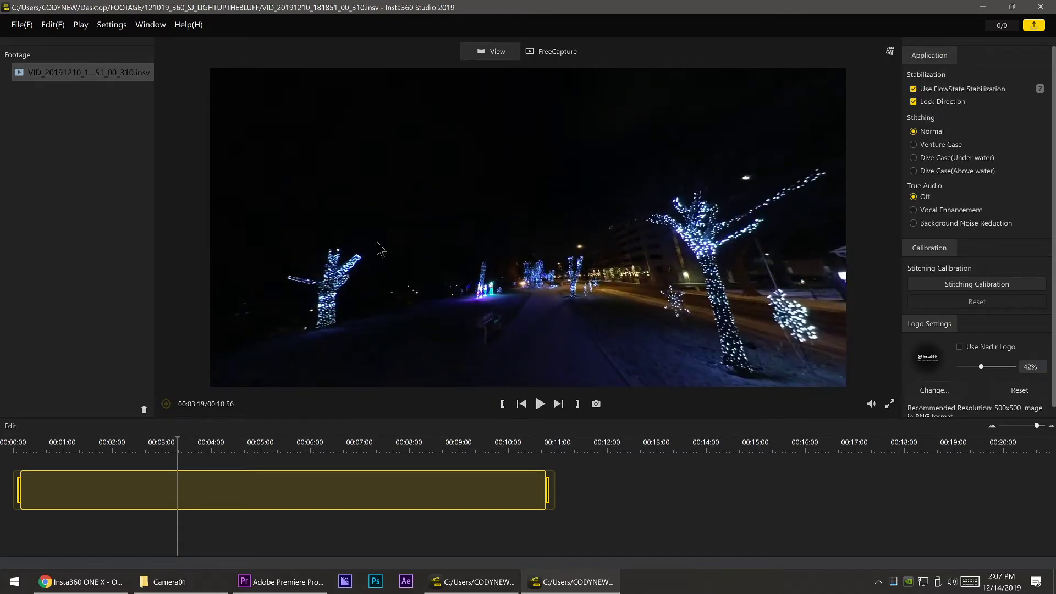
key("space")
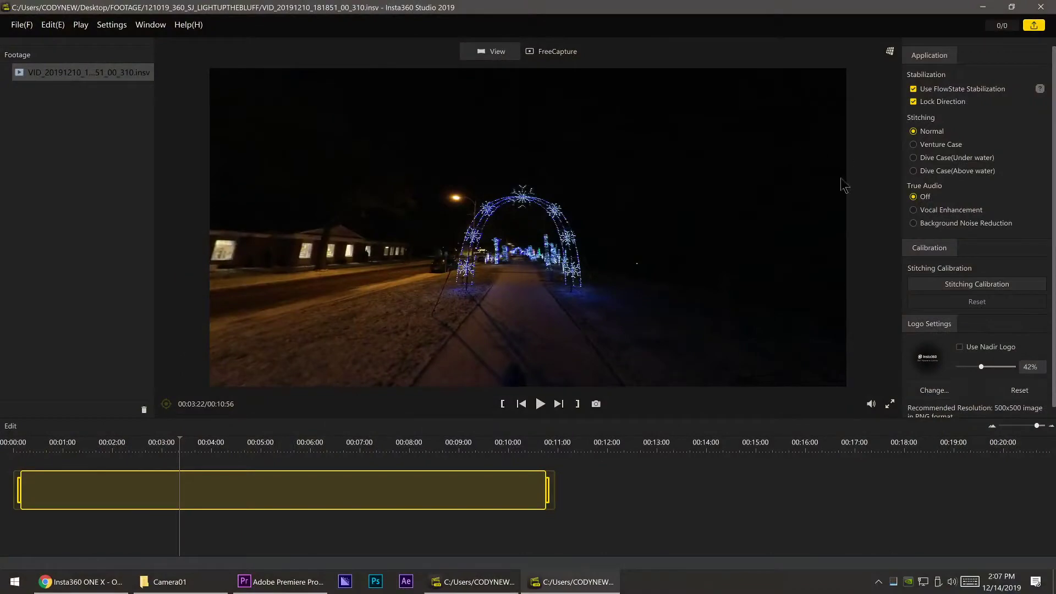
left_click(540, 404)
Step: Trim the clip to start at about 00:07:36 and end at about 00:09:55
left_click_drag(295, 443, 390, 442)
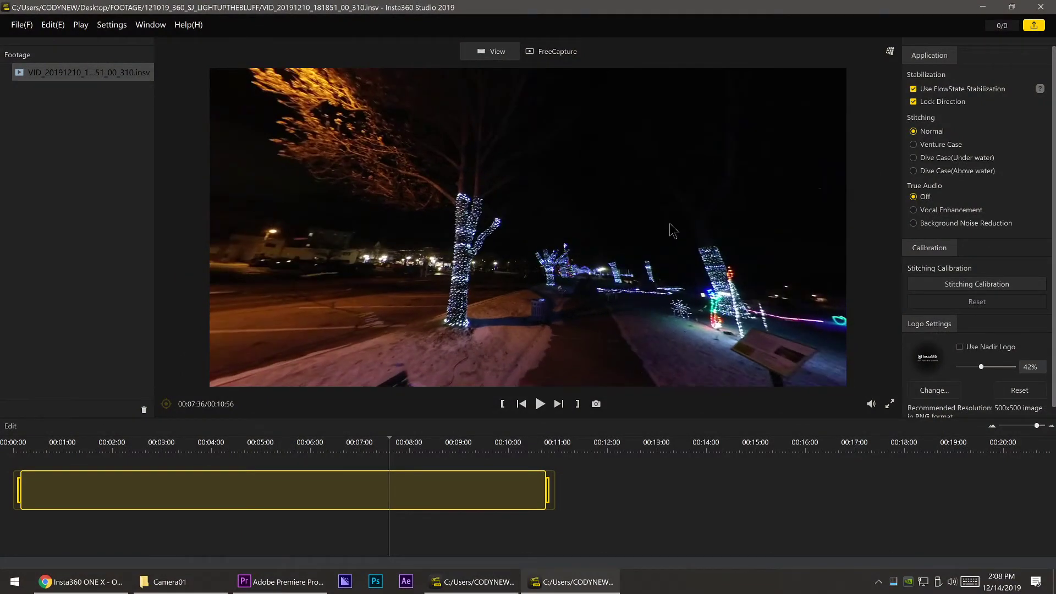
left_click_drag(587, 268, 575, 236)
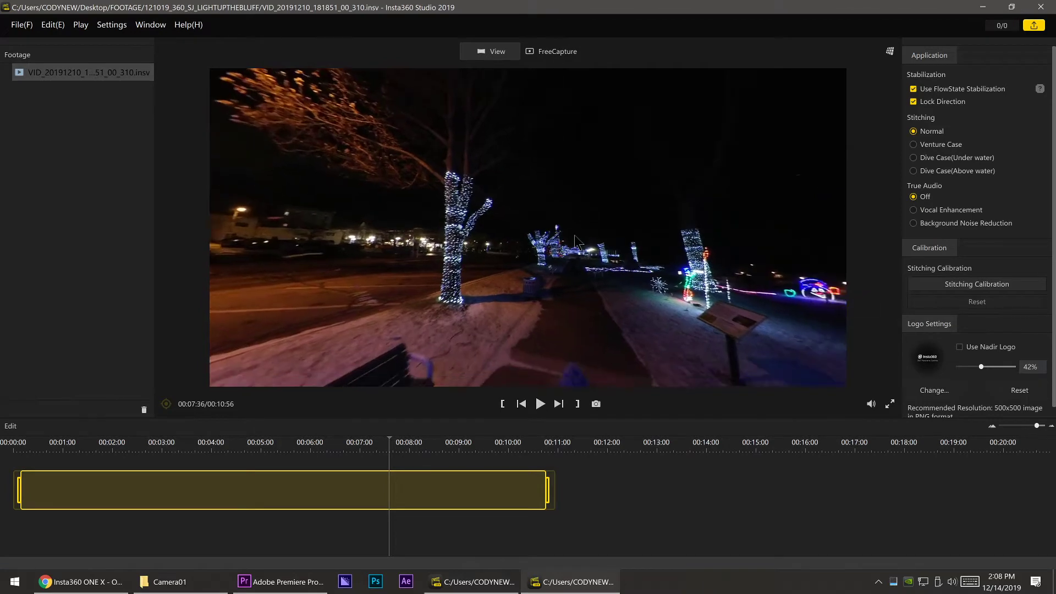
left_click(503, 404)
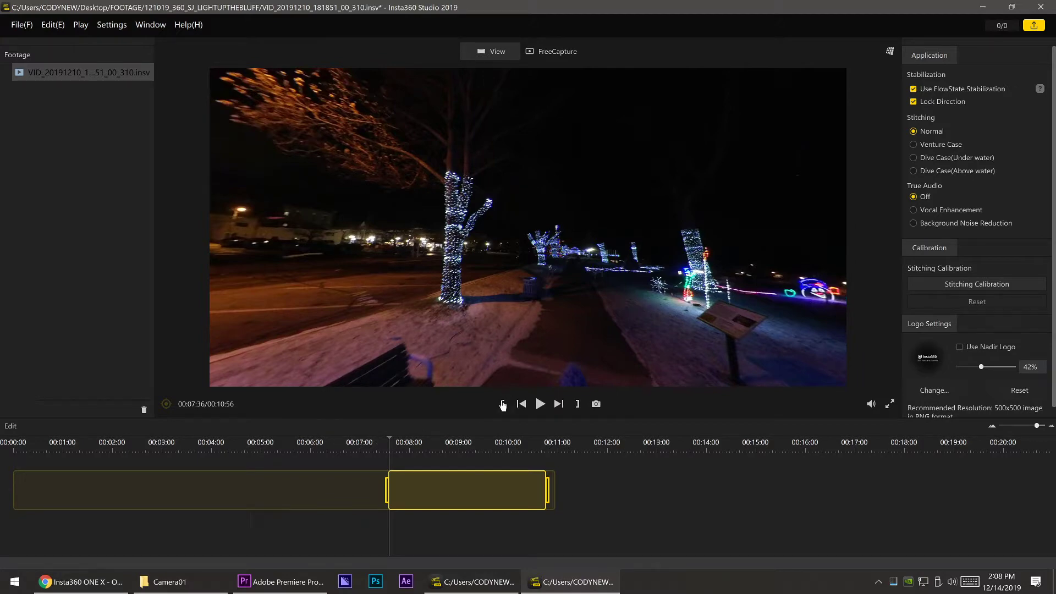
left_click(504, 445)
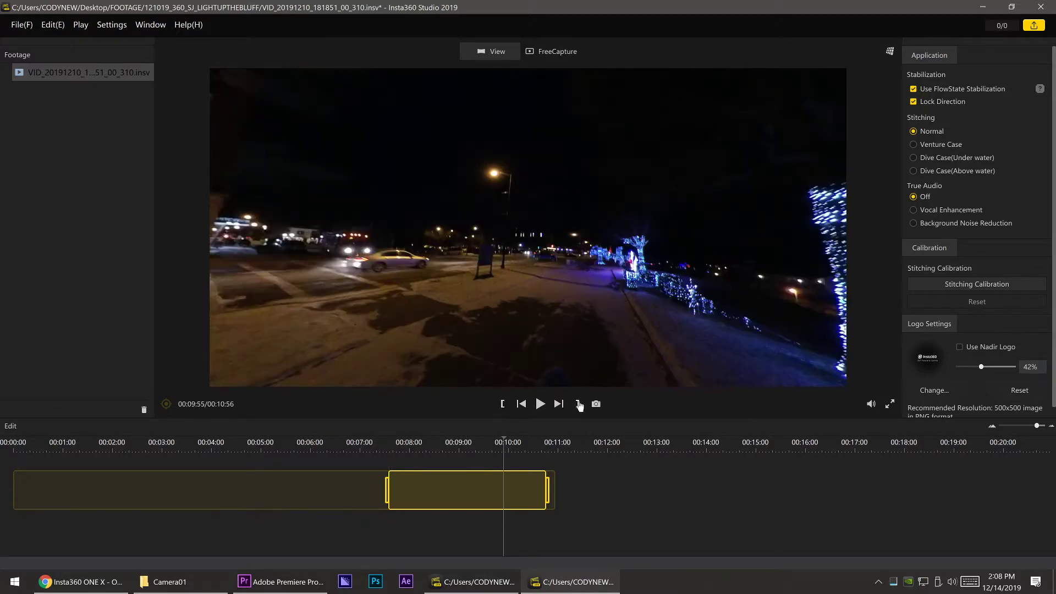
left_click_drag(480, 454, 417, 450)
Step: Preview the trimmed section briefly and extend the trim range to cover the full clip
key("space")
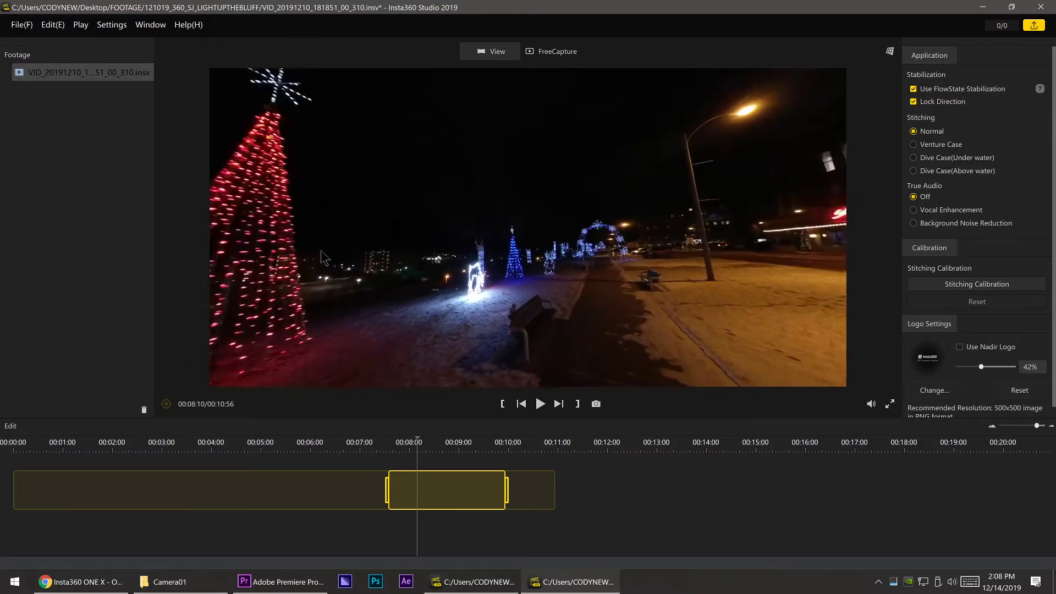
key("space")
left_click_drag(388, 486, 11, 486)
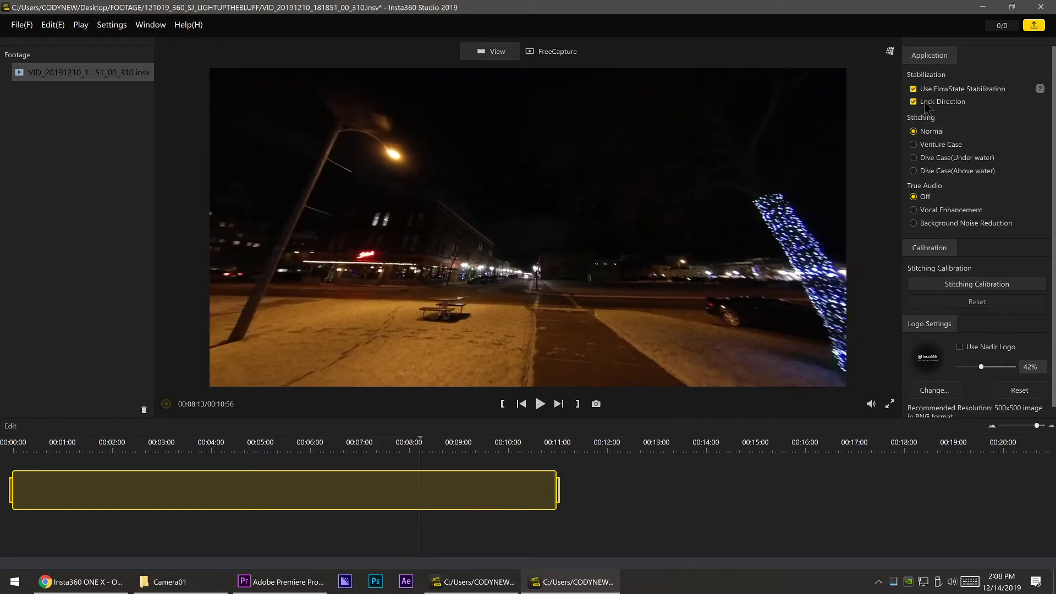
Step: Turn off Lock Direction and play the footage around 00:03:15 to 00:04:08 to check how the view follows the camera
left_click(924, 101)
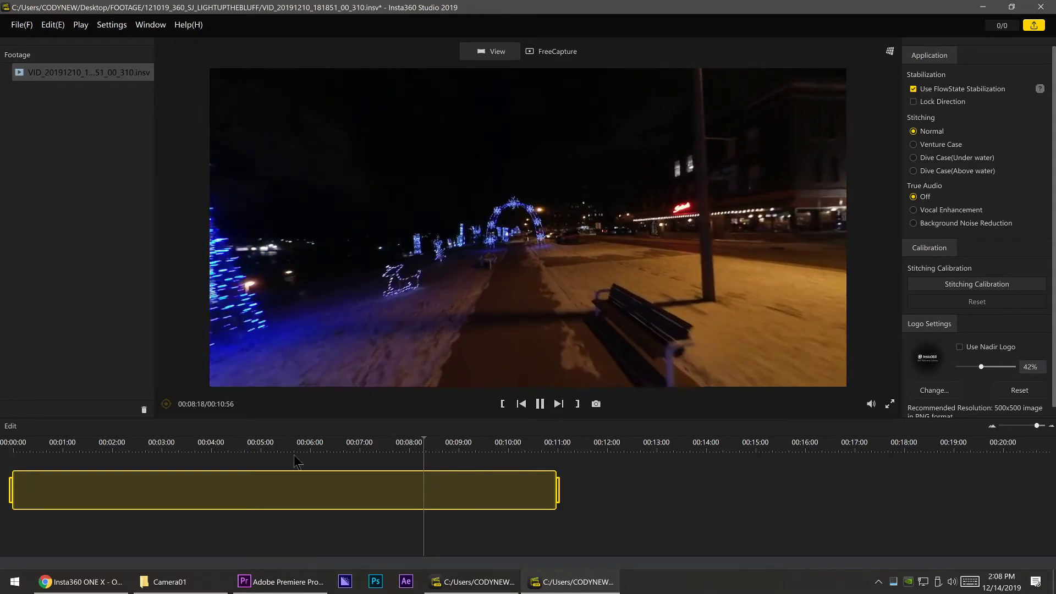
left_click(175, 445)
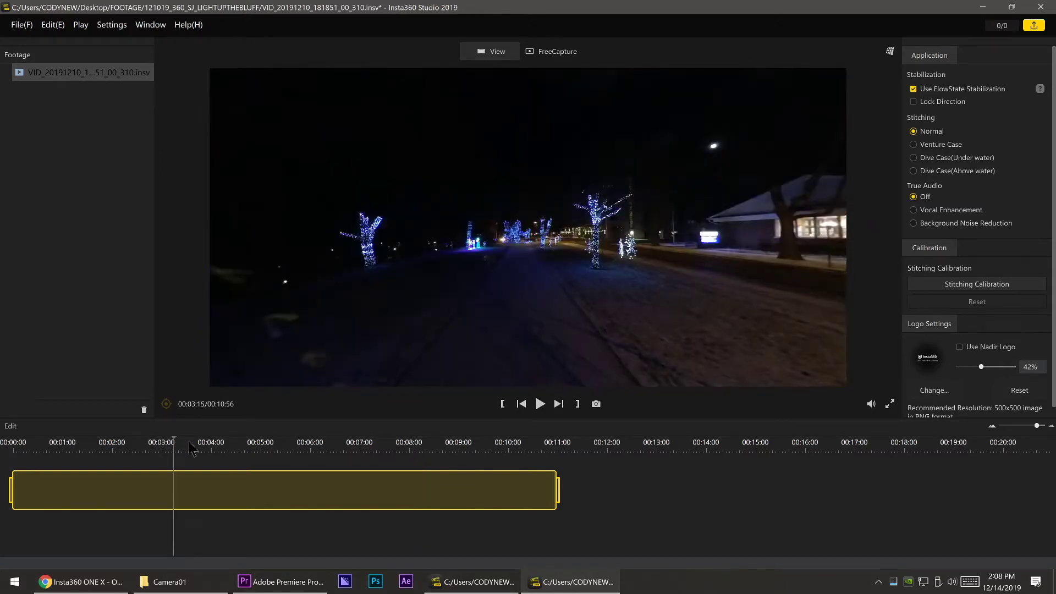
left_click(189, 447)
left_click(220, 447)
left_click(213, 448)
key("space")
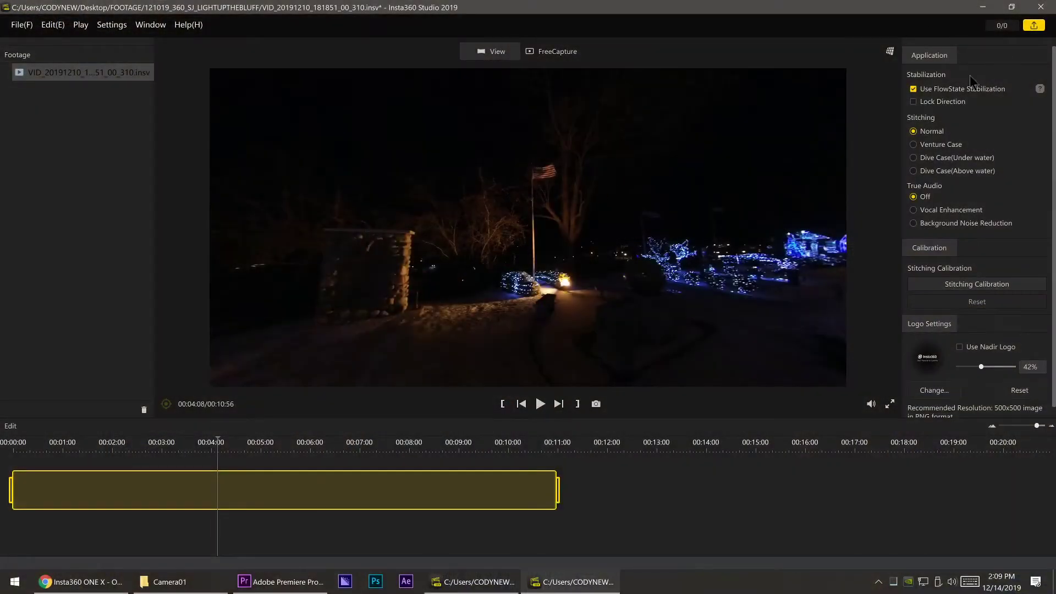
Step: Turn on Lock Direction, play a few seconds from 00:04:08, and look around the lit trees in the preview
left_click_drag(894, 122, 624, 201)
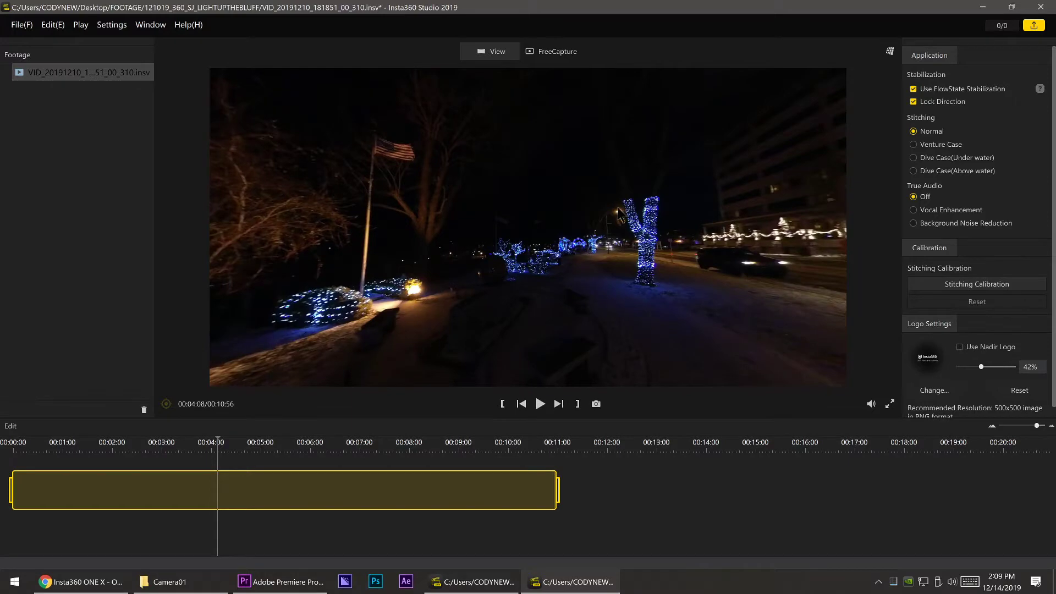
key("space")
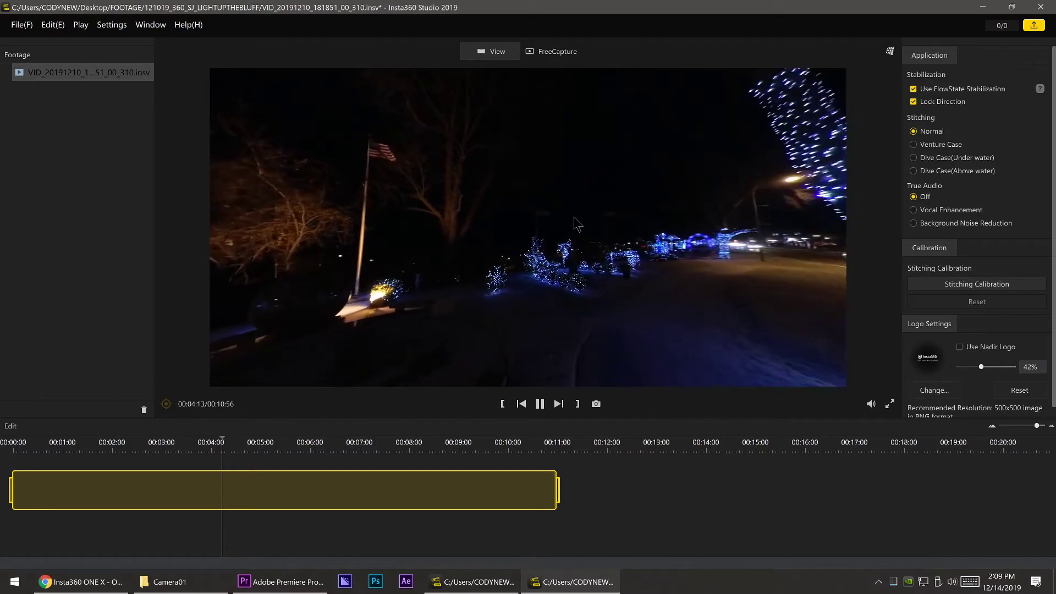
key("space")
left_click_drag(574, 217, 473, 243)
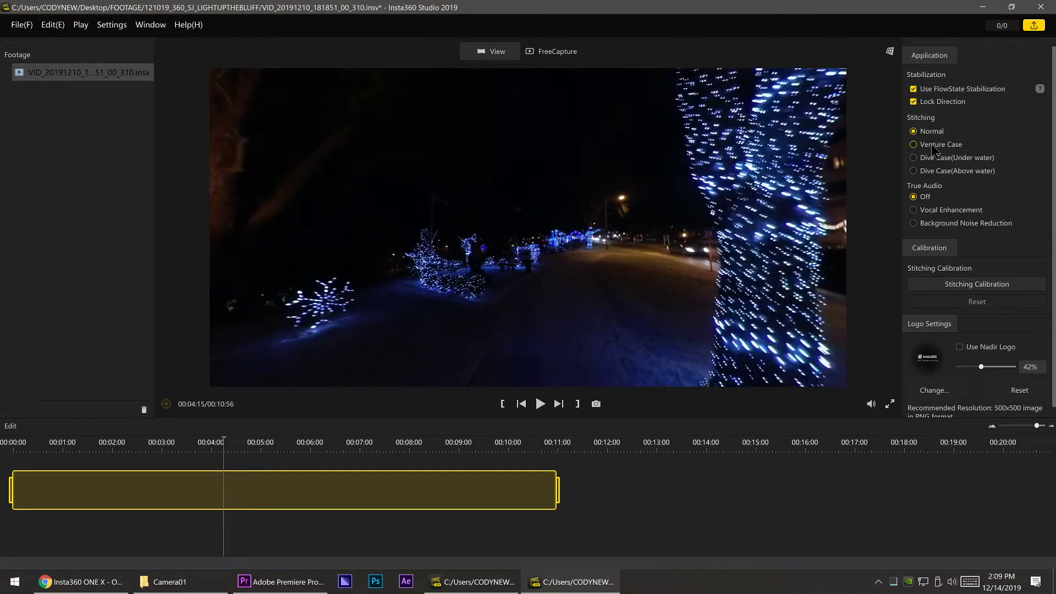
left_click_drag(712, 204, 632, 190)
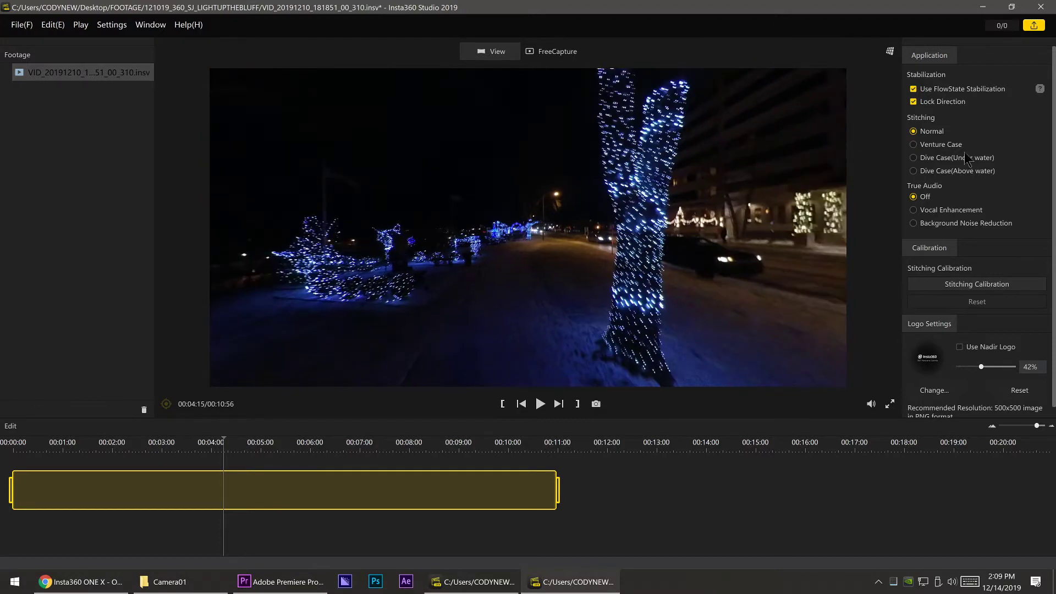
left_click_drag(618, 167, 498, 170)
Step: Compare Venture Case and Dive Case(Under water) stitching on the lit tower at 00:00:22, ending on Normal
left_click_drag(283, 447, 73, 447)
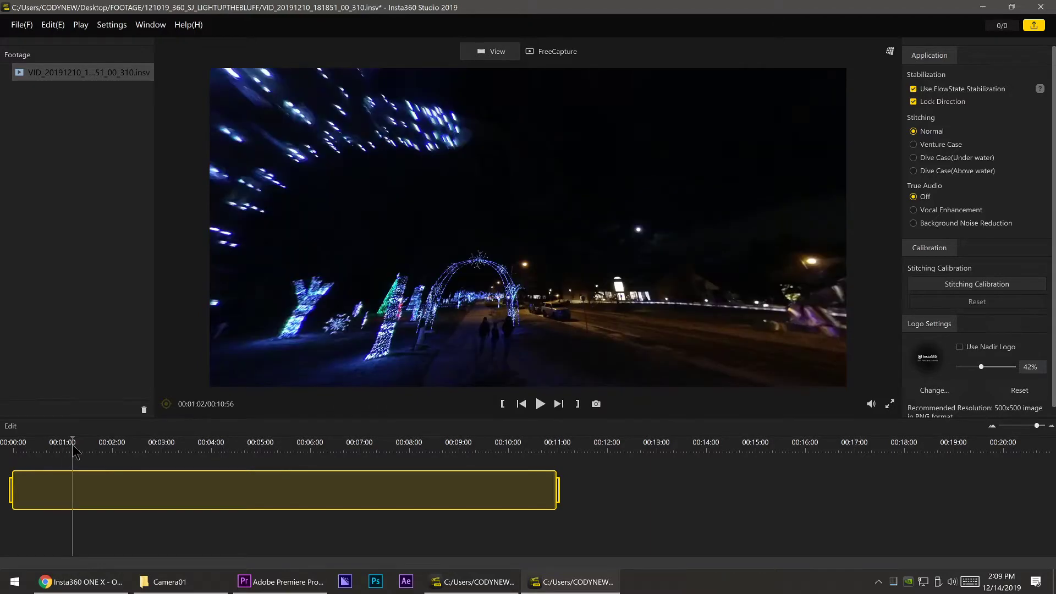
left_click_drag(495, 190, 522, 420)
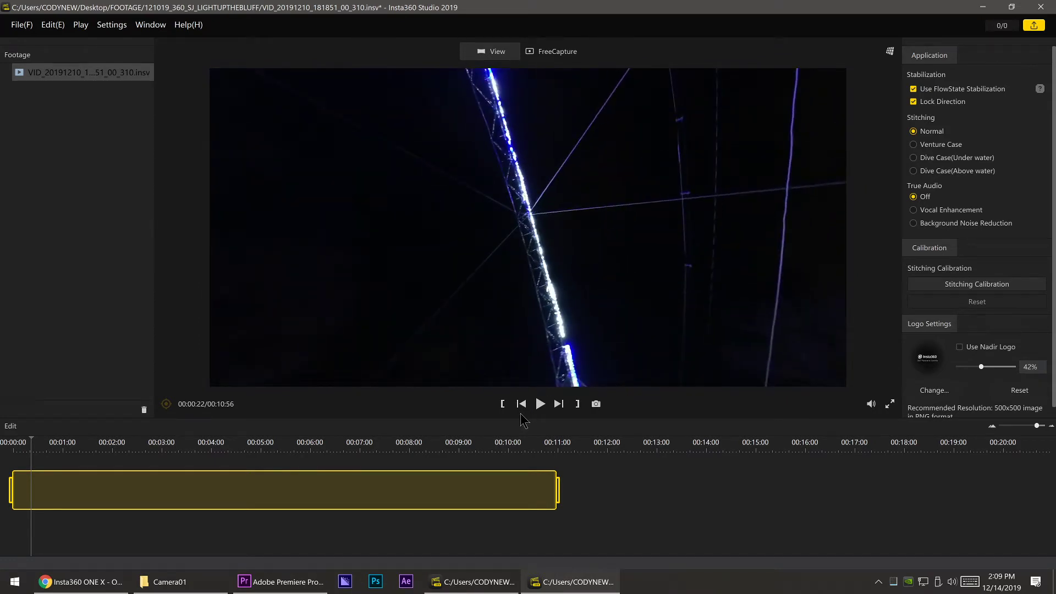
left_click(948, 143)
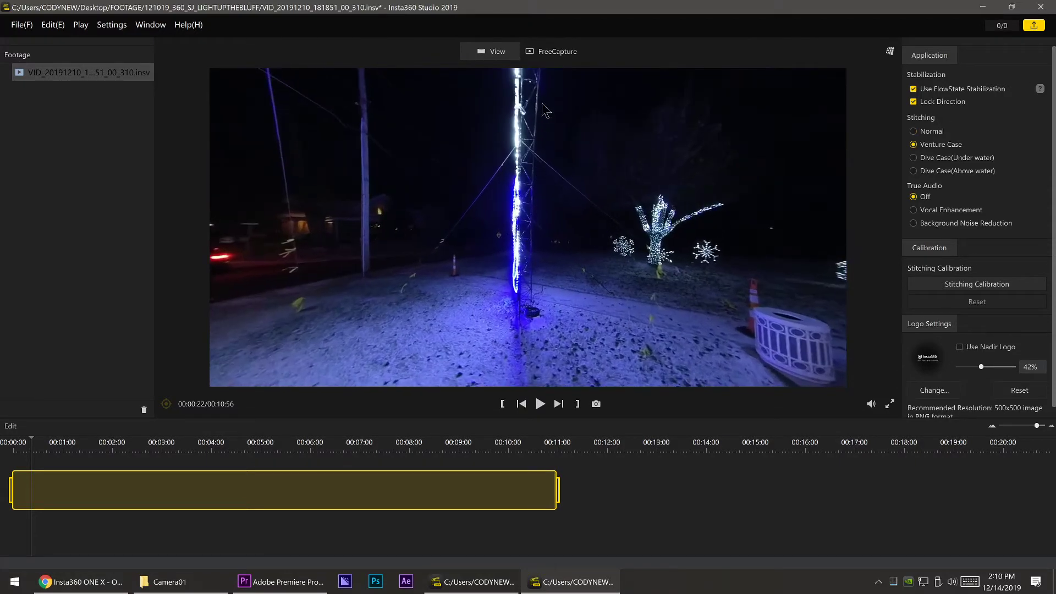
left_click_drag(542, 105, 529, 388)
left_click_drag(659, 114, 402, 328)
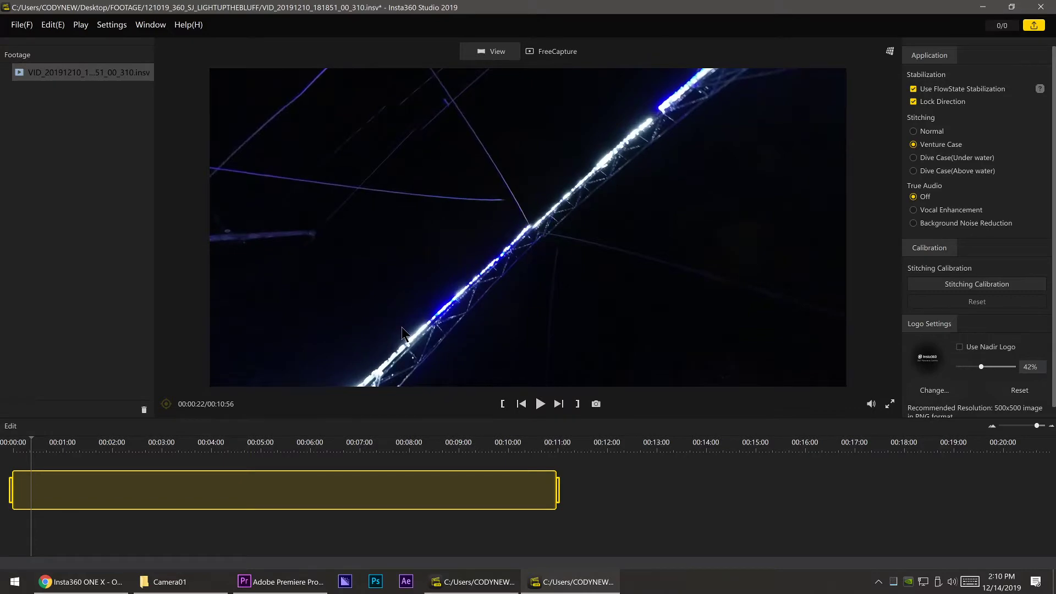
left_click(938, 158)
left_click_drag(541, 110, 528, 388)
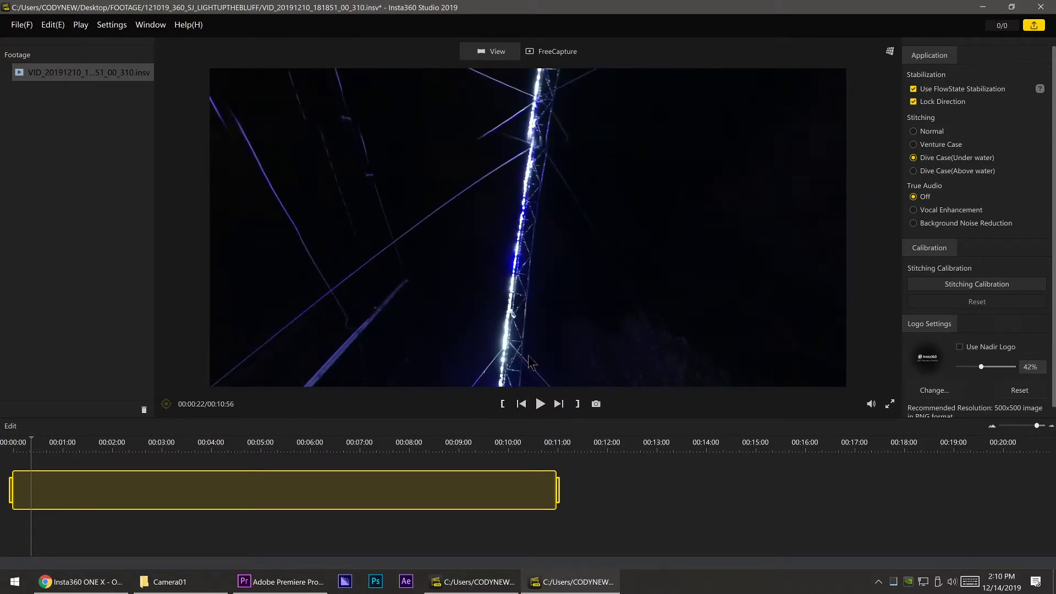
left_click(935, 132)
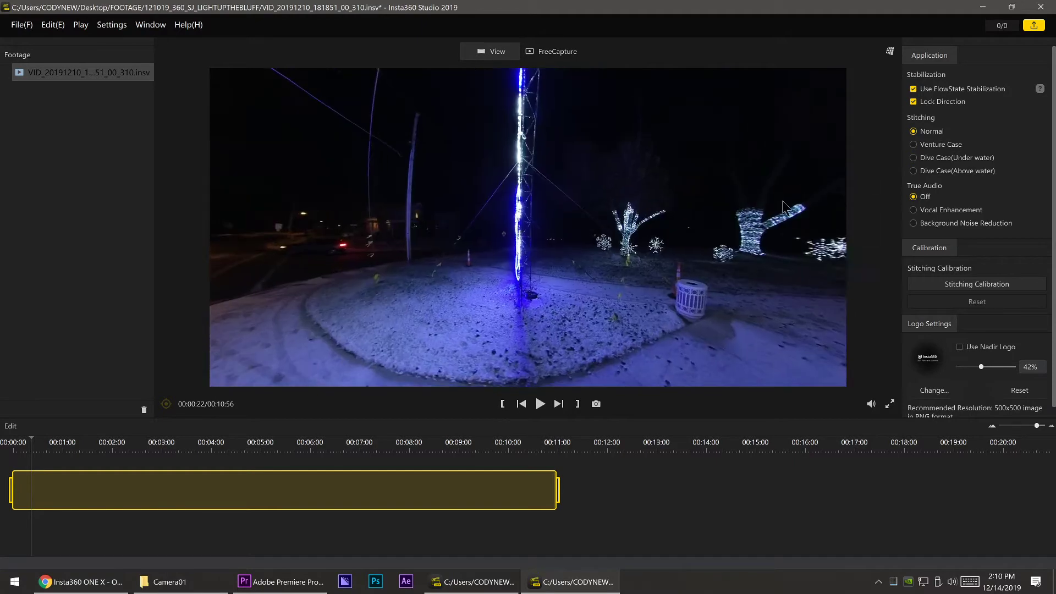
Step: Play a few seconds from 00:00:22 while looking around towards the snowy path with lit trees
left_click_drag(595, 181, 771, 311)
key("space")
left_click_drag(467, 295, 290, 285)
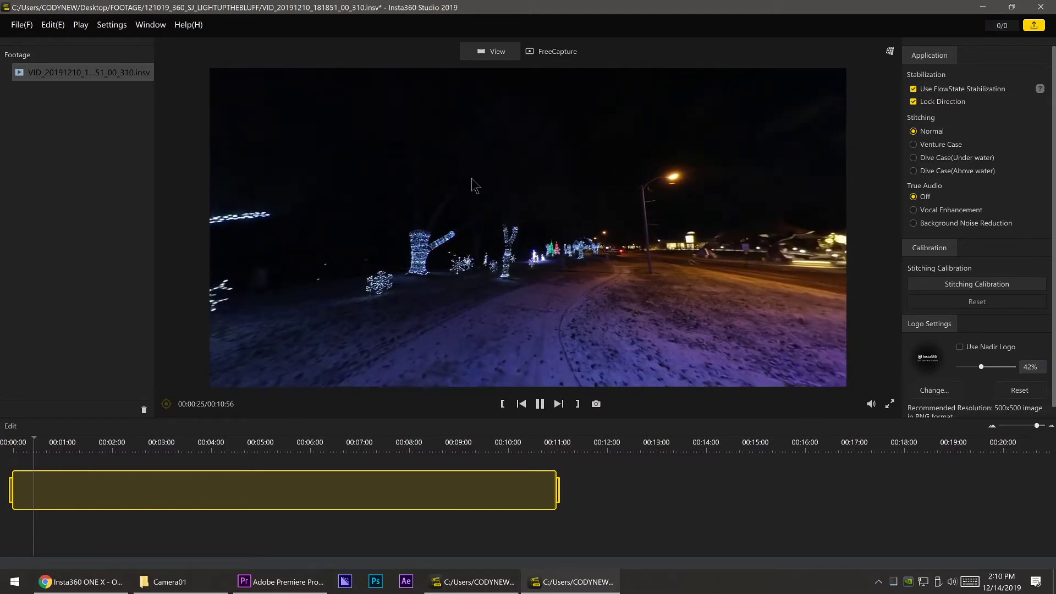
key("space")
Step: Import VID_20191213_170725_00_207 from the Camera01 folder into the footage list, saving the current clip's changes
left_click(165, 582)
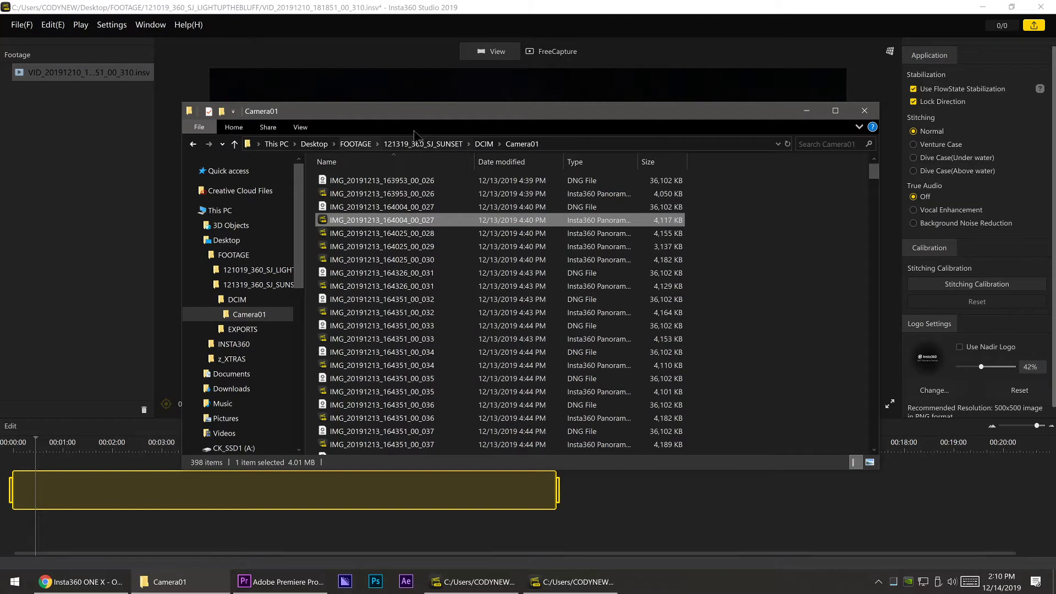
scroll(405, 263, "down", 20)
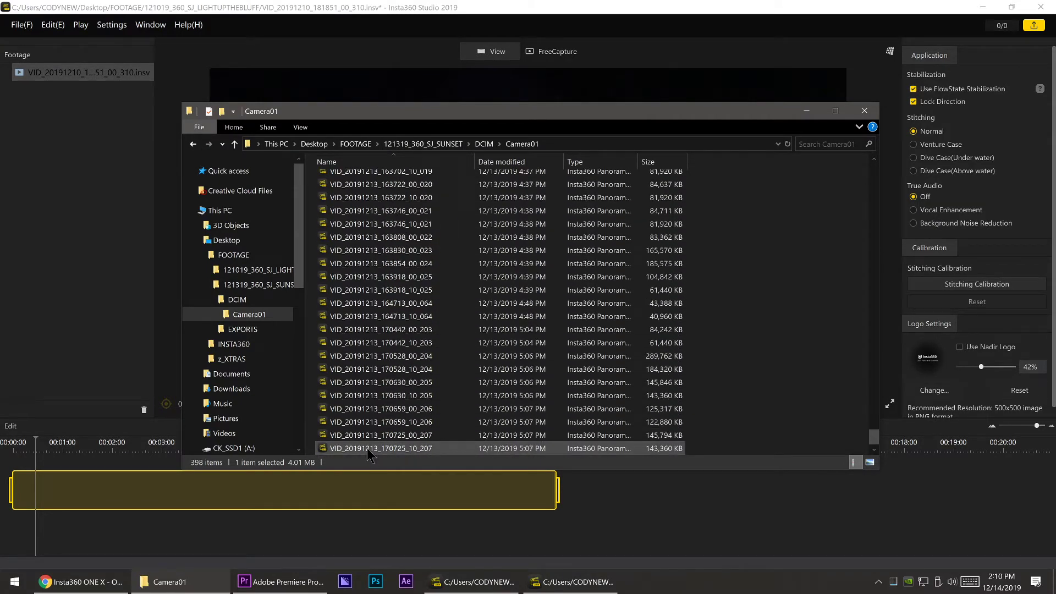
left_click_drag(366, 436, 36, 193)
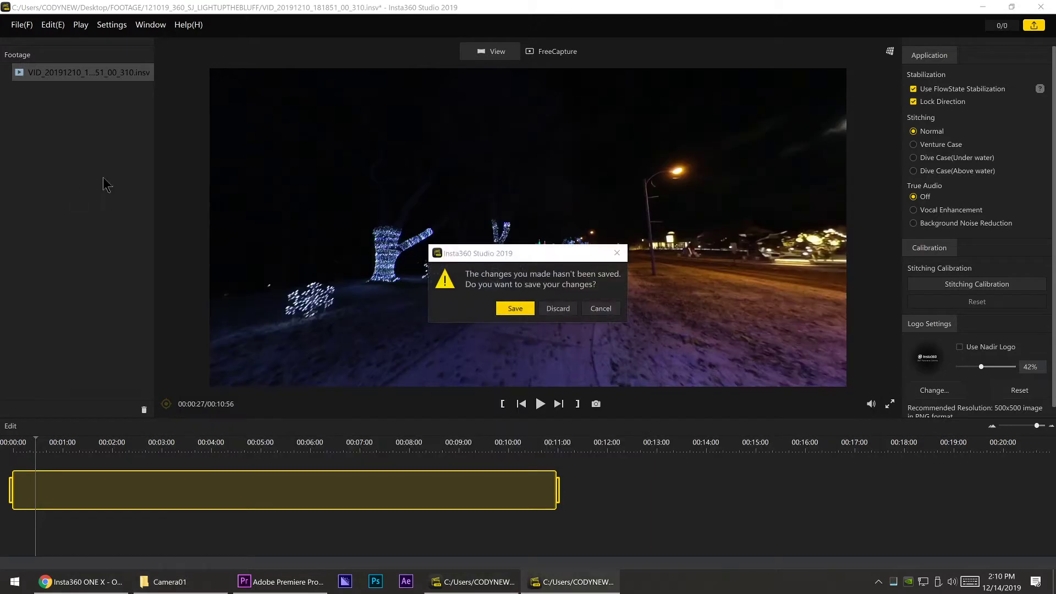
left_click(527, 311)
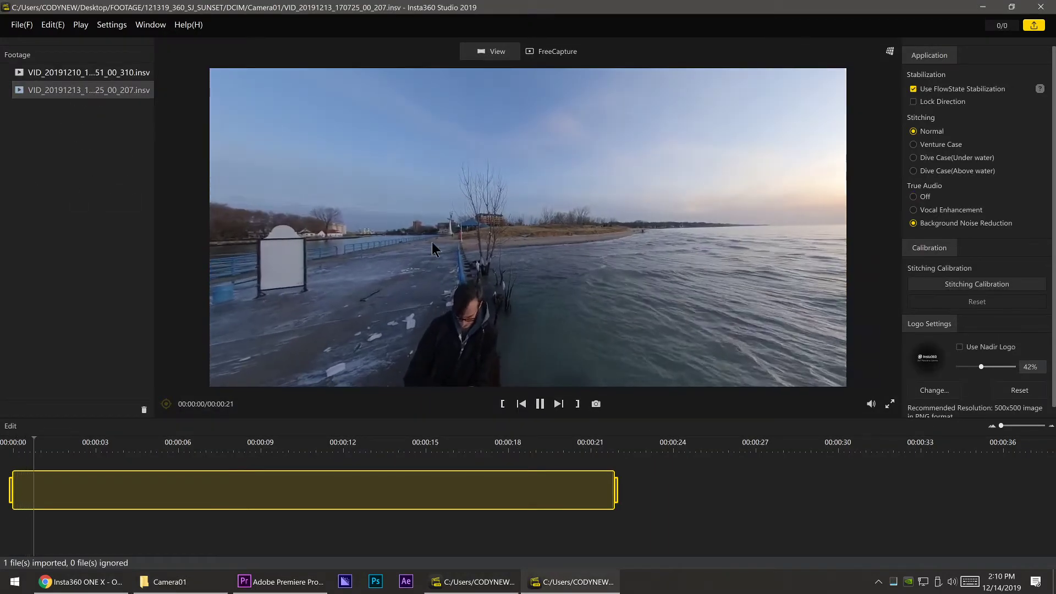
Step: Tilt the view down to the man at the blue railing and set the system volume to 92
left_click_drag(663, 282, 691, 193)
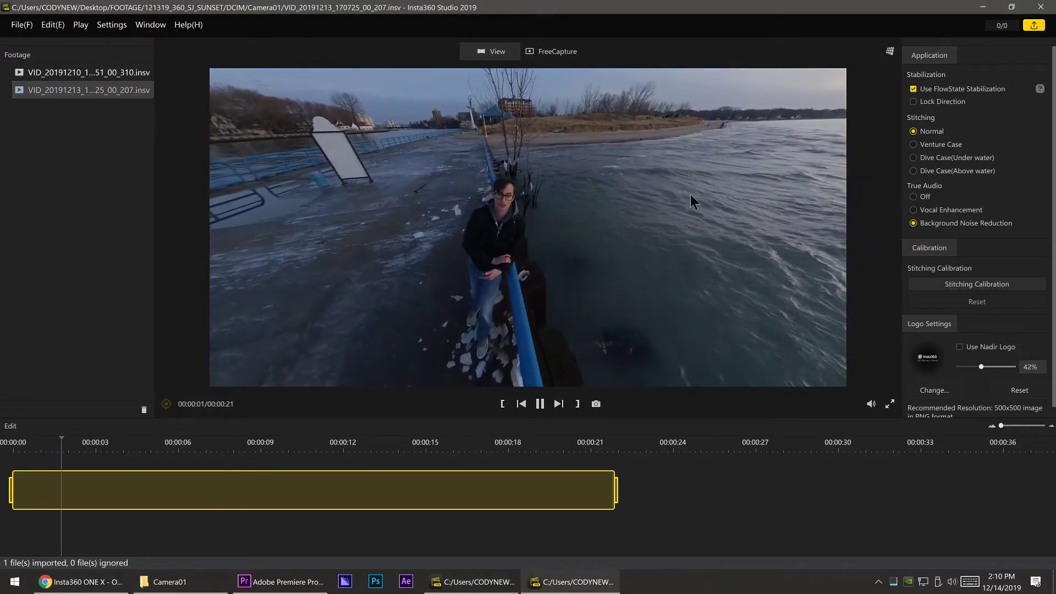
key("XF86AudioLowerVolume")
key("XF86AudioRaiseVolume")
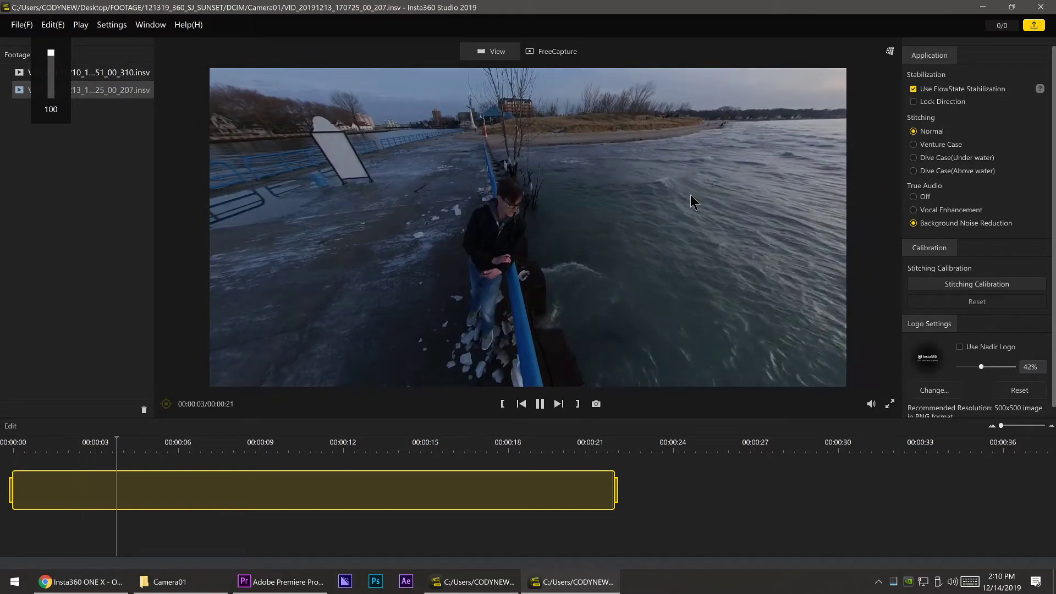
key("XF86AudioLowerVolume")
key("XF86AudioLowerVolume")
key("XF86AudioLowerVolume")
key("XF86AudioLowerVolume")
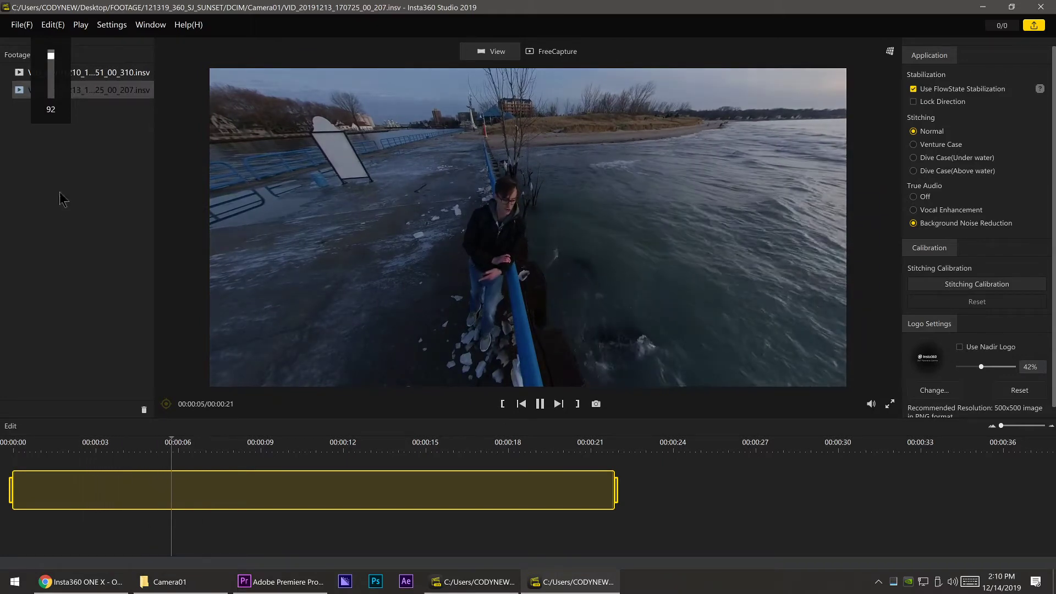
Step: Set True Audio to Off and play the pier clip to listen to its unprocessed sound
left_click(914, 196)
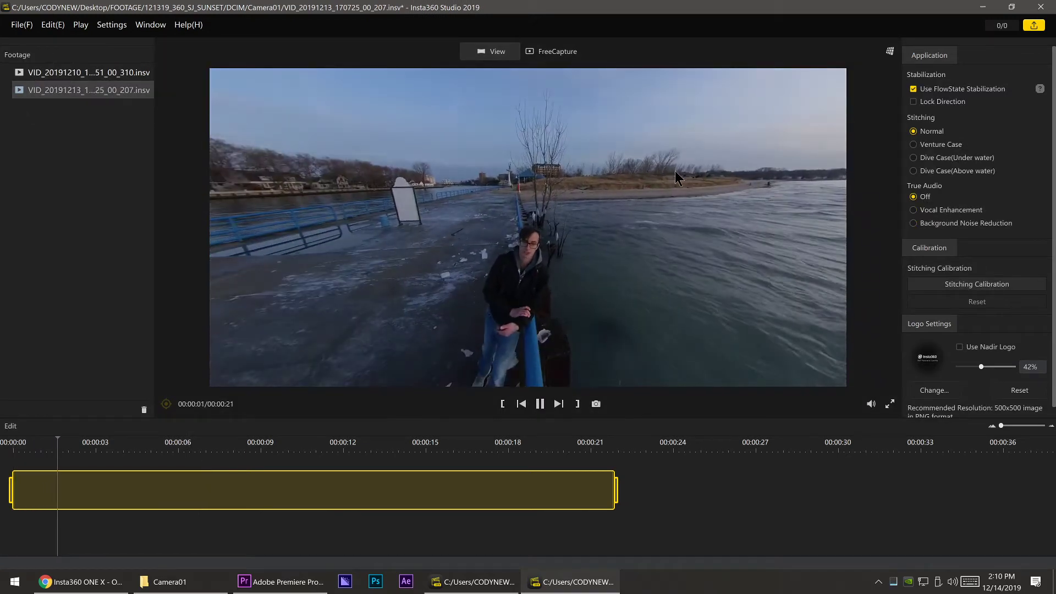
key("space")
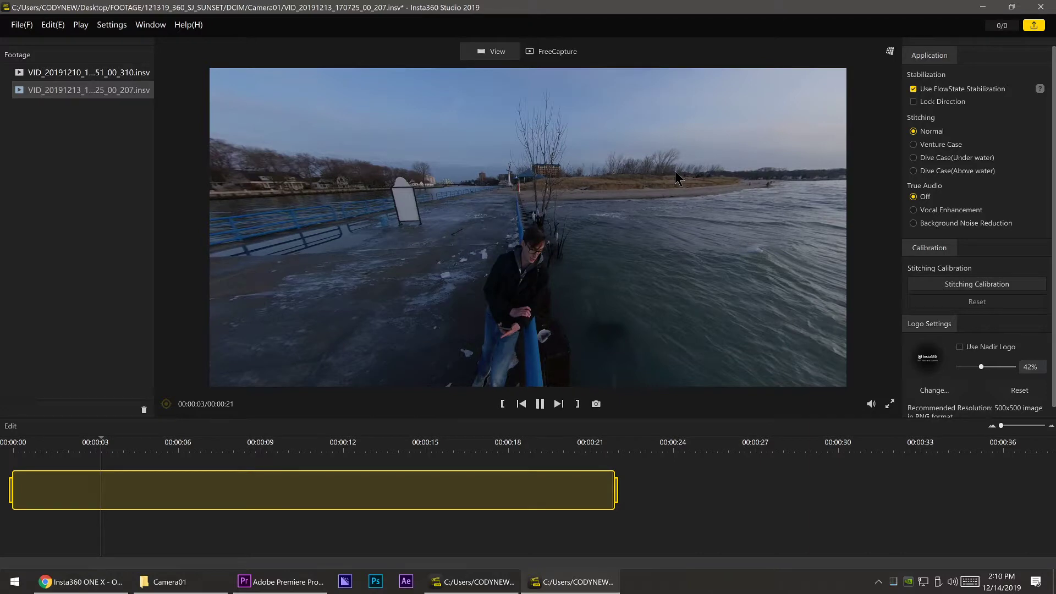
key("space")
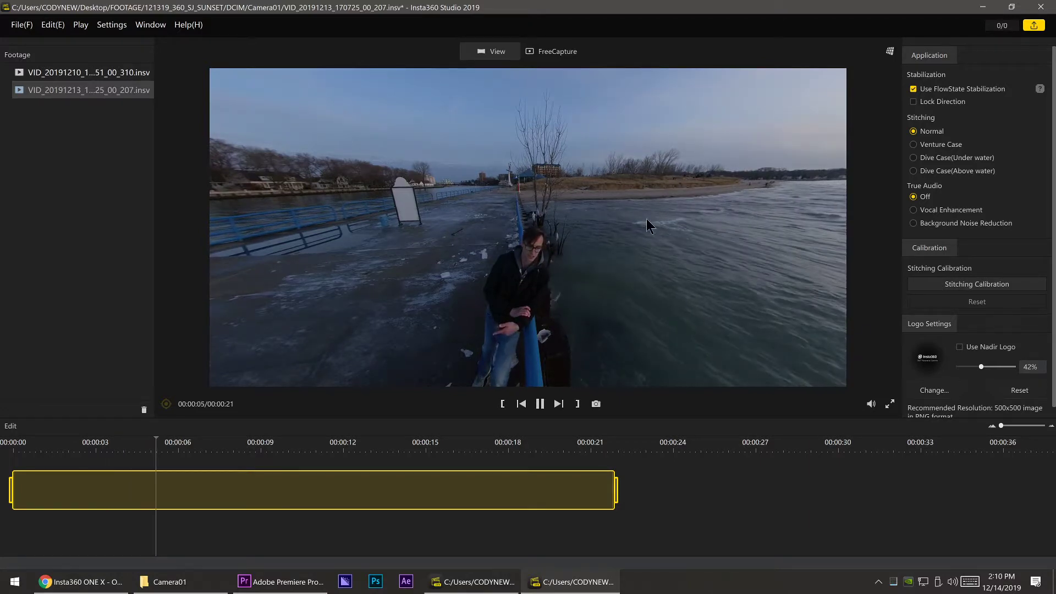
Step: Reframe the man at the railing during playback and set True Audio to Vocal Enhancement
key("space")
left_click_drag(620, 236, 626, 151)
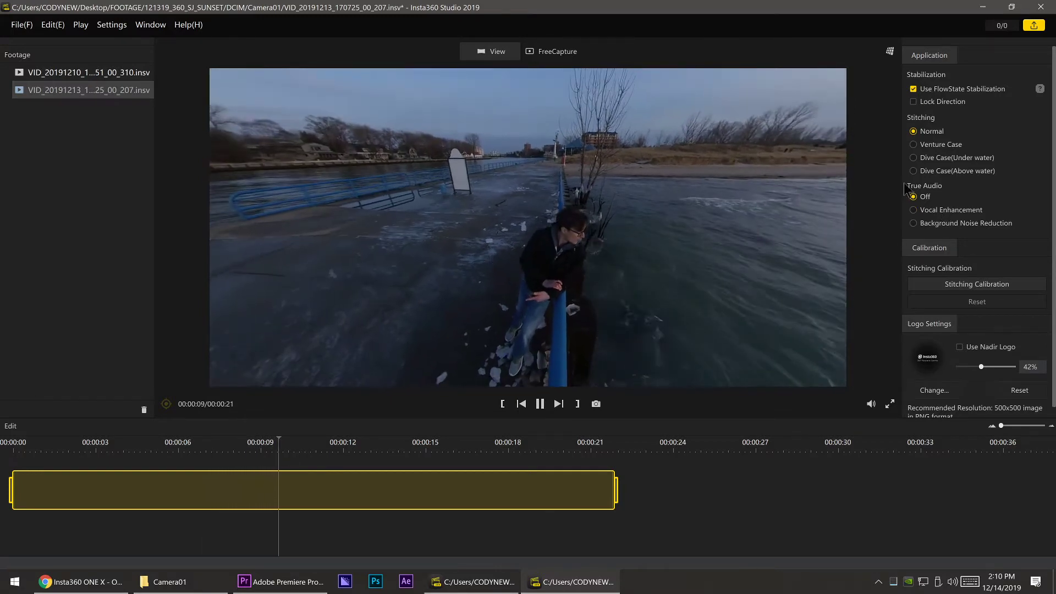
left_click(945, 213)
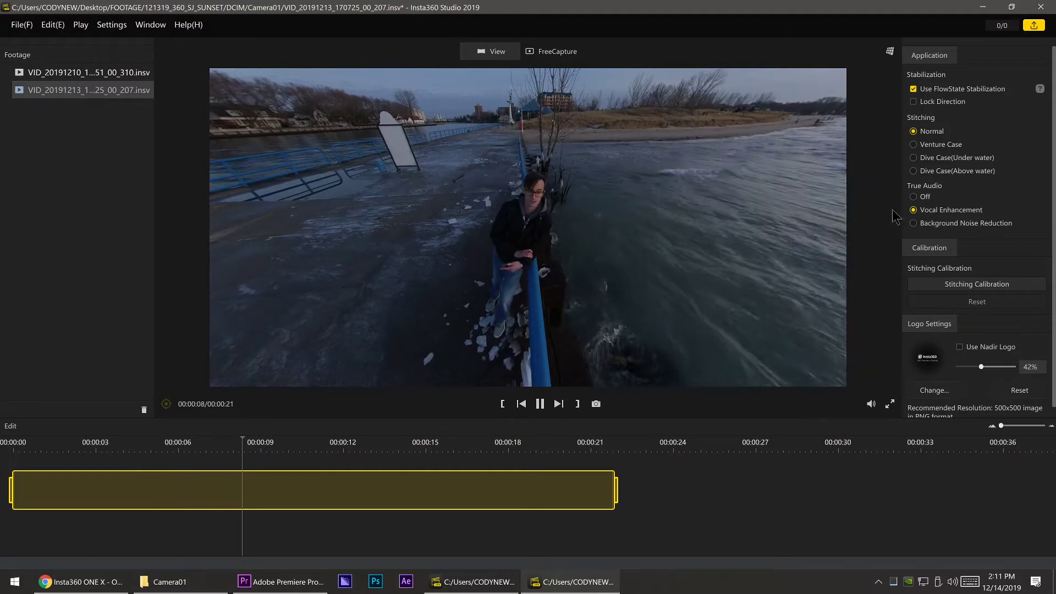
Step: Raise the system volume to 100, set True Audio to Background Noise Reduction and play the pier clip to compare its sound
key("XF86AudioRaiseVolume")
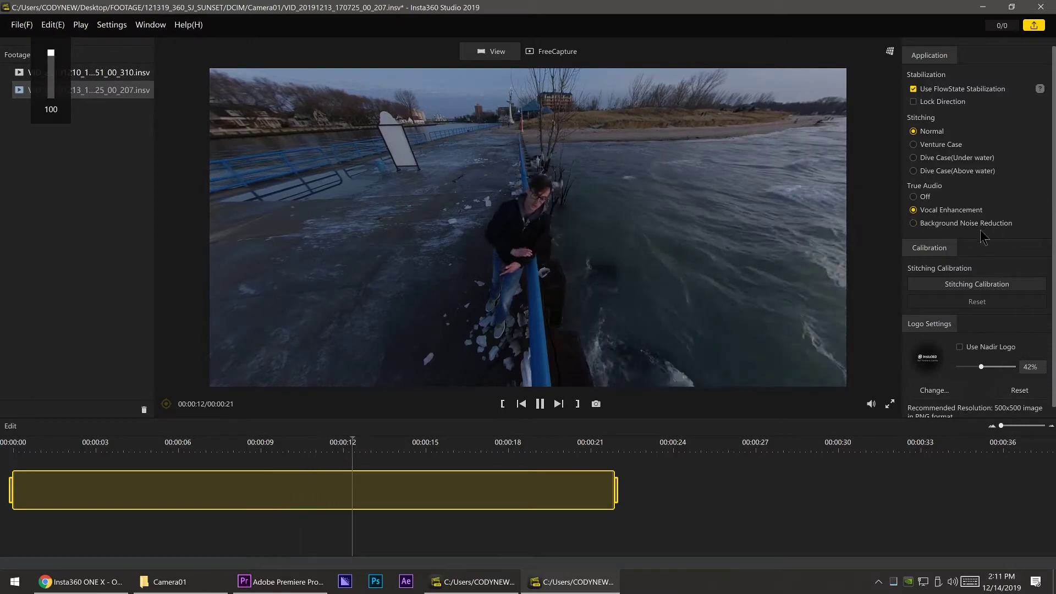
key("space")
left_click(959, 223)
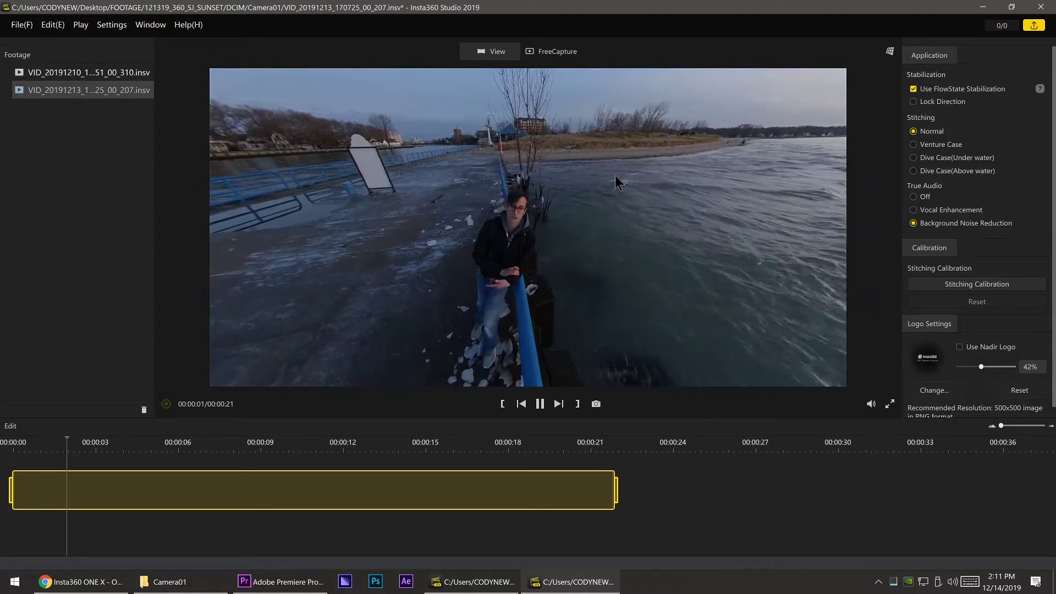
key("XF86AudioRaiseVolume")
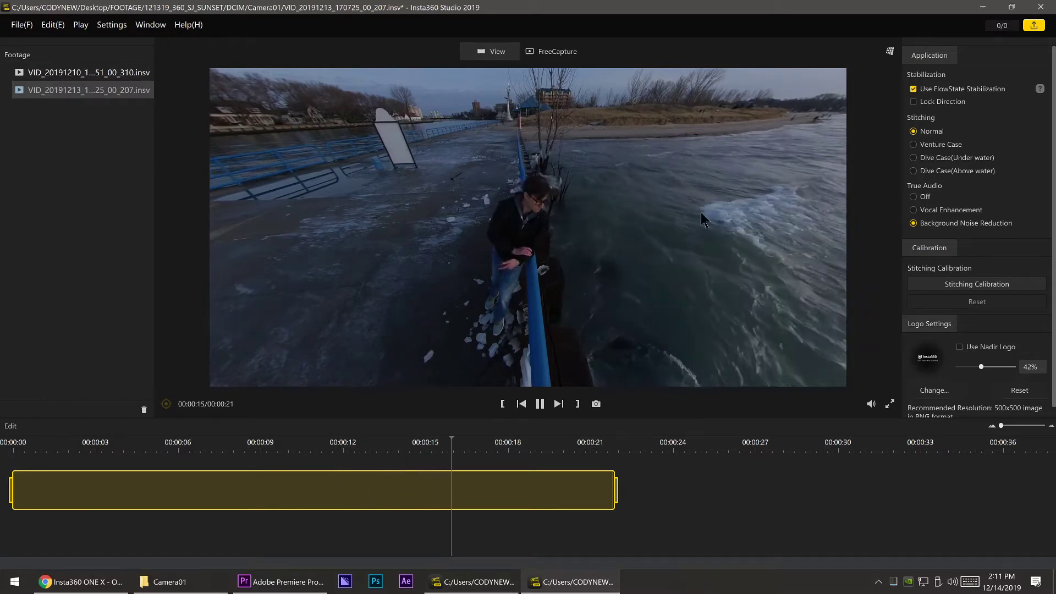
key("space")
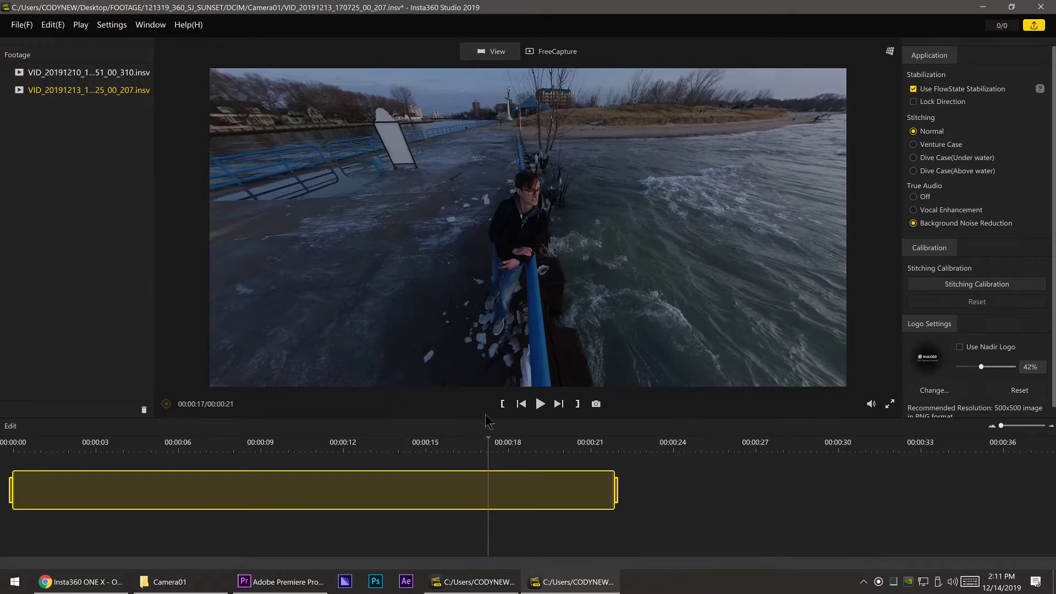
key("space")
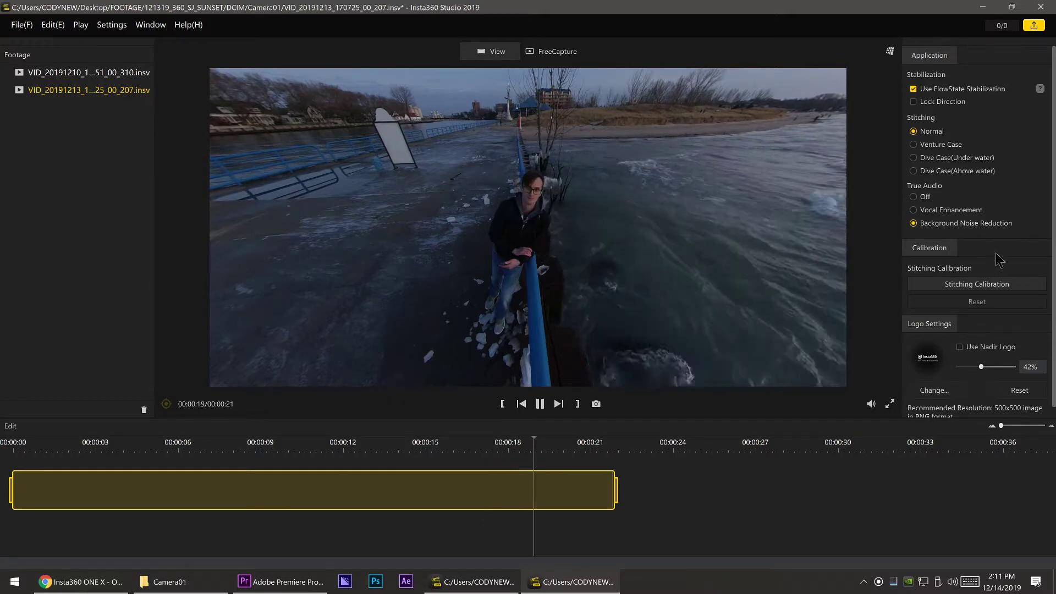
key("space")
Step: Examine the area directly below the camera and the surrounding pier, where a nadir logo could be placed
scroll(1001, 253, "down", 1)
left_click_drag(535, 268, 549, 185)
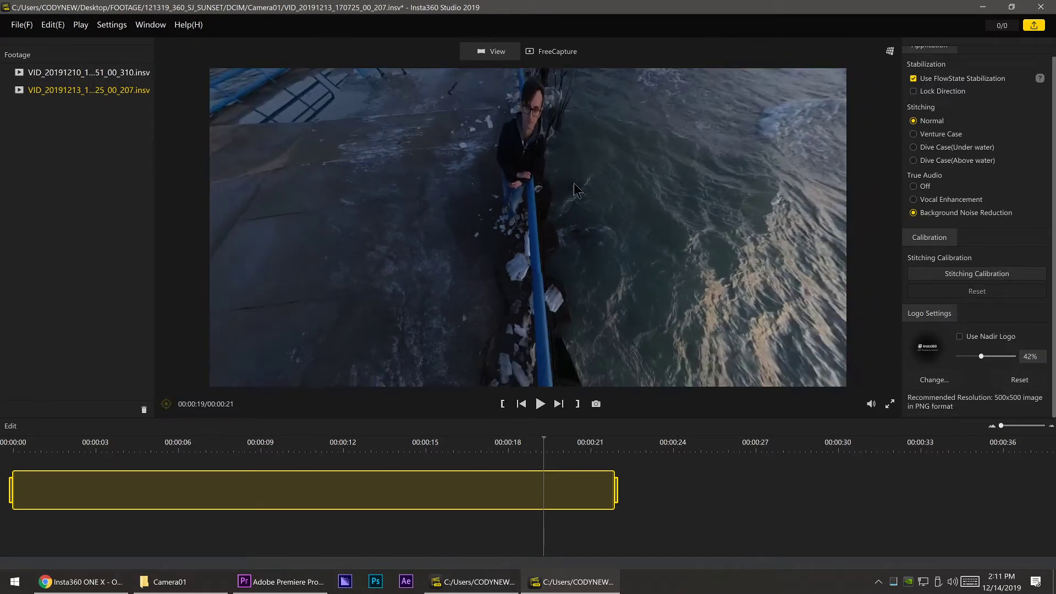
left_click_drag(631, 187, 588, 277)
left_click_drag(505, 139, 501, 329)
left_click_drag(770, 181, 523, 201)
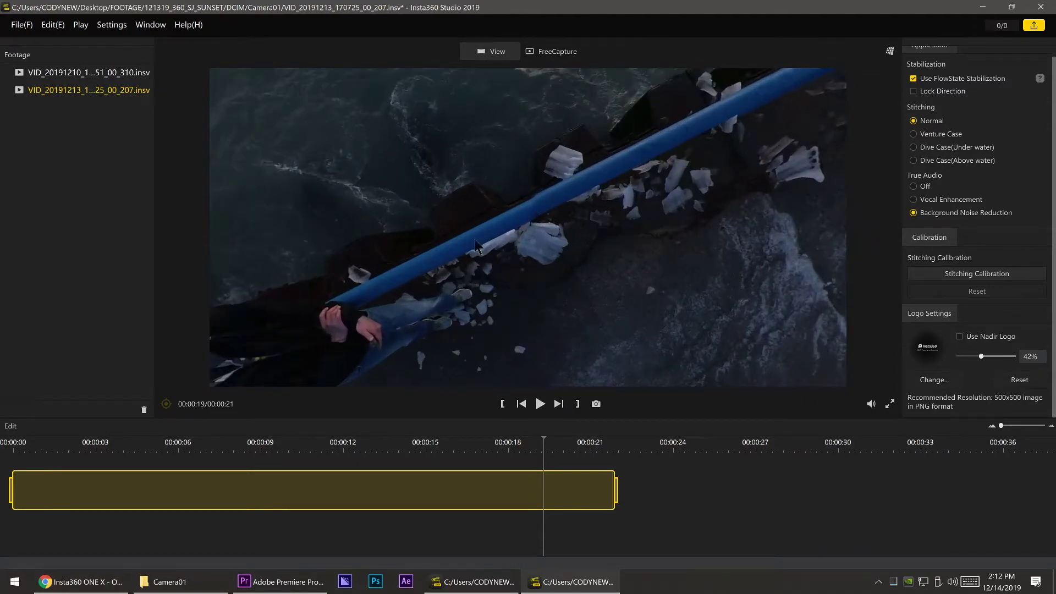
scroll(527, 203, "down", 5)
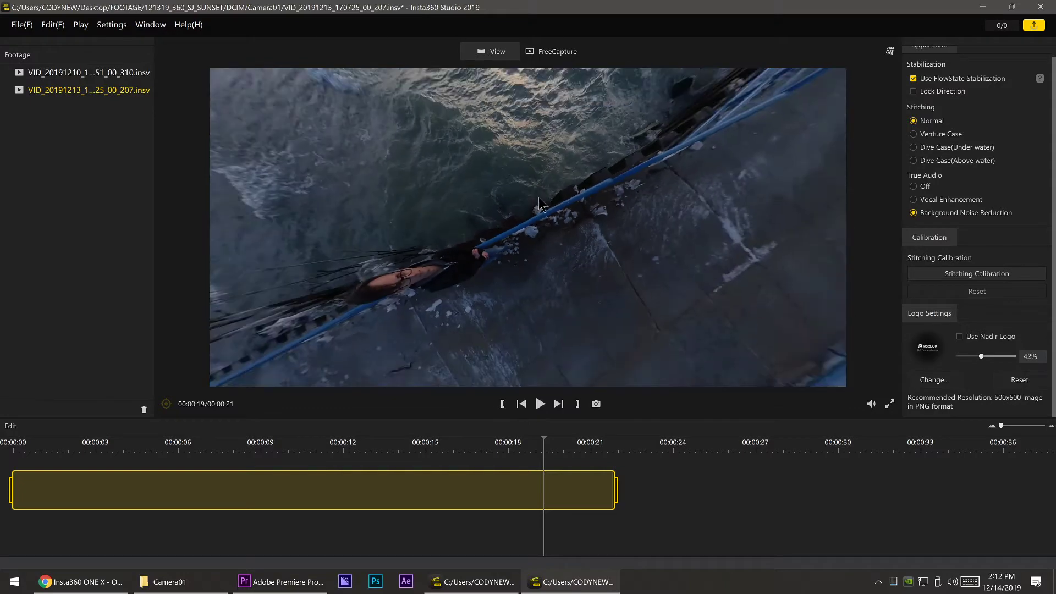
left_click_drag(527, 214, 553, 255)
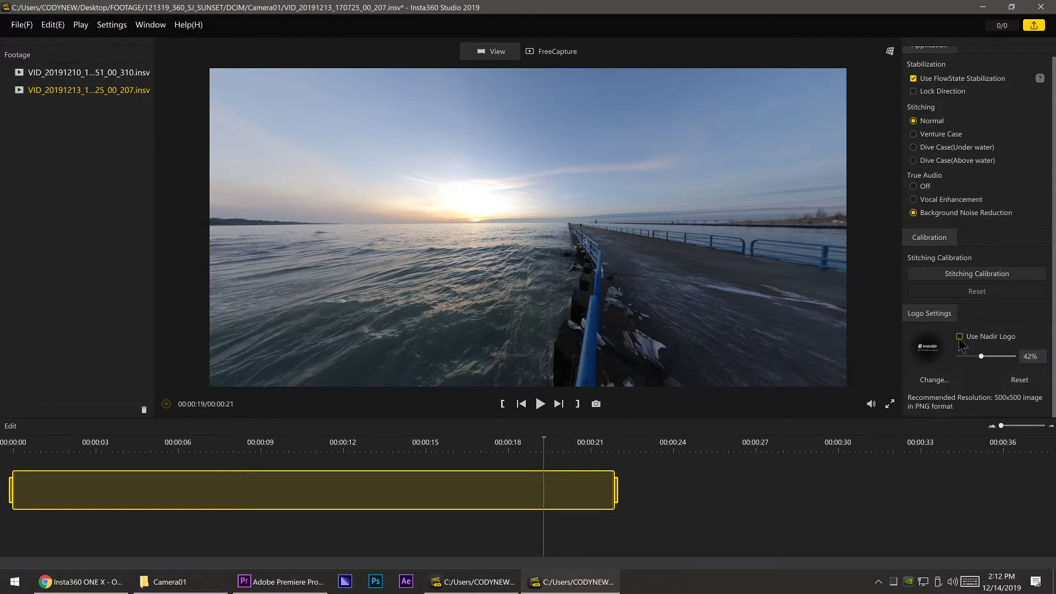
left_click_drag(612, 321, 666, 87)
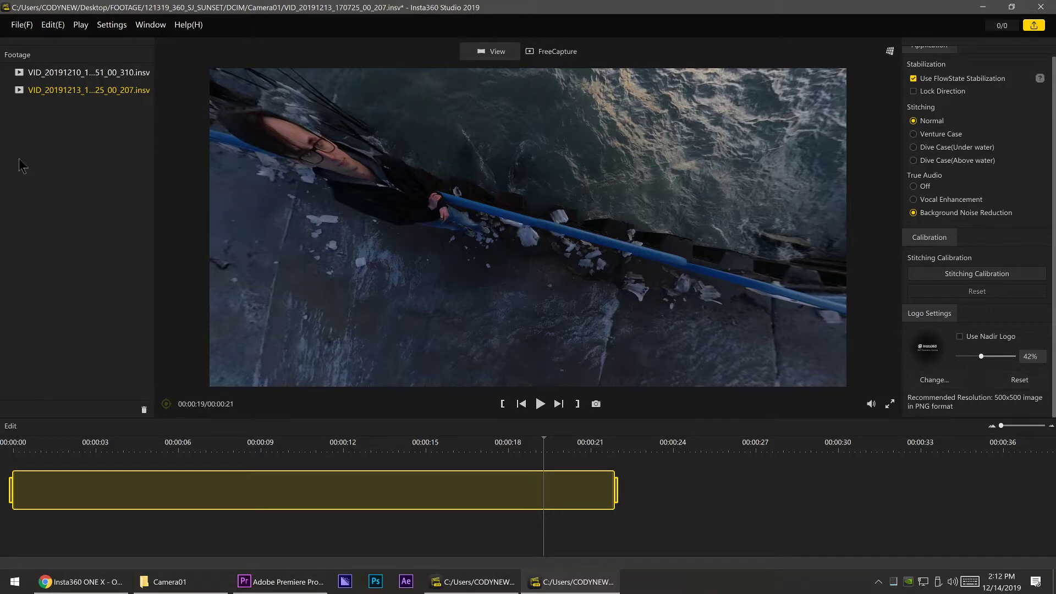
Step: Switch to FreeCapture and add a tiny planet keyframe at 0.900 with pan -67.3, tilt -90.0, FOV 125.5 and distance 0.76
left_click(556, 51)
left_click(201, 447)
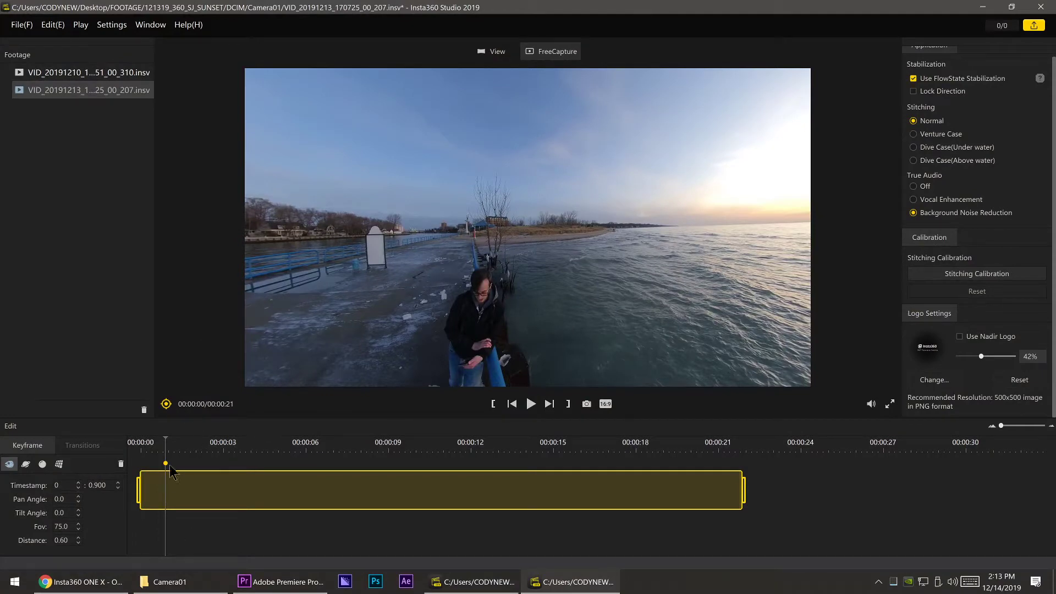
left_click(25, 464)
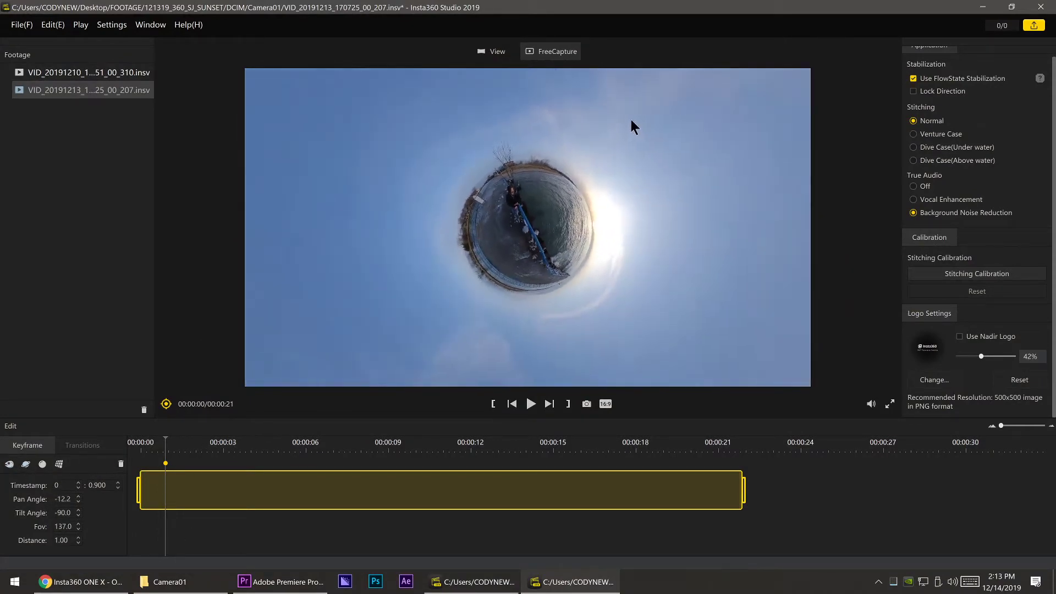
left_click_drag(532, 57, 551, 57)
scroll(548, 197, "up", 2)
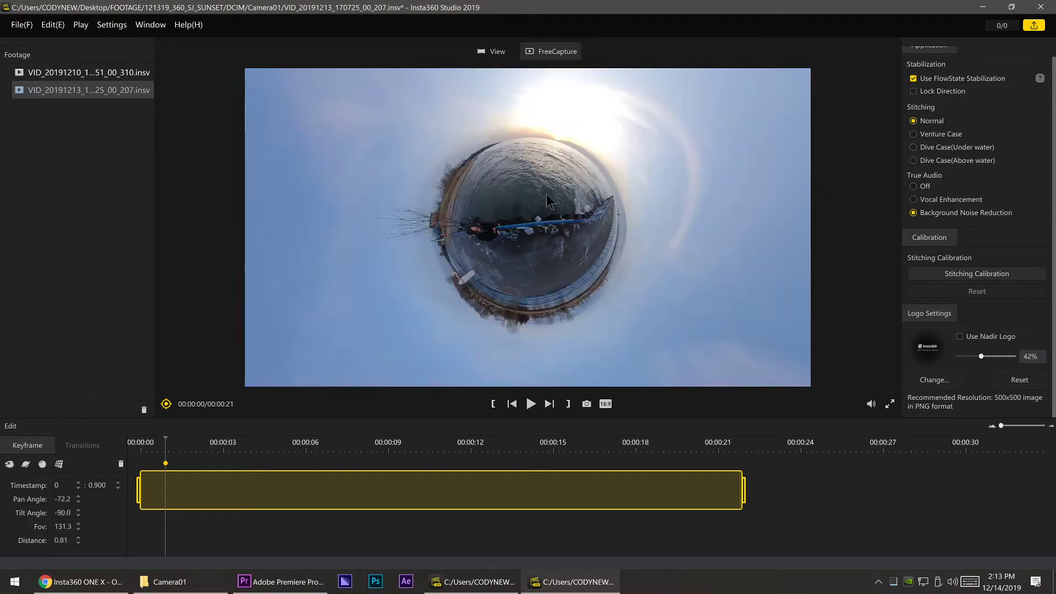
left_click_drag(548, 189, 559, 143)
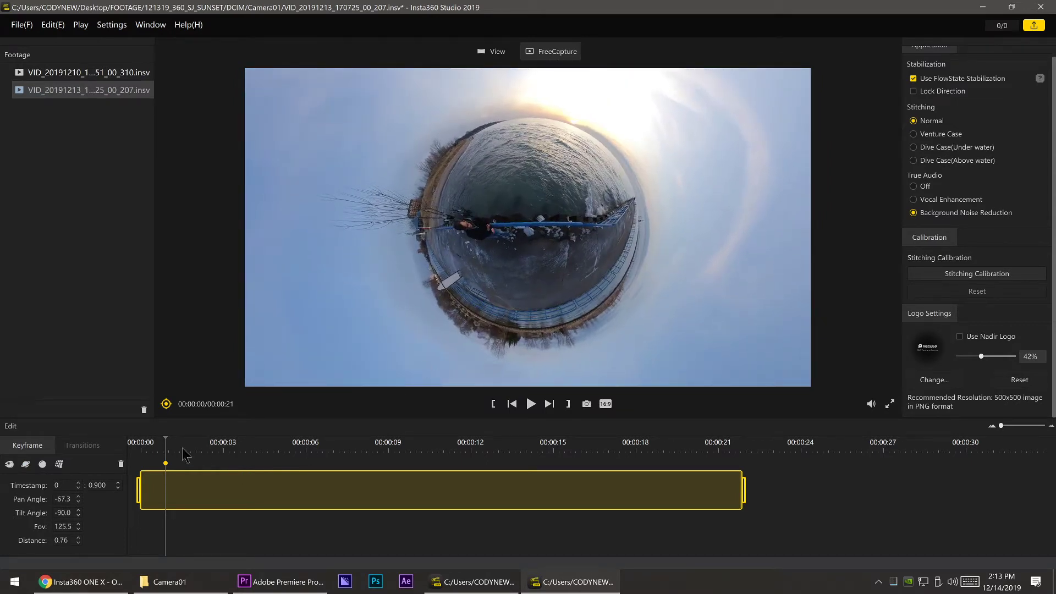
Step: Add a natural view keyframe at 5.100 facing the sunset, with pan -67.0, tilt -25.2, FOV 92.2 and distance 0.85
left_click(281, 450)
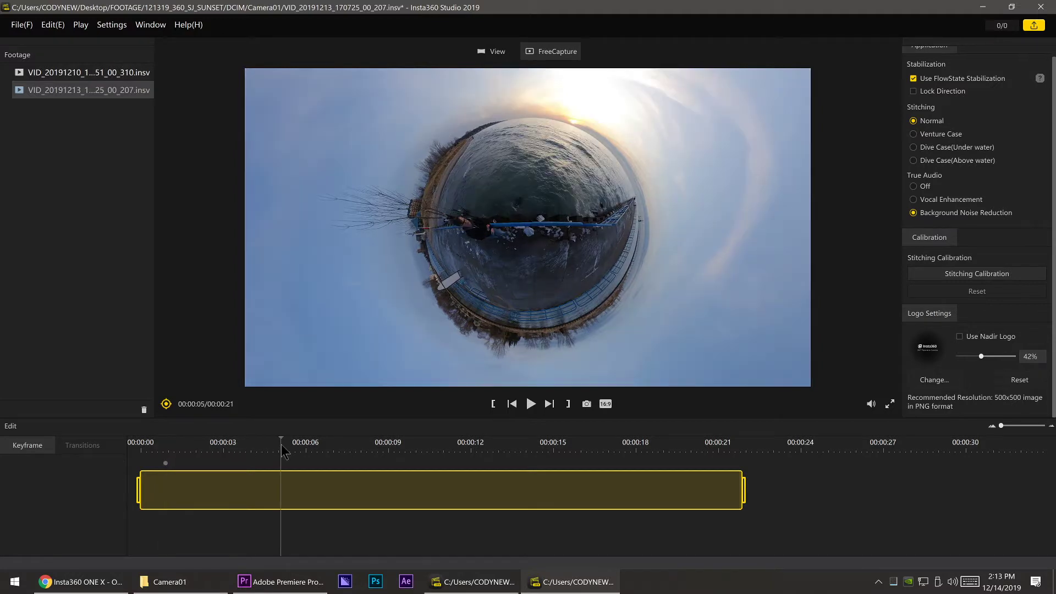
left_click(591, 246)
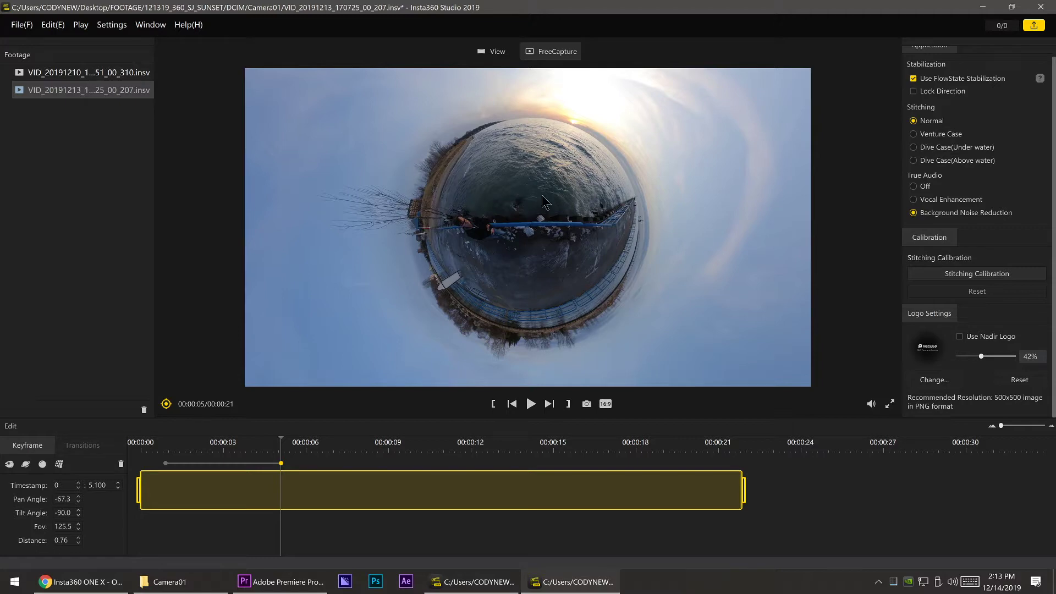
left_click_drag(545, 196, 549, 342)
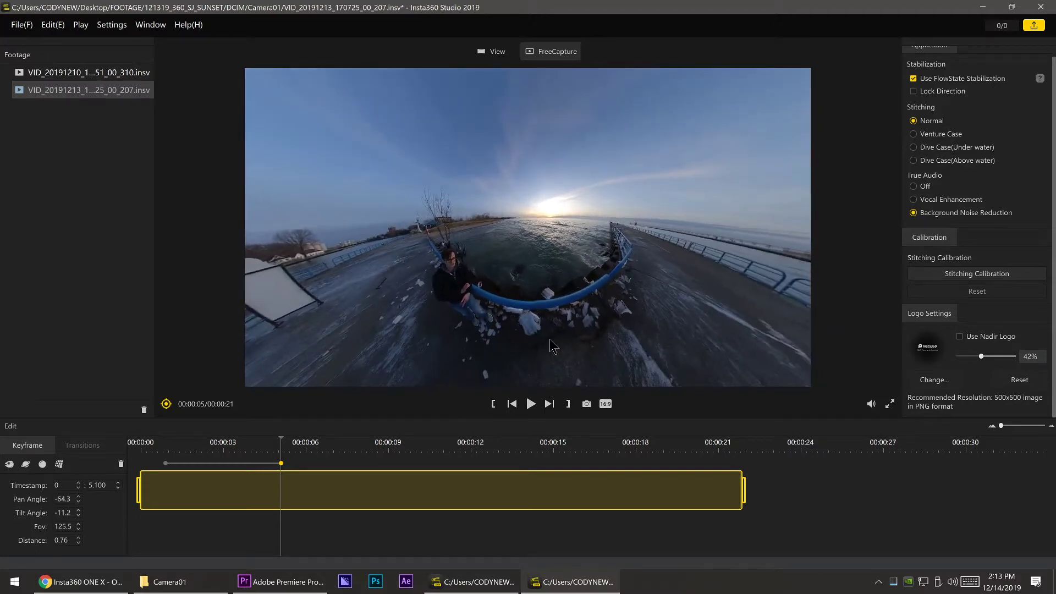
left_click(9, 464)
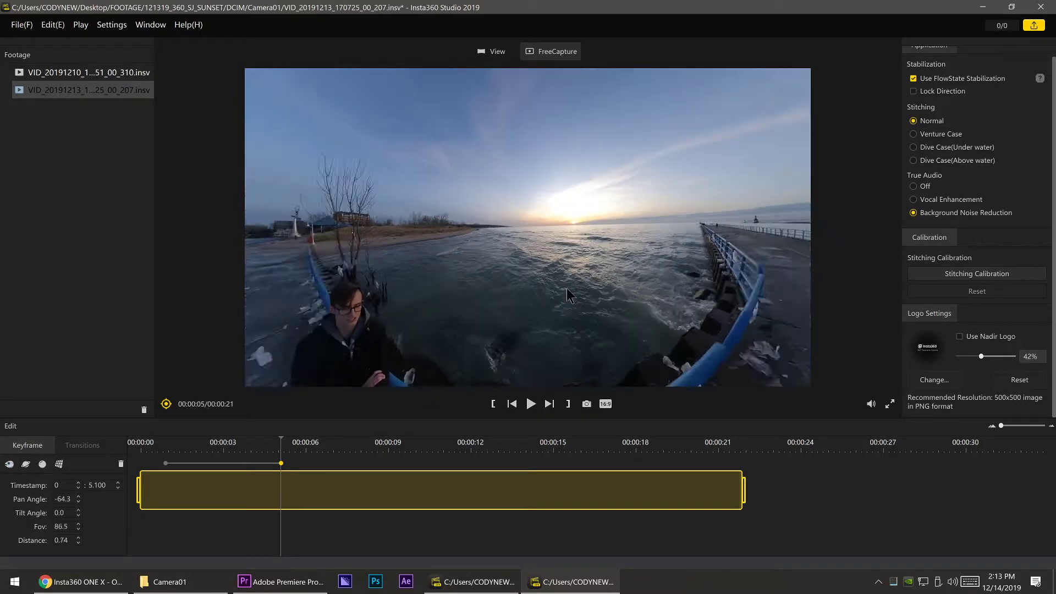
left_click_drag(566, 282, 561, 237)
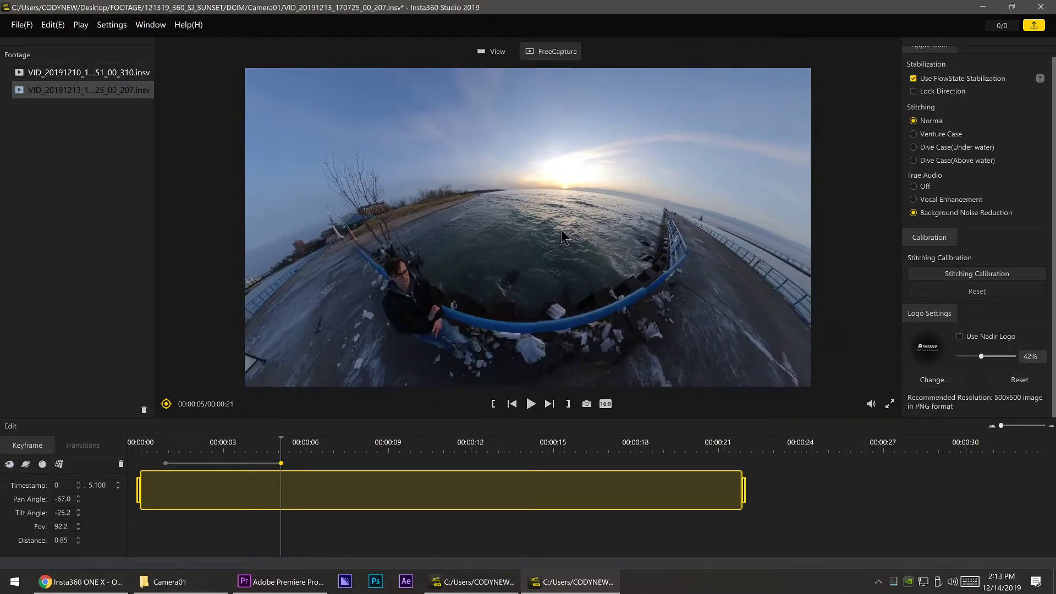
Step: Play the opening of the clip repeatedly to check how the view jumps to and leaves the tiny planet keyframe
left_click(151, 456)
left_click(139, 452)
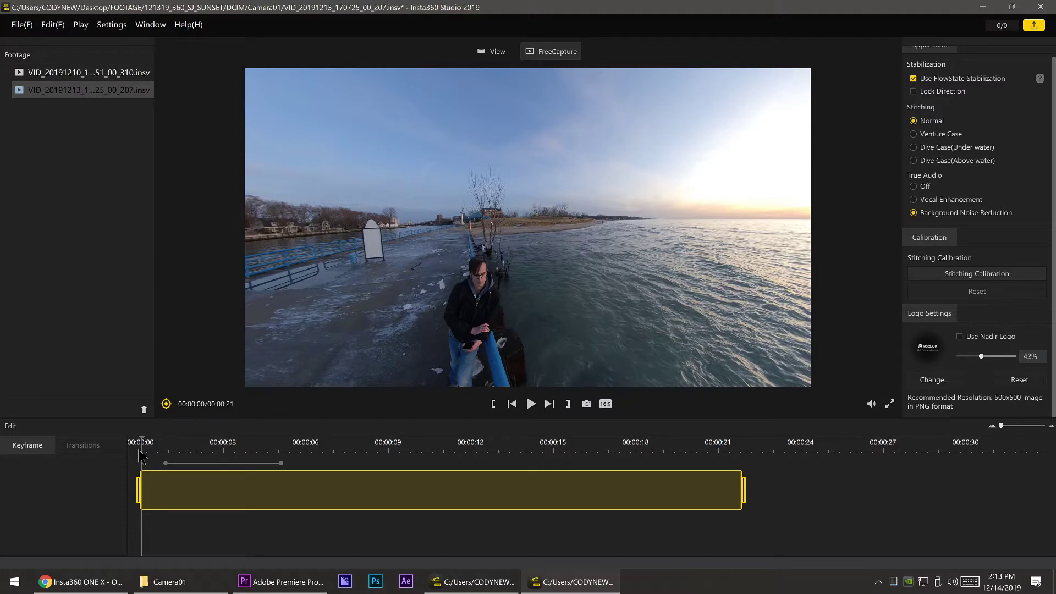
key("space")
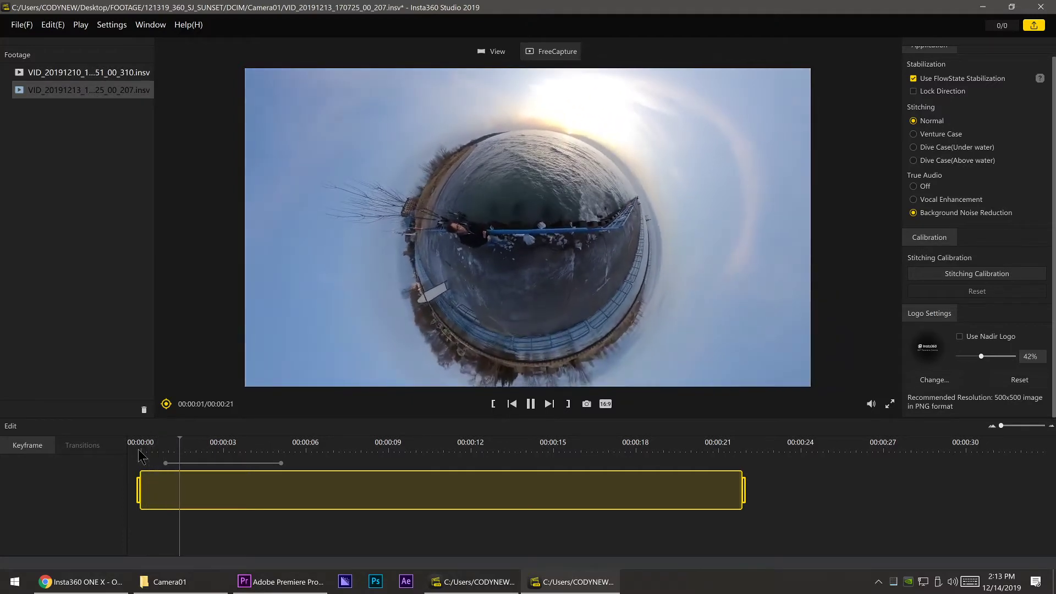
key("space")
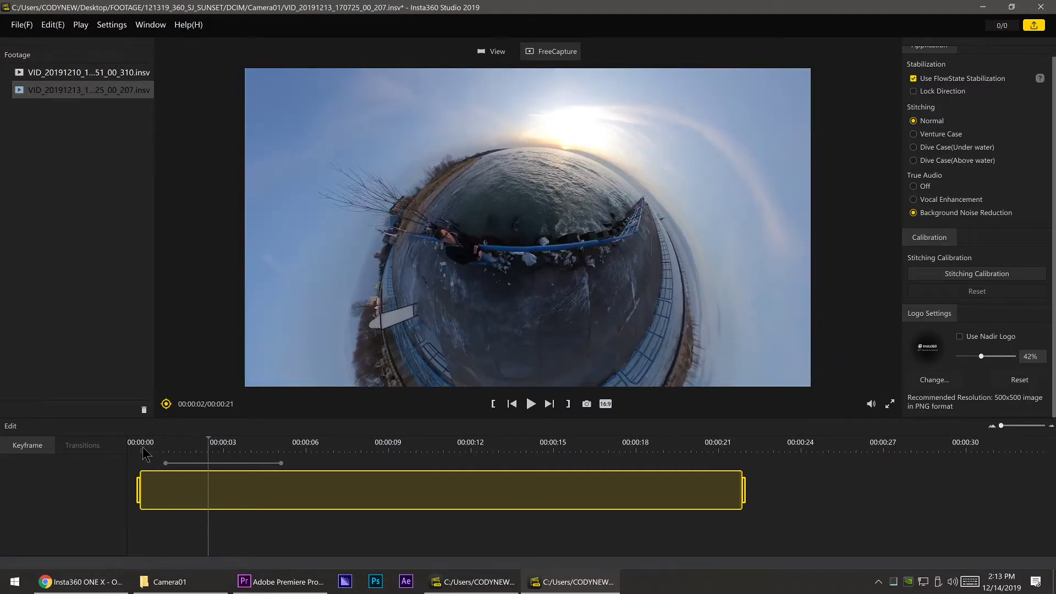
left_click(140, 452)
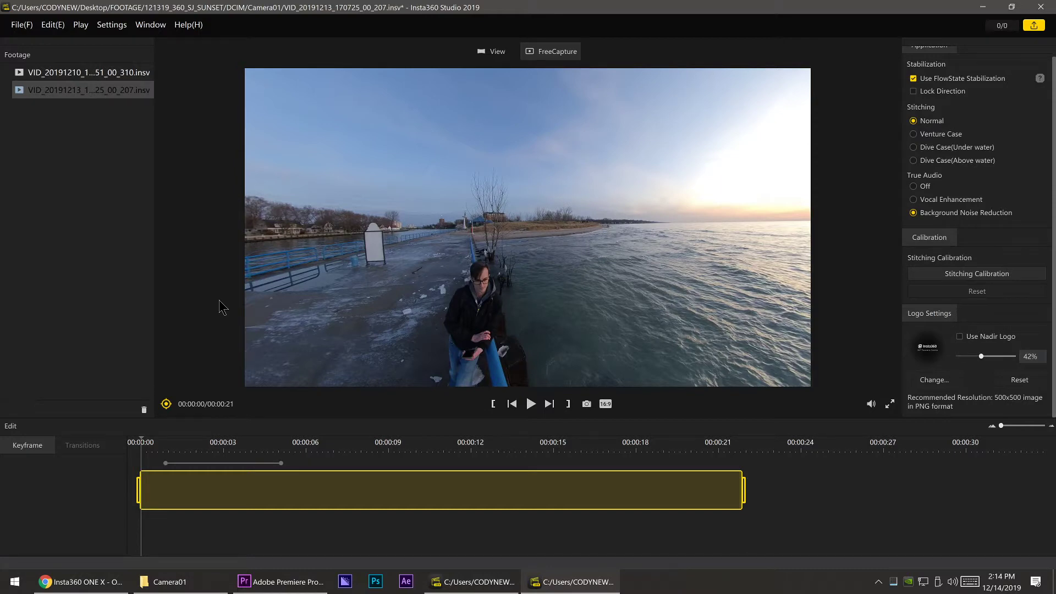
key("space")
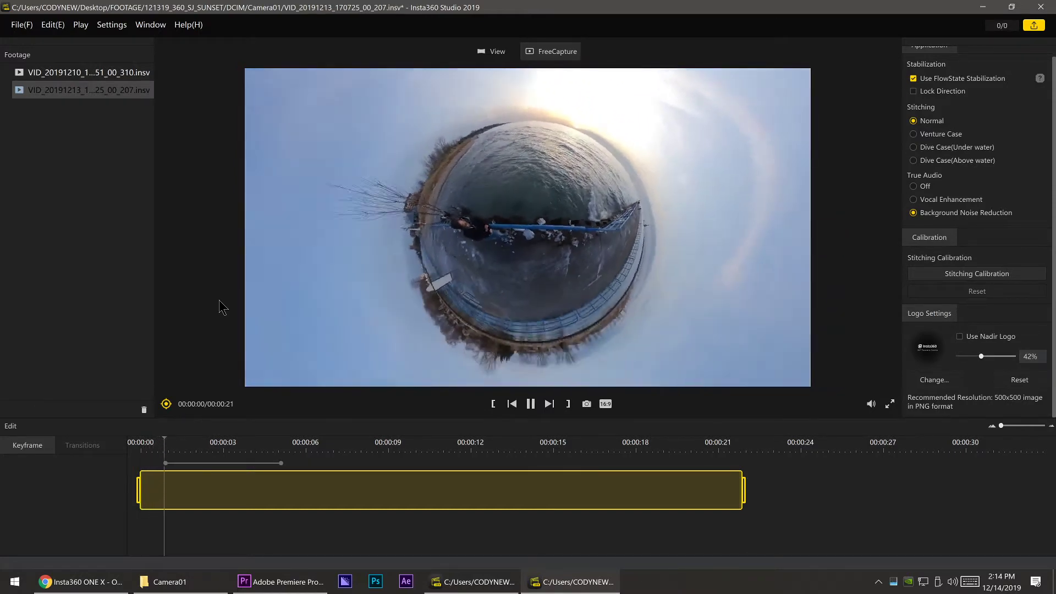
key("space")
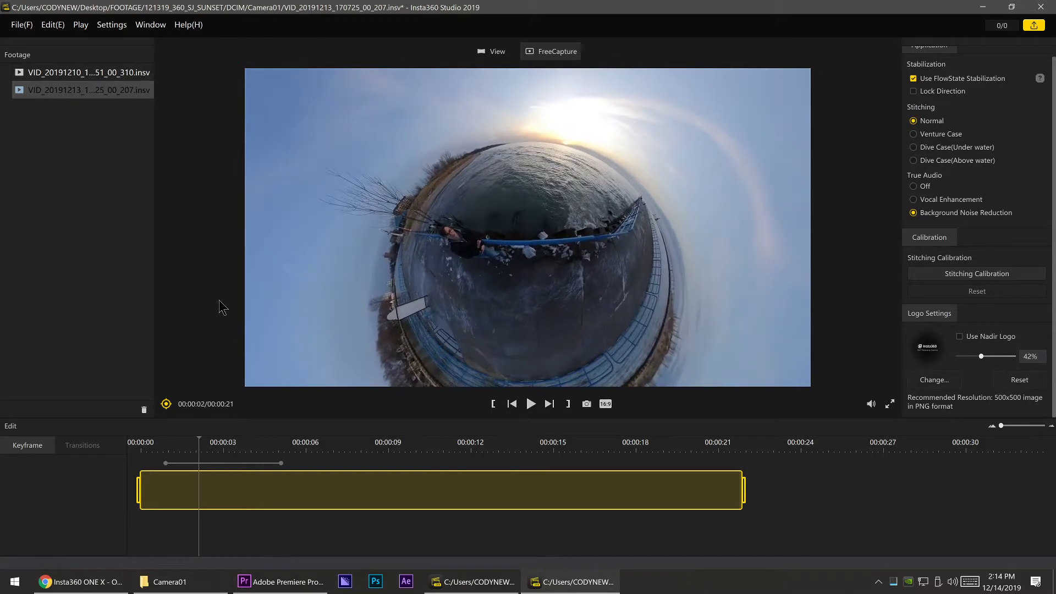
left_click(147, 456)
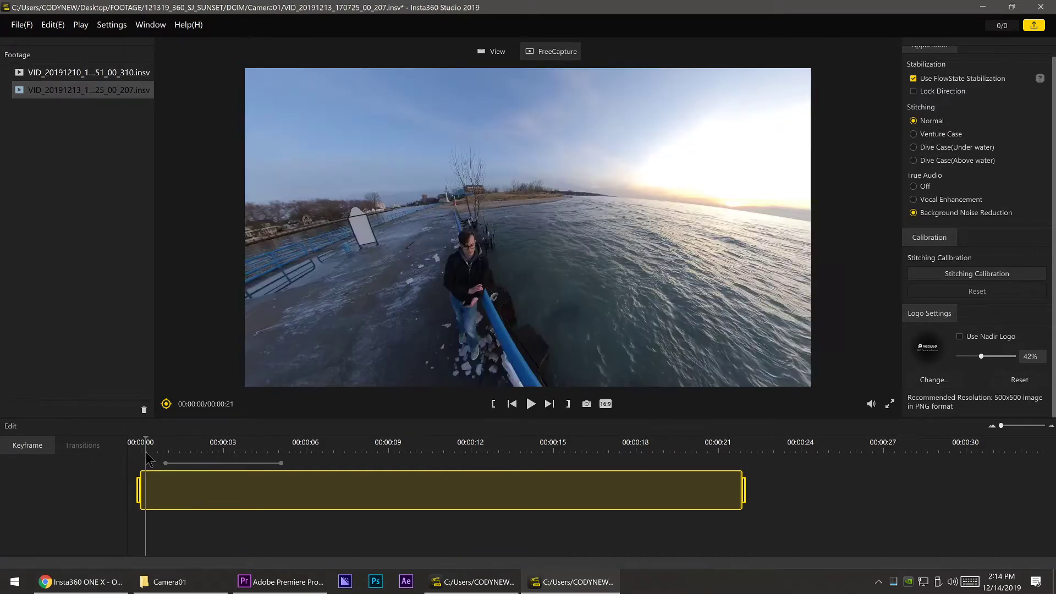
key("space")
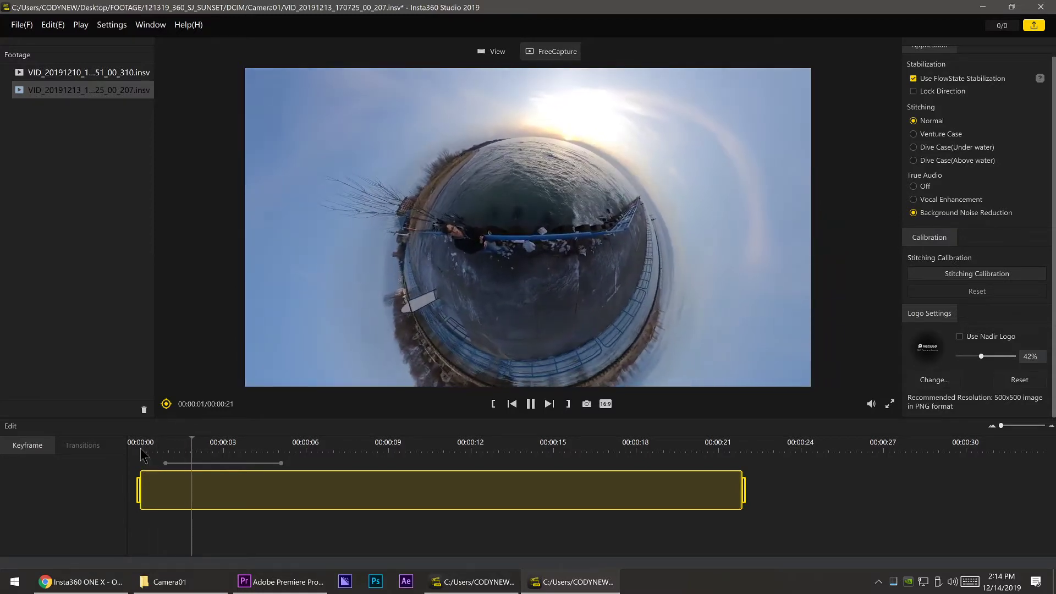
key("space")
left_click(143, 451)
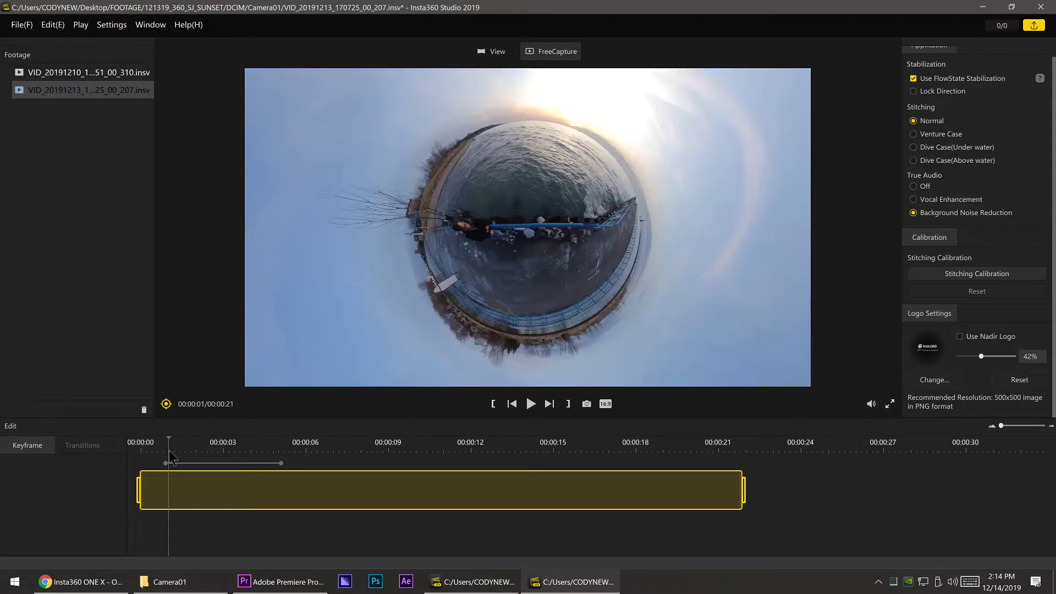
Step: Move the tiny planet keyframe to 0.000 and play the clip through the transition past the second keyframe
left_click(166, 464)
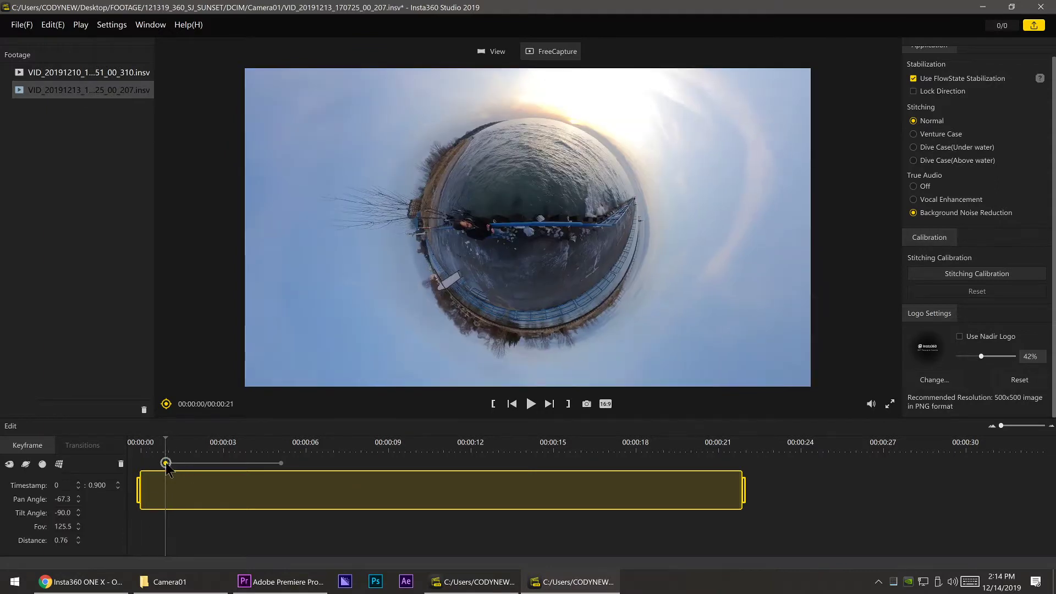
left_click_drag(167, 463, 108, 467)
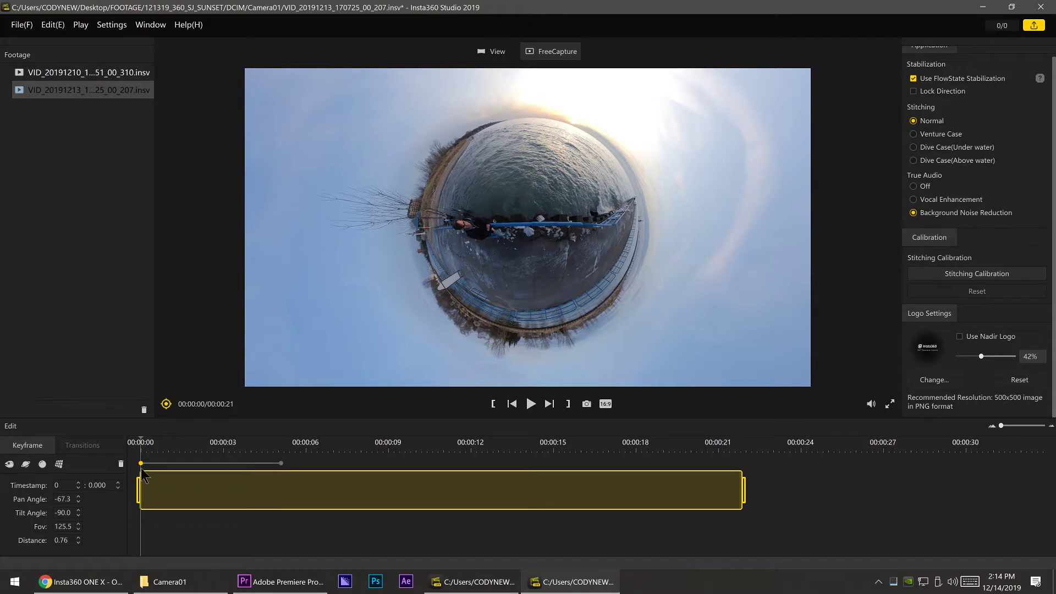
key("space")
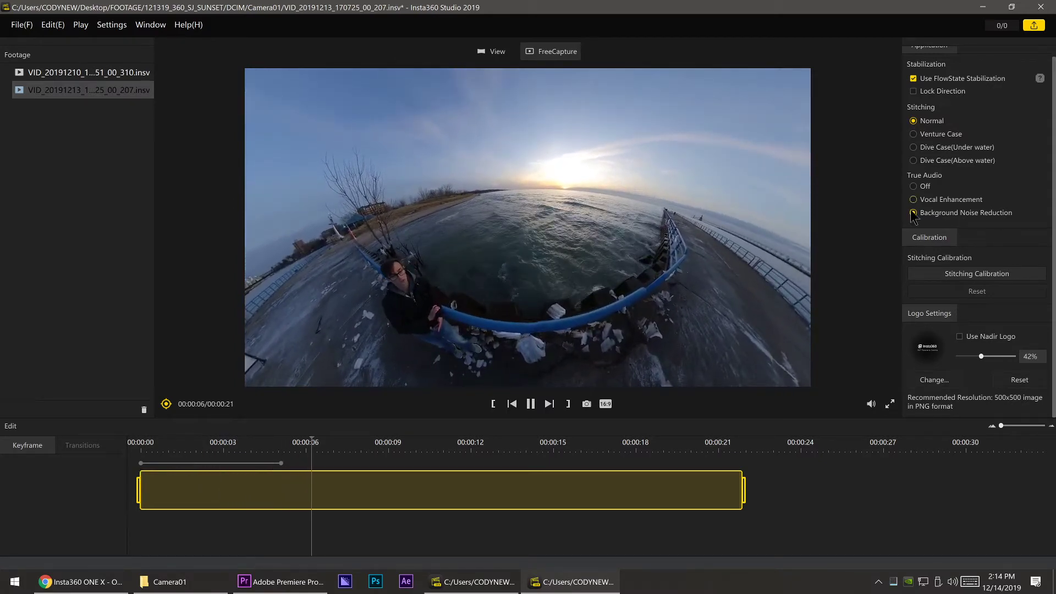
key("space")
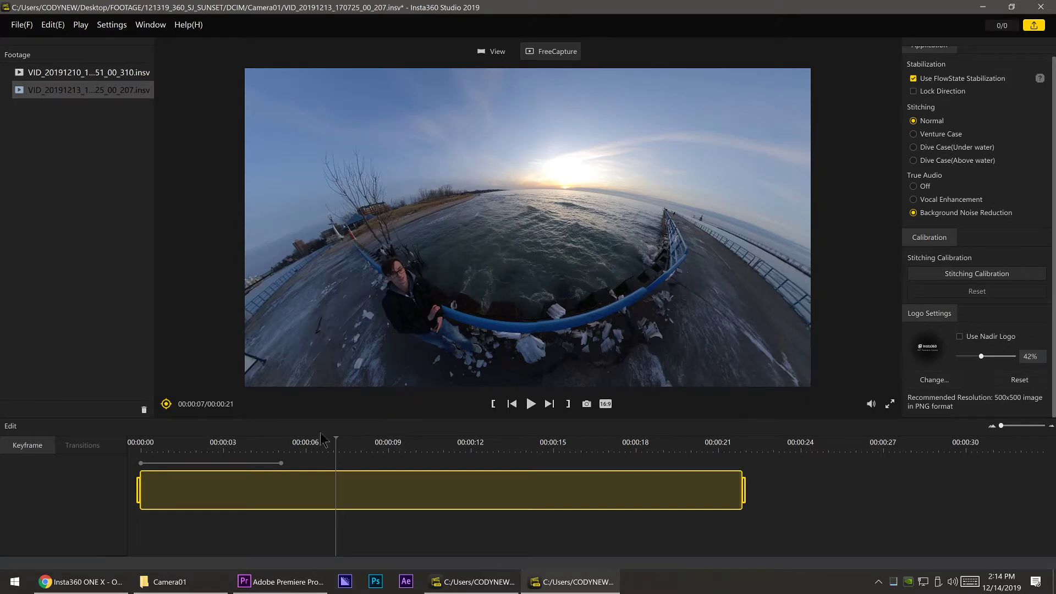
Step: Add a perspective view keyframe at 7.140 with pan -66.5, tilt -30.8, FOV 112.9 and distance 0.00
key("k")
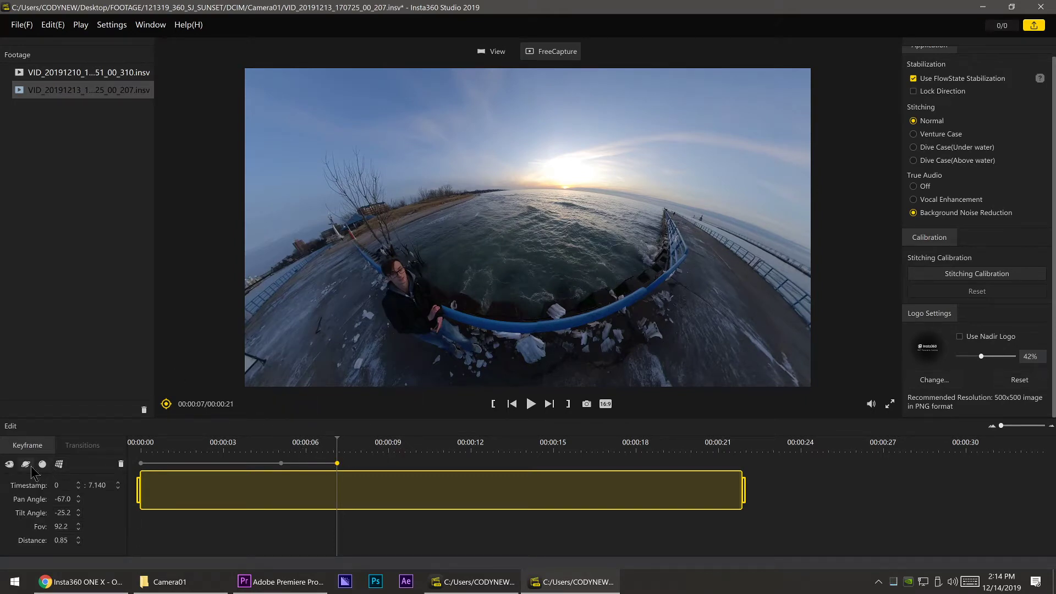
left_click(59, 464)
left_click_drag(706, 221, 690, 1)
left_click_drag(663, 239, 661, 215)
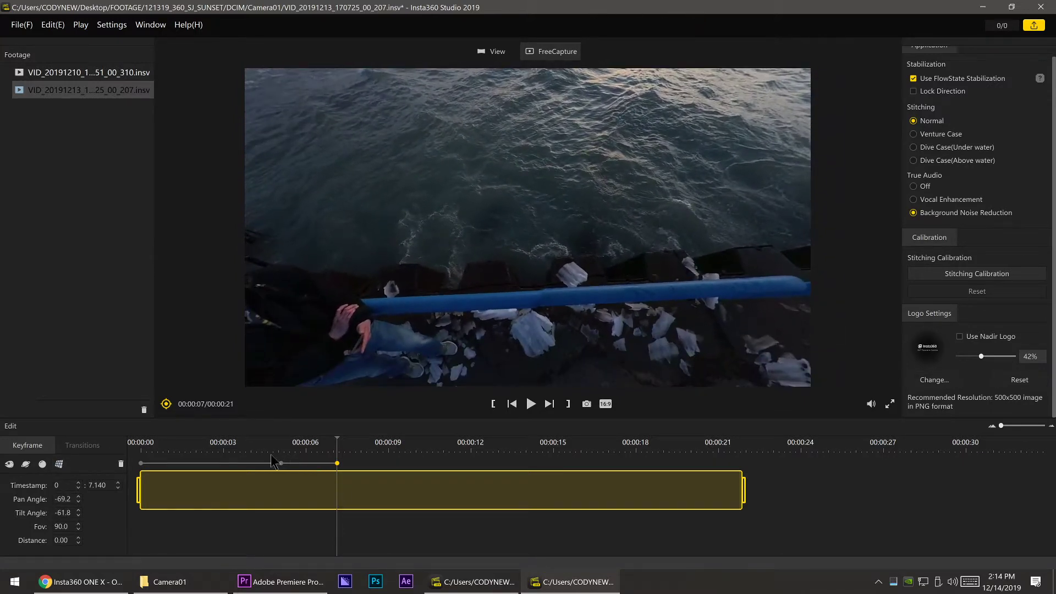
left_click_drag(684, 122, 674, 187)
scroll(682, 196, "down", 3)
scroll(680, 192, "down", 1)
Step: Run Stitching Calibration on the pier clip at the 7.140 keyframe
left_click(985, 273)
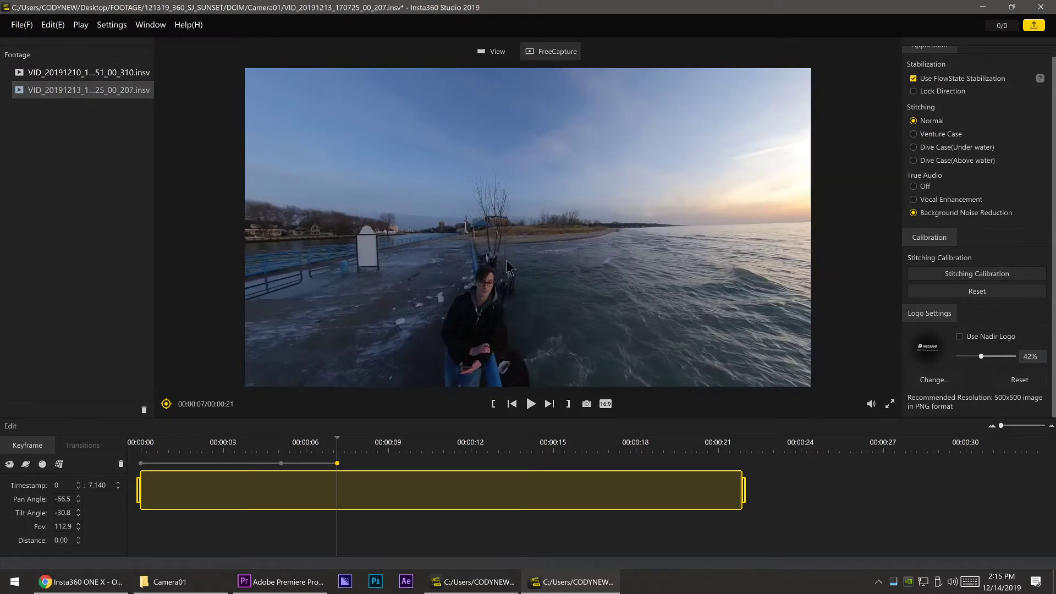
Step: Reframe the 7.140 keyframe onto the water and railing with pan -66.4, tilt -46.1 and FOV 107.2
left_click_drag(677, 378, 364, 81)
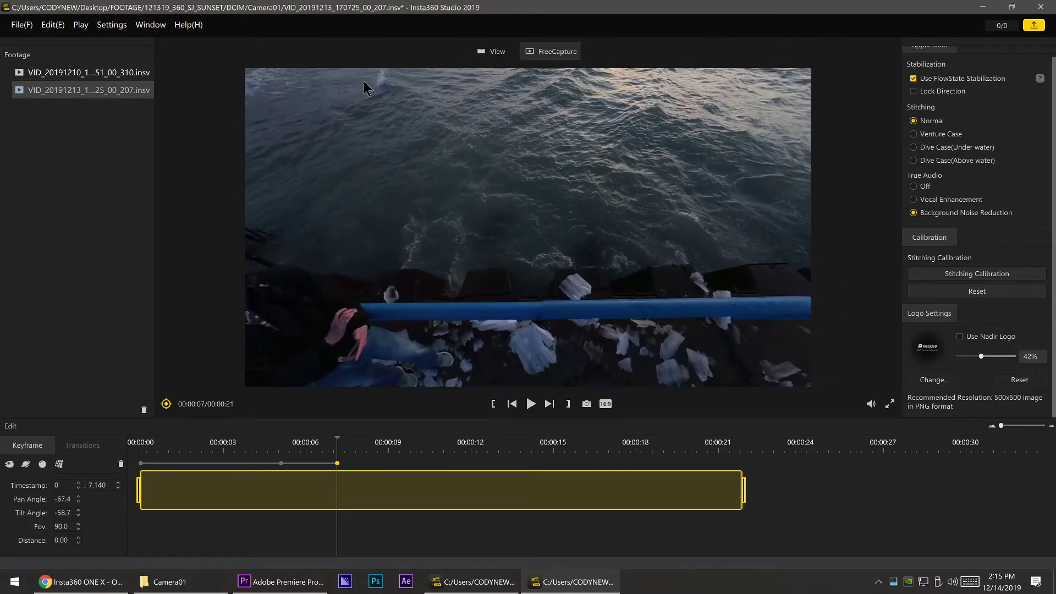
left_click_drag(576, 291, 567, 199)
scroll(567, 199, "down", 3)
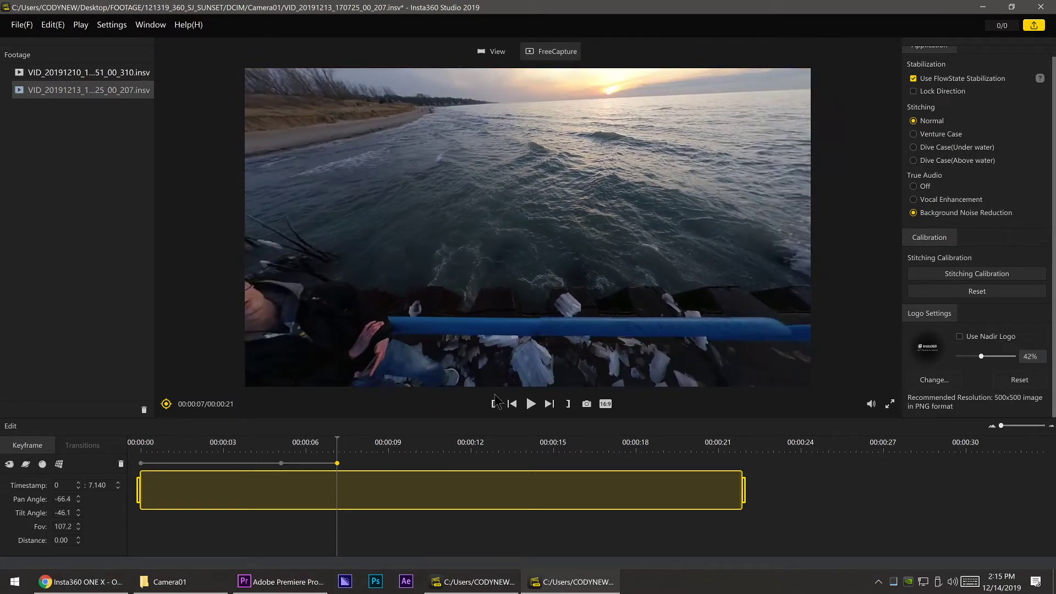
Step: Play the clip from the 5.020 keyframe and again from the first keyframe to check the move into the 7.140 view
left_click(282, 465)
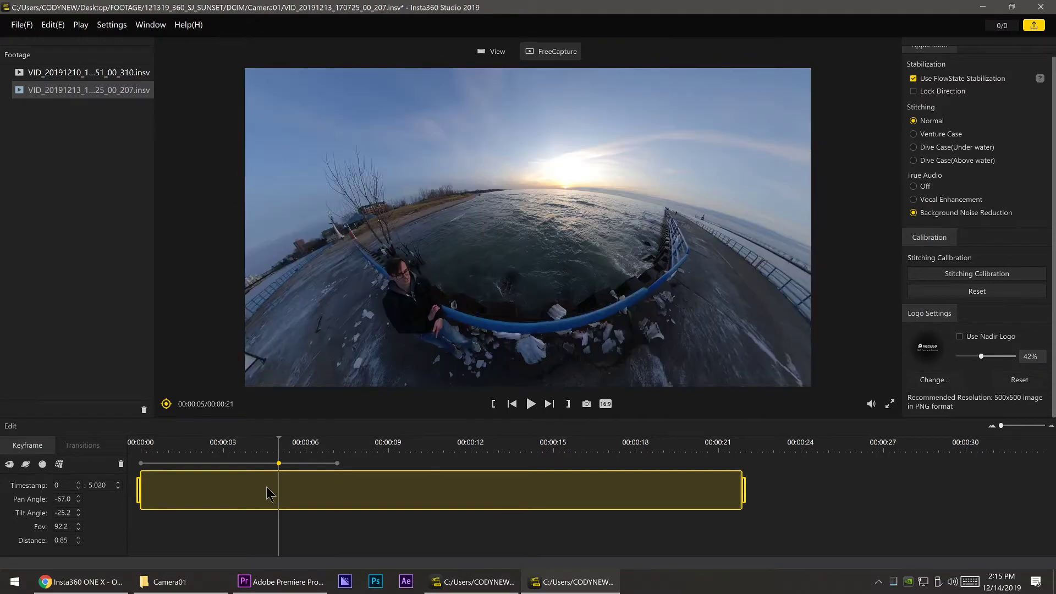
key("space")
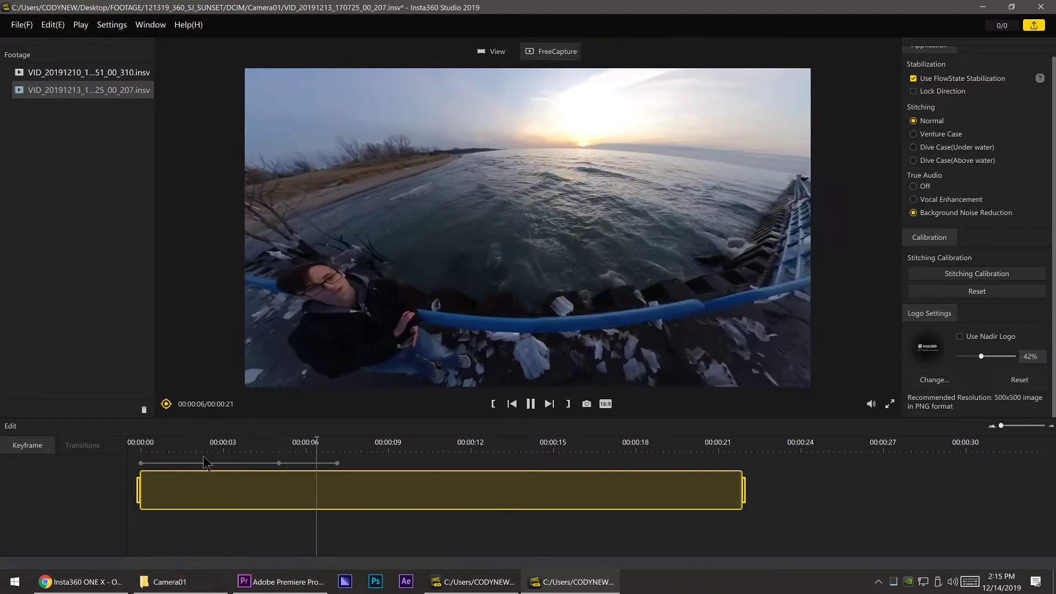
key("space")
left_click(141, 463)
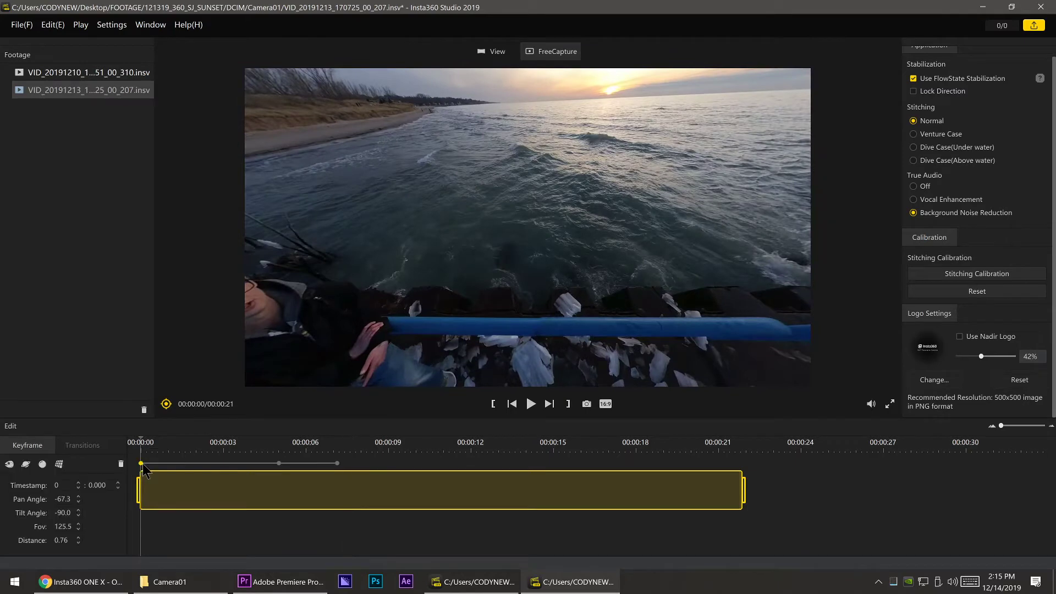
key("space")
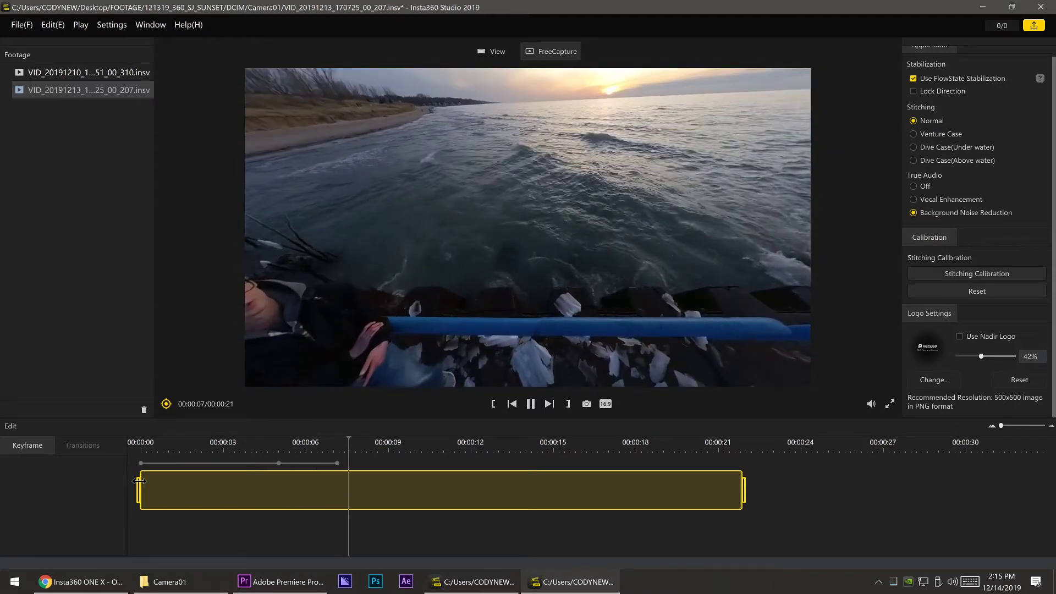
key("space")
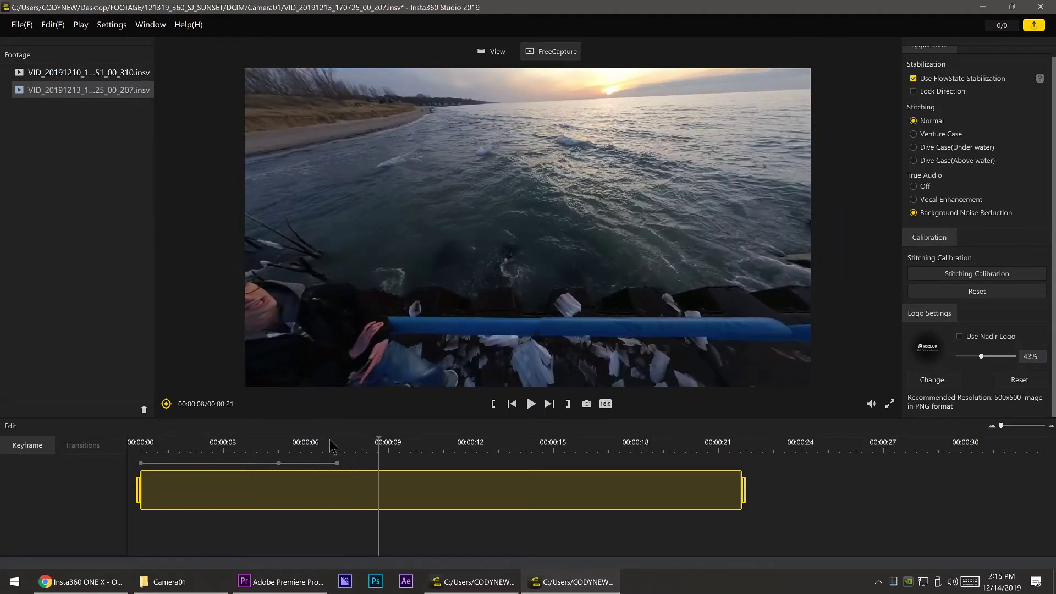
Step: Add a keyframe at 8.675 with pan -66.4, tilt -46.1 and FOV 107.2, and replay the opening from the first keyframe
key("k")
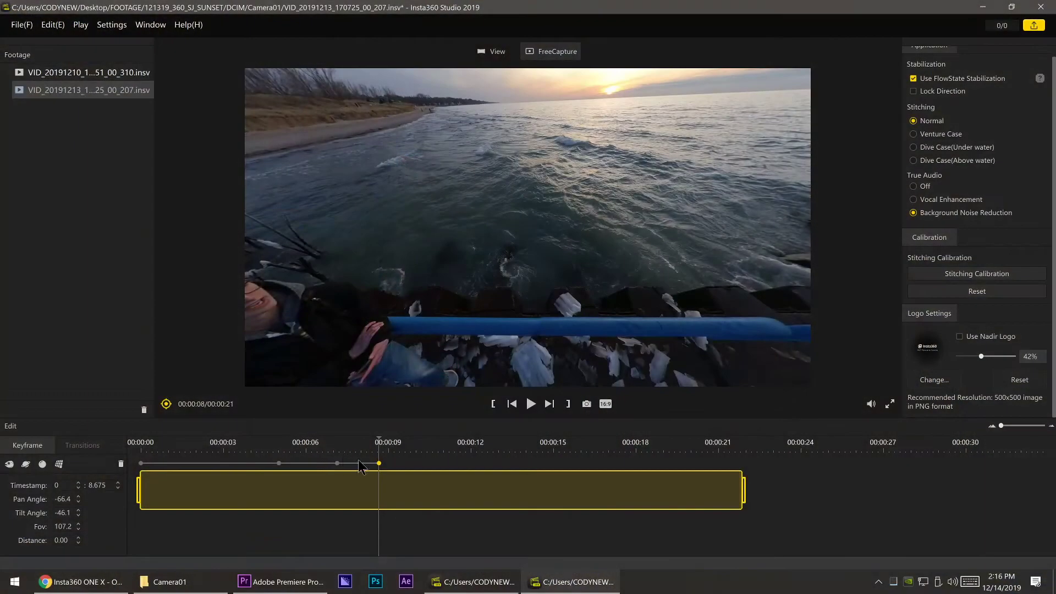
left_click(337, 450)
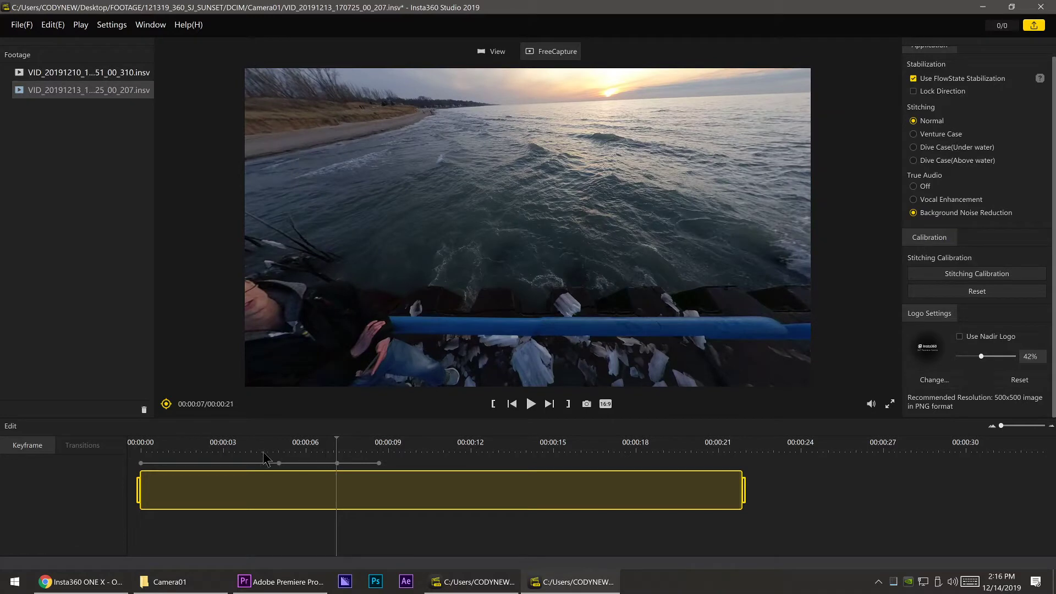
left_click(142, 463)
key("space")
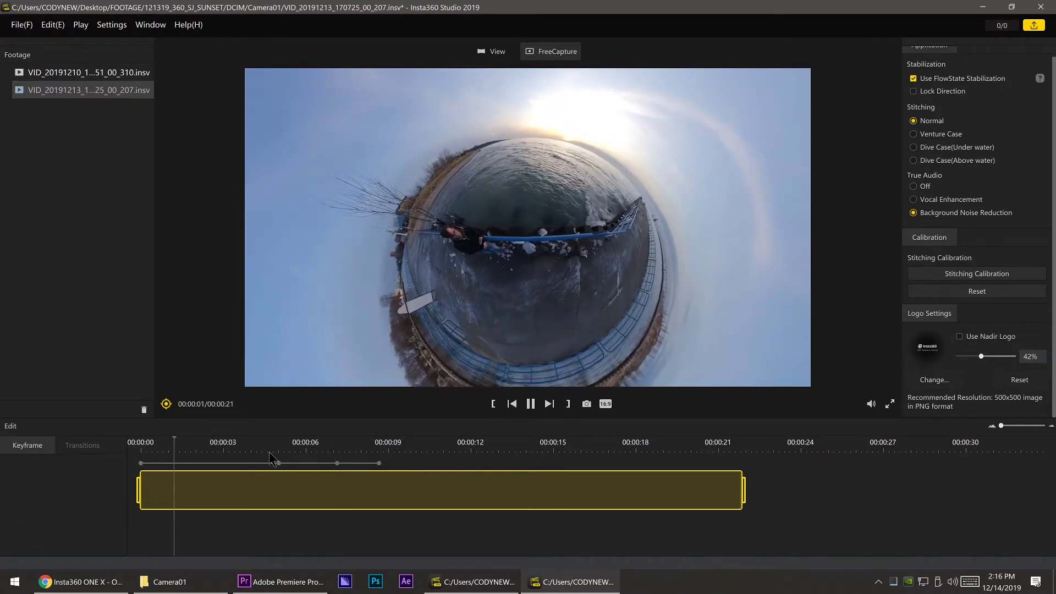
key("space")
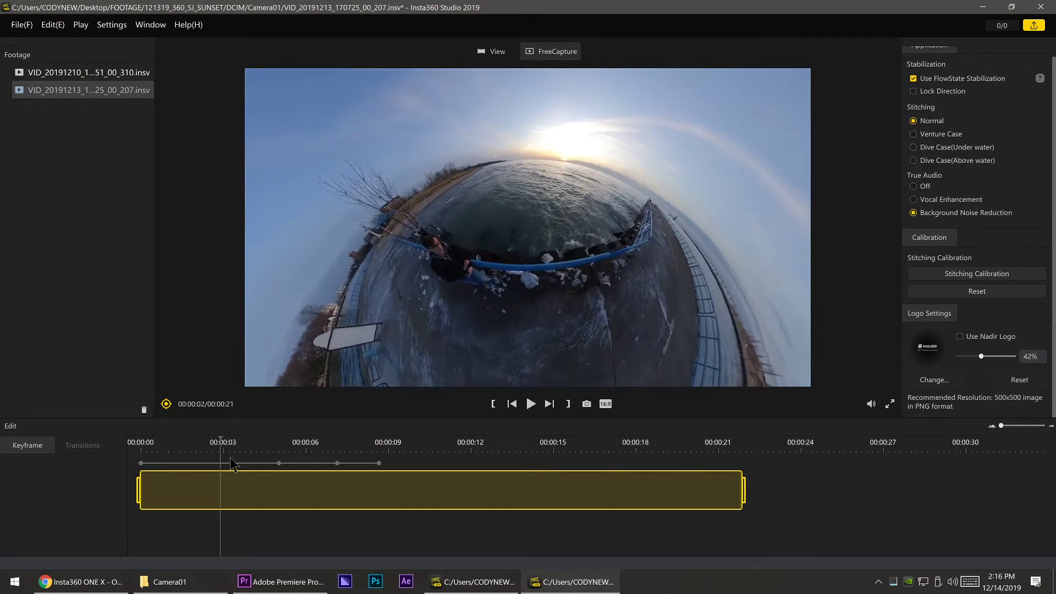
Step: Copy the tiny planet keyframe from 0.000 to the 3-second mark and play the clip past the 8.675 keyframe
left_click(141, 464)
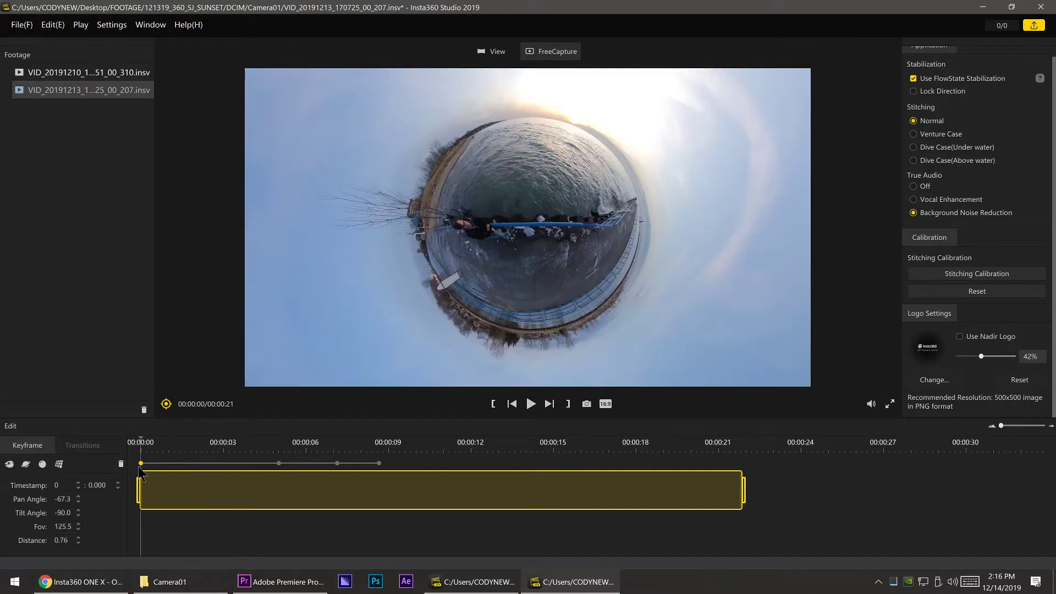
left_click(223, 448)
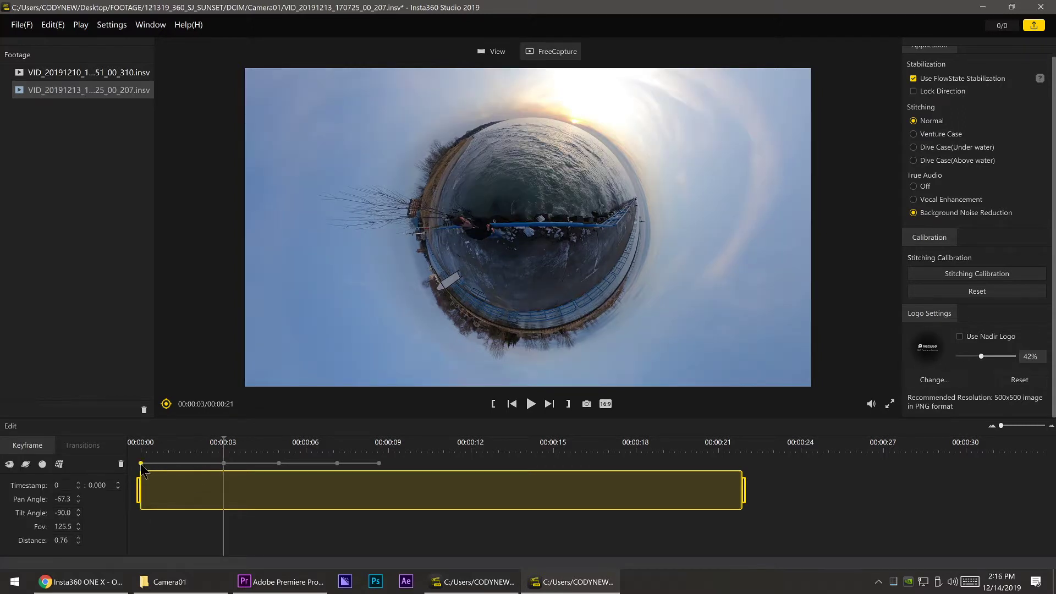
left_click(141, 465)
key("space")
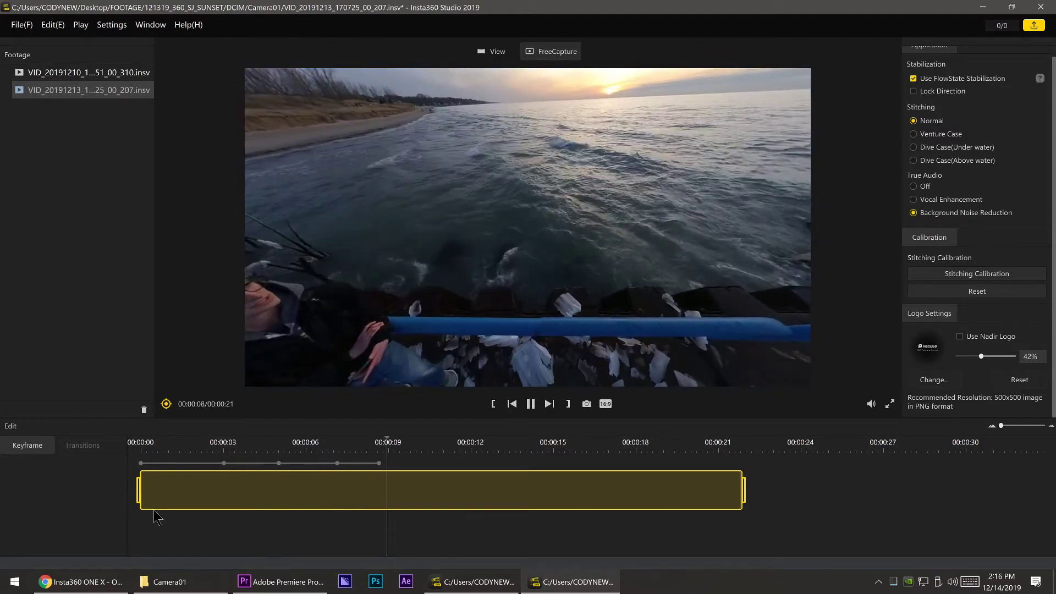
key("space")
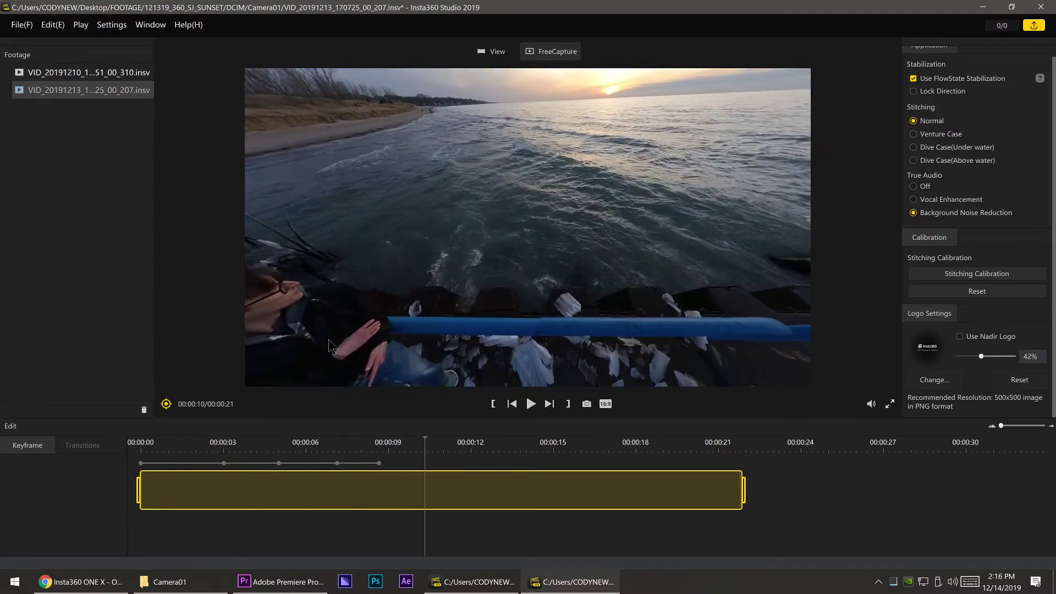
Step: Replay the opening and the section after the 3-second keyframe to check the tiny planet hold and its transition
left_click(142, 454)
key("space")
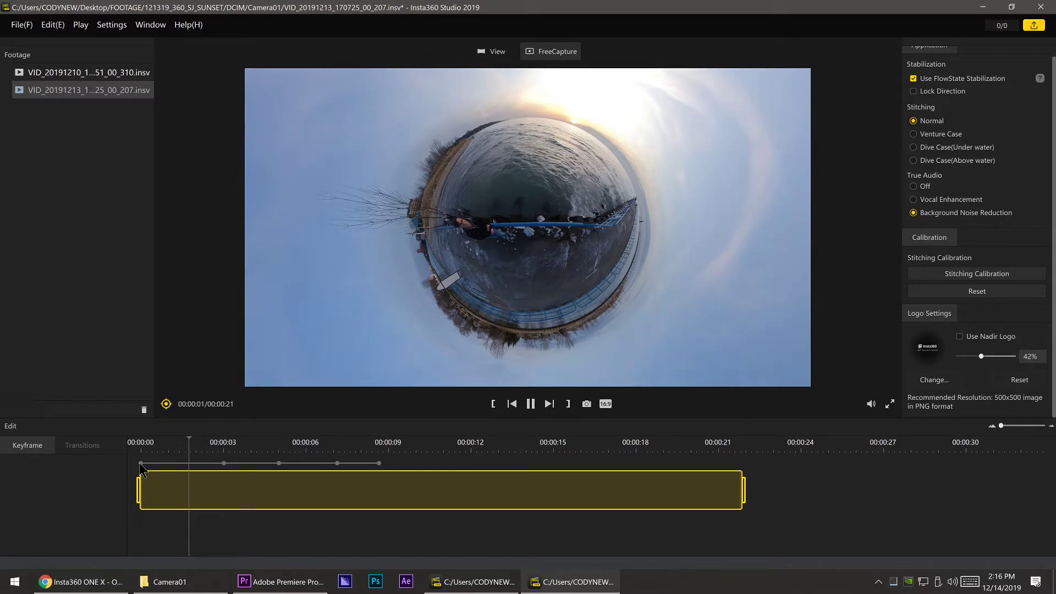
key("space")
left_click(238, 454)
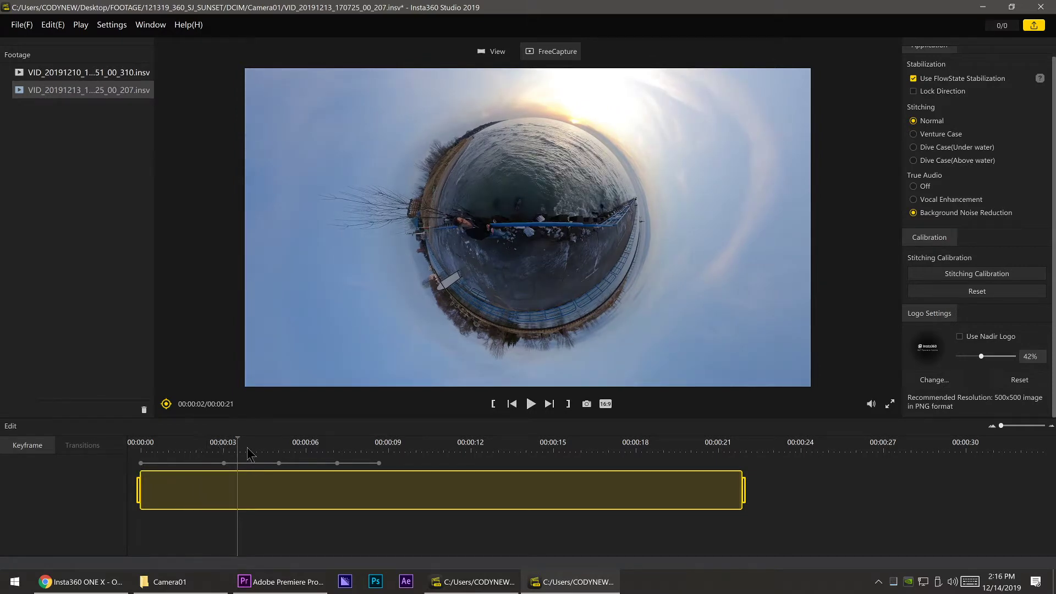
key("space")
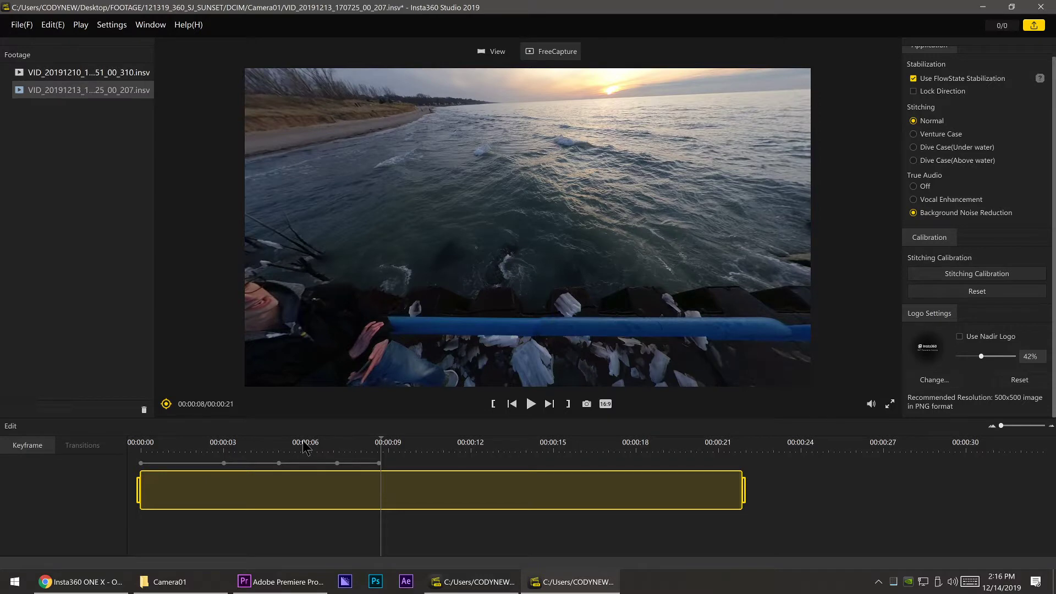
Step: Copy the 8.675 keyframe to 14.500 and reframe it from the tiny planet preset to pan -91.3, tilt 90.0, FOV 119.8 and distance 0.70
left_click(379, 464)
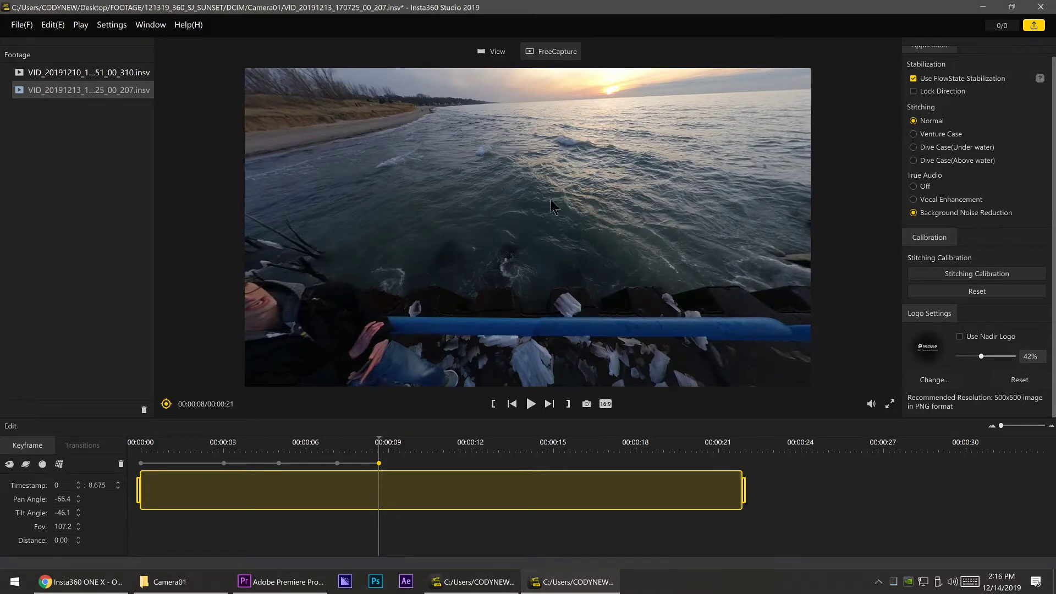
left_click(542, 448)
scroll(602, 202, "down", 5)
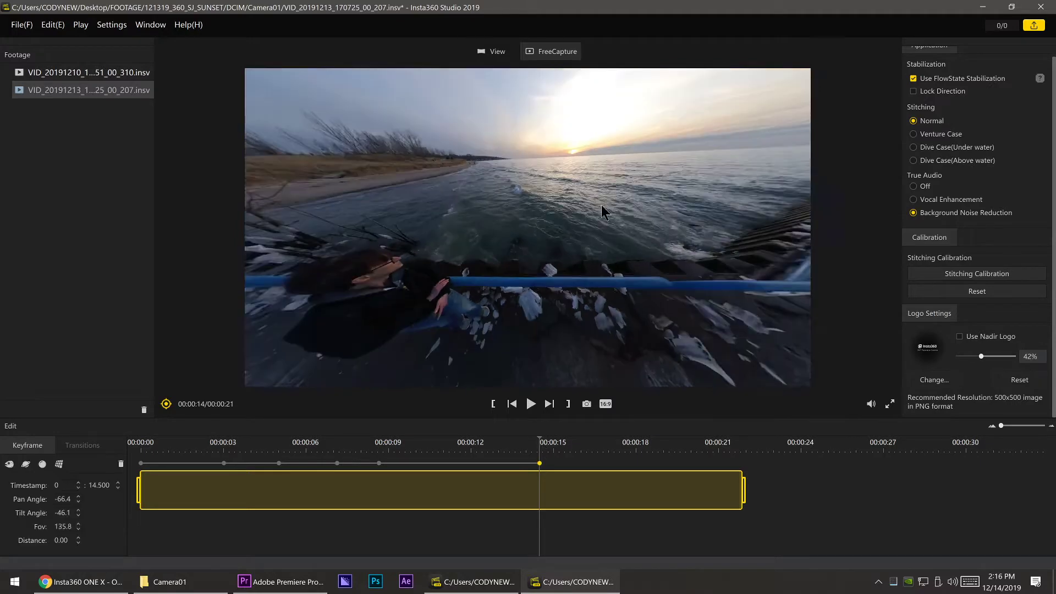
left_click(25, 465)
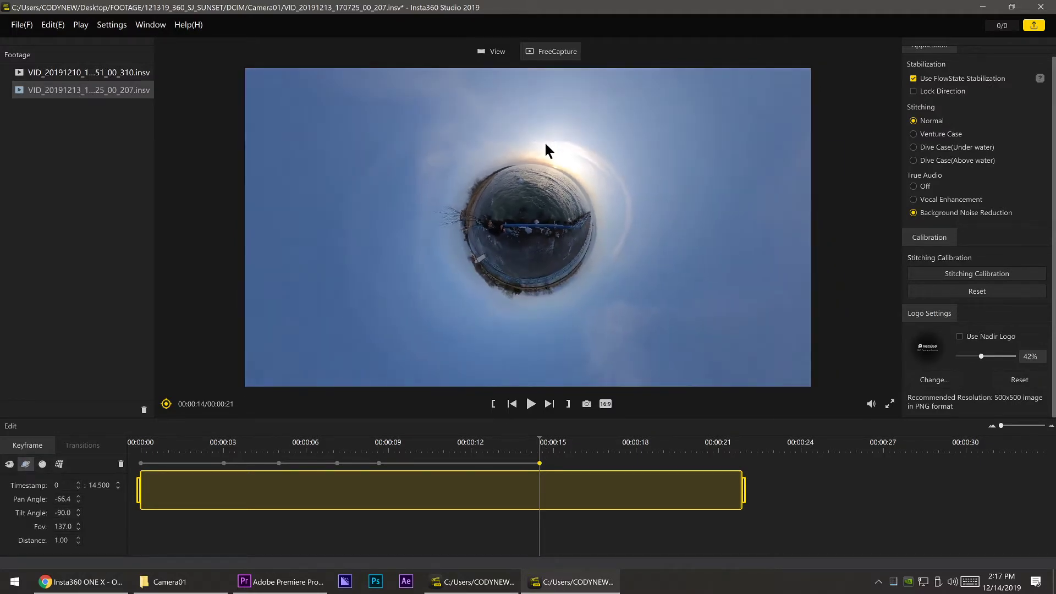
scroll(531, 209, "up", 3)
left_click_drag(558, 164, 523, 305)
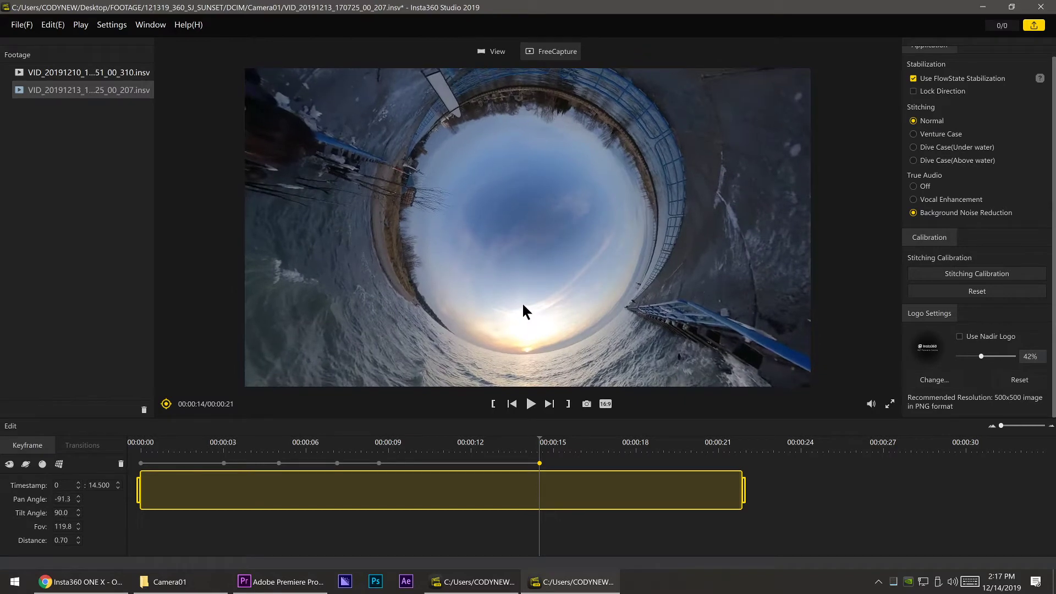
Step: Redo the 14.500 keyframe from the tiny planet preset, flipped to the sky with pan -92.0, tilt 90.0, FOV 119.8 and distance 0.70
left_click(539, 464)
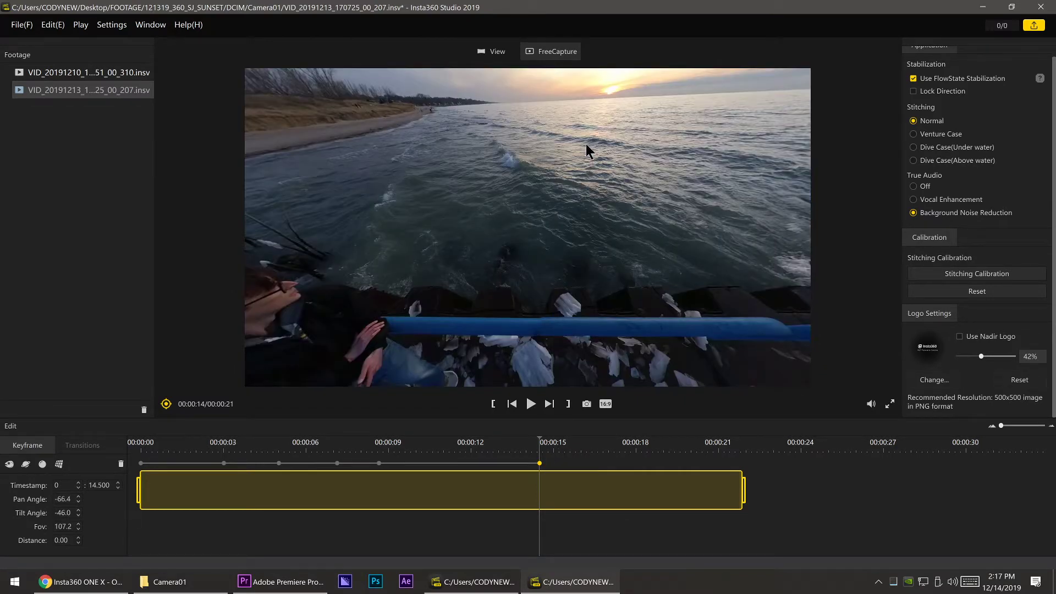
left_click_drag(586, 146, 569, 341)
left_click(540, 465)
left_click_drag(576, 229, 414, 361)
left_click(25, 463)
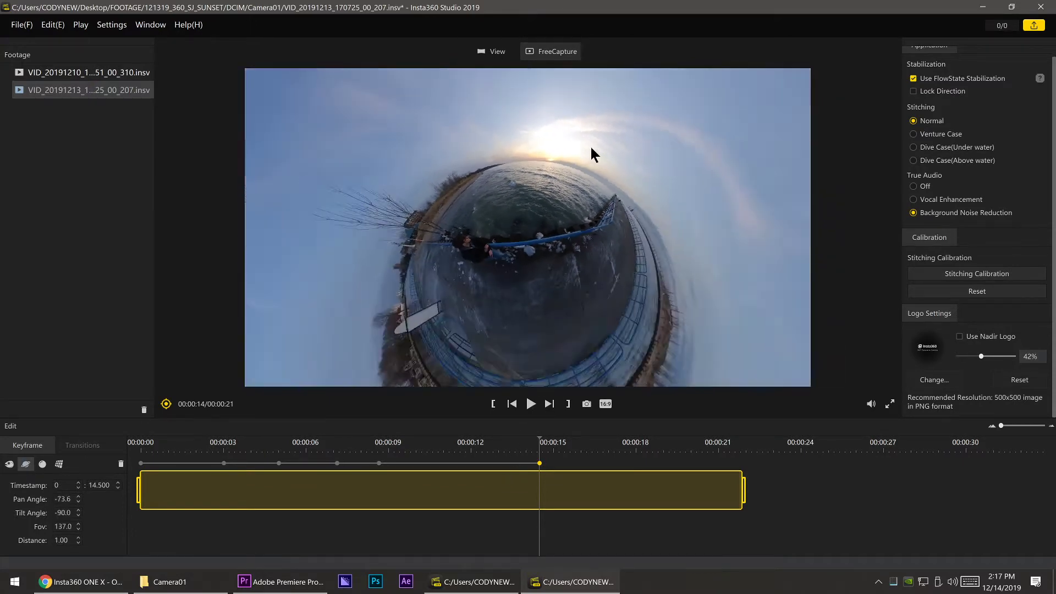
scroll(544, 187, "up", 5)
left_click_drag(558, 140, 551, 566)
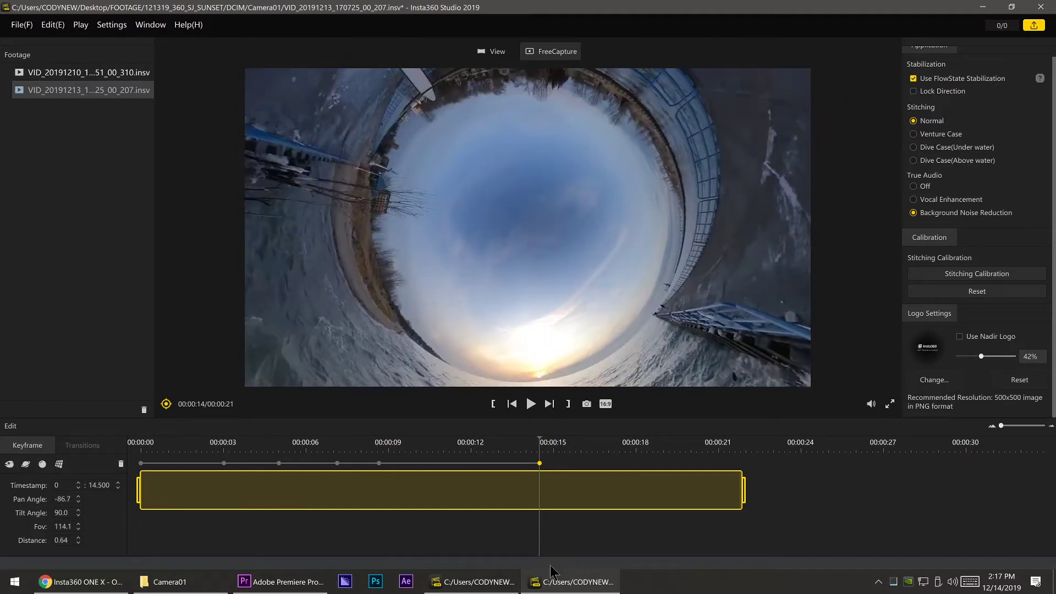
mouse_move(531, 285)
left_mouse_down()
mouse_move(528, 274)
mouse_move(527, 287)
left_mouse_up()
scroll(528, 271, "down", 2)
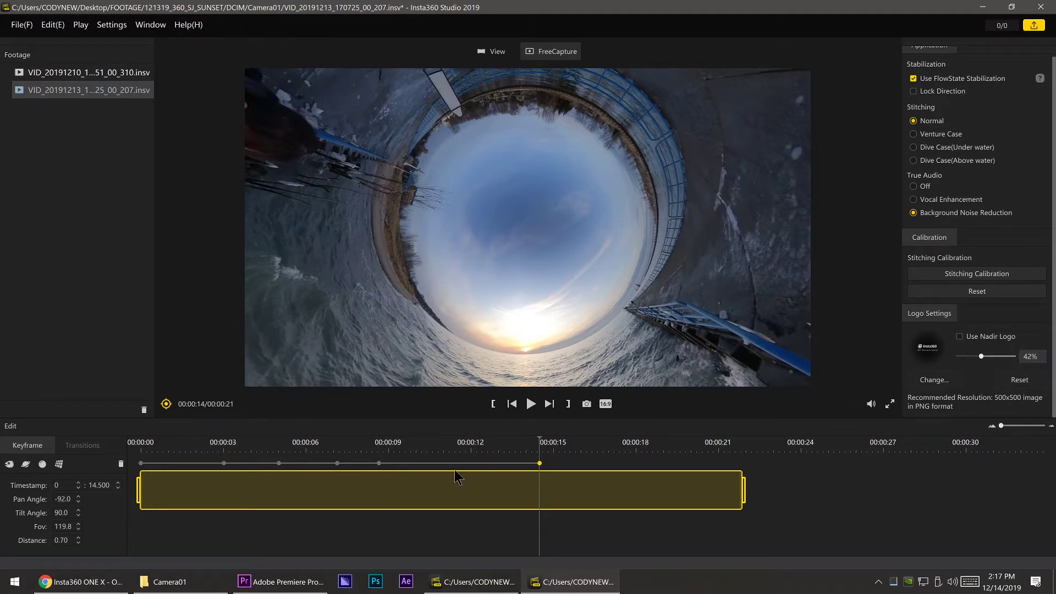
left_click(650, 442)
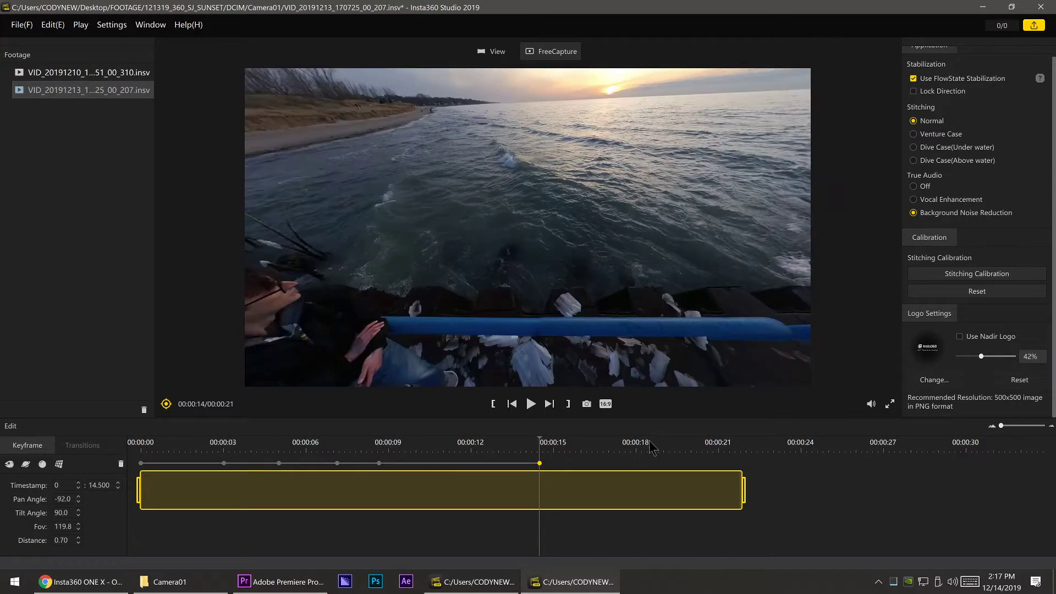
left_click(604, 450)
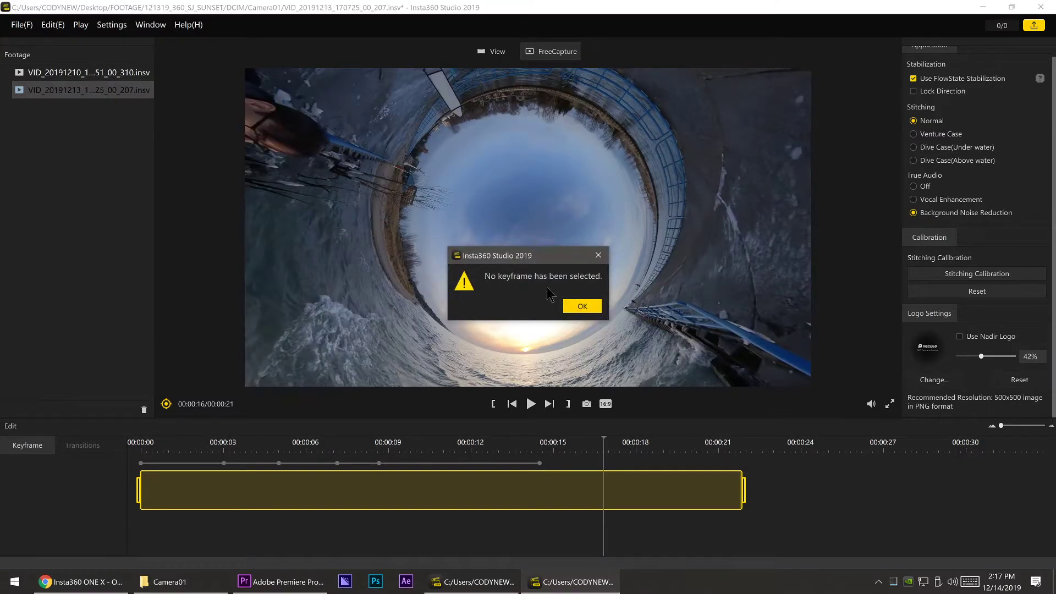
left_click(582, 306)
Step: Duplicate the 14.500 keyframe and move the copy to the end of the clip at 21.820
left_click(539, 464)
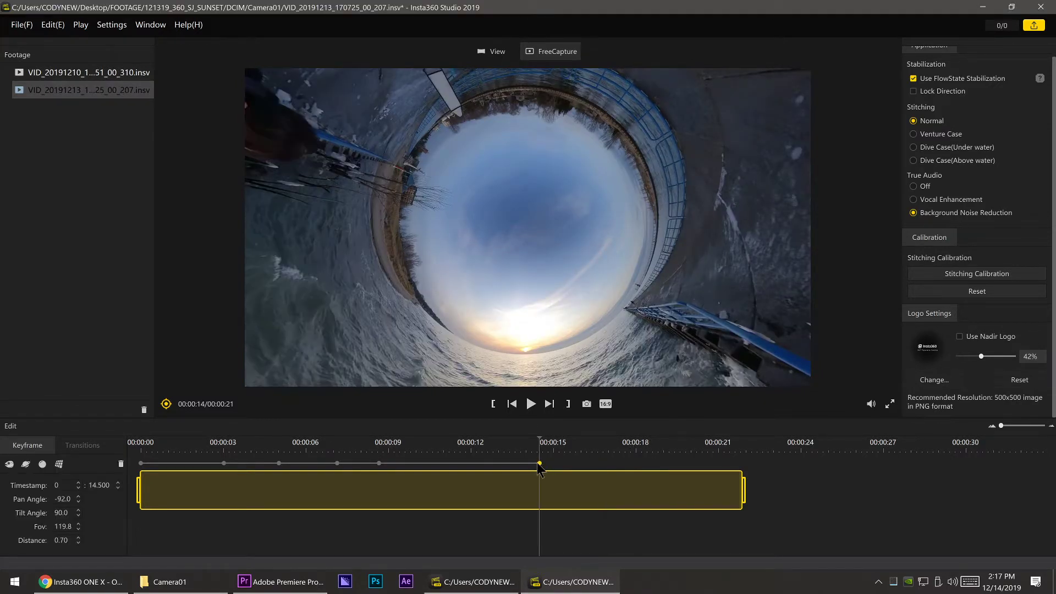
left_click(590, 443)
left_click(591, 464)
left_click_drag(593, 466, 741, 464)
Step: Scrub through the clip and play it from the 8.675 keyframe to check the transition into the sky view
left_click(147, 450)
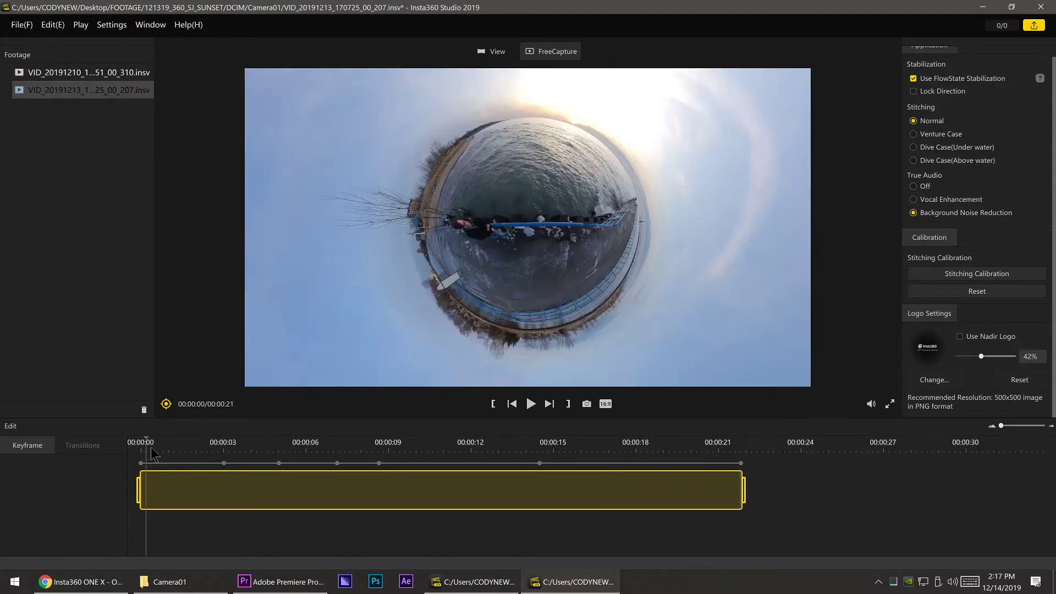
left_click_drag(171, 449, 621, 455)
left_click(380, 463)
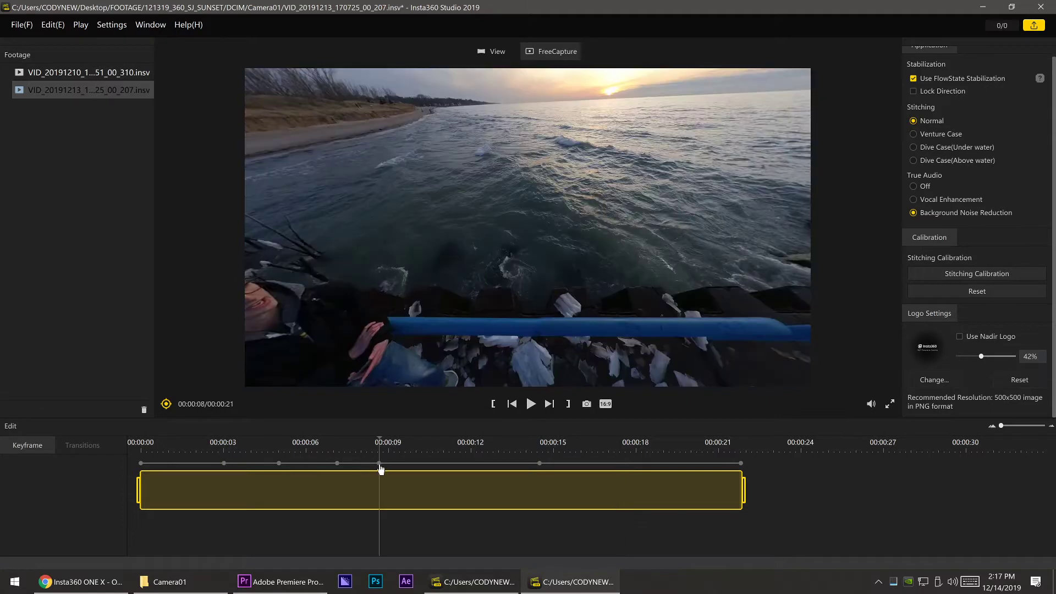
key("space")
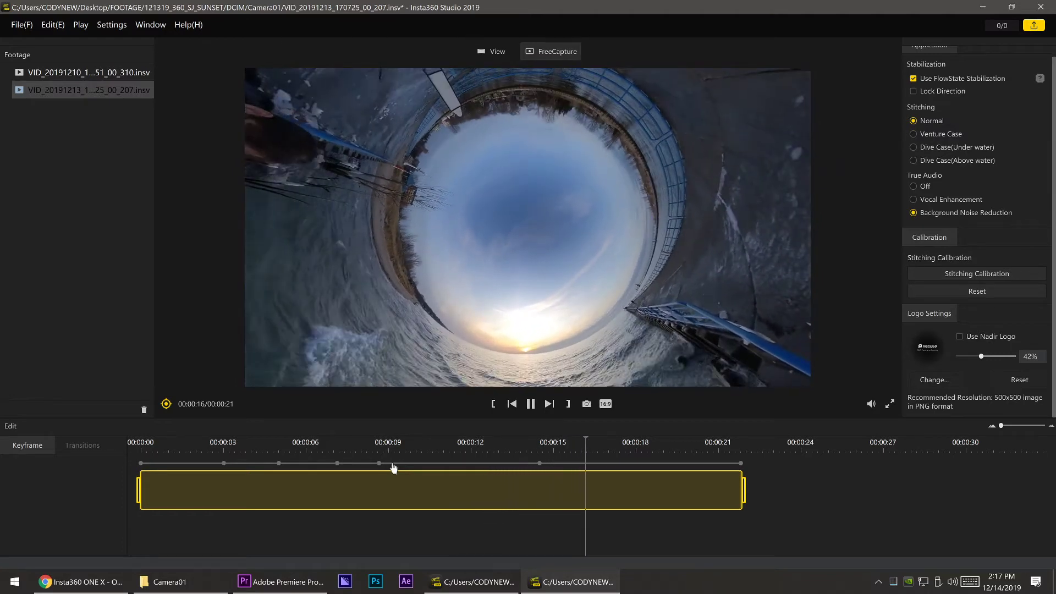
key("space")
Step: Set the 21.820 keyframe to FOV 131.3 and distance 0.81, and play the clip from the 14.500 keyframe
left_click(741, 463)
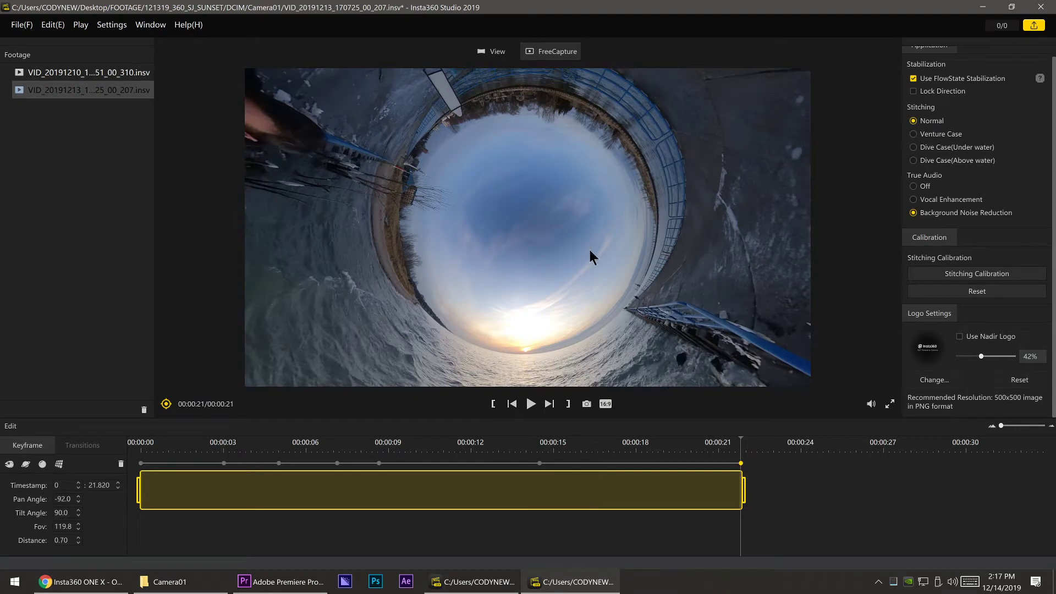
scroll(551, 292, "down", 2)
scroll(551, 291, "down", 2)
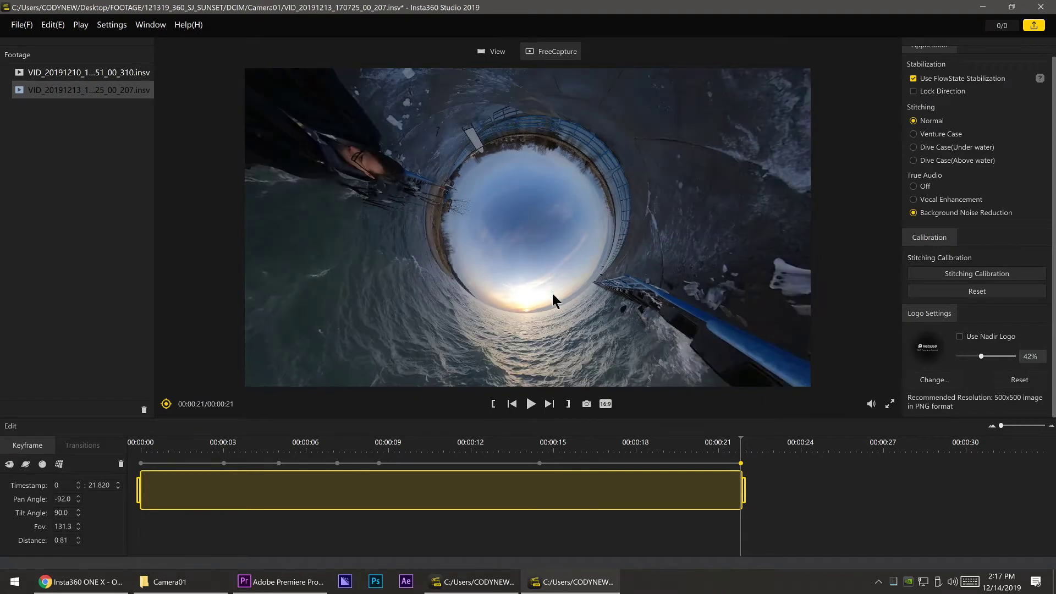
left_click(540, 464)
key("space")
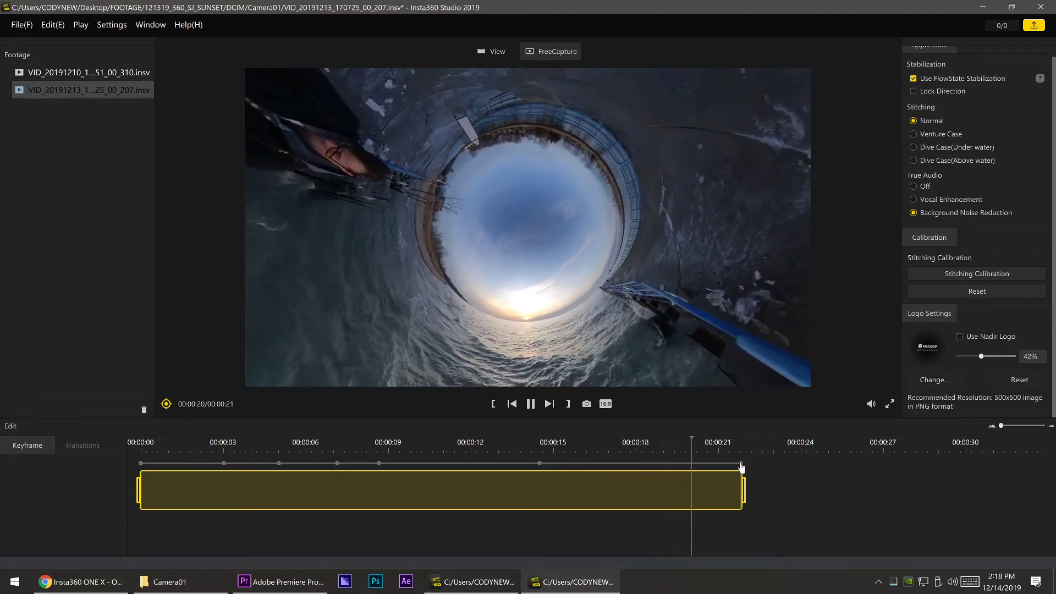
Step: Try an earlier position for the last keyframe, return it to the clip's end at 21.820, and save the project
left_click_drag(741, 465, 721, 464)
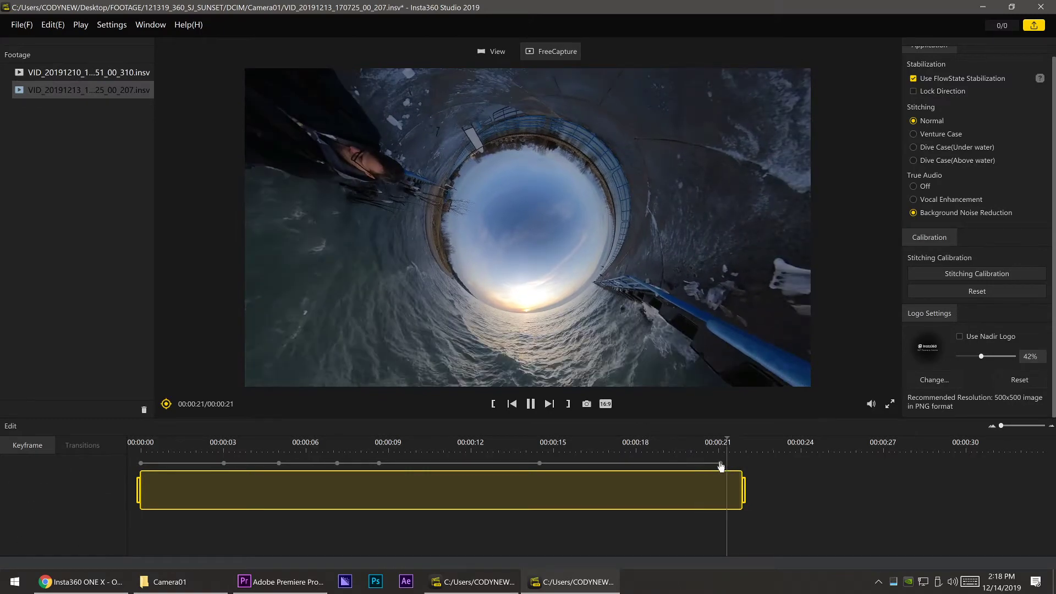
key("ctrl+s")
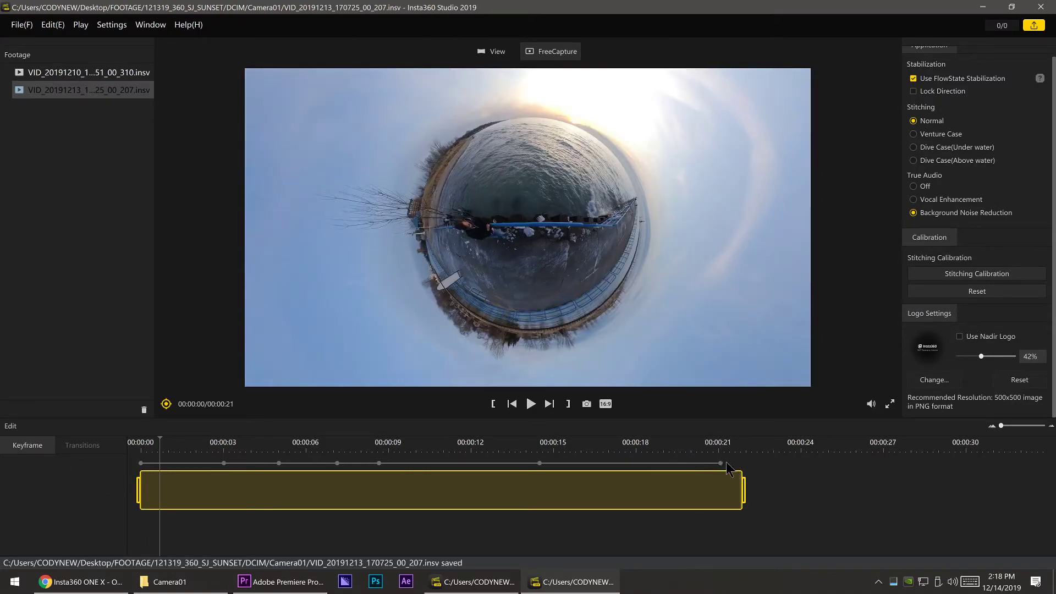
left_click_drag(721, 464, 737, 472)
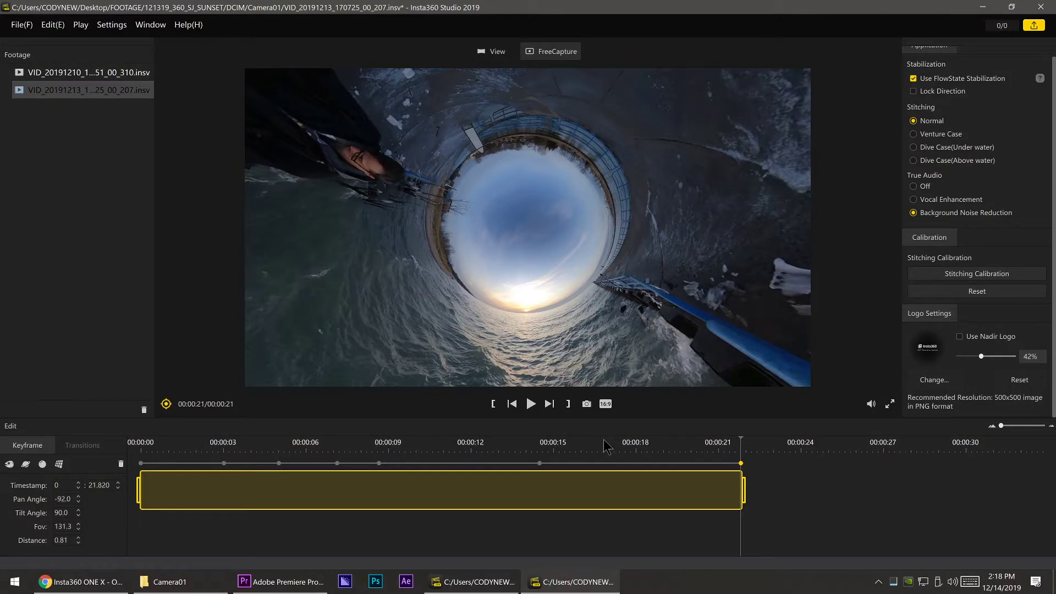
key("ctrl+s")
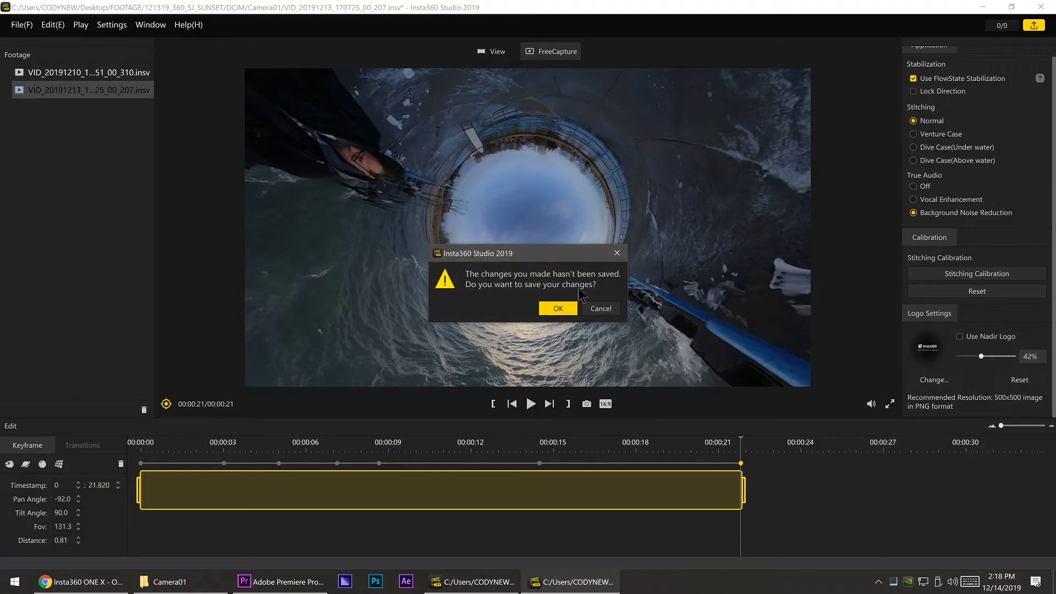
left_click(607, 308)
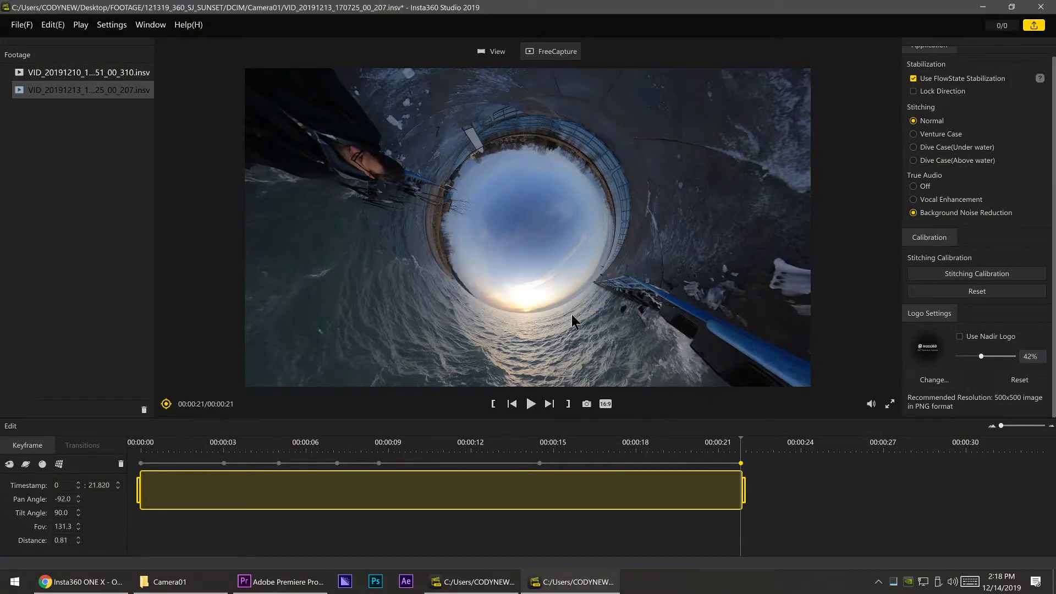
key("ctrl+s")
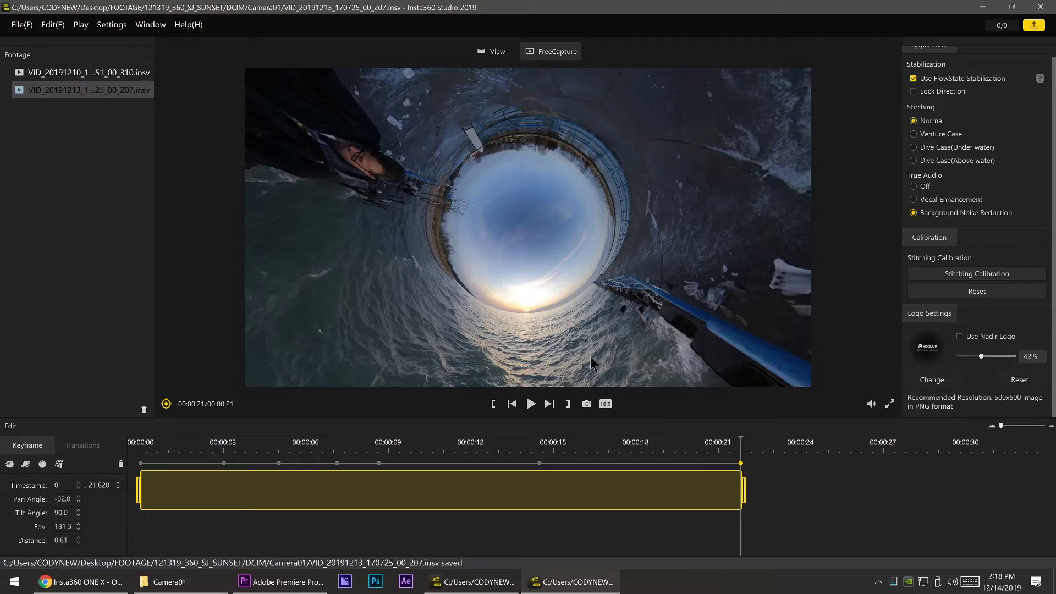
Step: Open the video export settings, set the resolution to 1920 x 1080, and try out the bitrate range and Color Plus option
key("ctrl+e")
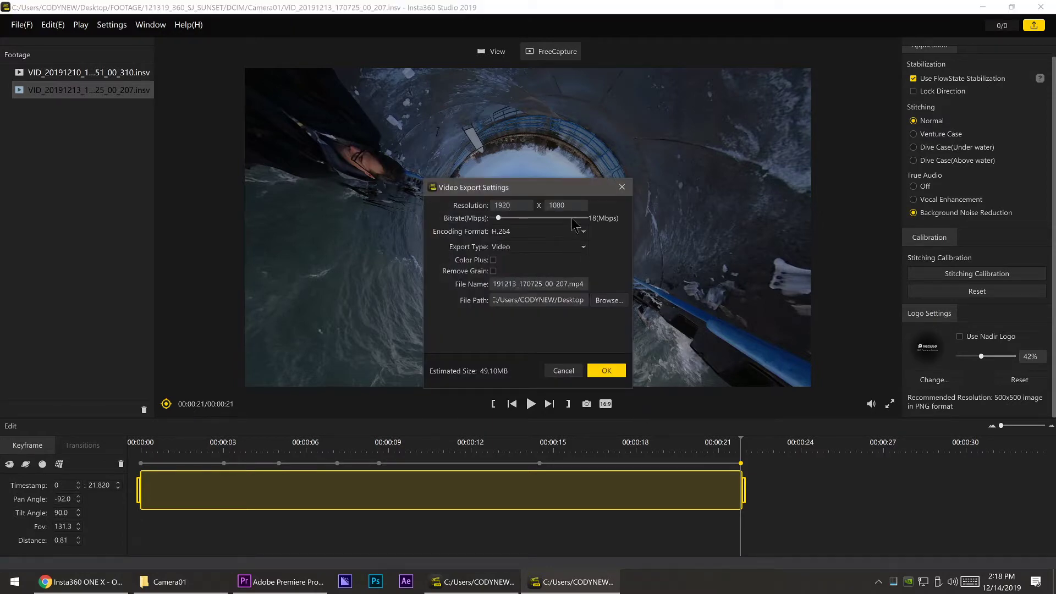
left_click_drag(511, 190, 507, 188)
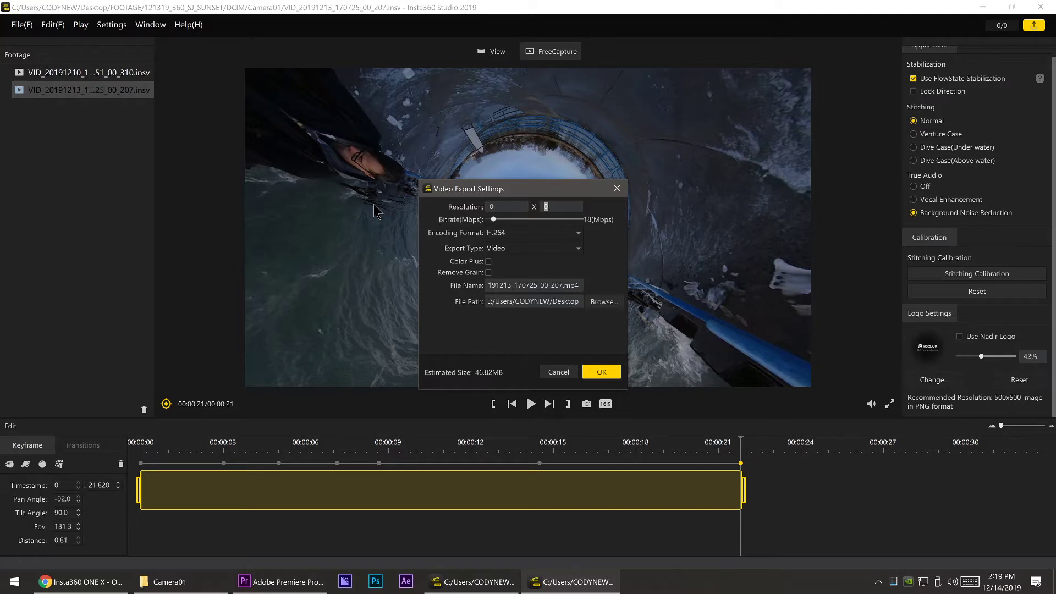
key("shift+Tab")
type("1920")
left_click_drag(494, 220, 619, 226)
left_click_drag(526, 220, 494, 226)
left_click(488, 262)
left_click(488, 261)
left_click_drag(547, 283, 425, 285)
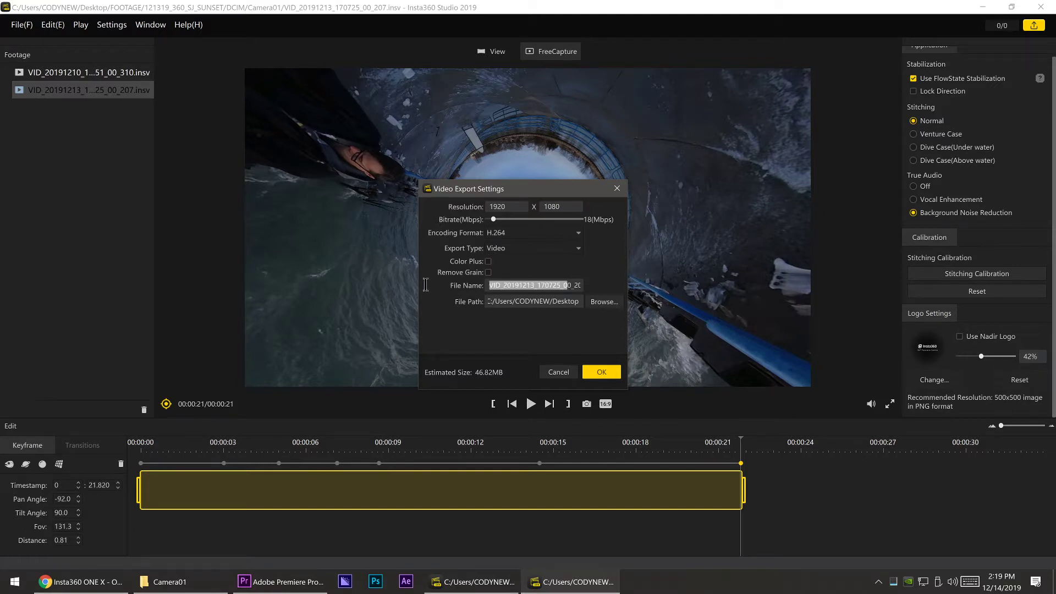
Step: Try export settings of 3840 x 2160, H.265 with automatic bitrate adjustment and the maximum bitrate, and cancel the export
left_click(511, 207)
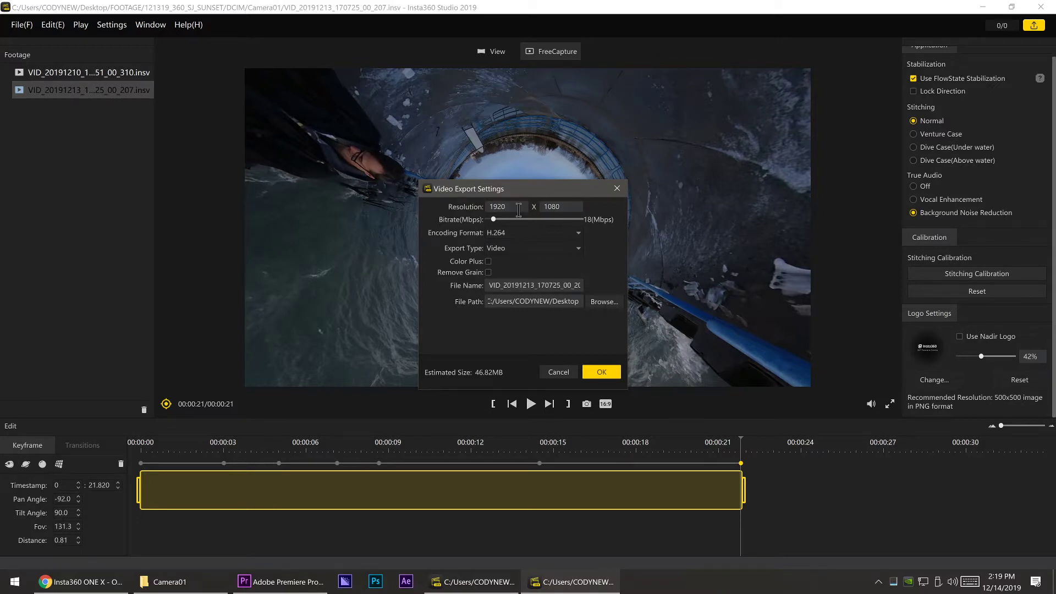
left_click_drag(512, 208, 450, 211)
type("3840")
left_click_drag(494, 219, 838, 247)
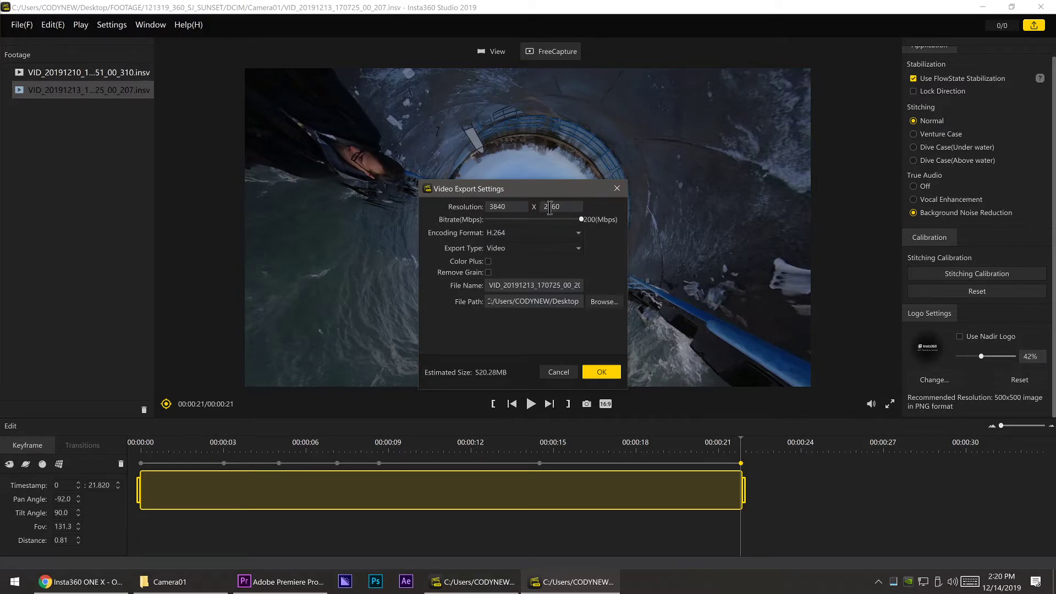
left_click(537, 234)
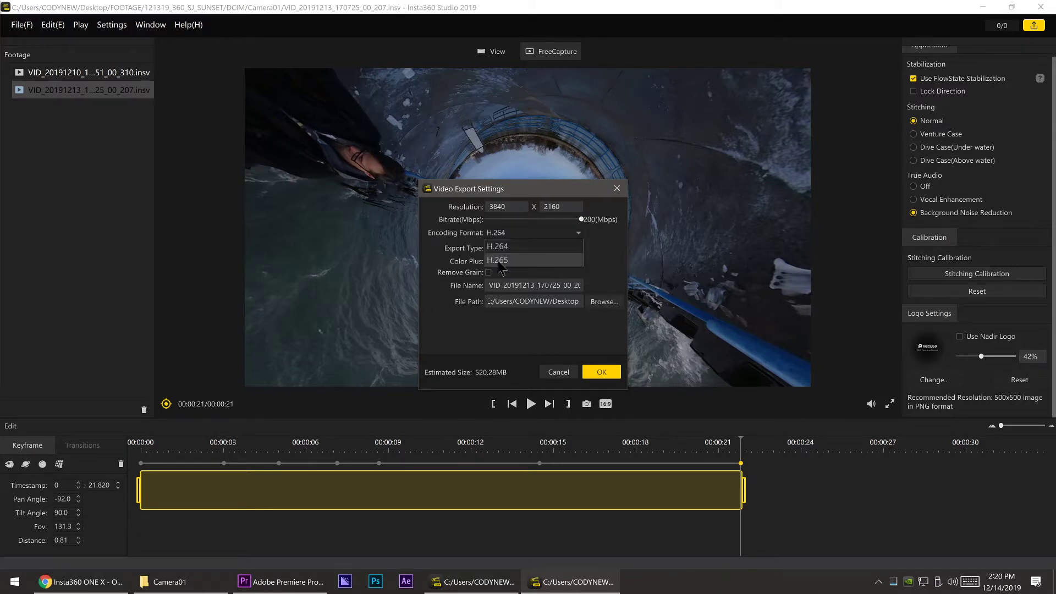
left_click(500, 259)
left_click(614, 316)
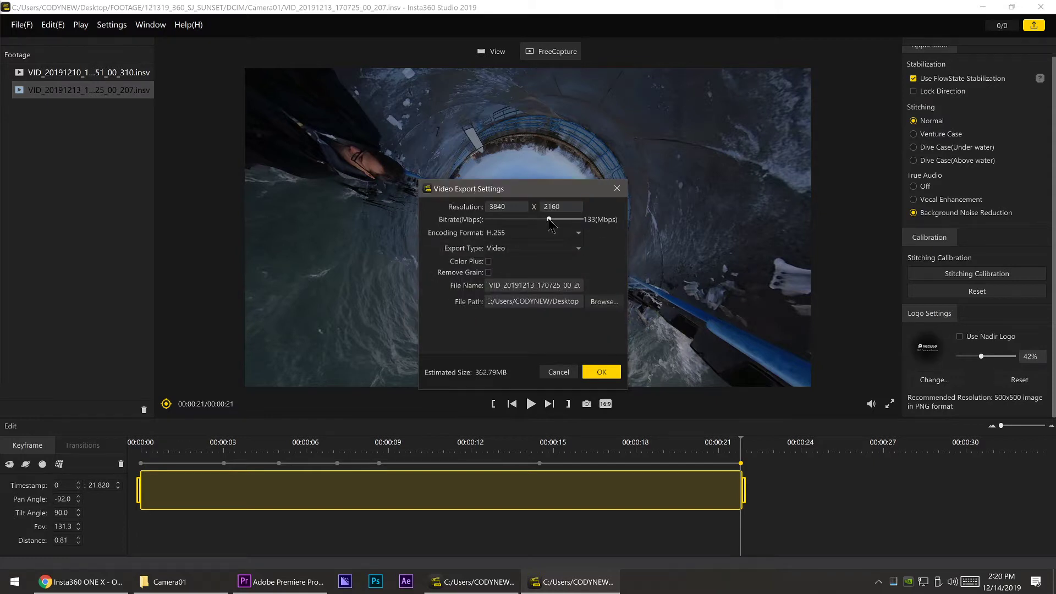
left_click_drag(549, 220, 603, 229)
left_click(558, 371)
Step: Configure a video export with H.265 encoding, a 200 Mbps bitrate and a resolution of 3840 x 2160
key("ctrl+e")
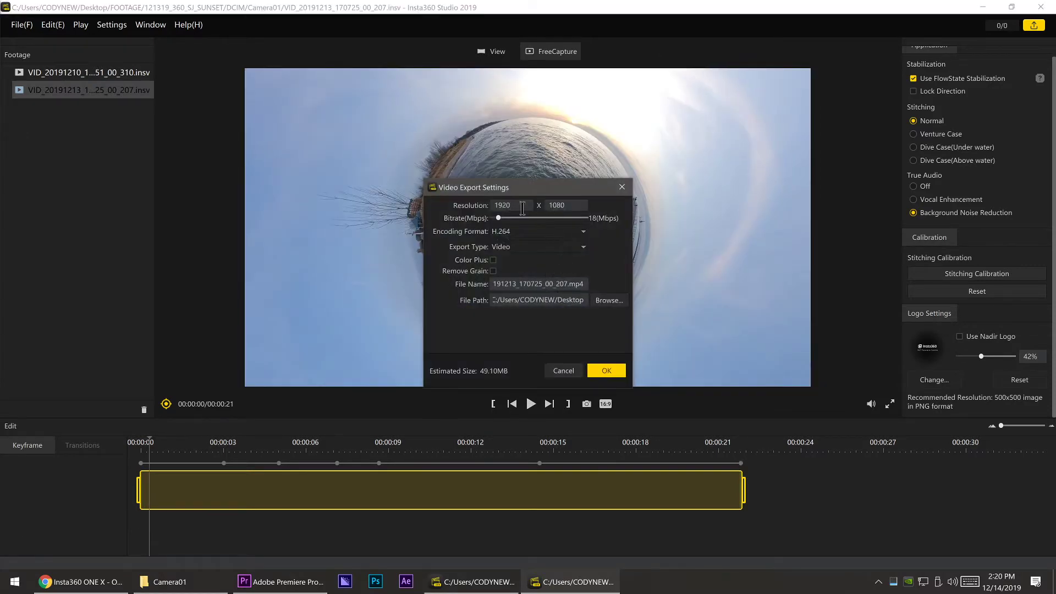
left_click(512, 231)
left_click(510, 258)
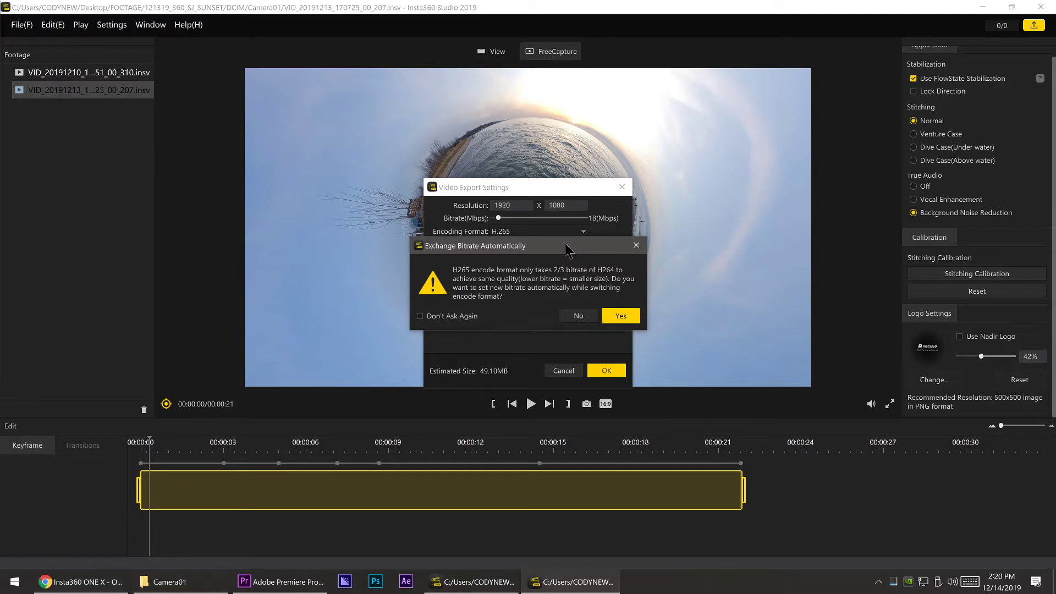
left_click(621, 319)
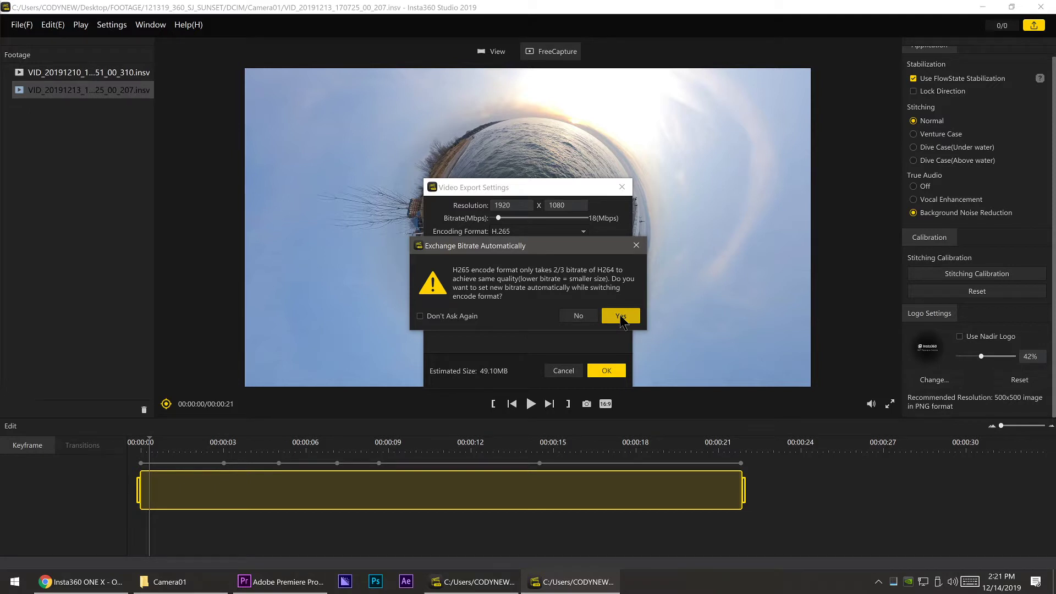
left_click(620, 317)
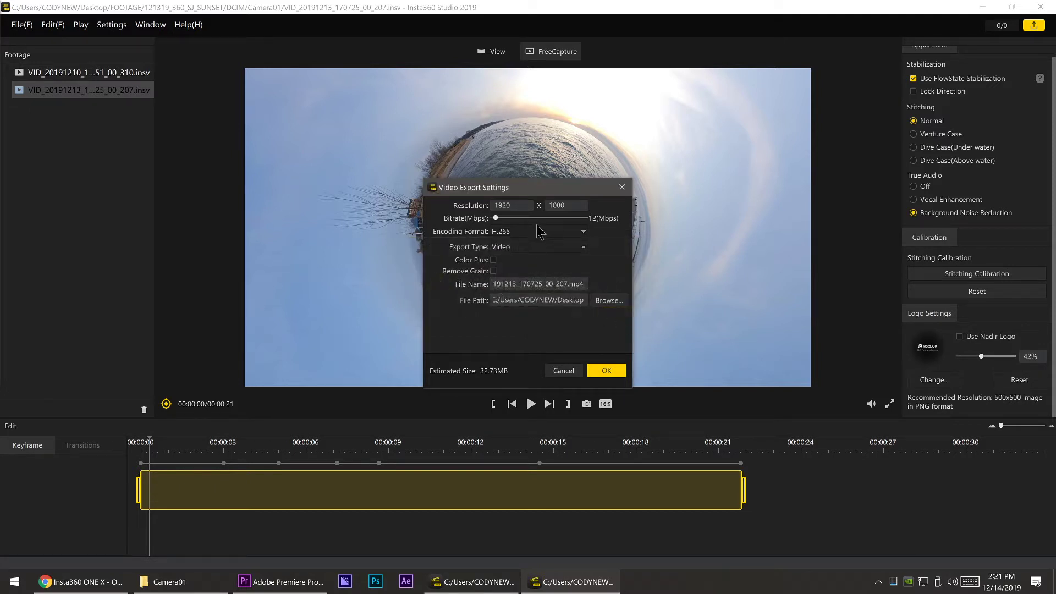
left_click_drag(496, 218, 626, 242)
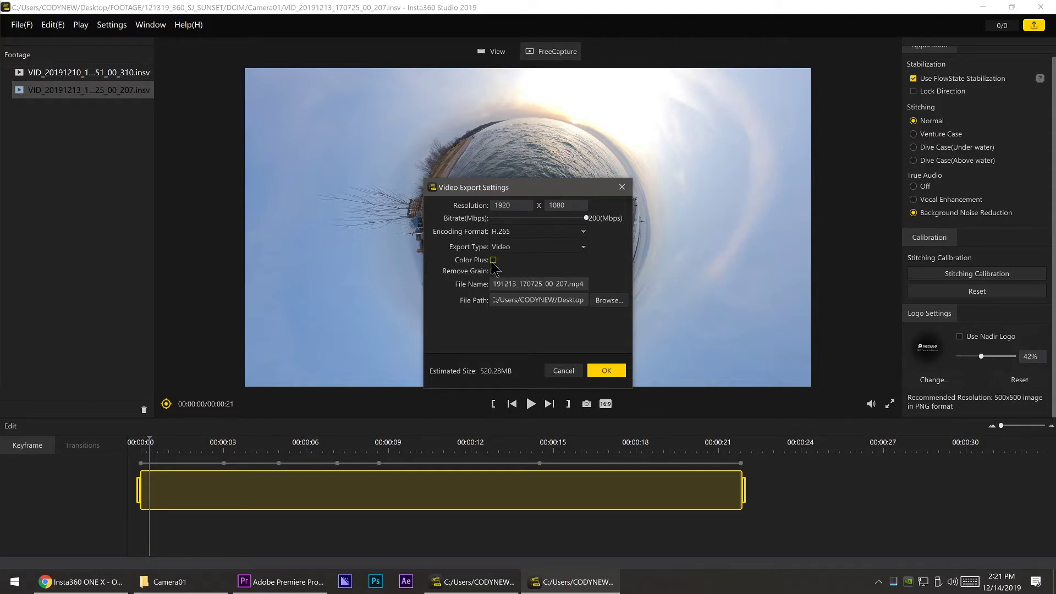
double_click(520, 205)
type("3840")
Step: Name the export file SJ_STREAMTEST1_207.mp4
left_click_drag(556, 282, 380, 272)
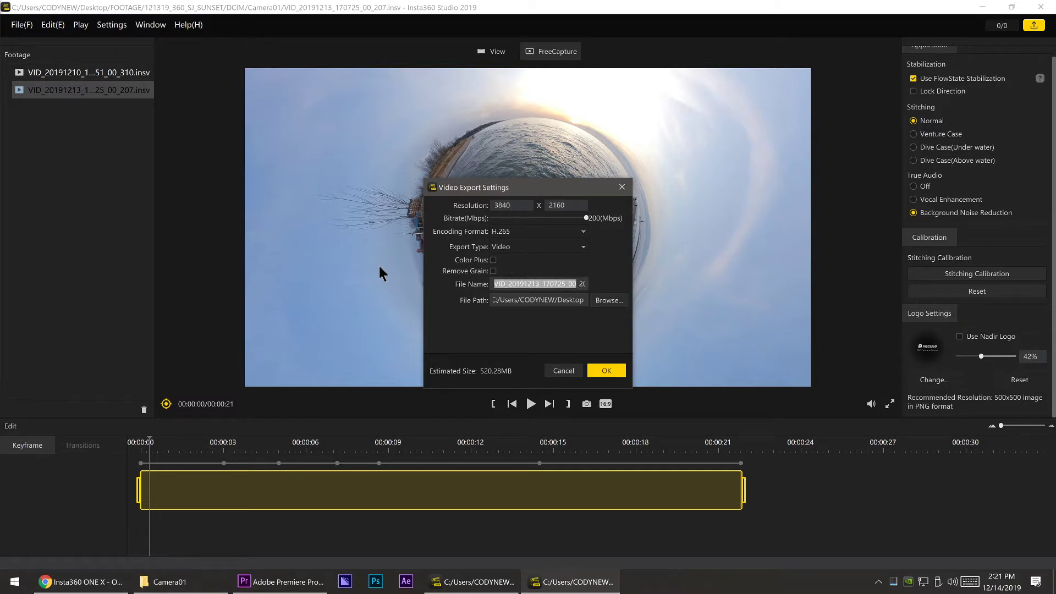
type("sj")
key("BackSpace")
key("BackSpace")
type("SJ_STREAMTEST1")
left_click_drag(548, 284, 563, 284)
Step: Create a folder named EXPORTS on the Desktop and choose it as the export destination
left_click(608, 301)
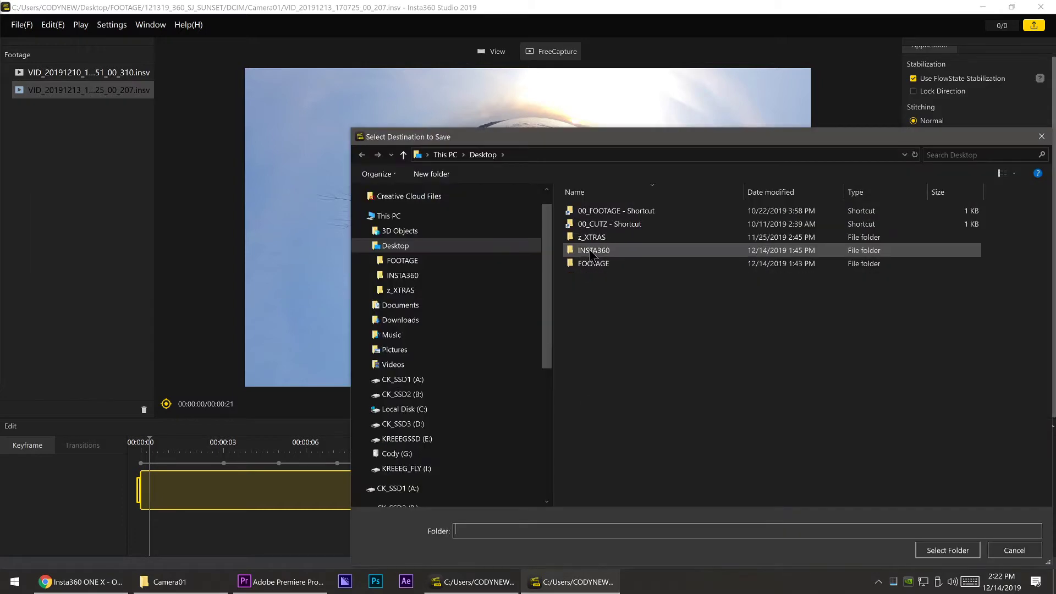
left_click_drag(629, 132, 521, 83)
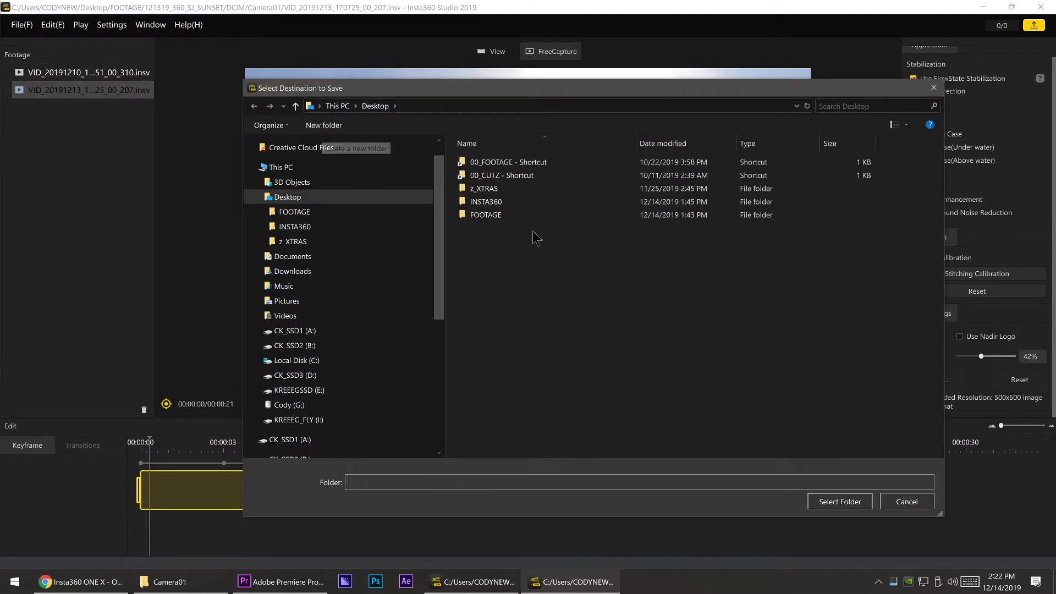
left_click(324, 126)
type("EXPORTS")
key("Return")
key("Return")
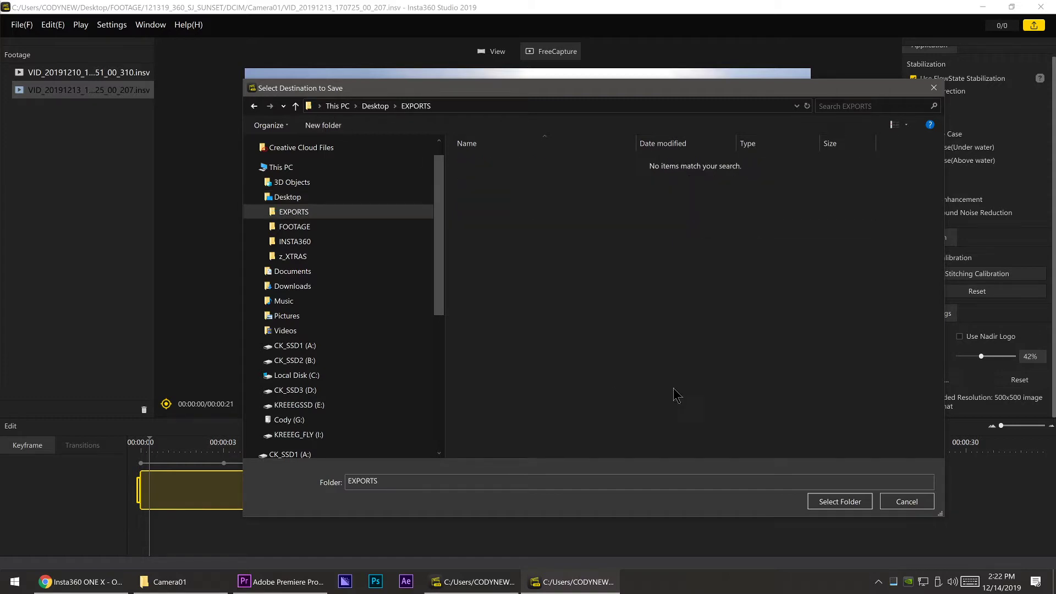
left_click(840, 501)
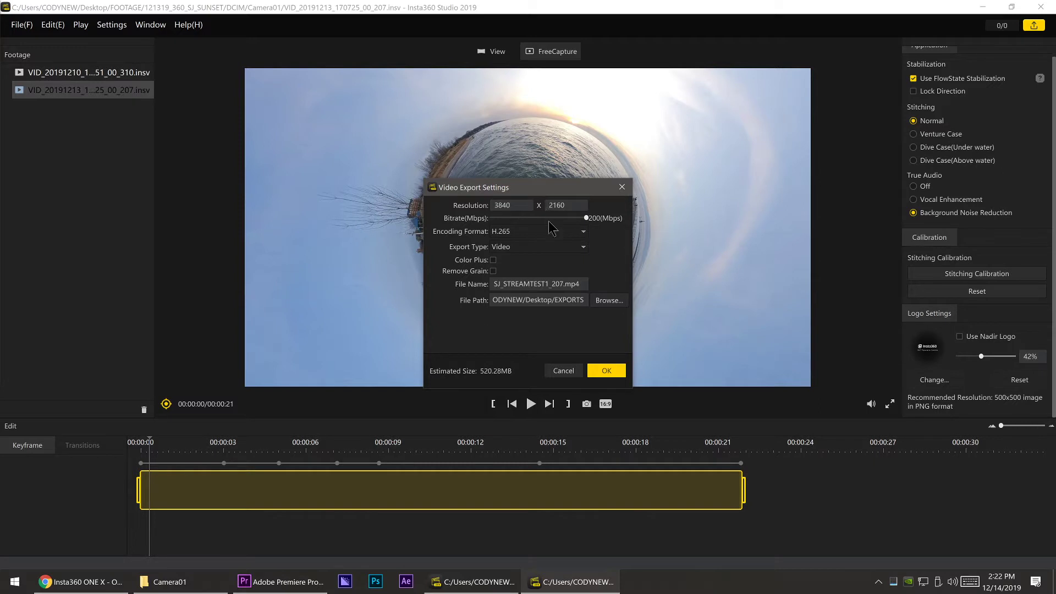
Step: Enable Color Plus and export the video
left_click(493, 261)
left_click(607, 372)
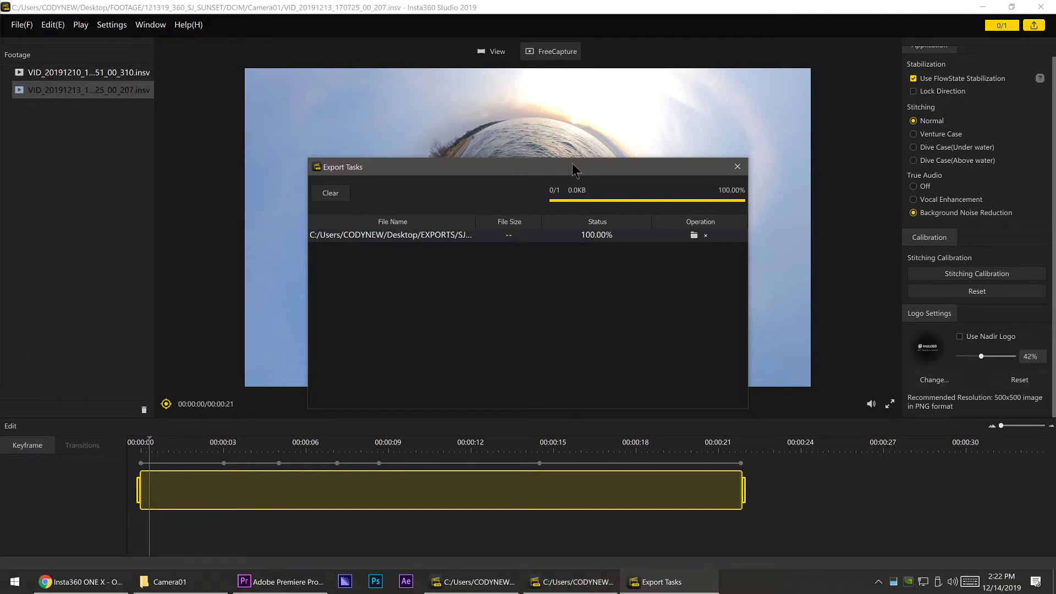
Step: Open the exported SJ_STREAMTEST1_207 video from its folder, review its playback full screen, and close the player
left_click(694, 235)
left_click_drag(538, 132, 474, 202)
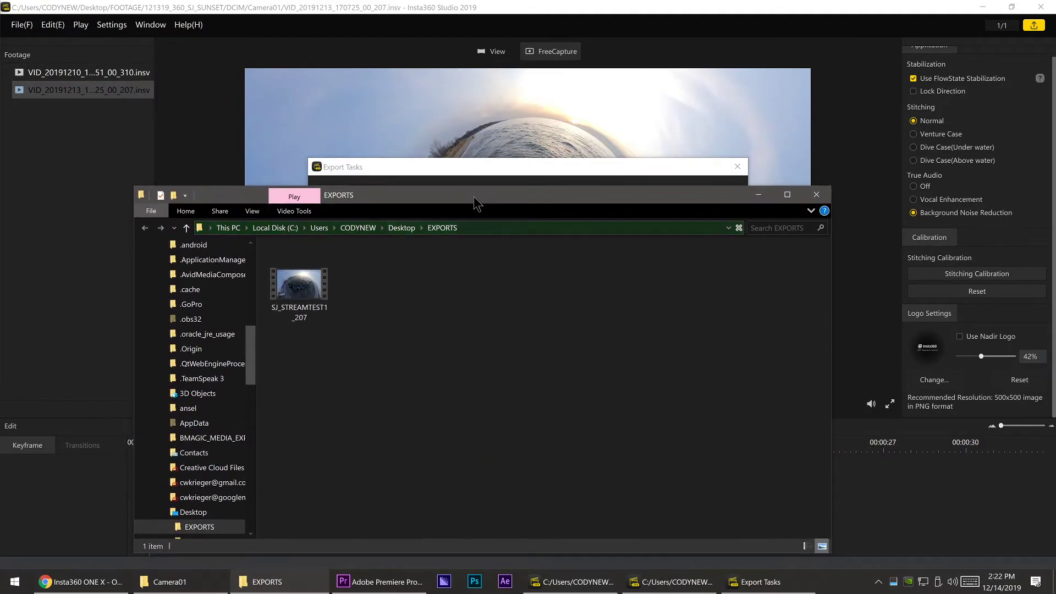
double_click(301, 277)
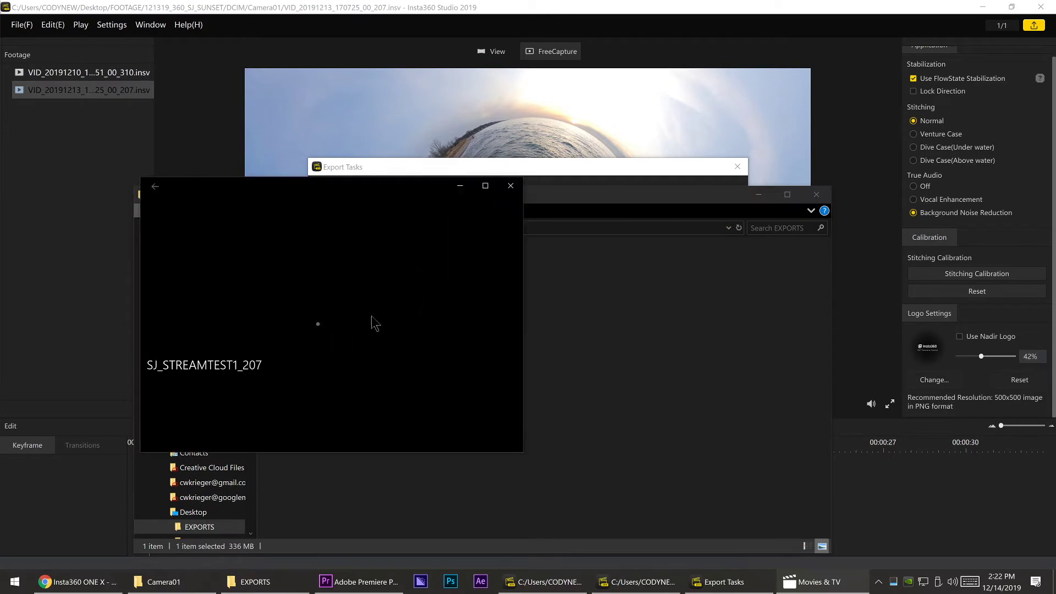
double_click(327, 380)
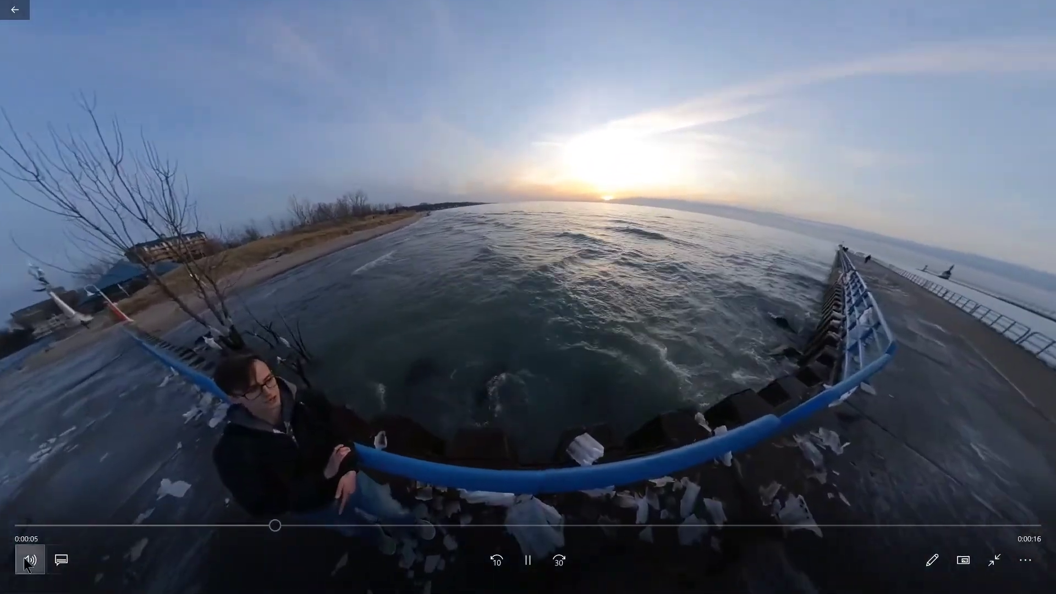
left_click(30, 560)
left_click_drag(77, 519, 57, 517)
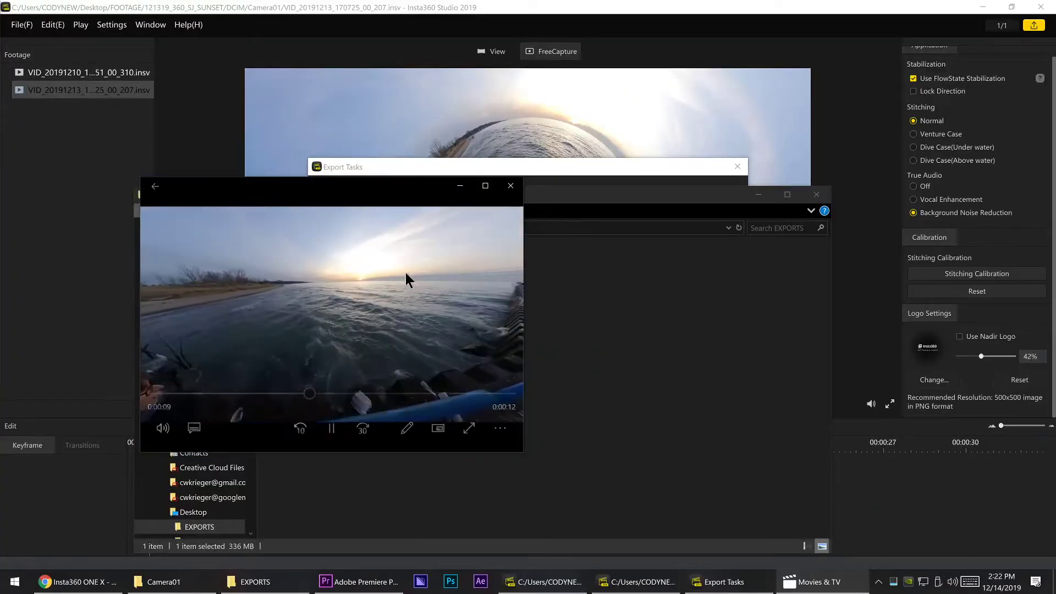
left_click(331, 428)
left_click(505, 426)
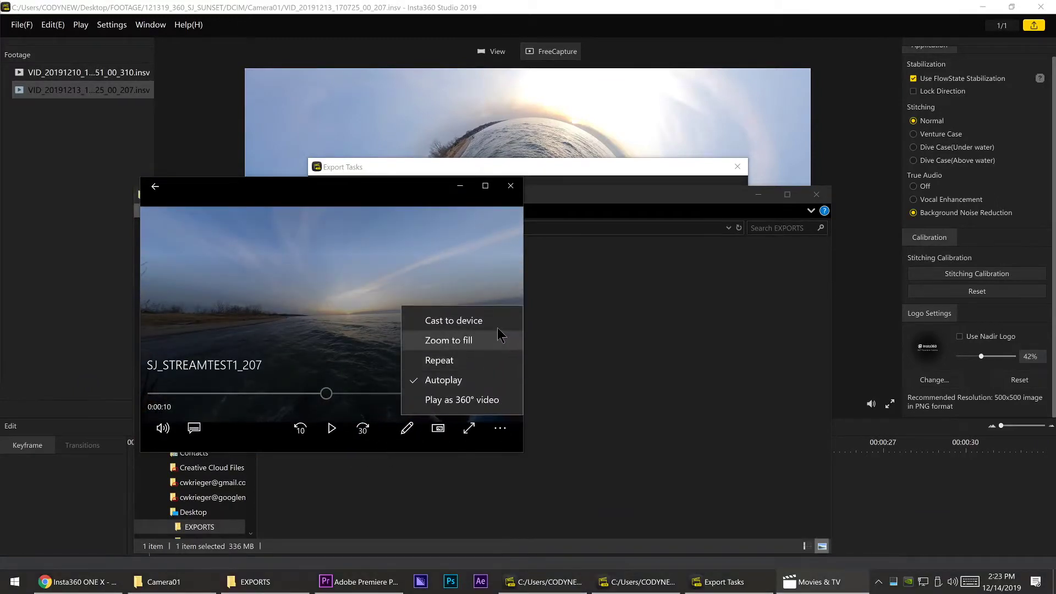
left_click(400, 245)
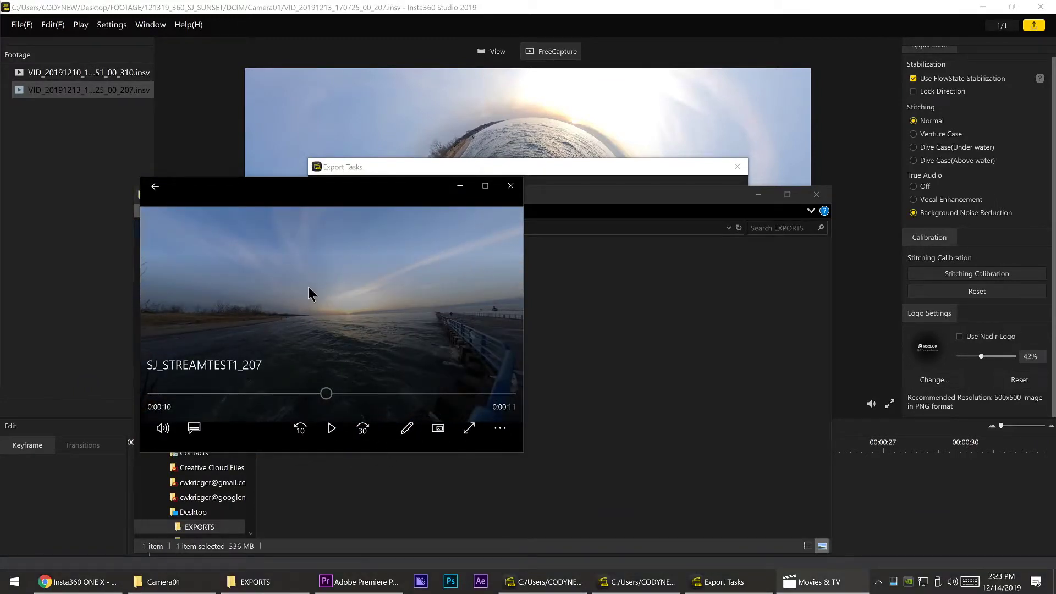
left_click(511, 186)
Step: Open a new video export for the pier clip and set it to 3840 x 2160, H.265 encoding and a 200 Mbps bitrate
left_click(668, 110)
key("ctrl+e")
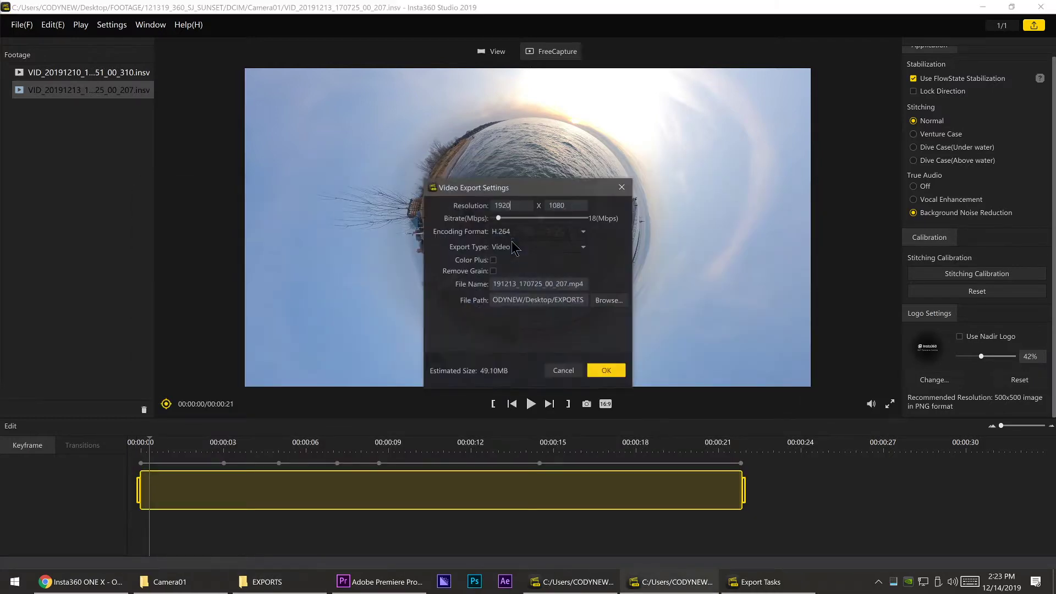
left_click_drag(499, 197, 447, 197)
type("384")
left_click(495, 236)
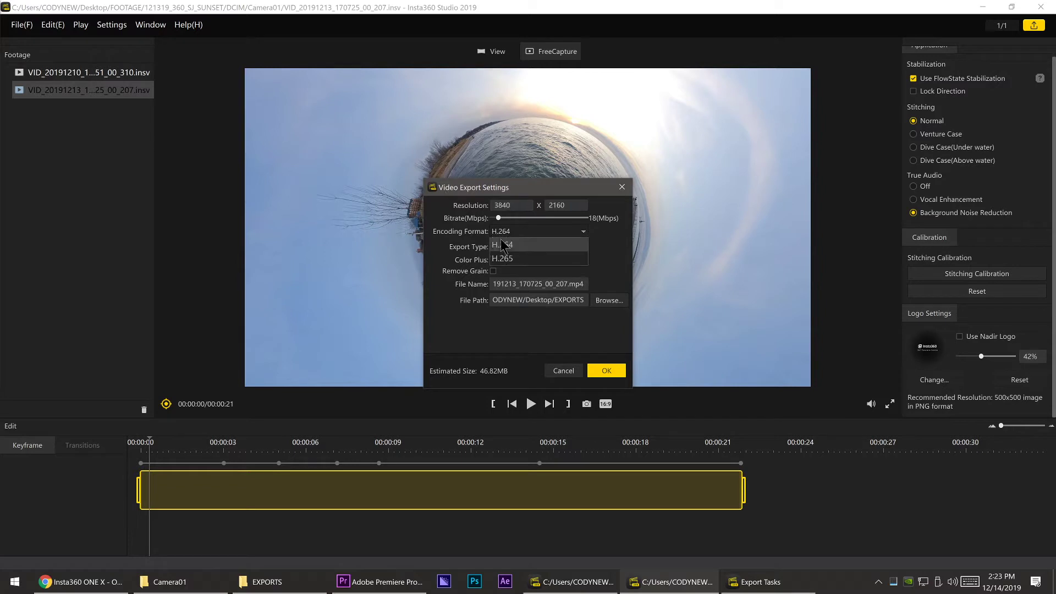
left_click(503, 254)
left_click(623, 322)
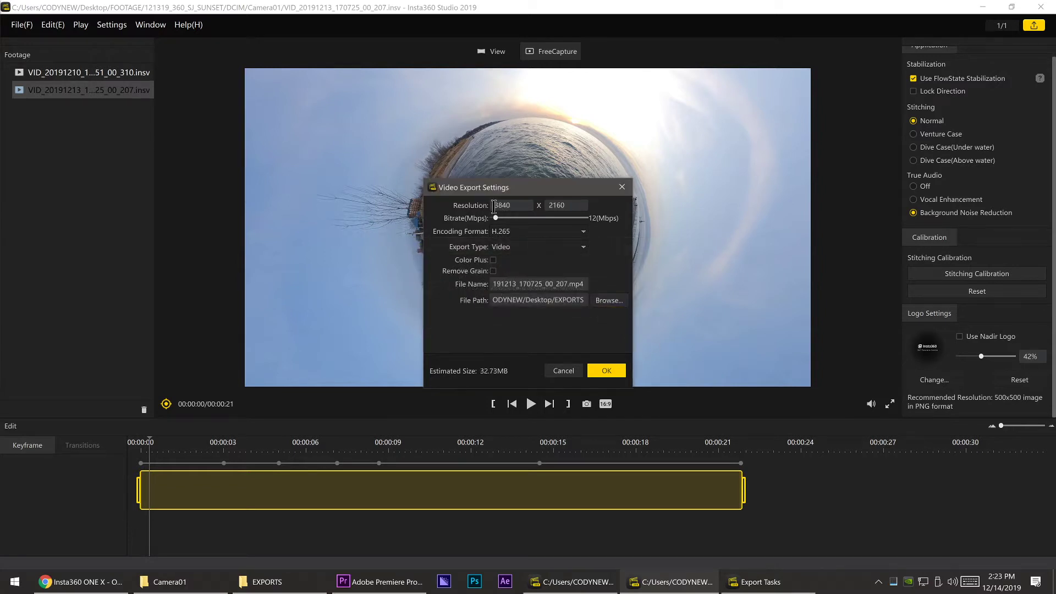
left_click_drag(496, 218, 768, 226)
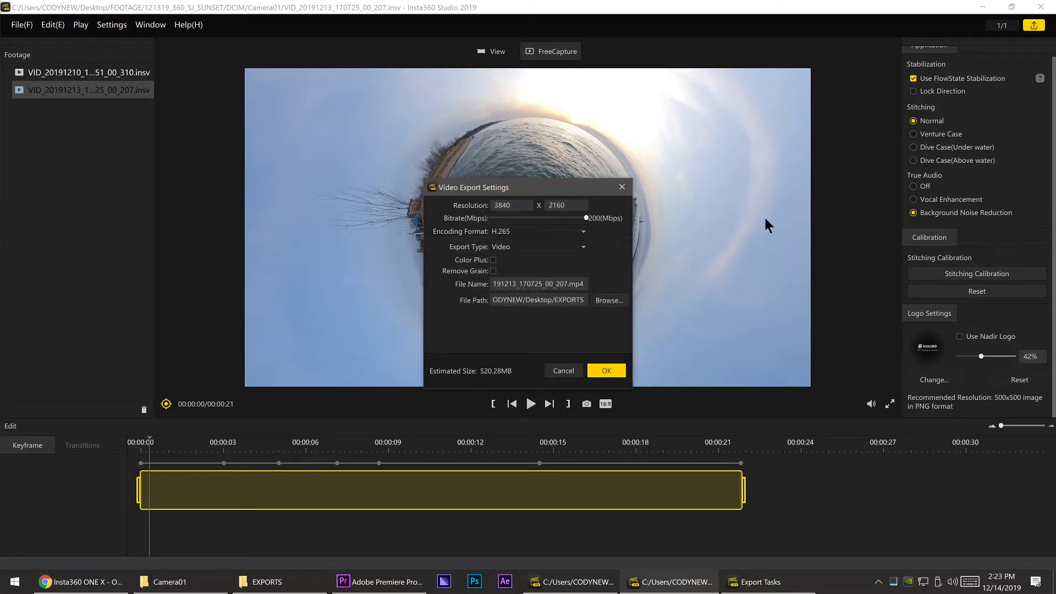
Step: Enable Color Plus, name the file SJ_STREAMTEST_02_CPLUS_207.mp4 and start the export
left_click(494, 260)
left_click_drag(553, 283, 394, 269)
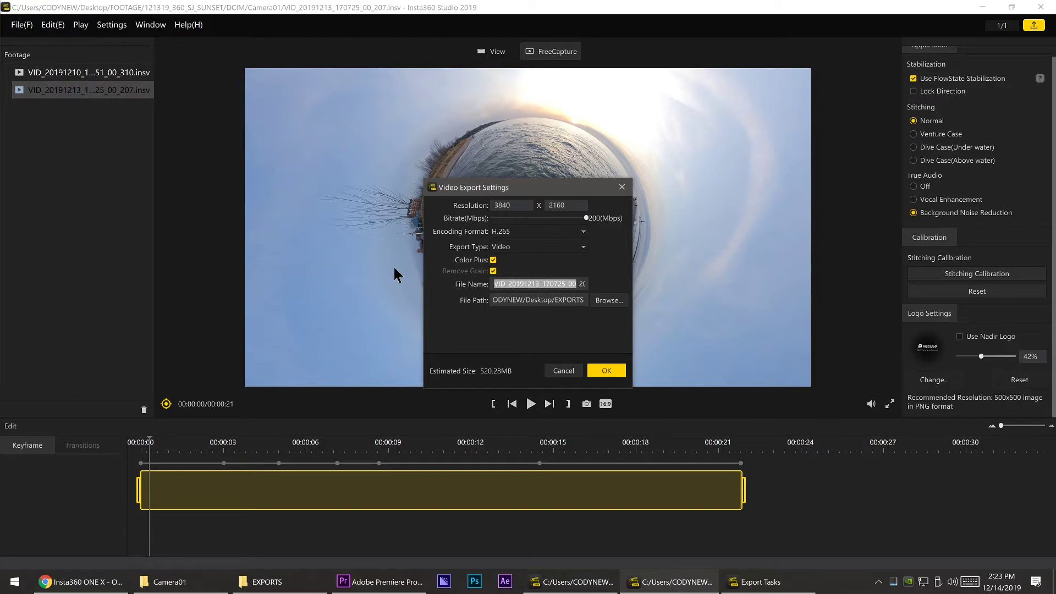
type("SJ_STREAM")
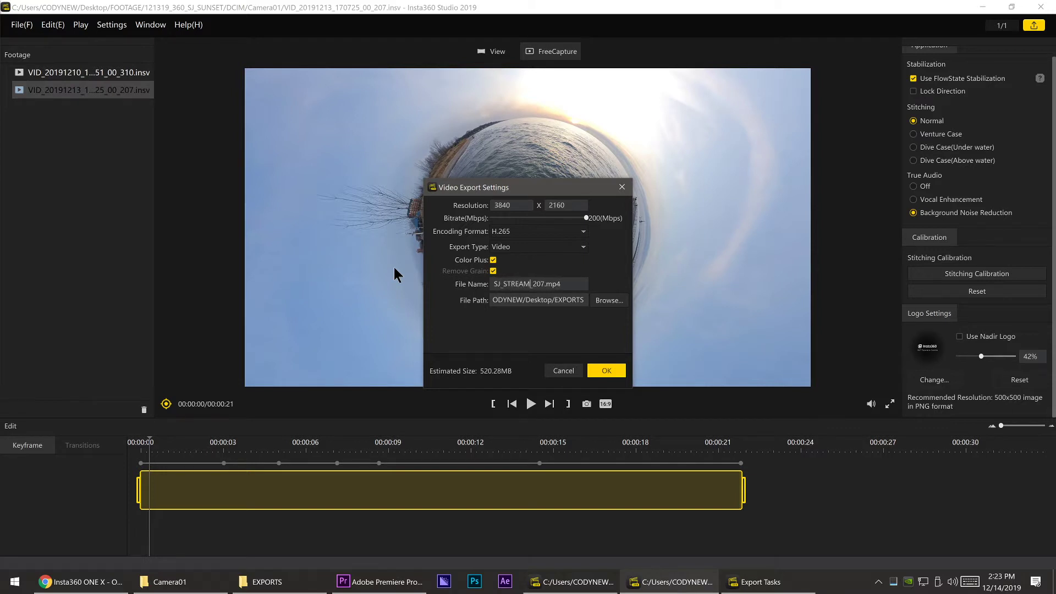
type("TEST_02_CPLUS")
left_click_drag(579, 283, 399, 270)
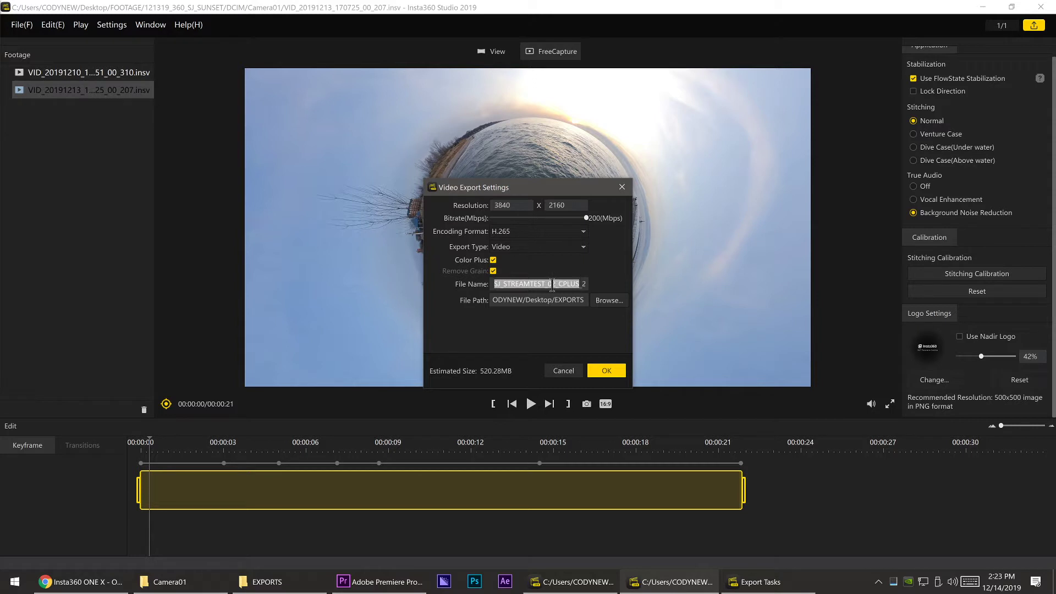
left_click(606, 371)
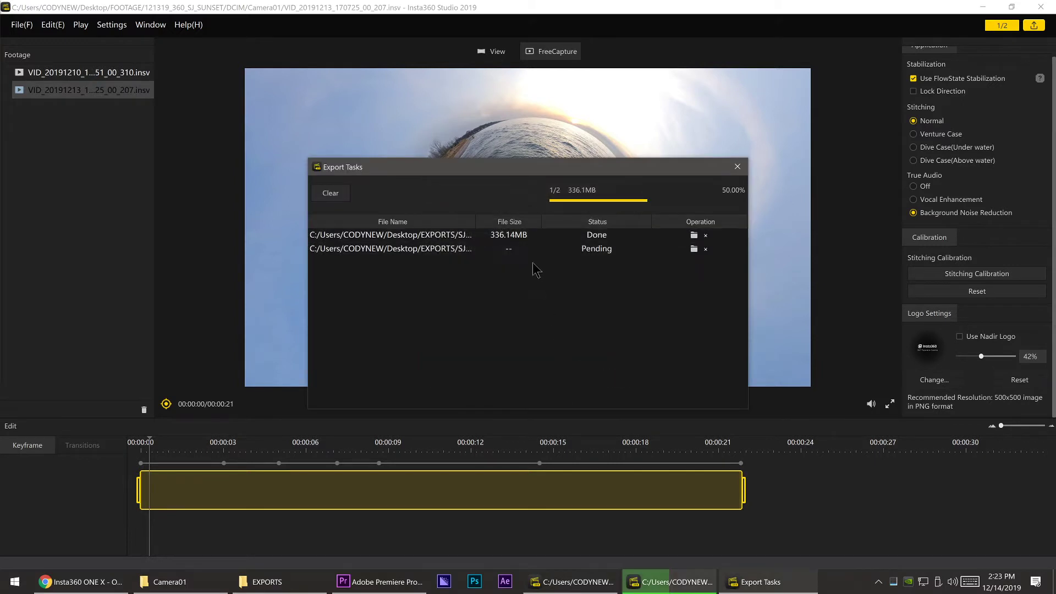
Step: Bring the export task list to the front and remove the finished export from it
left_click(640, 587)
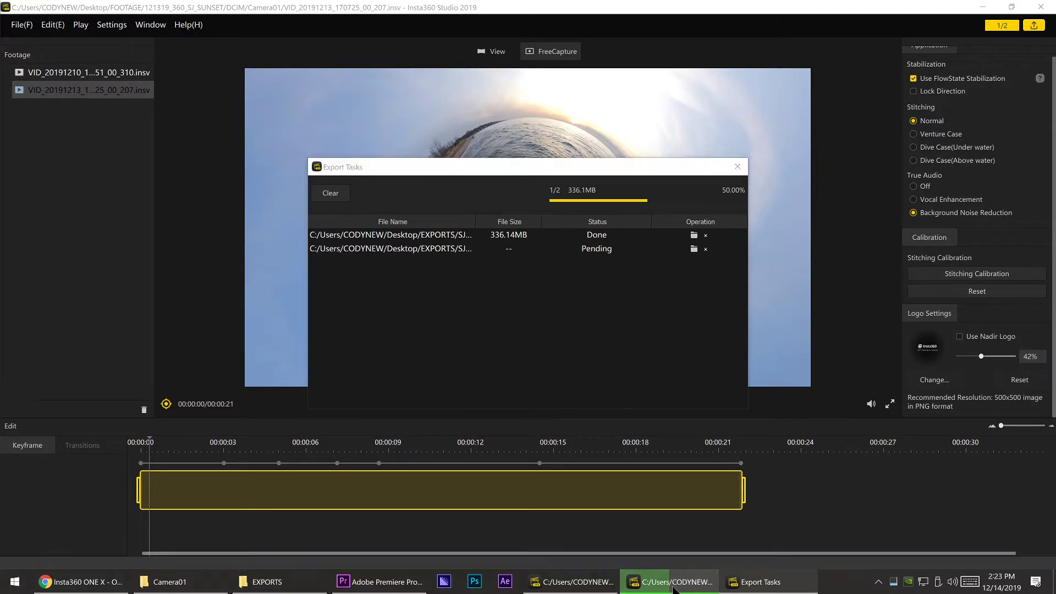
left_click(640, 586)
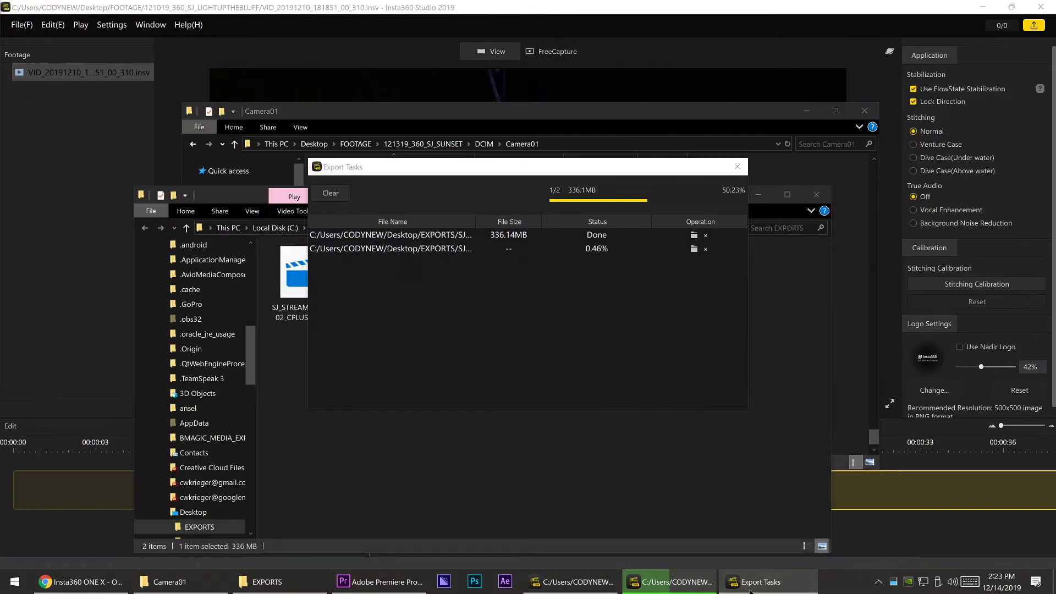
left_click(640, 586)
left_click(772, 588)
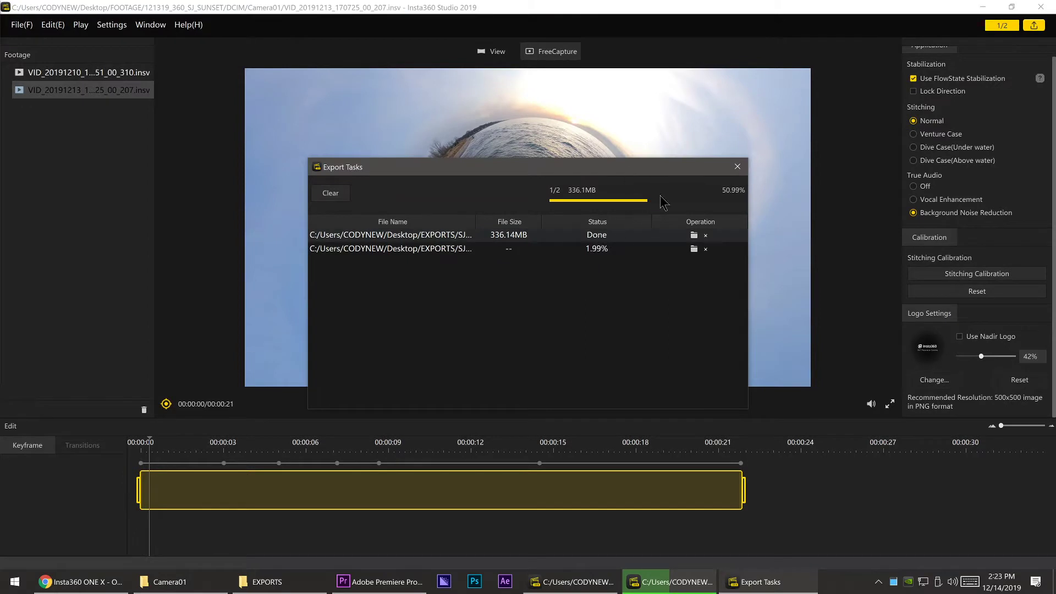
left_click(706, 235)
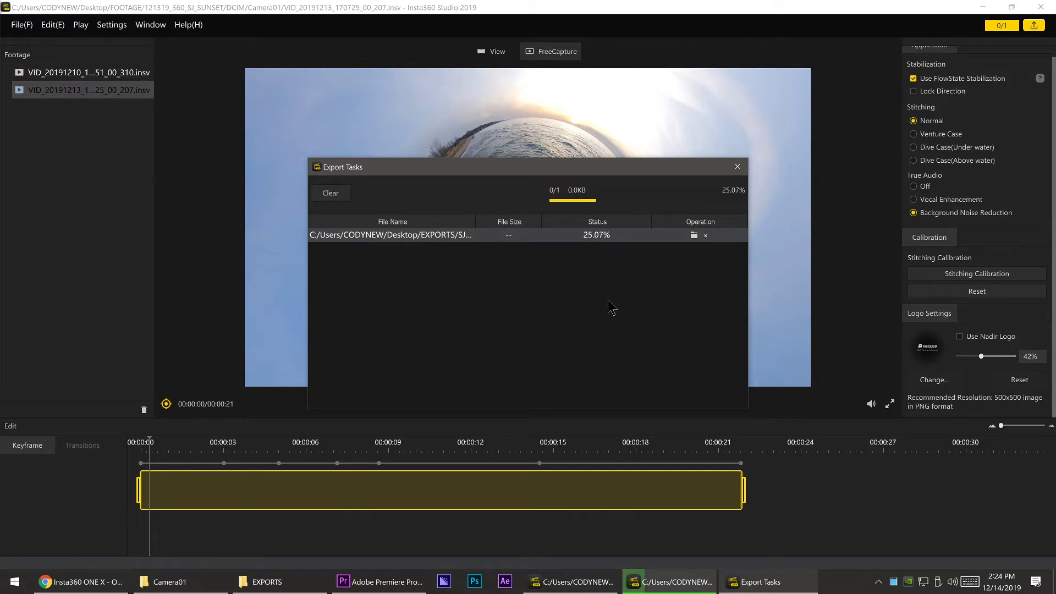
Step: Open the Windows system information, review the PC's device specifications, and minimize the Settings window
right_click(12, 584)
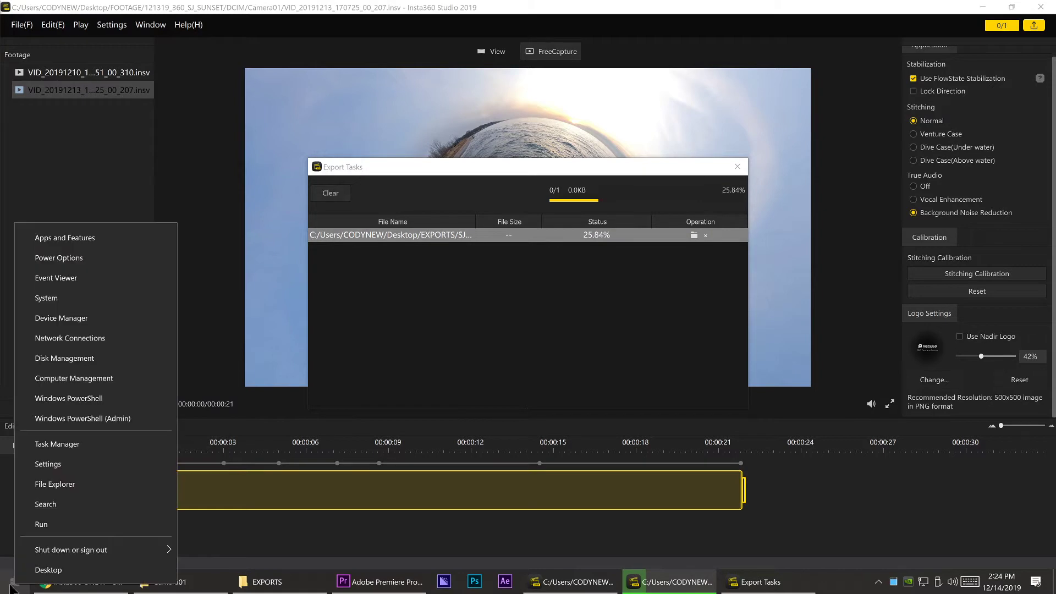
left_click(46, 298)
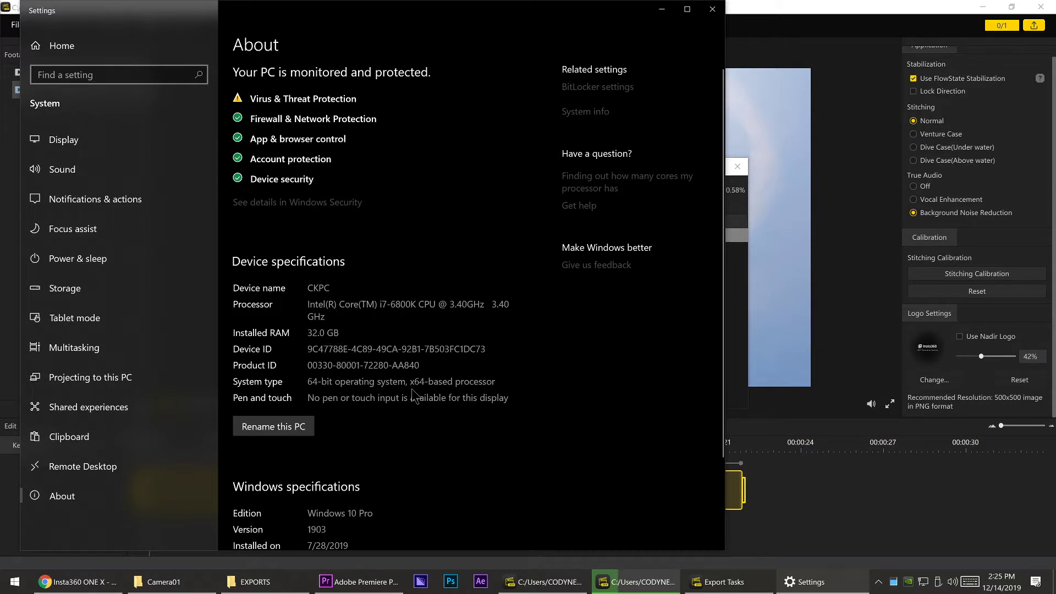
left_click(668, 10)
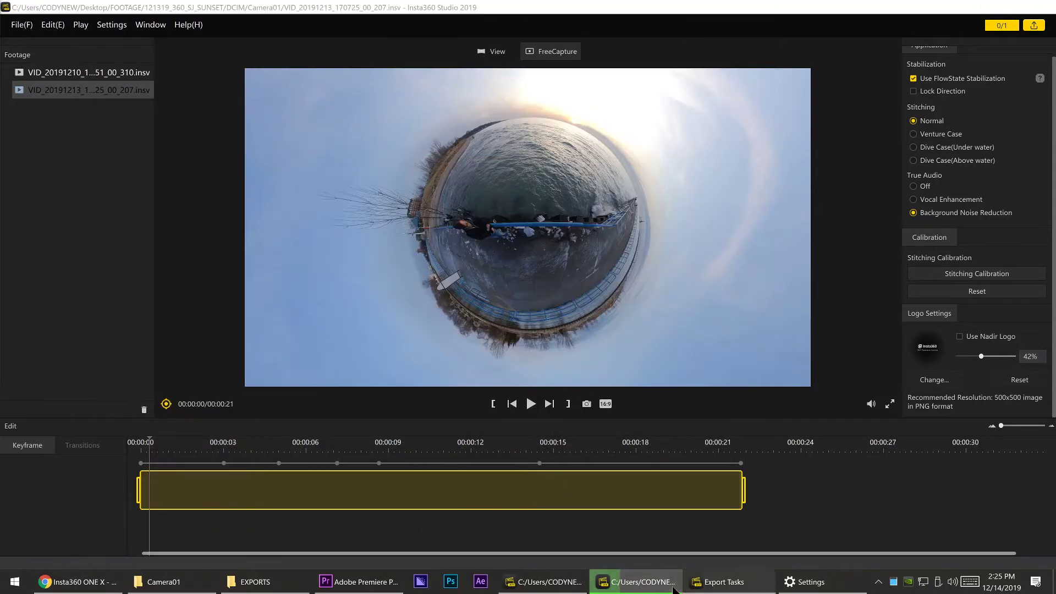
Step: Return to the pier clip's project and bring up the export task list to check the export's progress
left_click(641, 582)
left_click(656, 588)
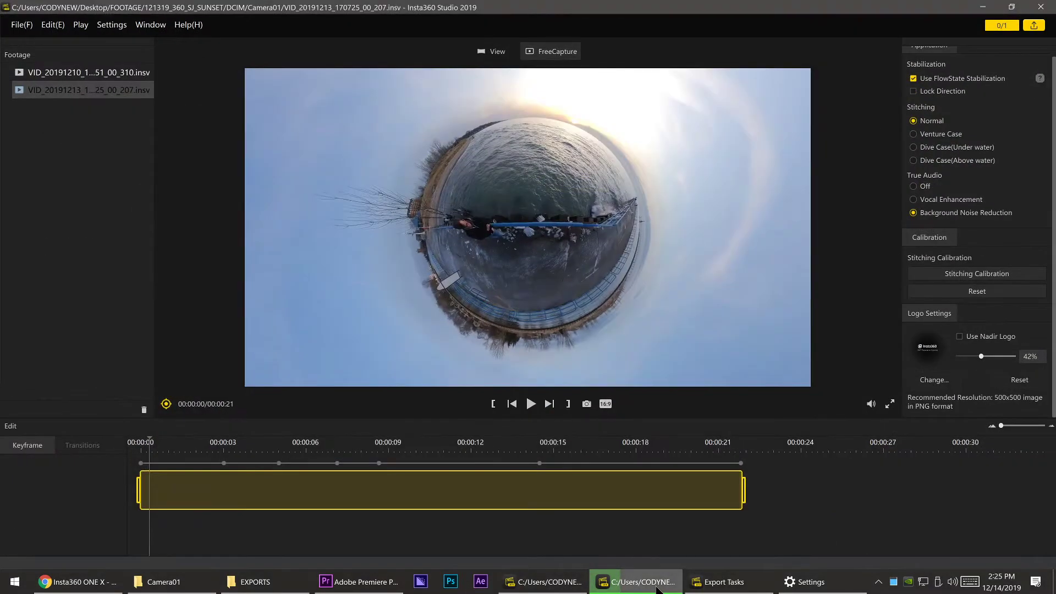
left_click(545, 582)
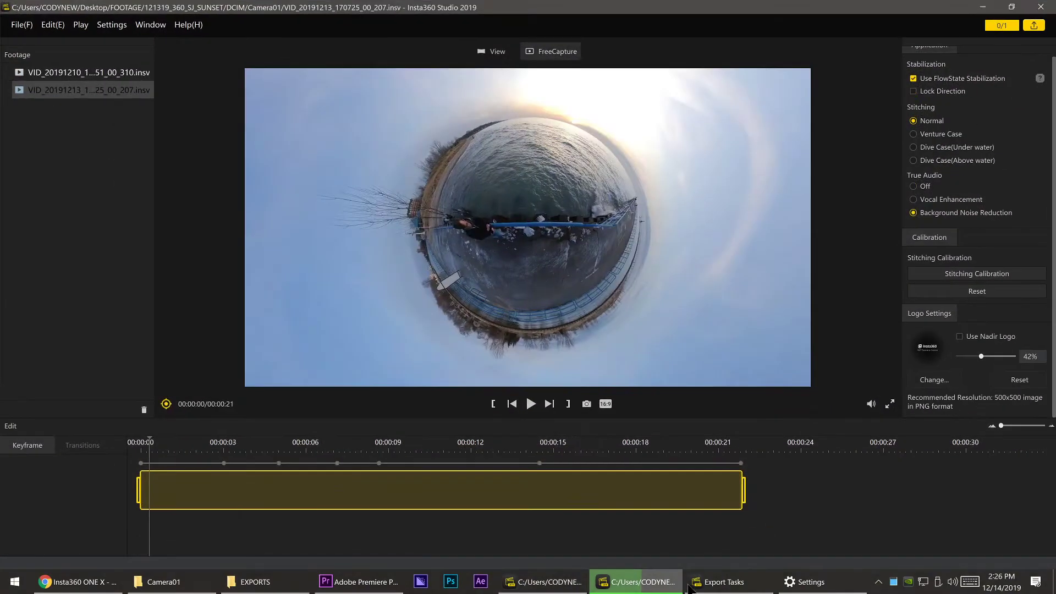
left_click(691, 586)
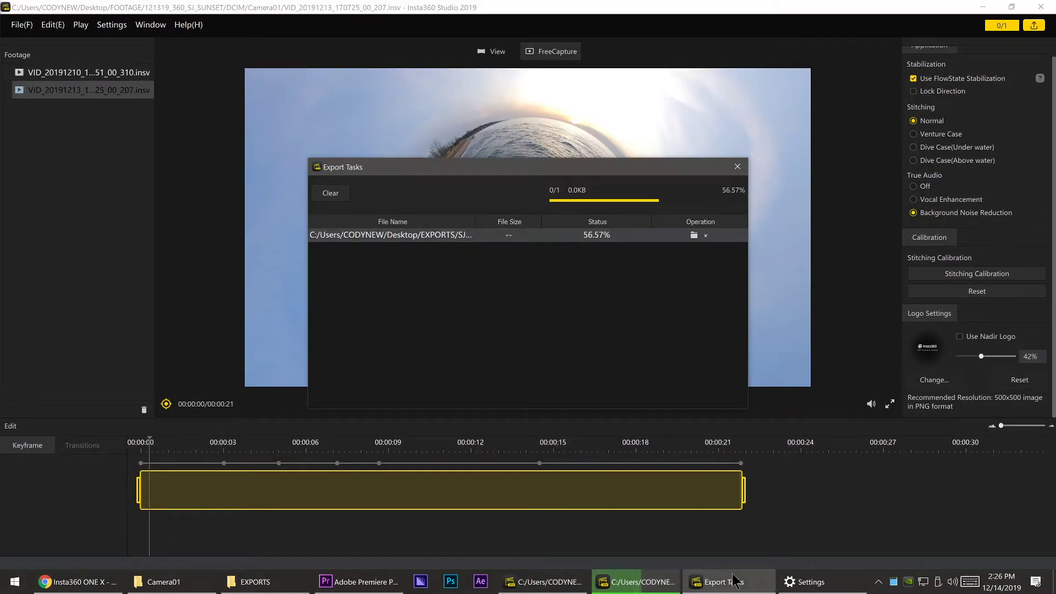
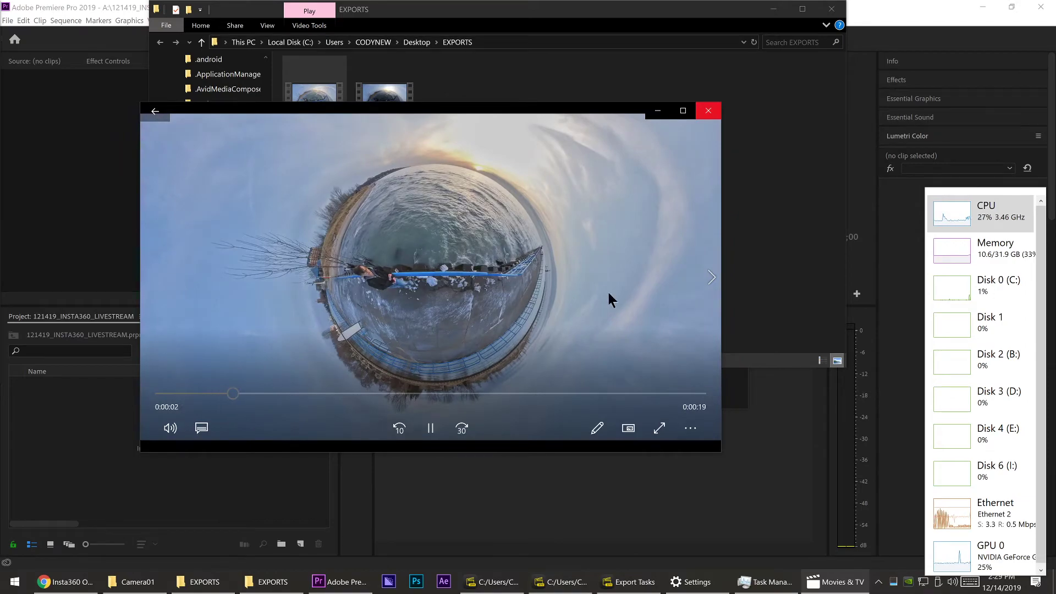
Step: Play SJ_STREAMTEST_02_CPLUS_207 full screen, compare it with SJ_STREAMTEST1_207, and pause the Color Plus version with the volume lowered
double_click(560, 285)
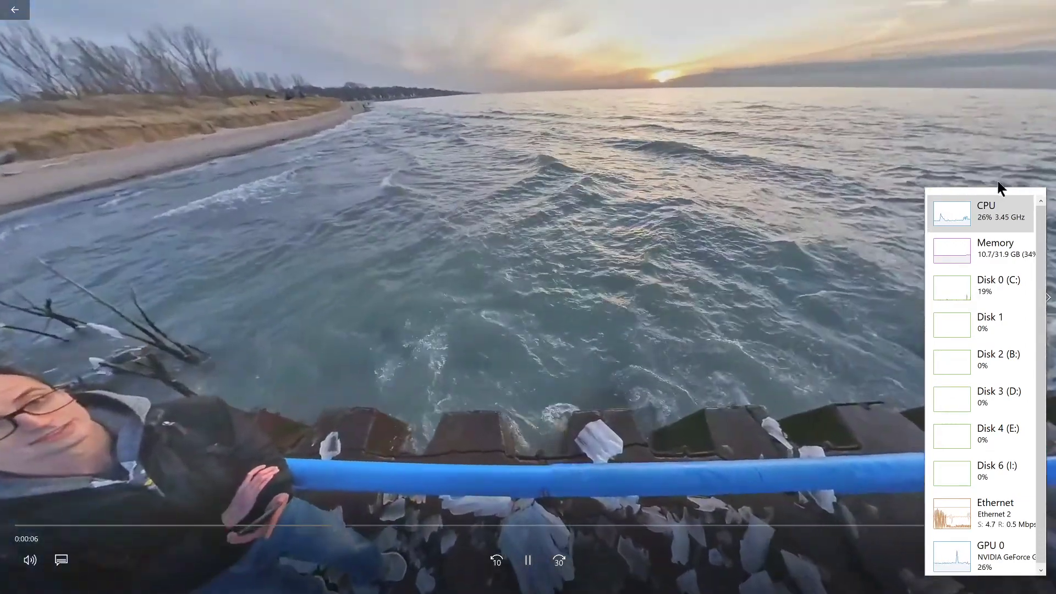
left_click_drag(1001, 191, 0, 186)
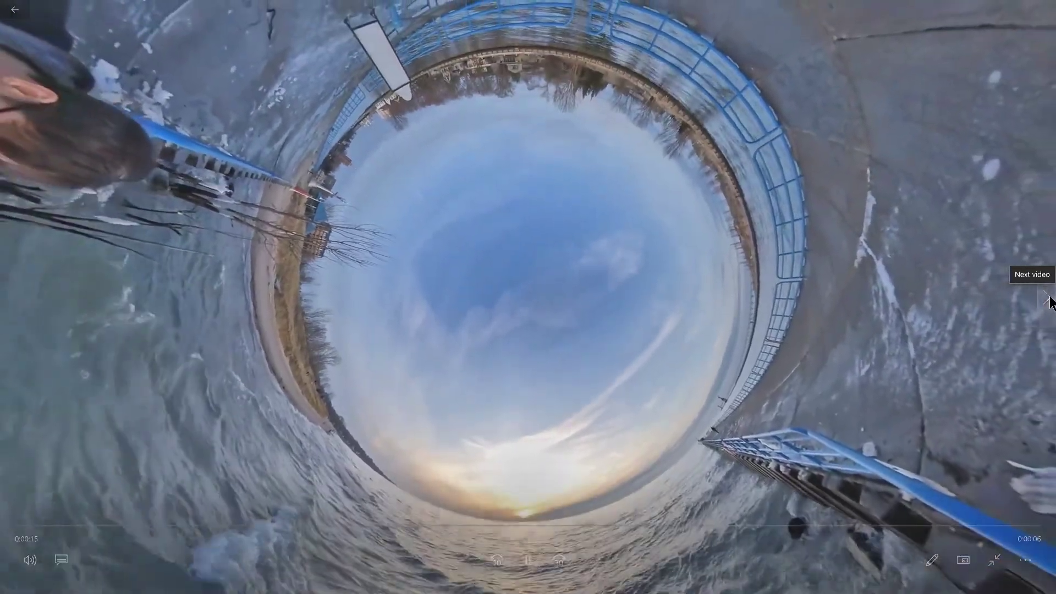
left_click(1048, 299)
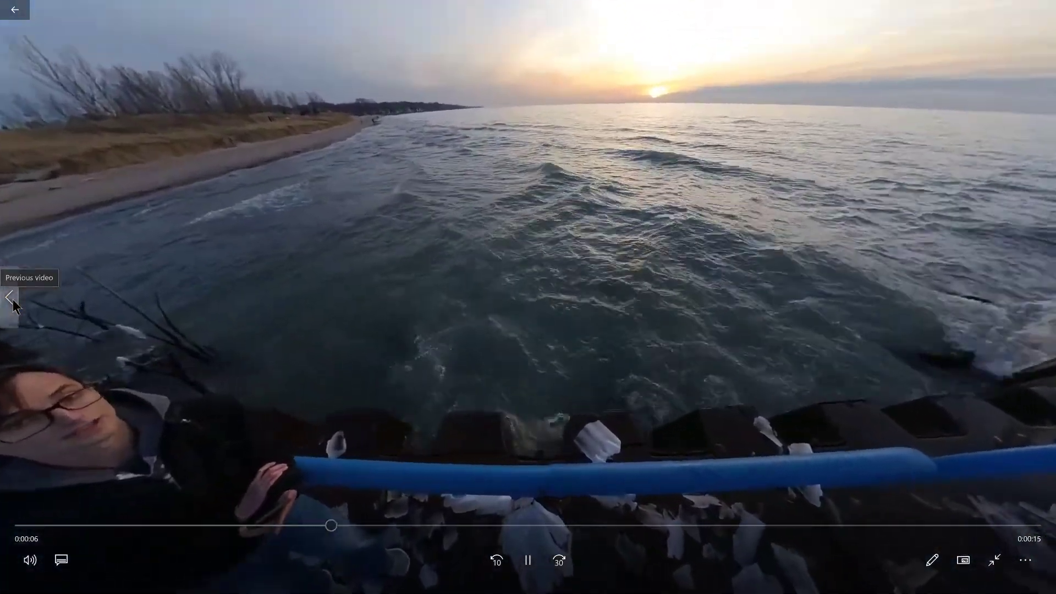
left_click(12, 303)
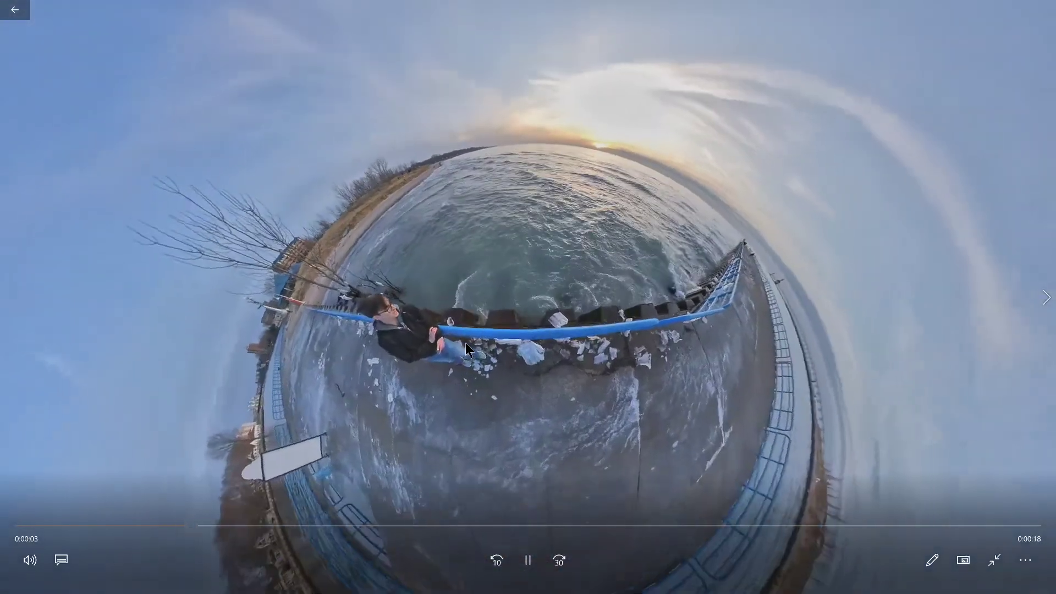
key("XF86AudioLowerVolume")
key("space")
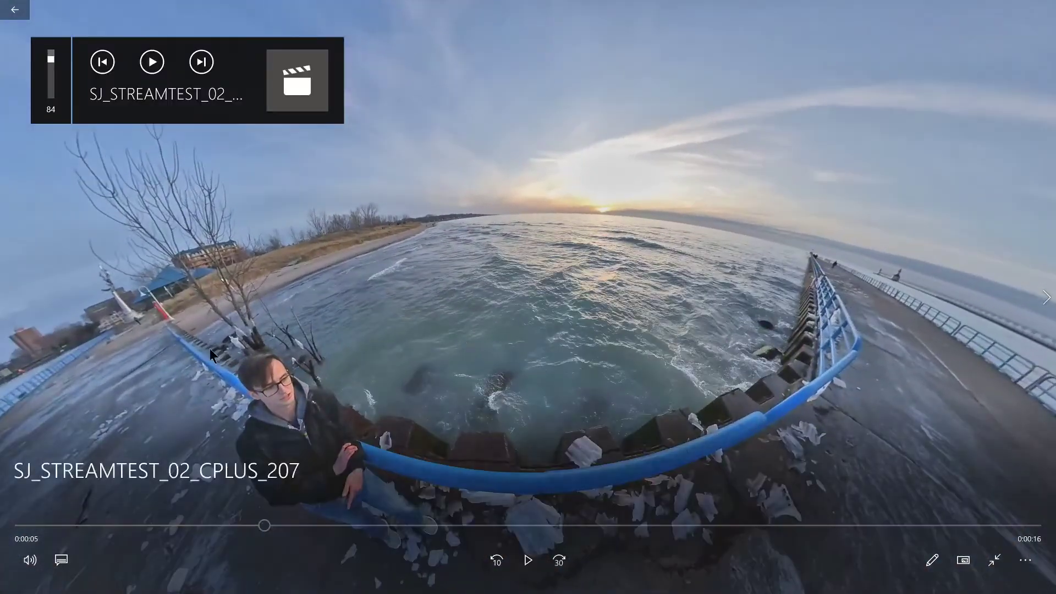
Step: Scrub the Color Plus video to about 5 seconds, compare both exports full screen again, and close the player
double_click(695, 324)
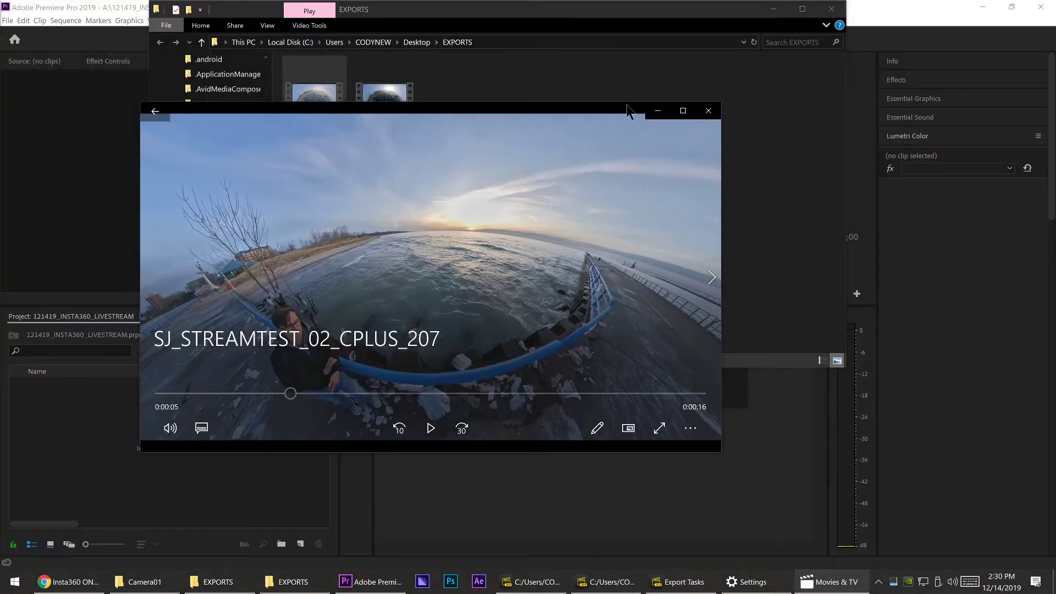
double_click(495, 190)
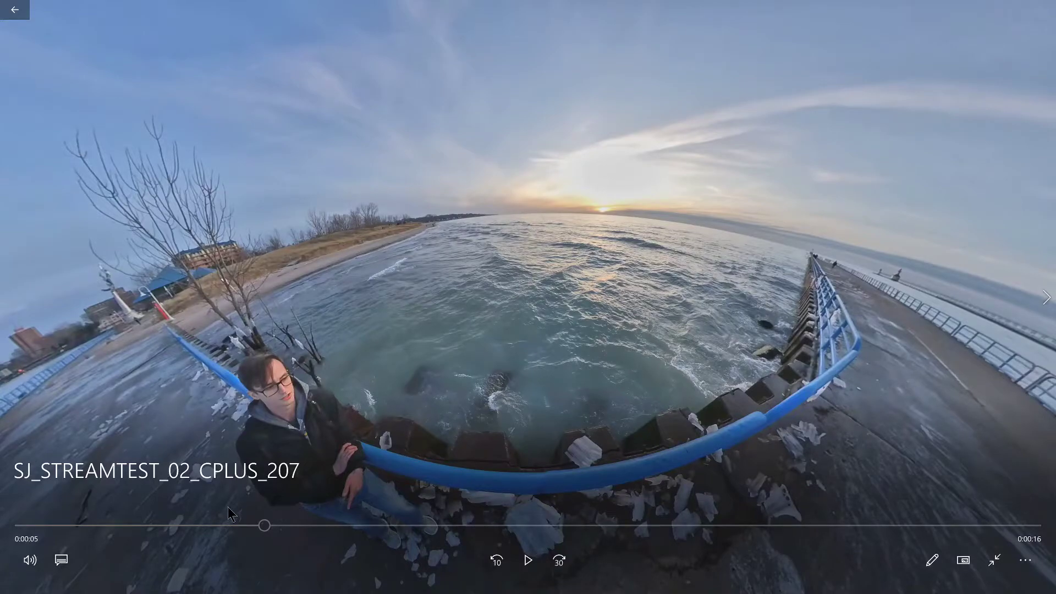
left_click_drag(353, 527, 253, 511)
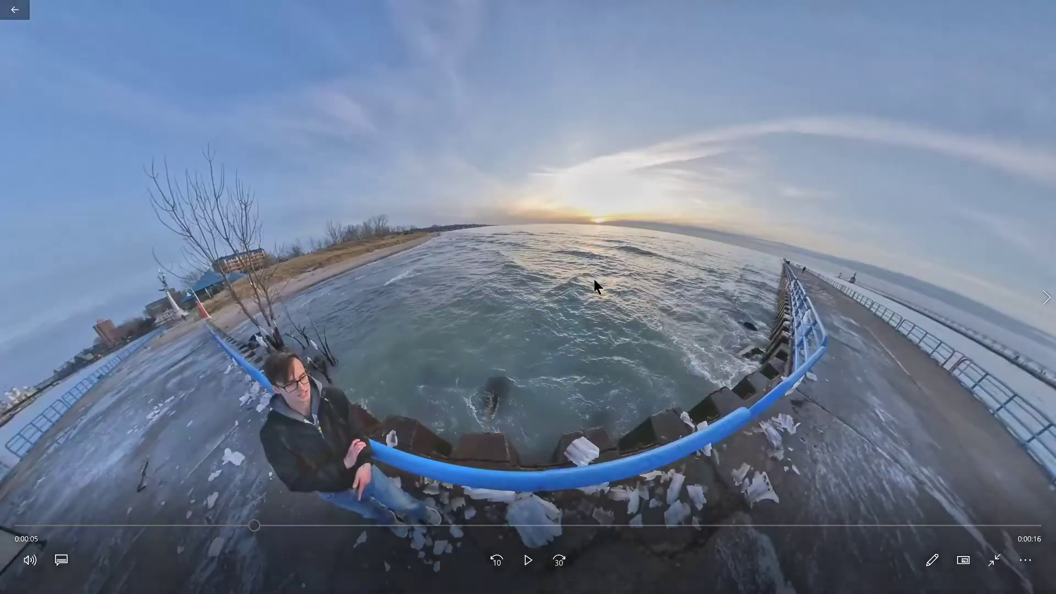
double_click(600, 220)
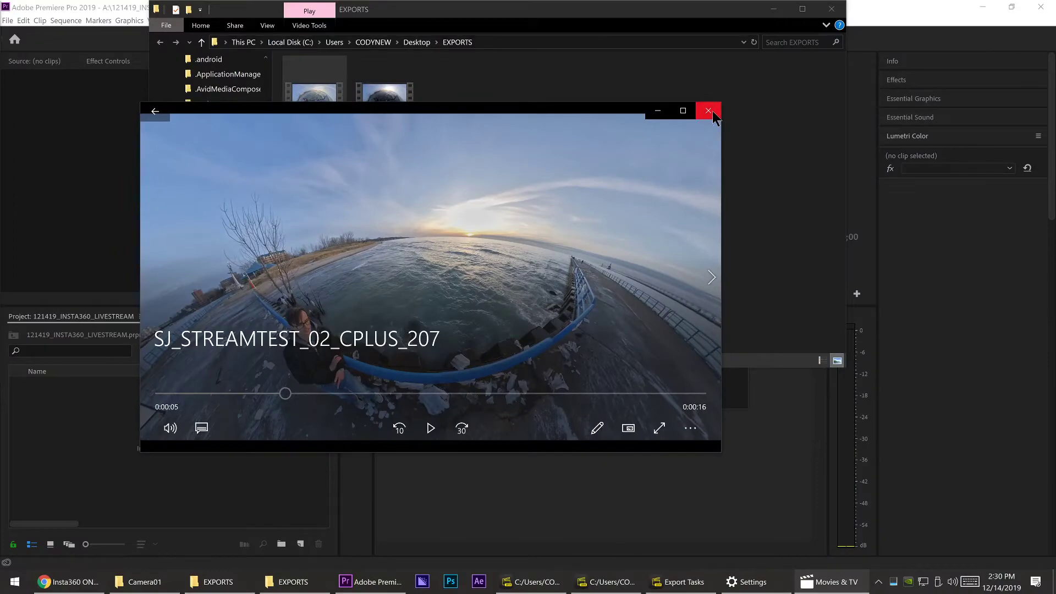
double_click(447, 300)
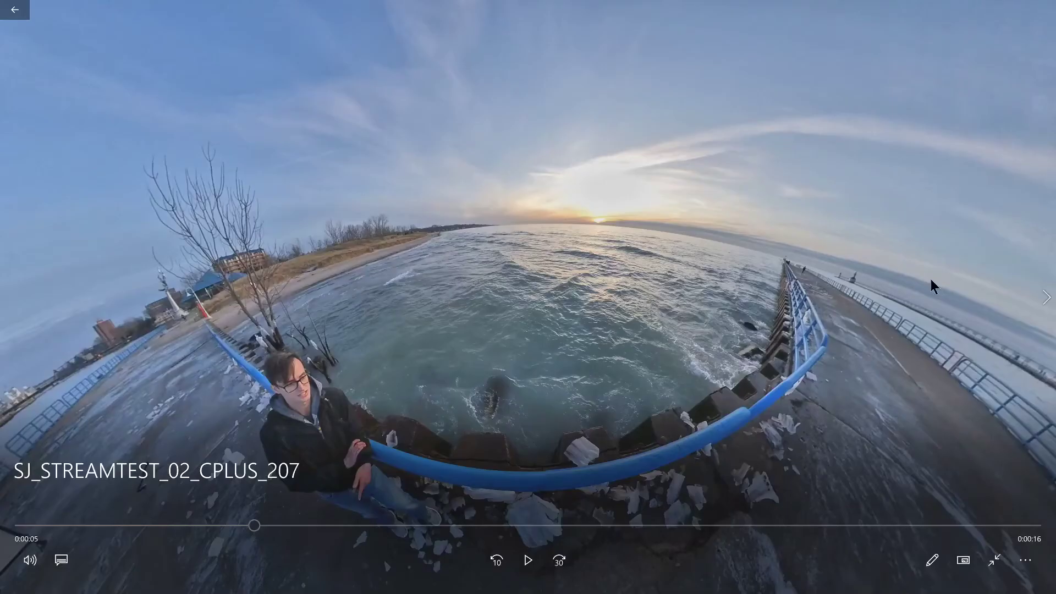
left_click(1046, 296)
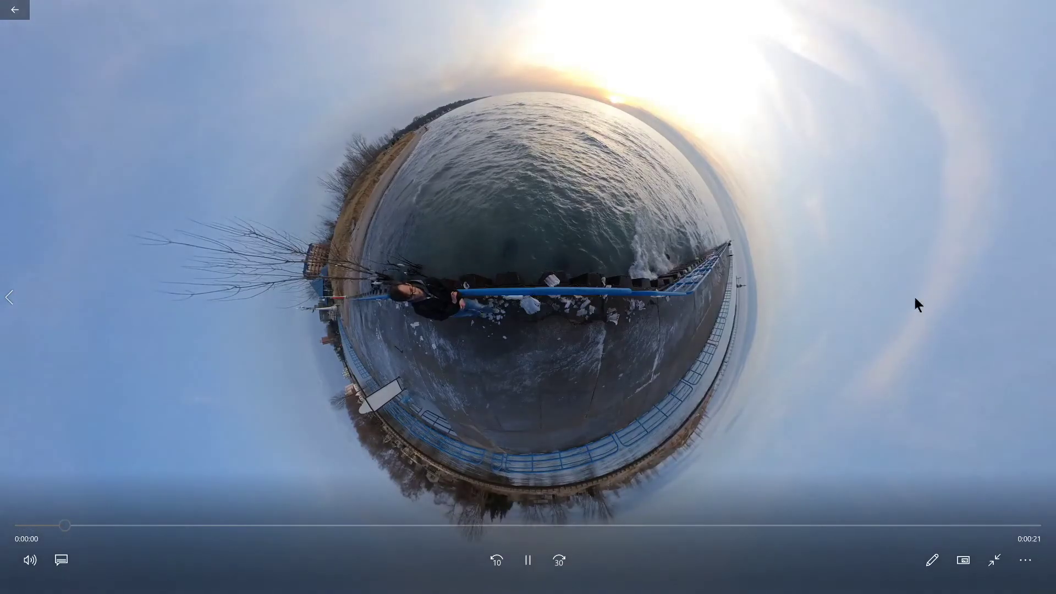
left_click(12, 297)
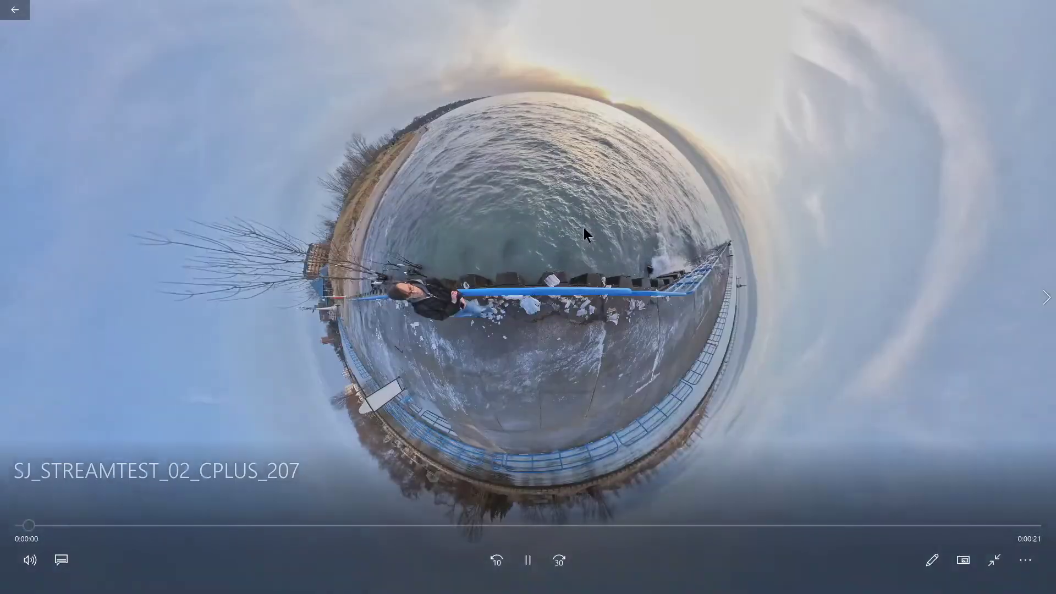
double_click(574, 263)
left_click(710, 107)
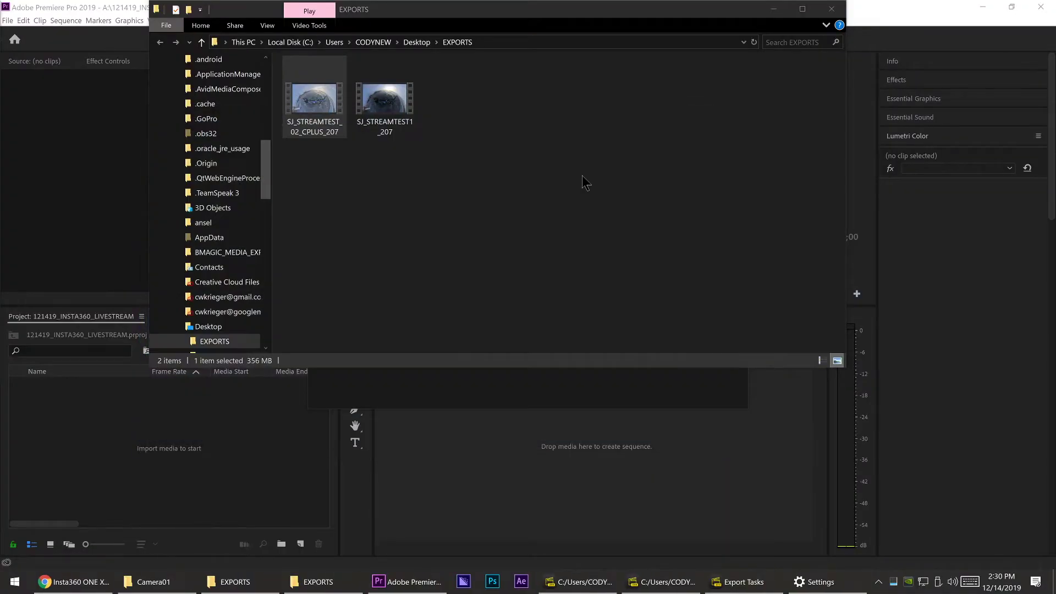
Step: Check the previous export's status in the export task list and close the list
left_click(584, 183)
left_click(740, 582)
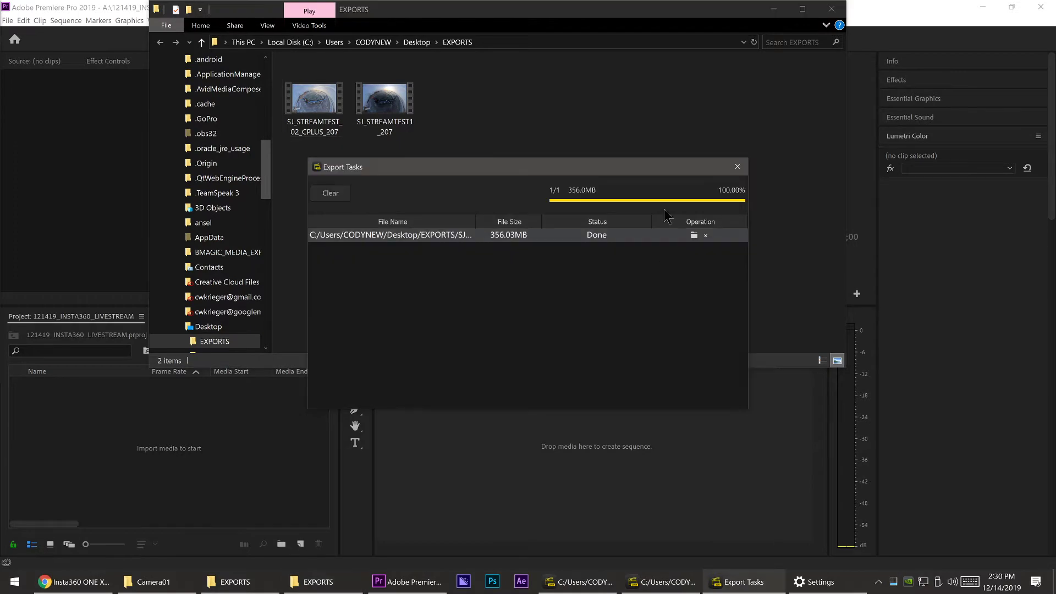
left_click(739, 165)
Step: Open the pier clip's export settings and set 3840 x 2160 resolution, H.265 encoding and a 200 Mbps bitrate
left_click(679, 583)
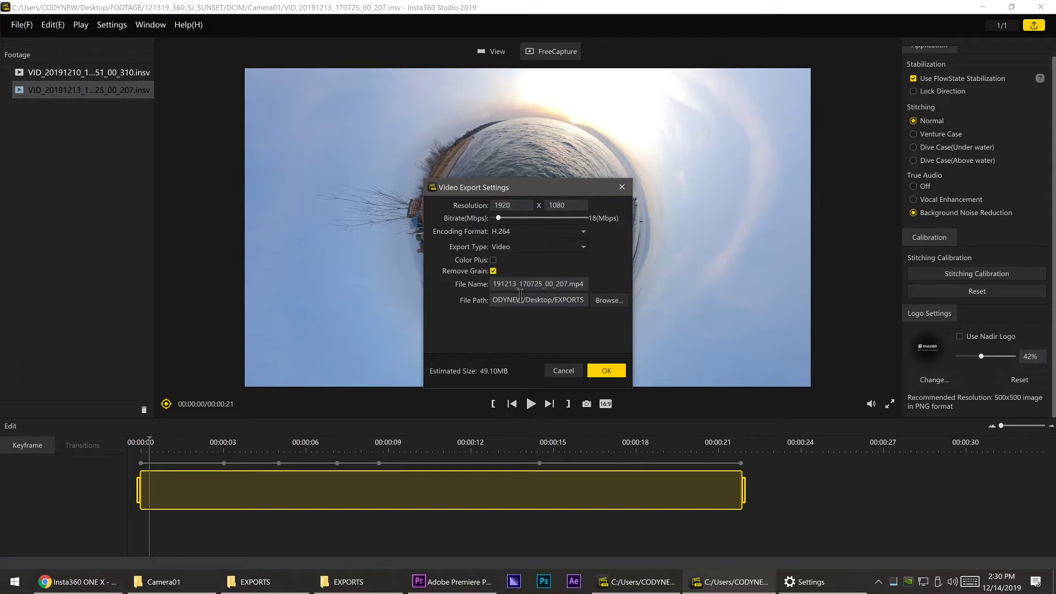
left_click_drag(554, 281, 386, 272)
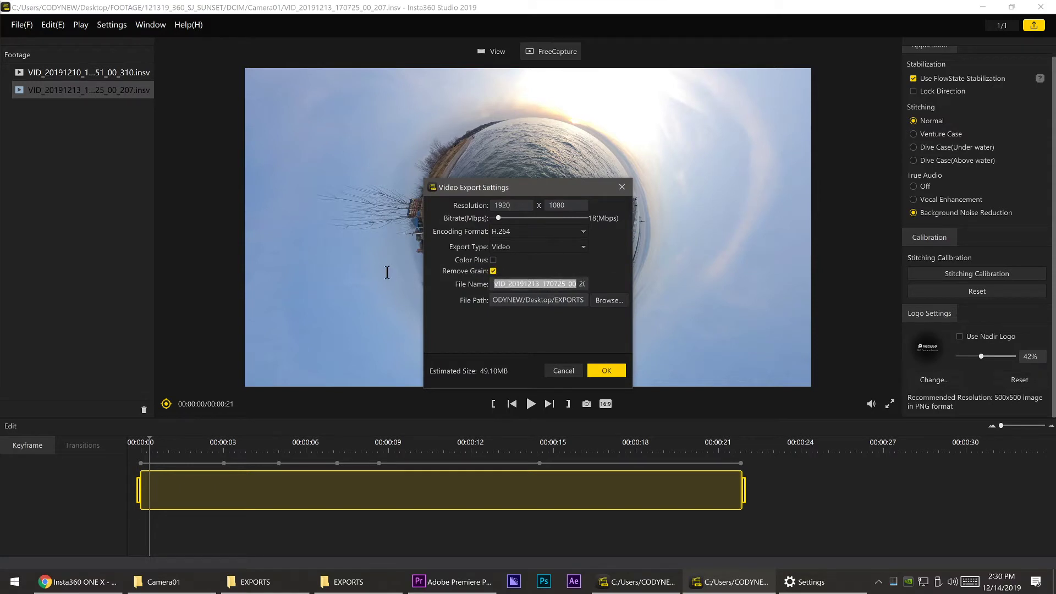
left_click(515, 203)
type("3874")
key("BackSpace")
key("BackSpace")
type("40")
left_click(522, 234)
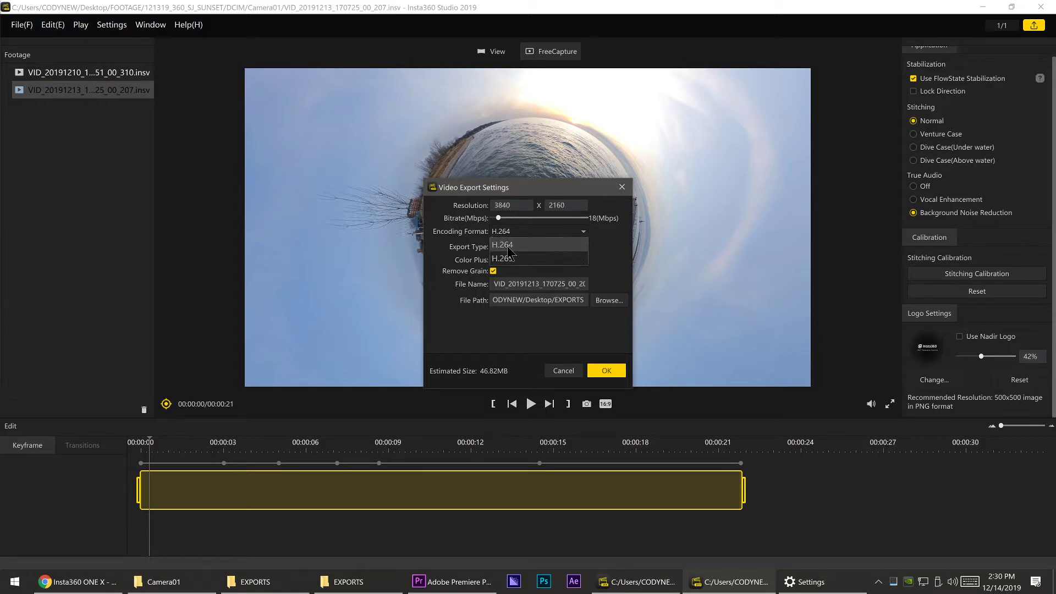
left_click(504, 257)
left_click(617, 312)
left_click_drag(496, 218, 709, 234)
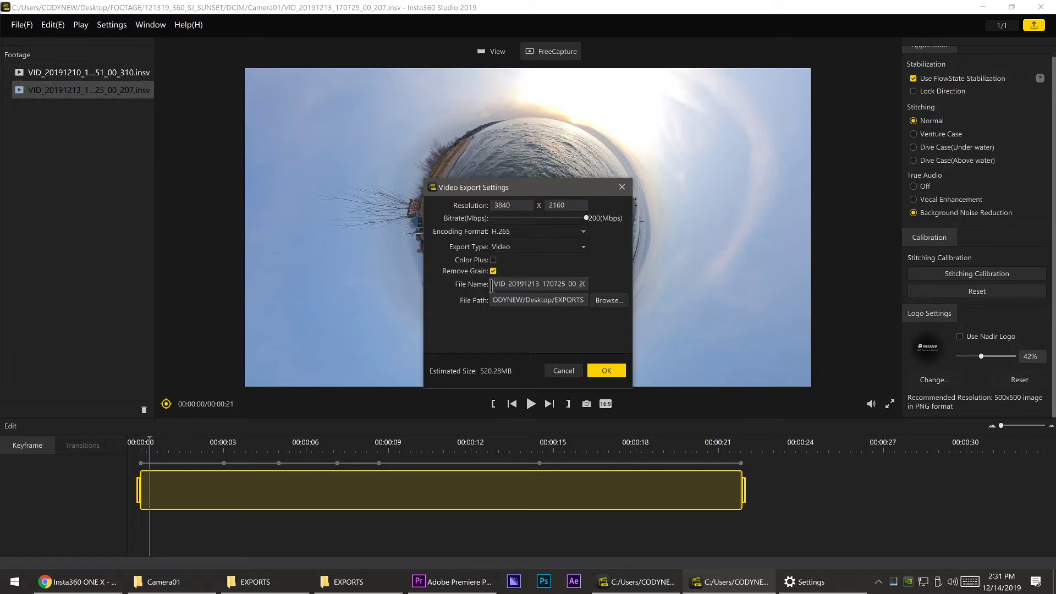
Step: Rename the Remove Grain version with the prefix SJ_STREAMTEST_03 and a GRN tag, and start the export
left_click_drag(575, 284, 401, 264)
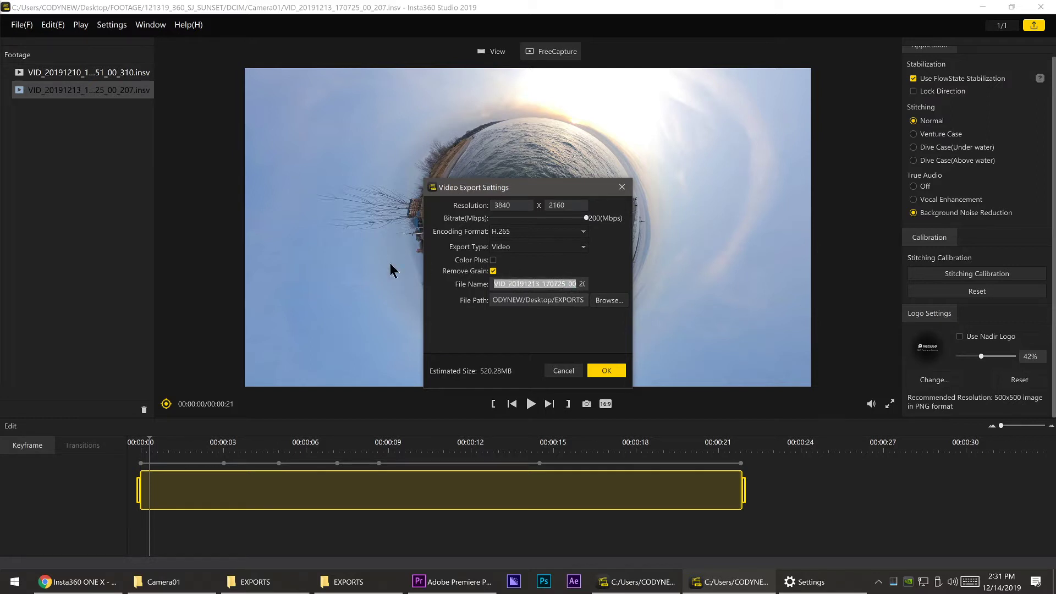
type("SJ_STREAMTEST_02_CPLUS")
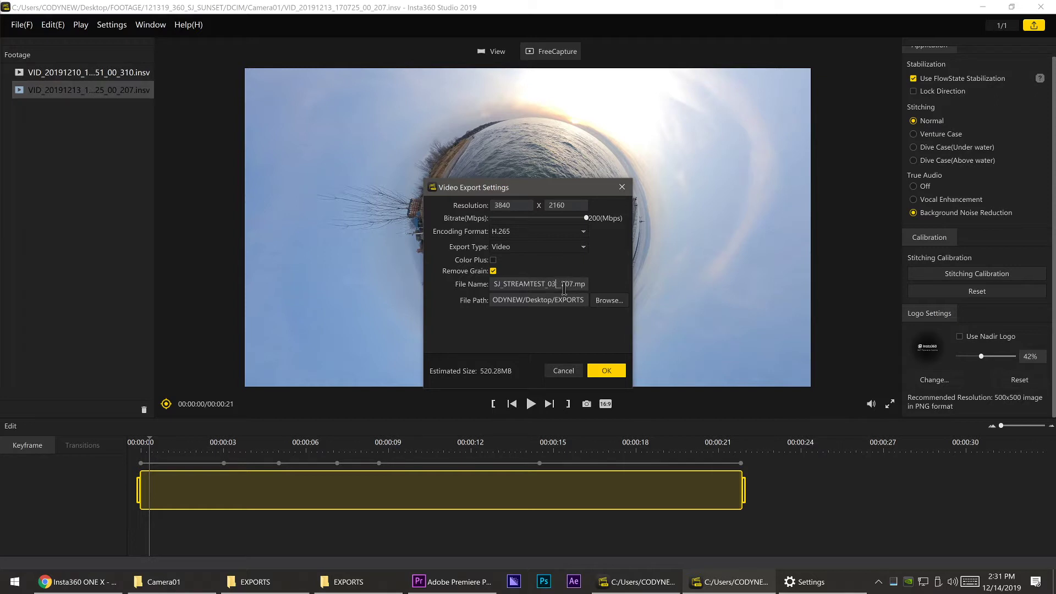
type("GRN_")
left_click(608, 371)
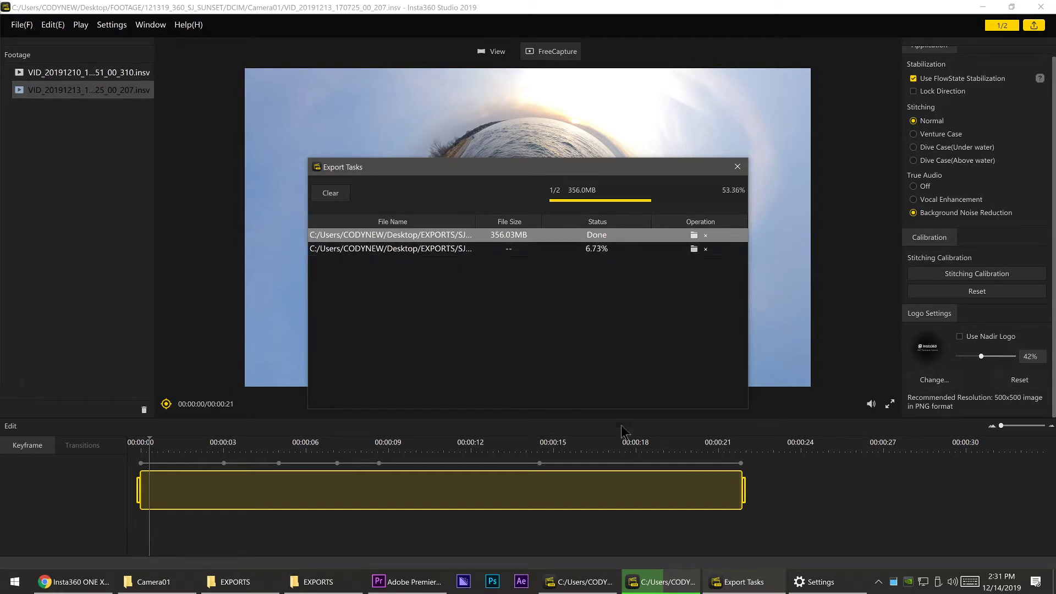
Step: Bring up the Camera01 footage folder over the Premiere Pro project and display its files as large icons
left_click(407, 582)
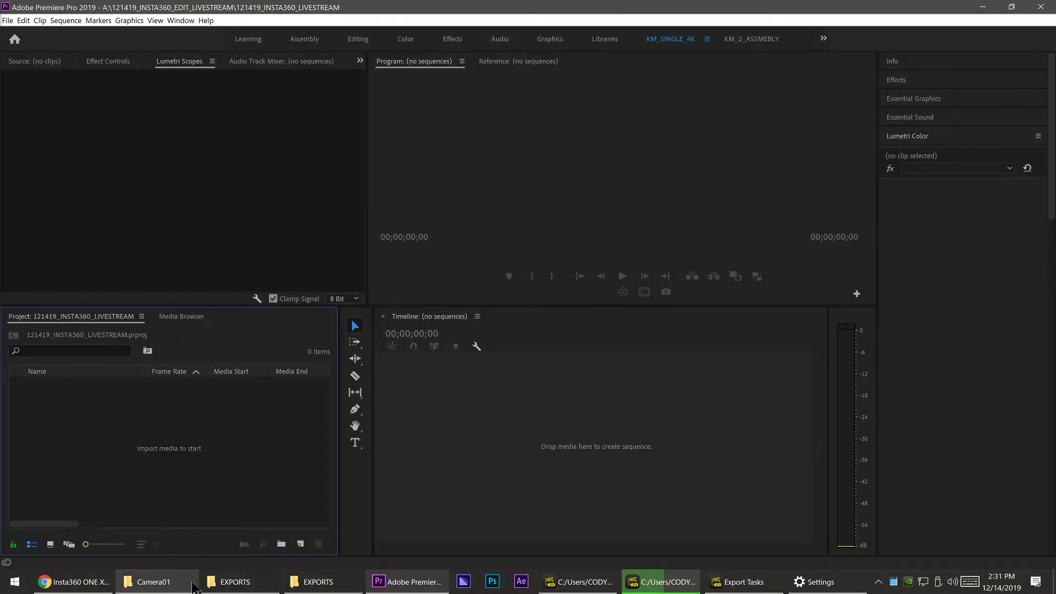
mouse_move(194, 588)
left_click(153, 582)
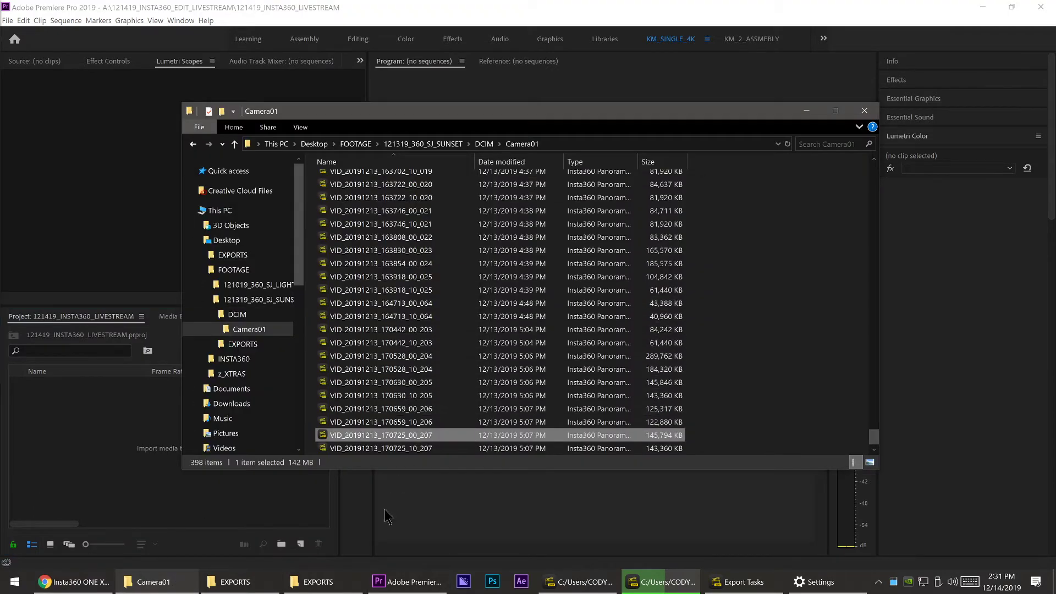
mouse_move(394, 586)
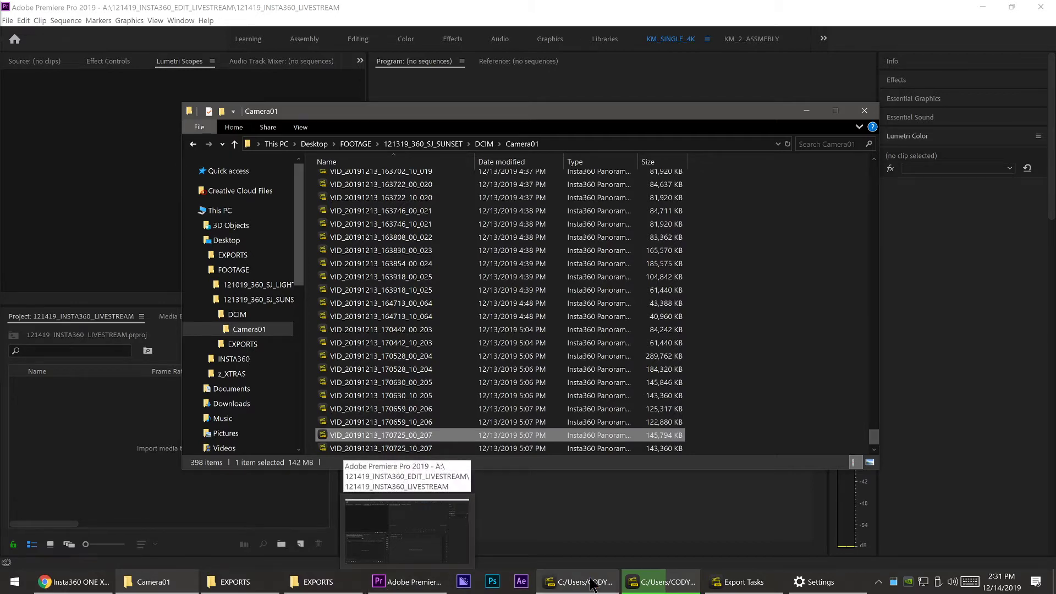
mouse_move(659, 588)
left_click(660, 528)
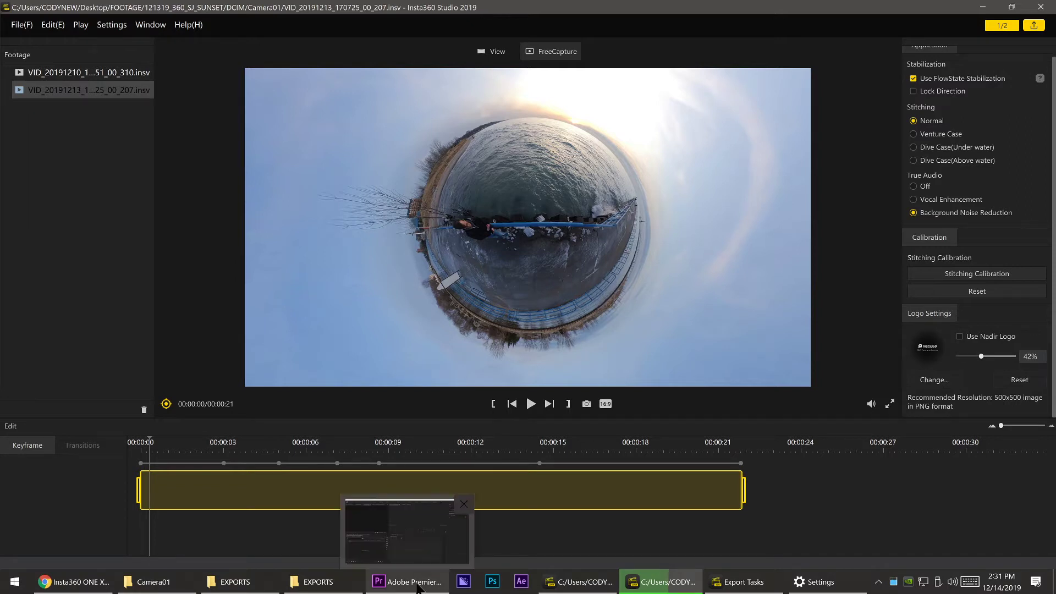
left_click(407, 530)
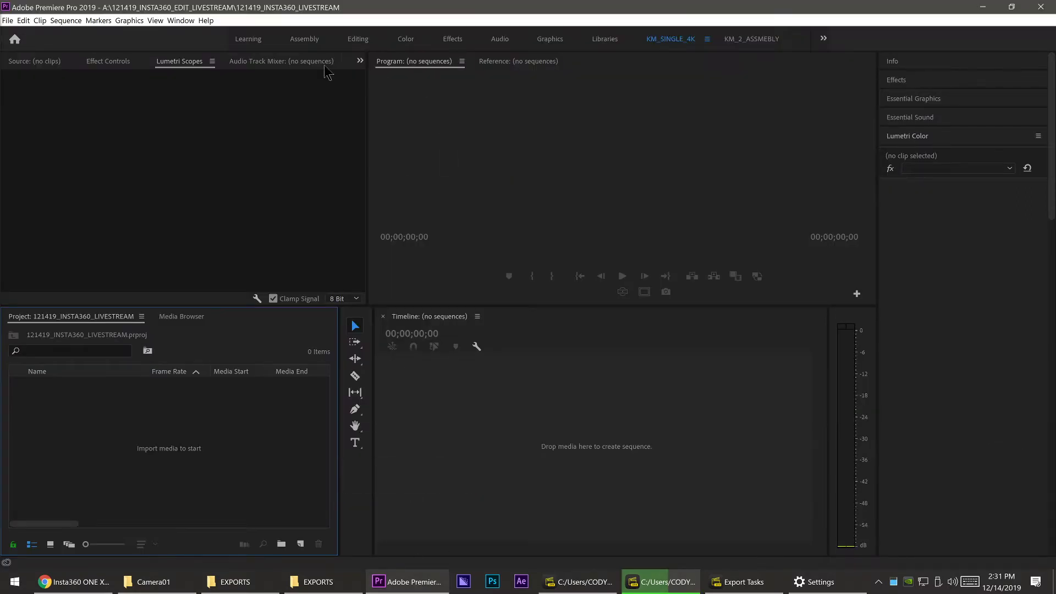
left_click(154, 581)
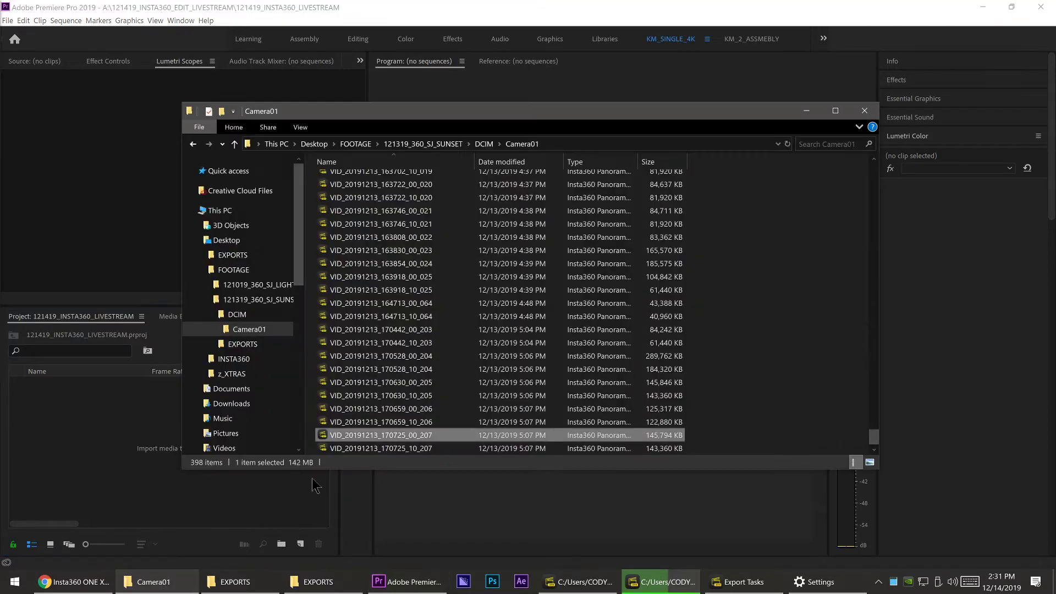
right_click(767, 211)
mouse_move(787, 218)
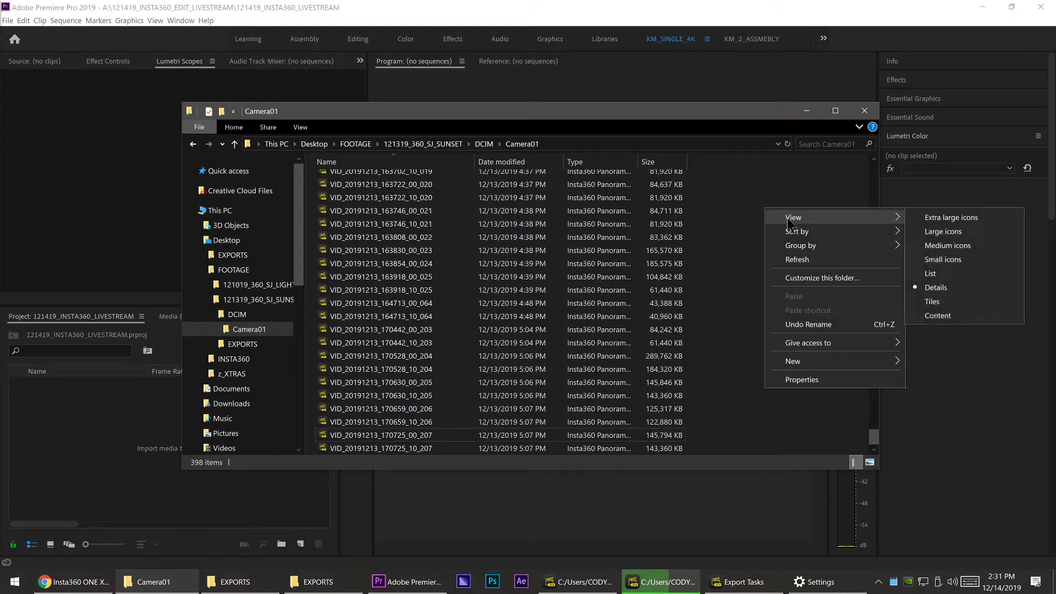
left_click(946, 230)
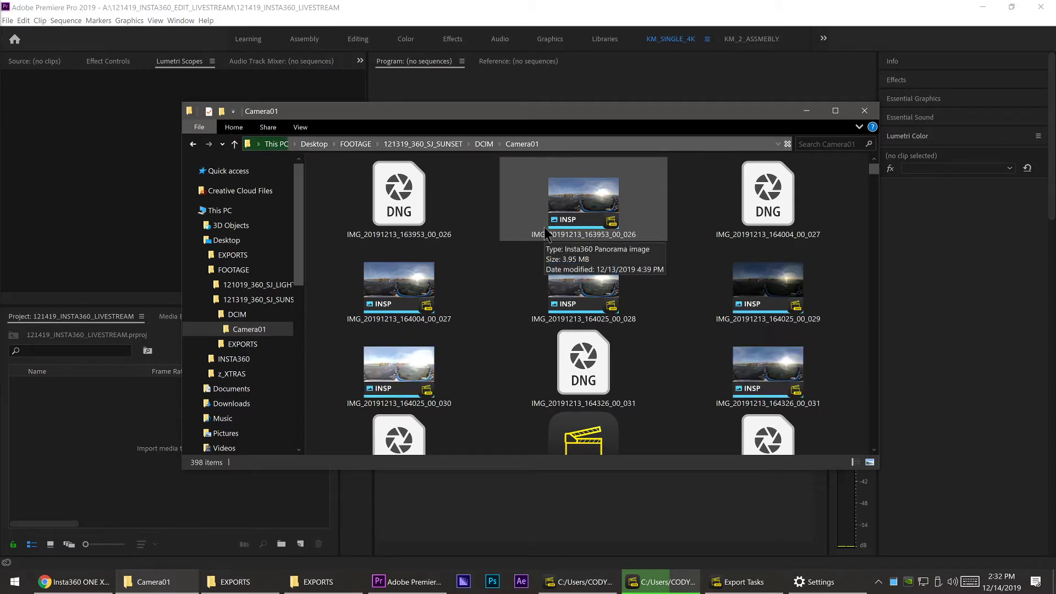
Step: Browse the Camera01 thumbnails to examine how the single-lens and panoramic INSV videos differ
scroll(570, 265, "down", 10)
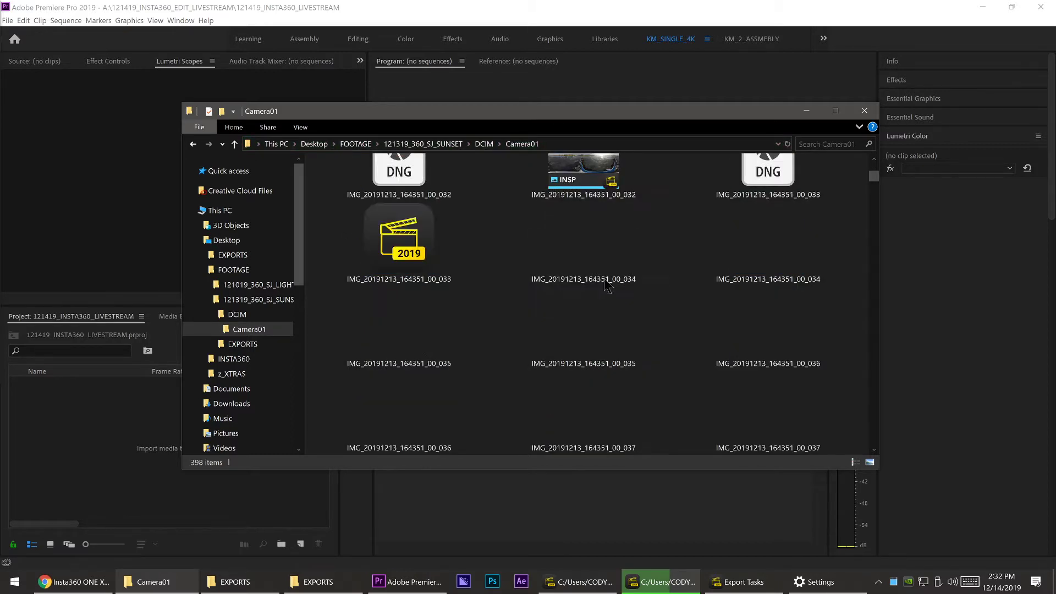
scroll(615, 261, "down", 20)
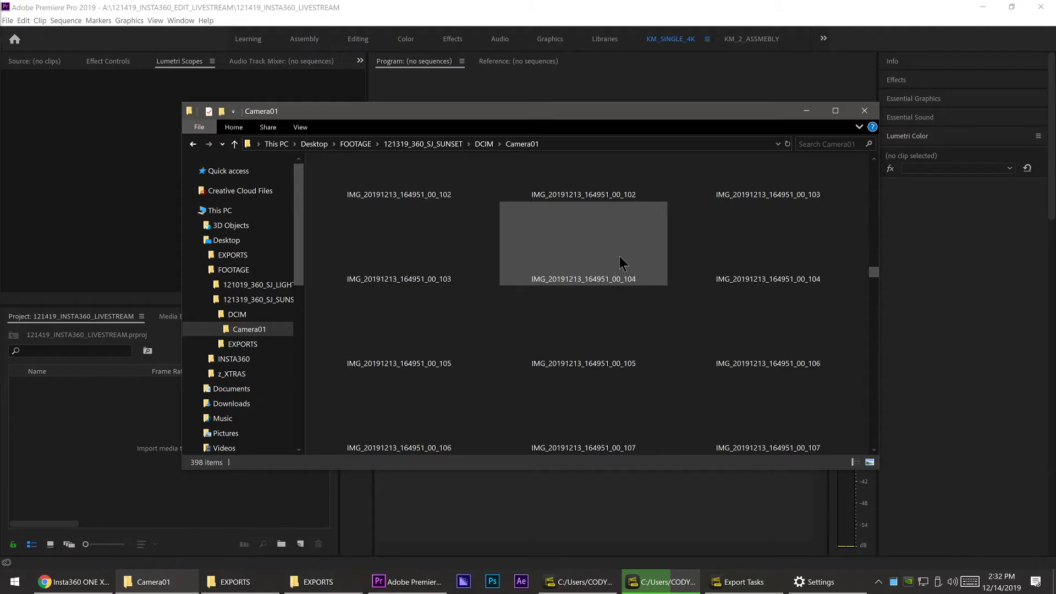
scroll(620, 248, "down", 15)
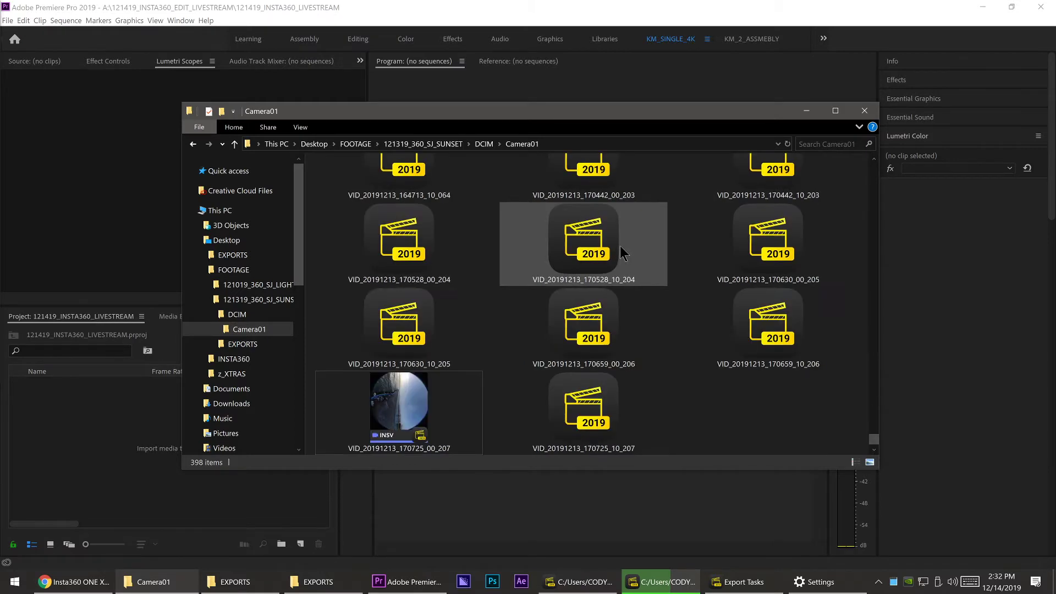
scroll(568, 284, "up", 2)
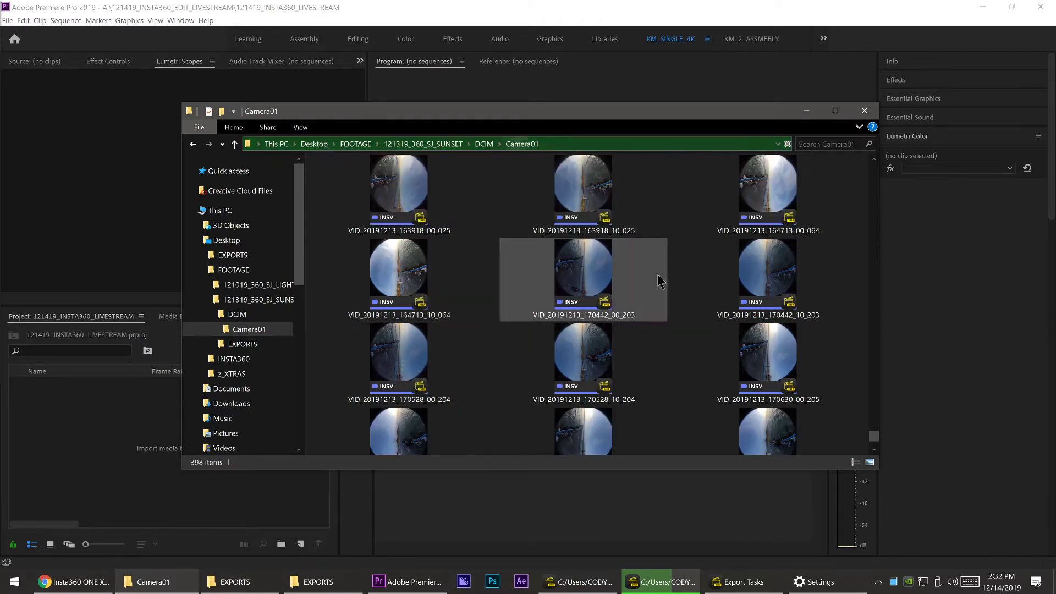
left_click(786, 286)
scroll(786, 286, "up", 5)
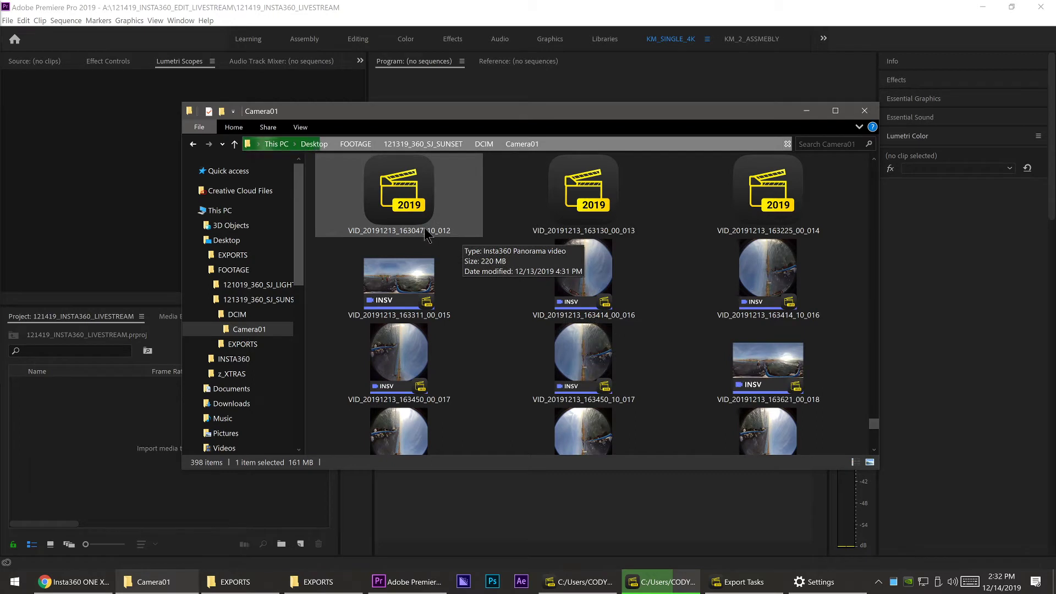
scroll(403, 247, "up", 2)
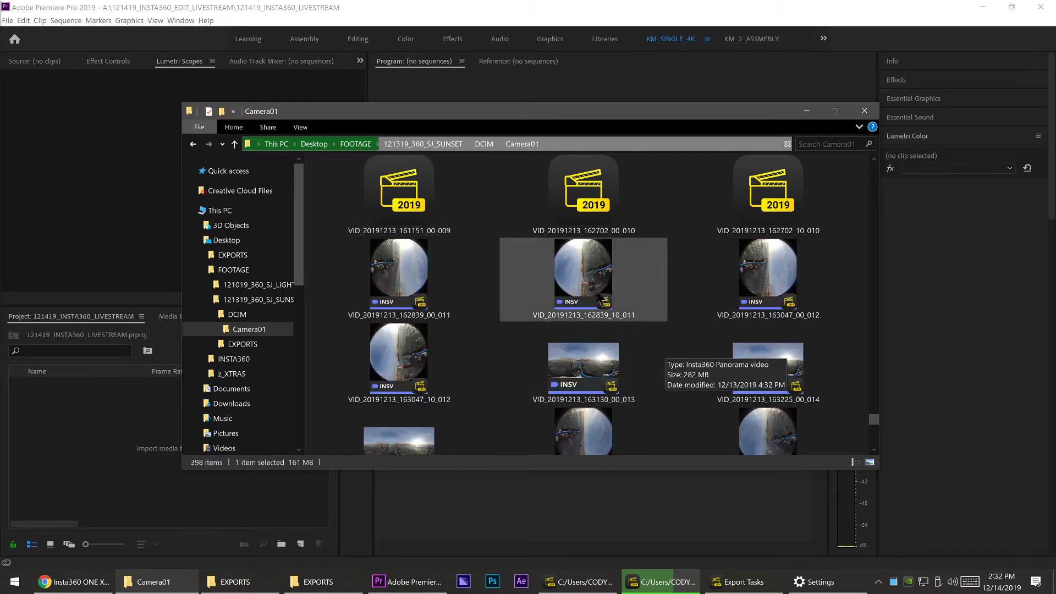
scroll(575, 269, "up", 3)
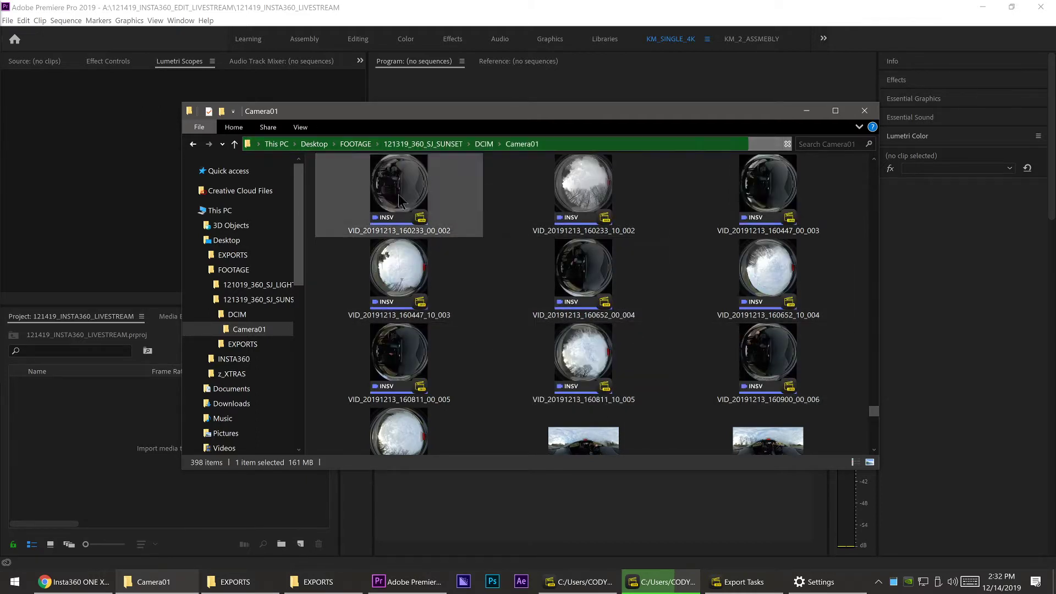
Step: Import both VID_20191210_181851 clips from the 121019_360_SJ_LIGHTUPTHEBLUFF folder into the Premiere Pro project
left_click(353, 145)
double_click(362, 180)
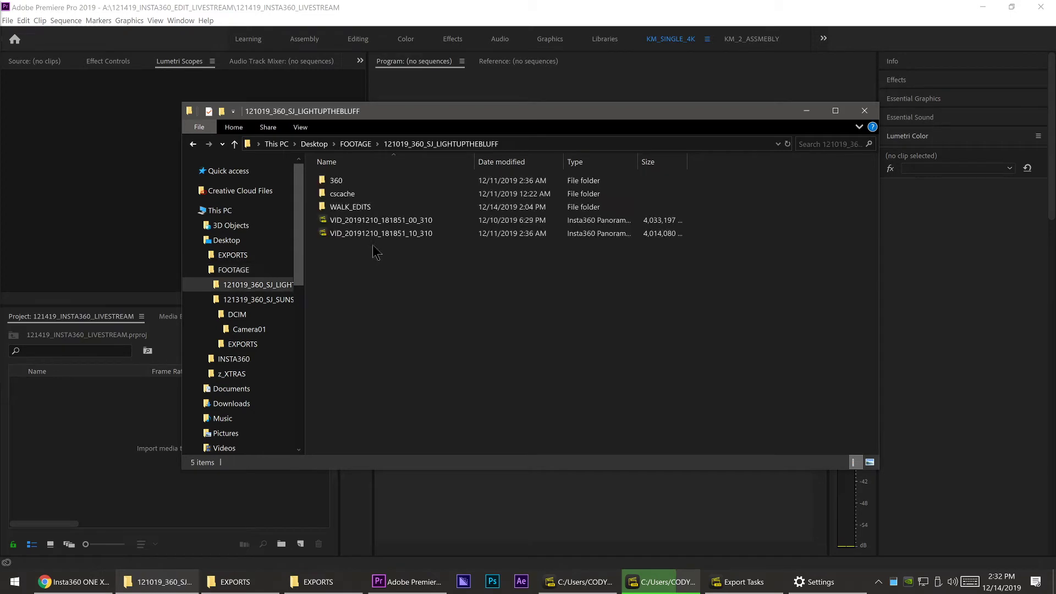
left_click_drag(355, 254, 91, 448)
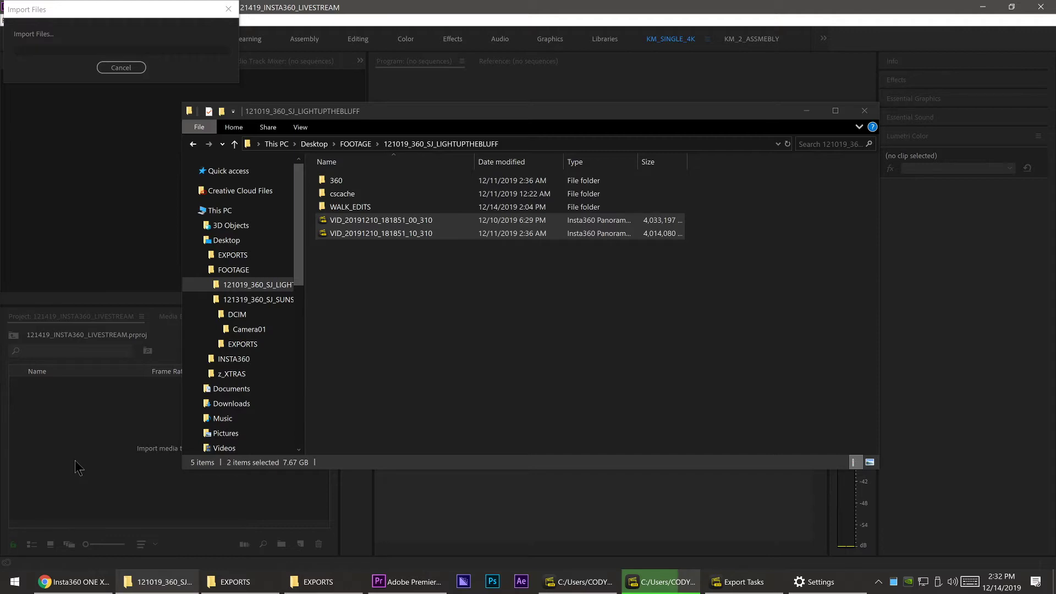
left_click(129, 8)
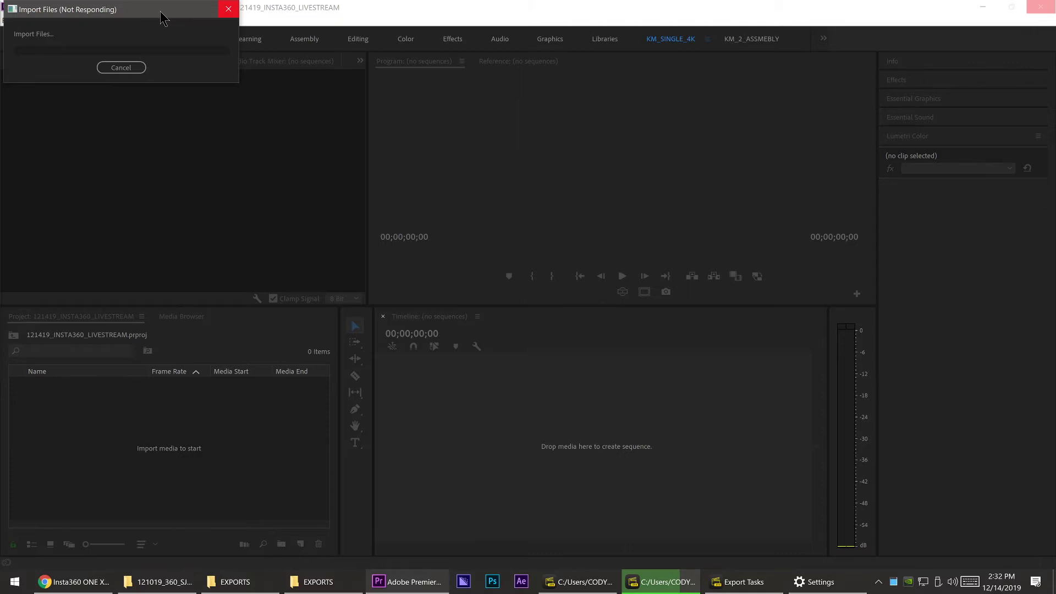
left_click(660, 582)
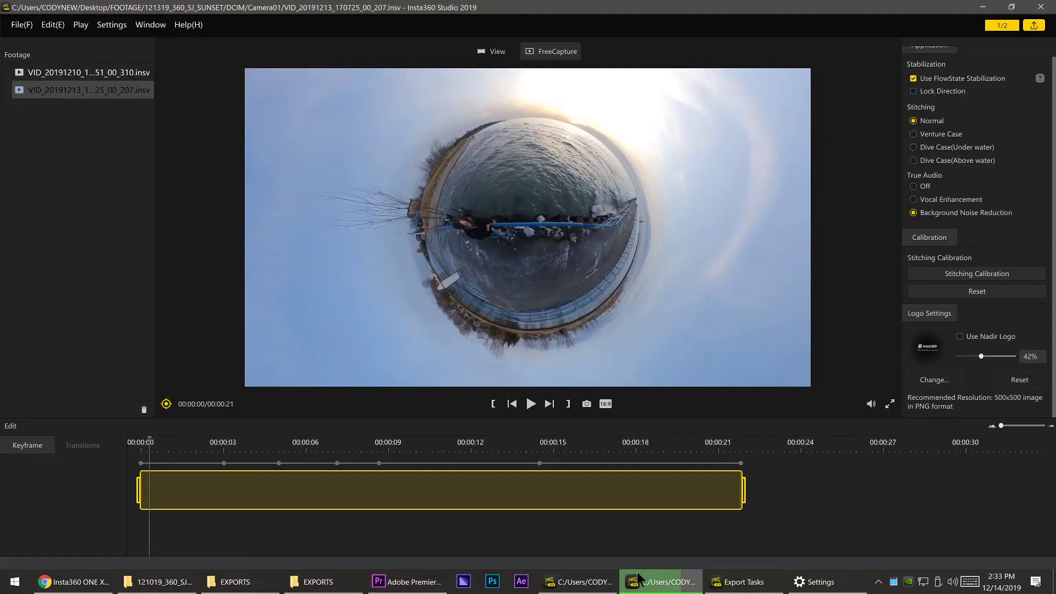
left_click(404, 582)
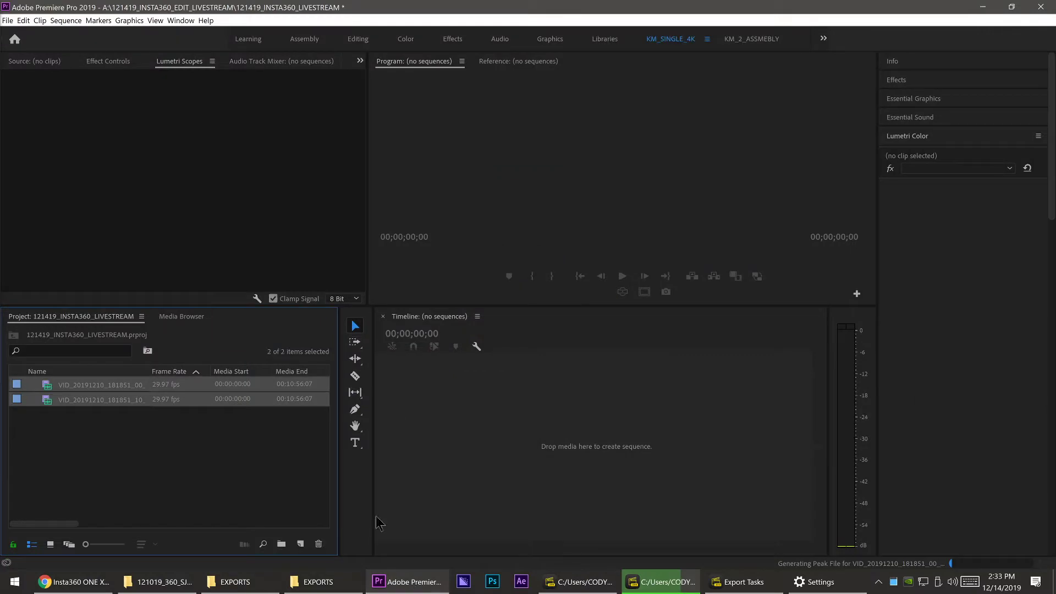
Step: Create a sequence from both imported VID_20191210_181851 clips
left_click(135, 462)
left_click_drag(40, 445, 50, 379)
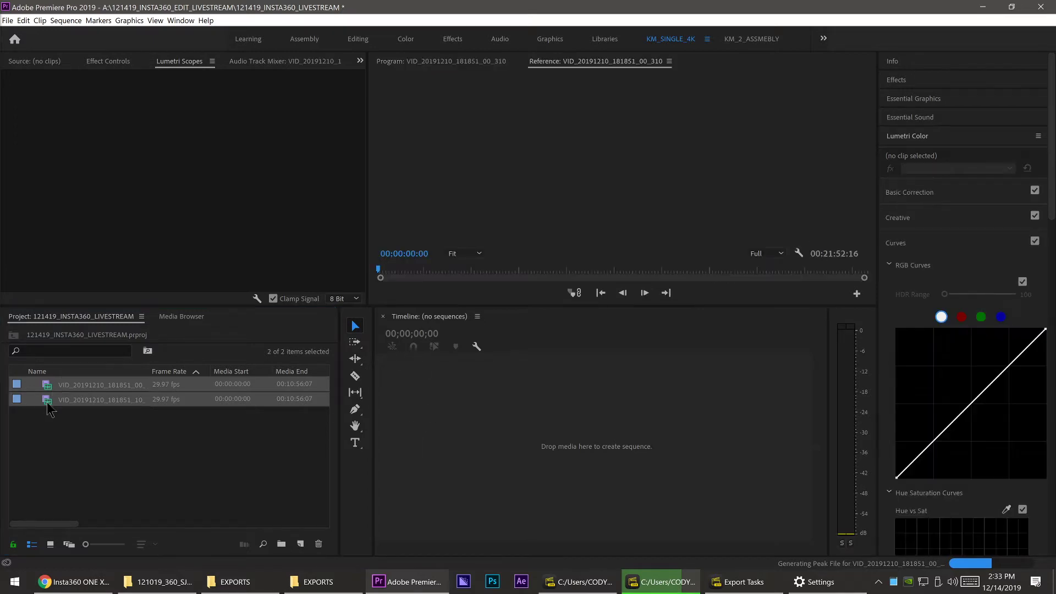
left_click_drag(49, 410, 550, 437)
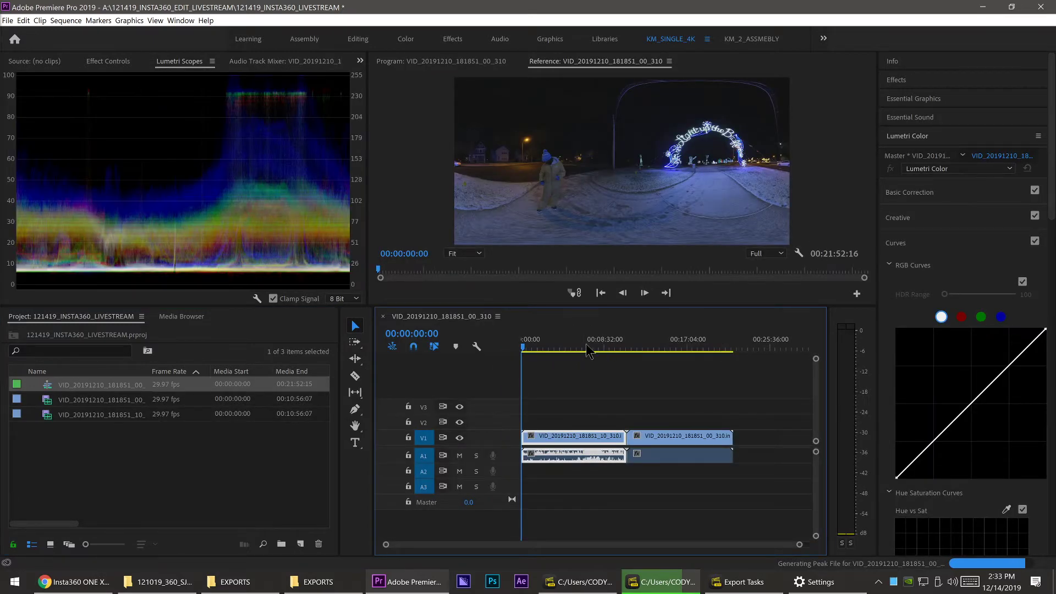
Step: Compare the opening frames of both clips and stack the 00_310 clip above the 10_310 clip at the sequence start
left_click(635, 348)
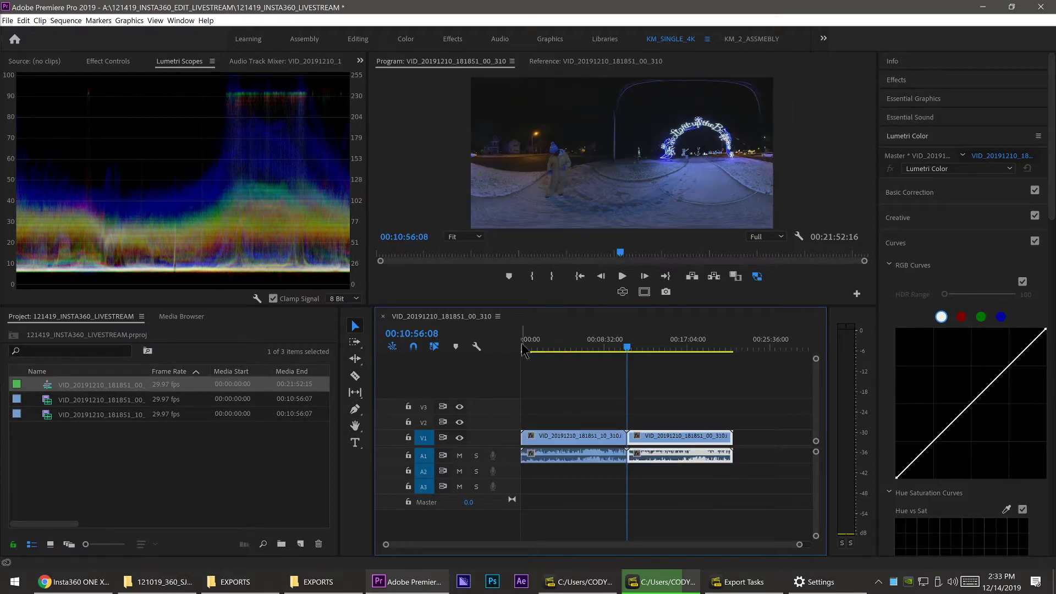
left_click(523, 350)
left_click(625, 350)
left_click(523, 350)
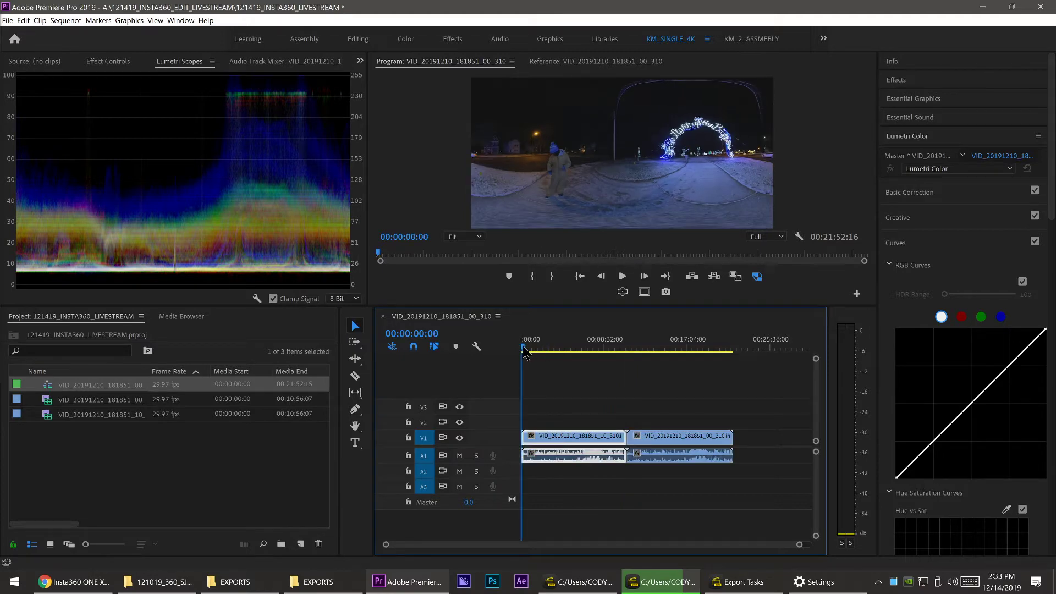
left_click_drag(662, 460, 521, 467)
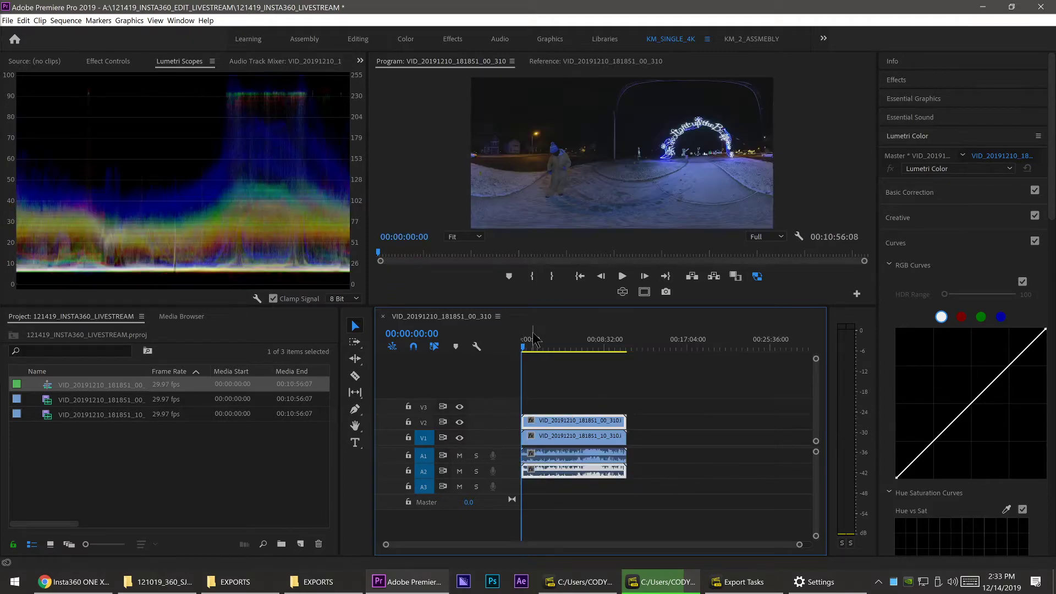
Step: Go to about 43 seconds in the sequence and examine the audio waveforms of the two stacked clips
key("=")
key("=")
key("=")
key("=")
left_click(633, 350)
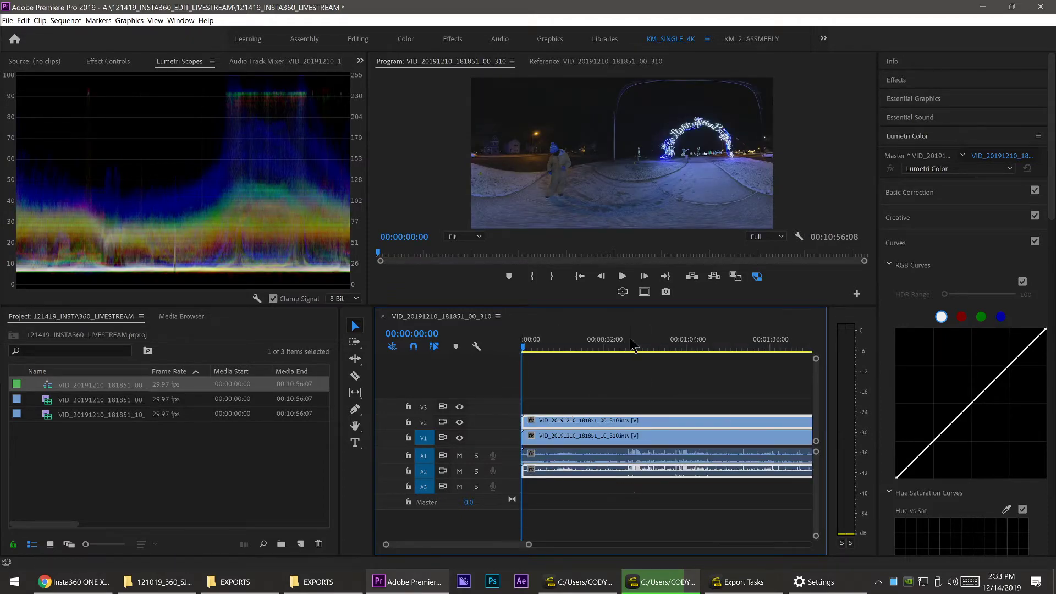
key("=")
key("=")
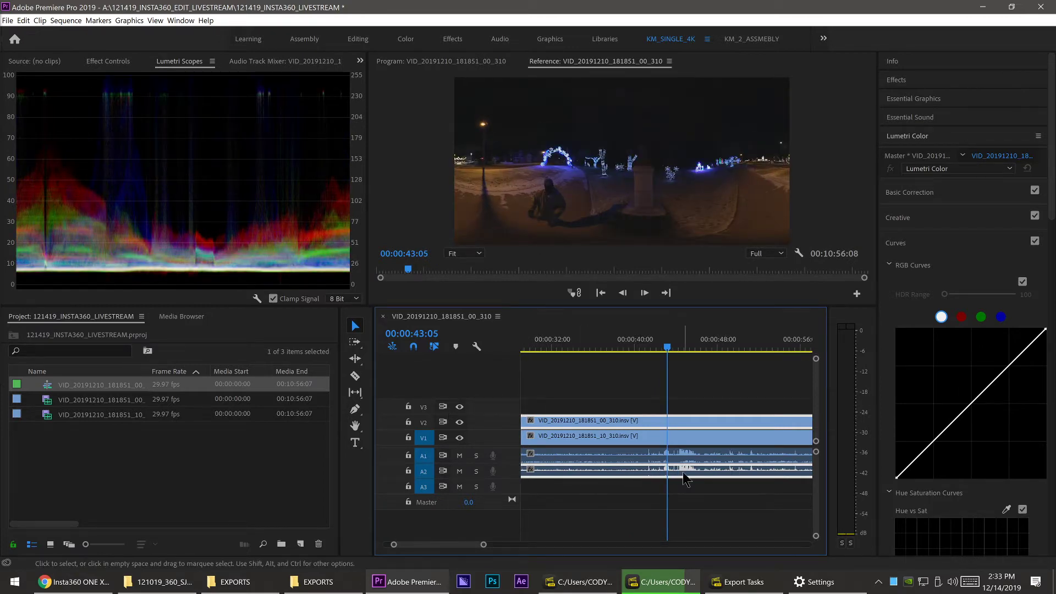
Step: Compare the audio waveforms of the stacked 00_310 and 10_310 clips over the full length of the sequence
key("minus")
key("minus")
key("minus")
key("minus")
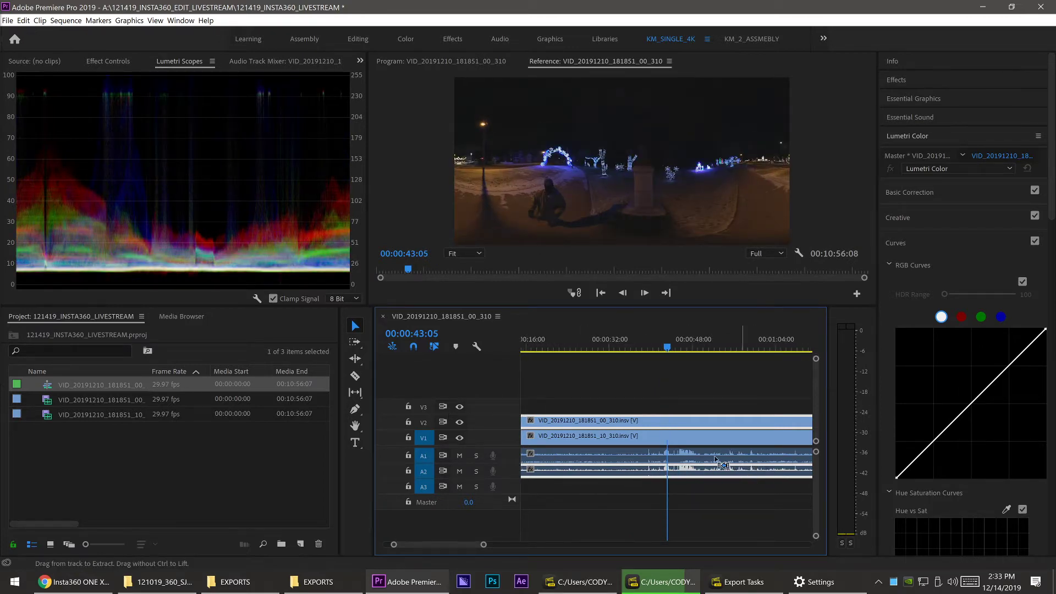
key("minus")
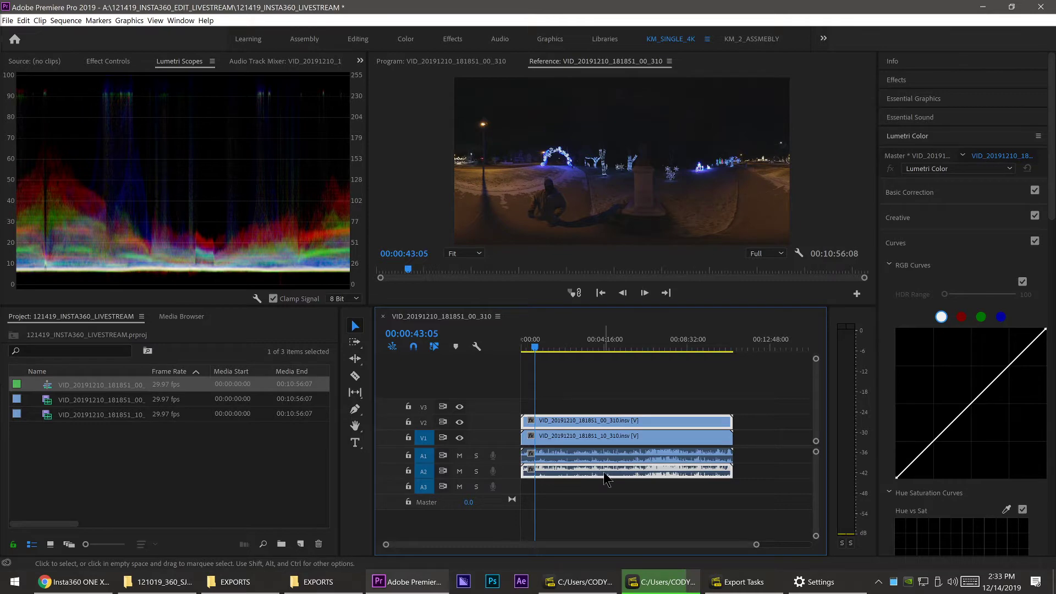
left_click(606, 457)
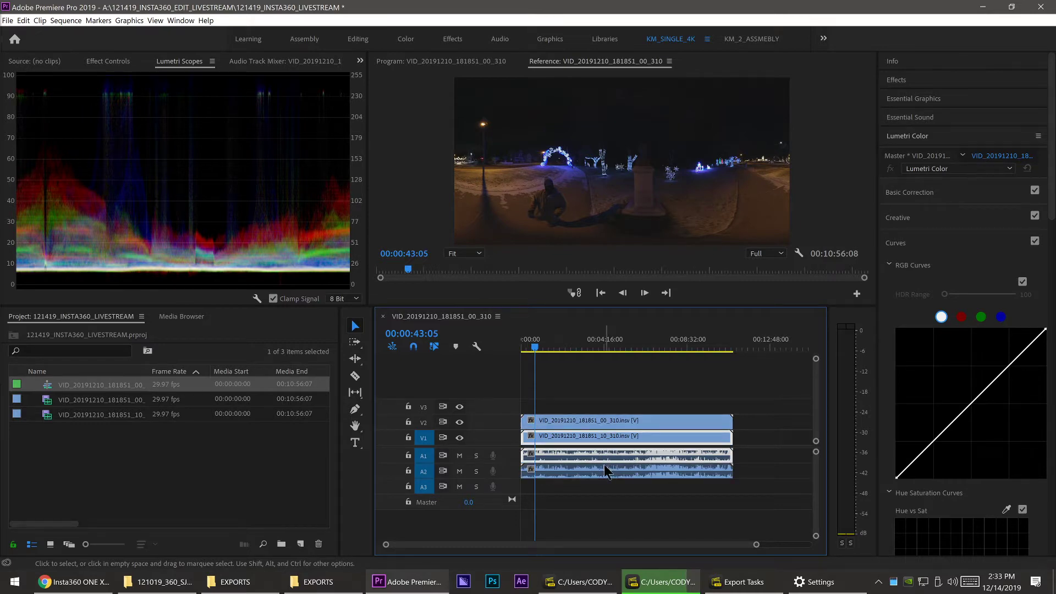
left_click(605, 472)
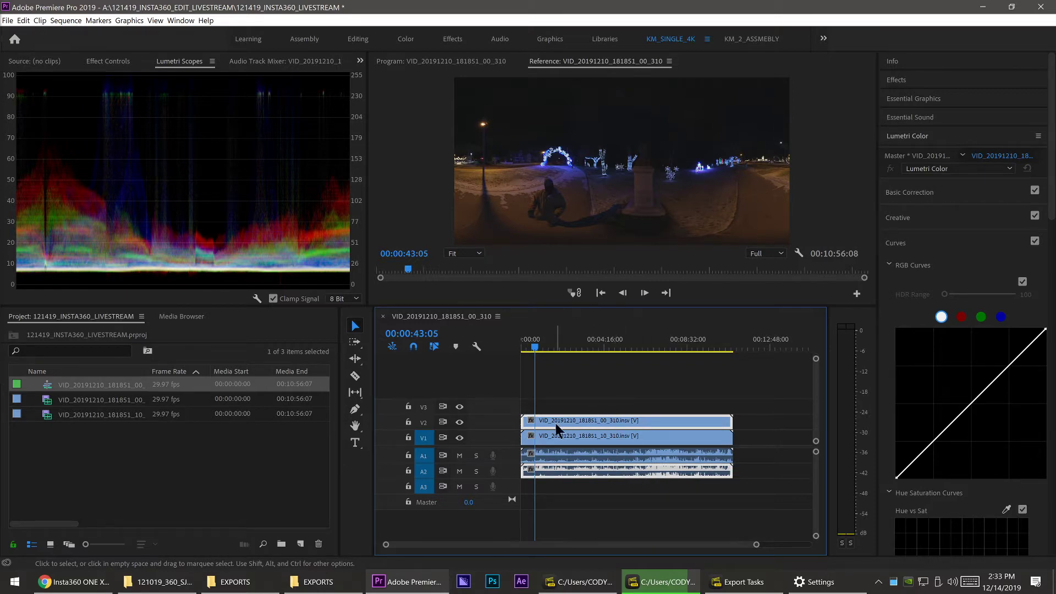
Step: Hide track V2 and delete the 00_310 clip with its audio from the sequence
left_click(459, 422)
key("Delete")
Step: Widen the project's Name column and delete VID_20191210_181851_10_310.insv from the project together with its sequence references
left_click(64, 414)
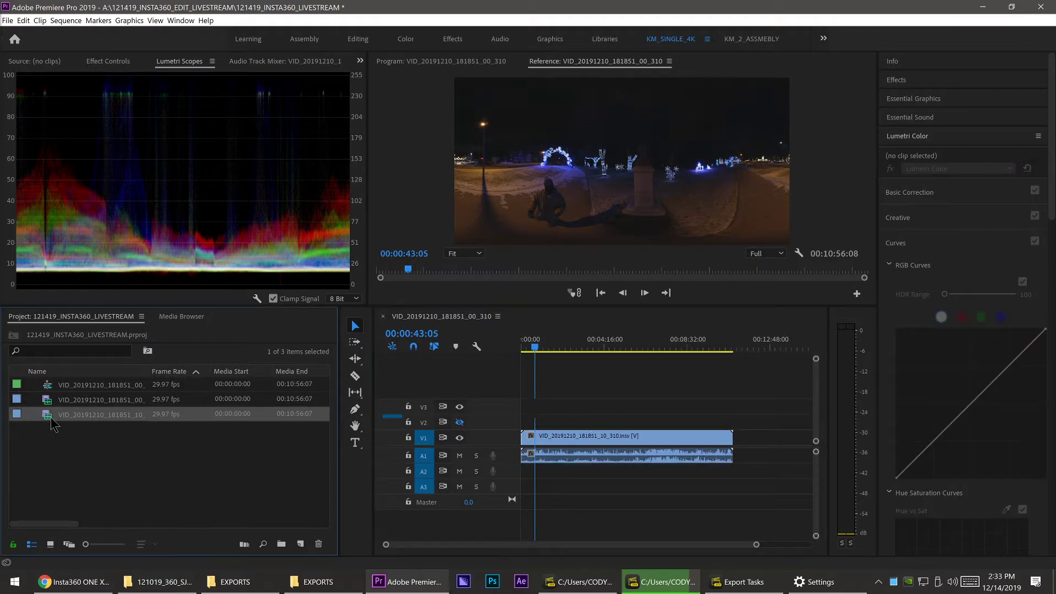
left_click_drag(151, 370, 214, 370)
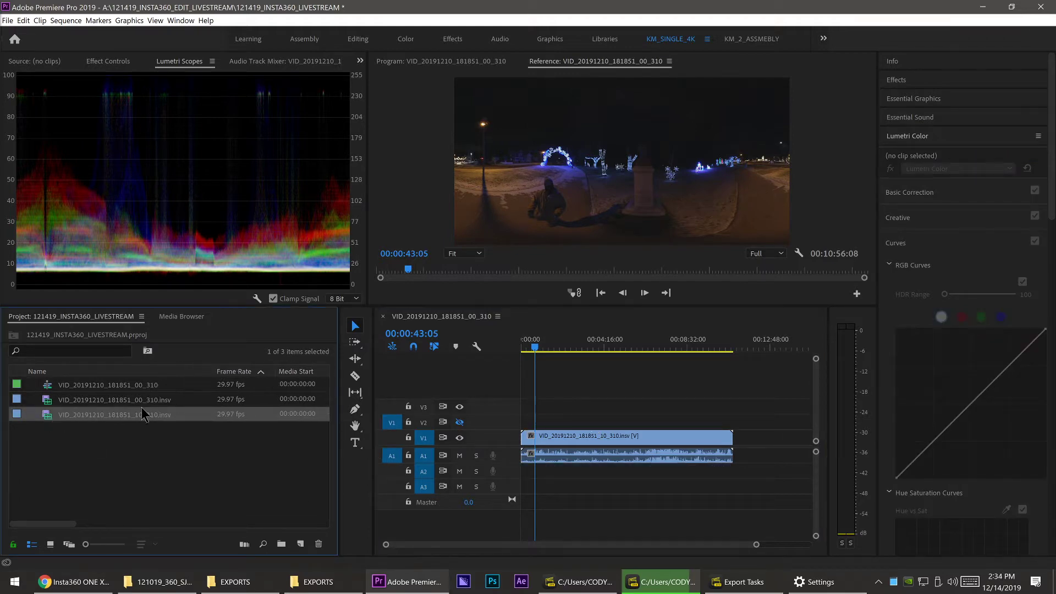
left_click(114, 452)
left_click(52, 416)
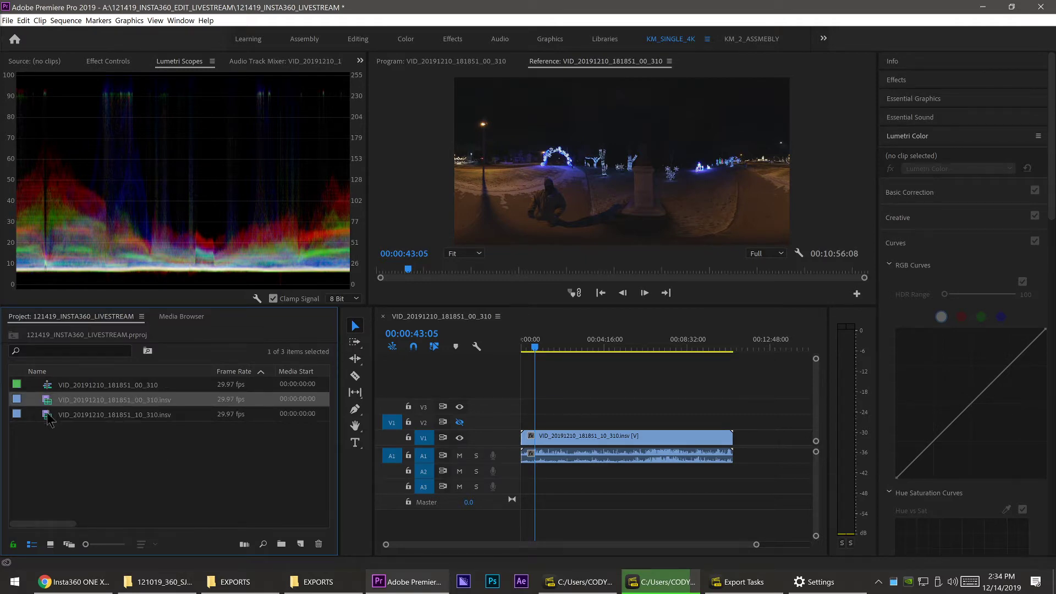
key("Delete")
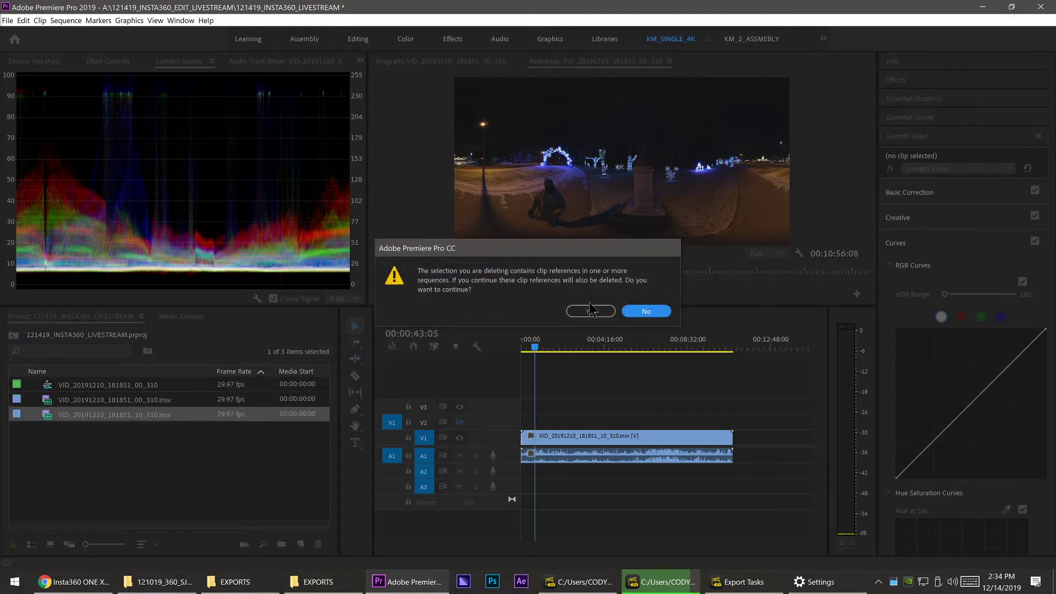
left_click(588, 311)
Step: Place VID_20191210_181851_00_310.insv on track V1 at the sequence start and return the playhead to 00:00:00:00
double_click(52, 404)
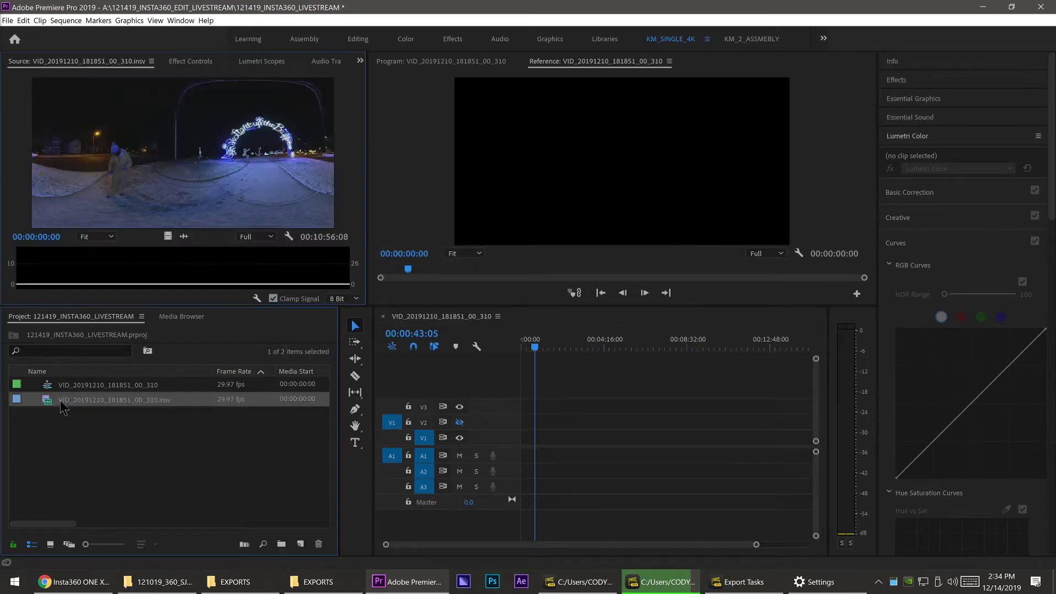
left_click_drag(51, 408, 525, 448)
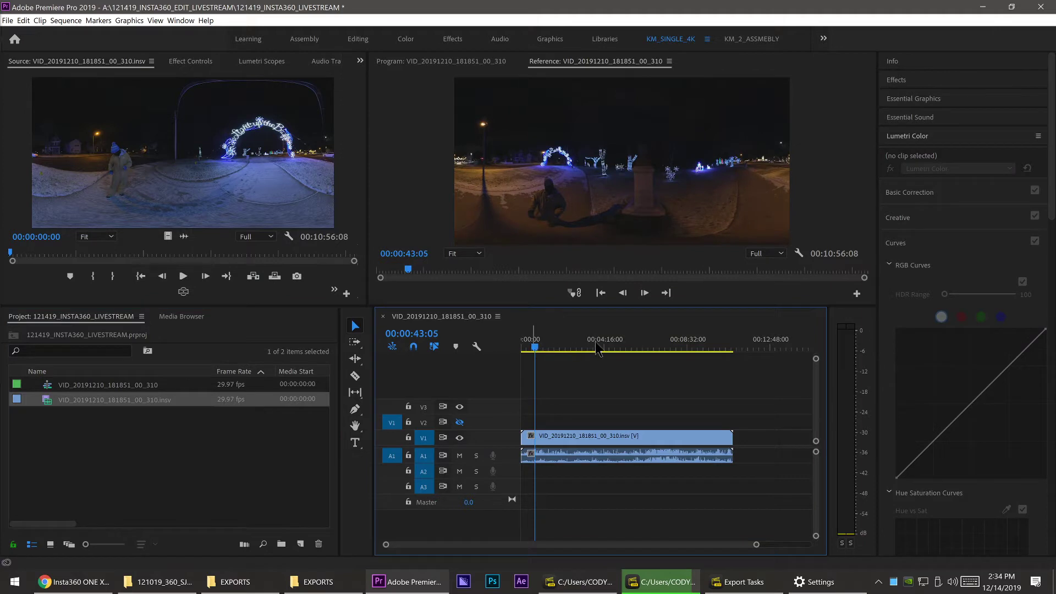
left_click(607, 346)
left_click(525, 346)
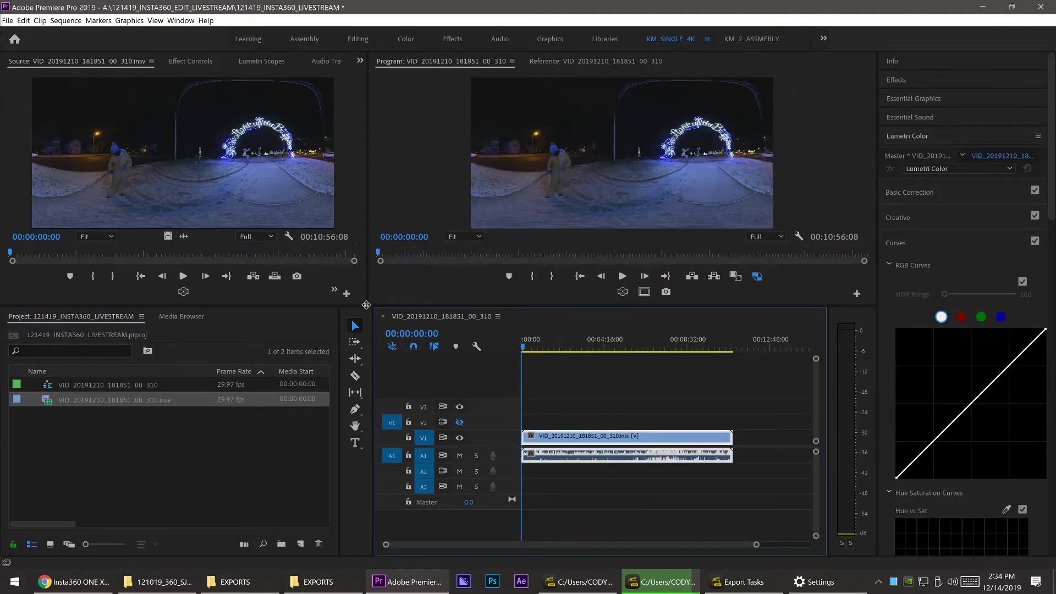
Step: Enlarge the Program monitor and turn off its proxy display
left_click_drag(365, 305, 263, 379)
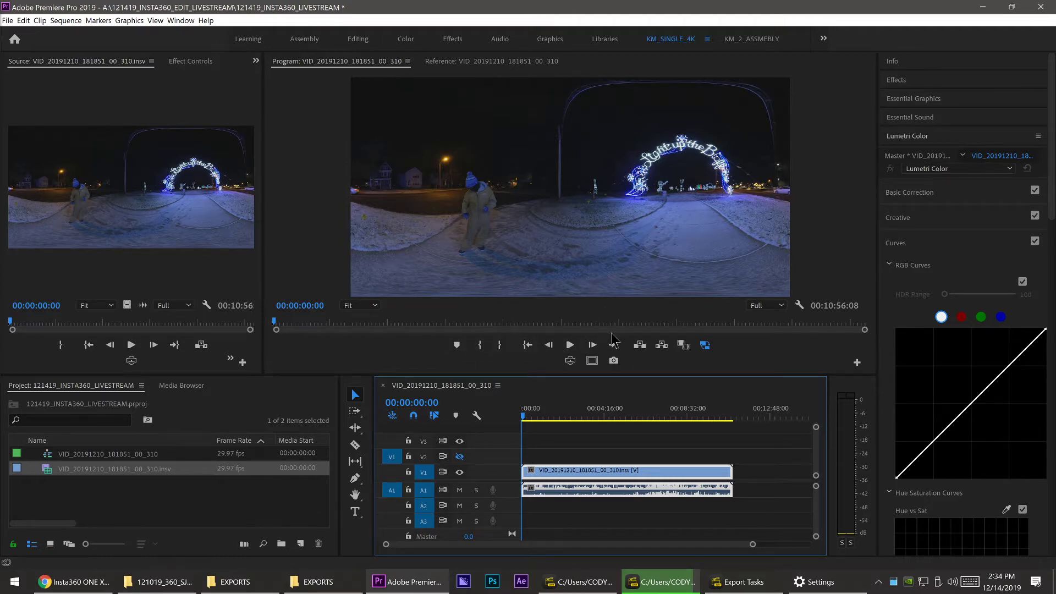
left_click(706, 346)
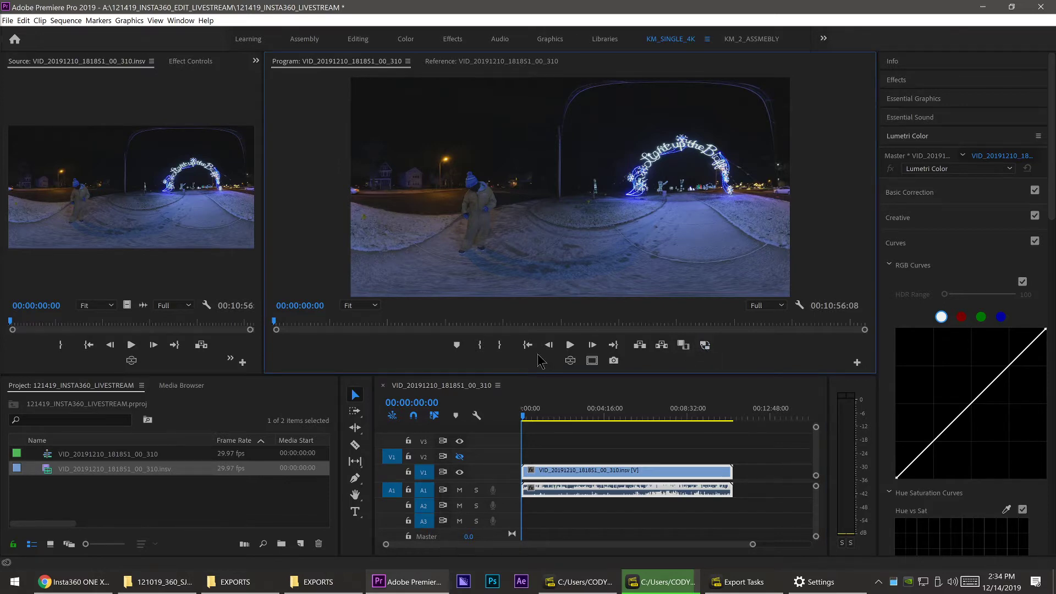
Step: Look around in VR display toward the lit arch, check that view at about 2:25, and switch back to the flat display
left_click(570, 360)
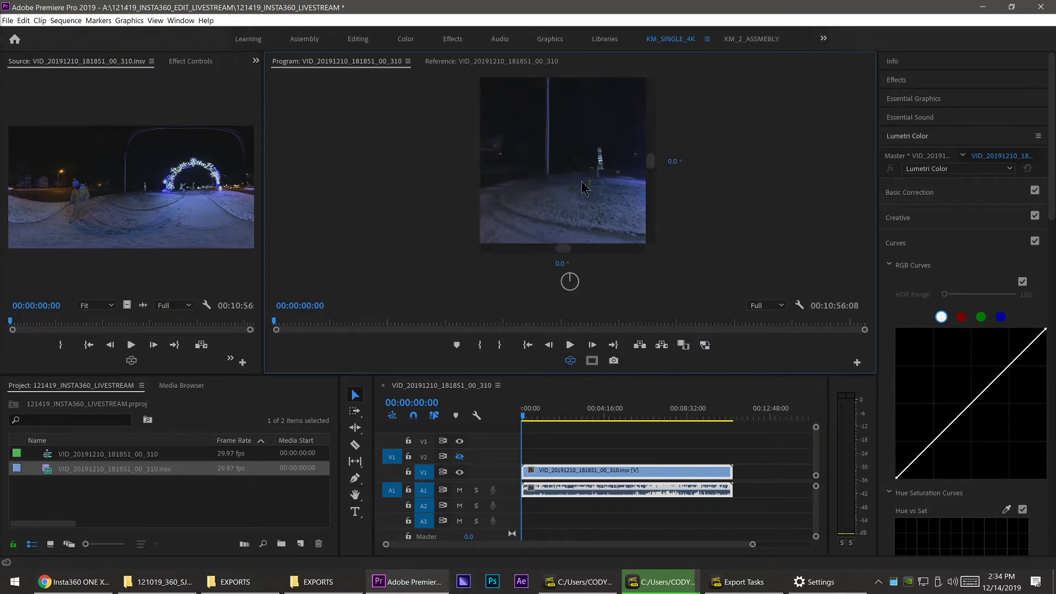
left_click_drag(592, 148, 474, 148)
left_click_drag(640, 155, 286, 162)
left_click_drag(565, 175, 468, 193)
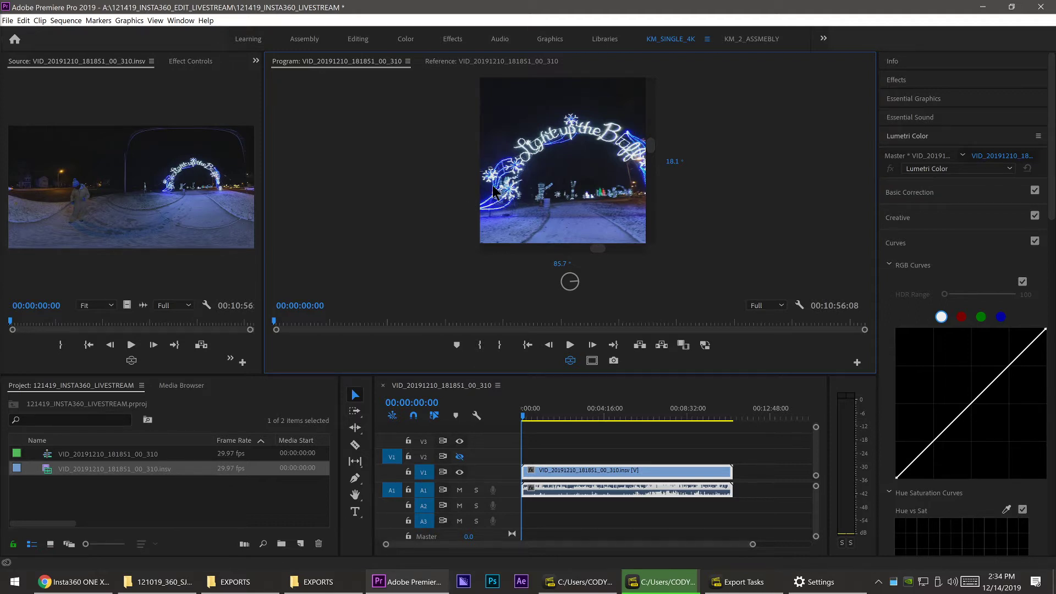
left_click_drag(576, 153, 579, 158)
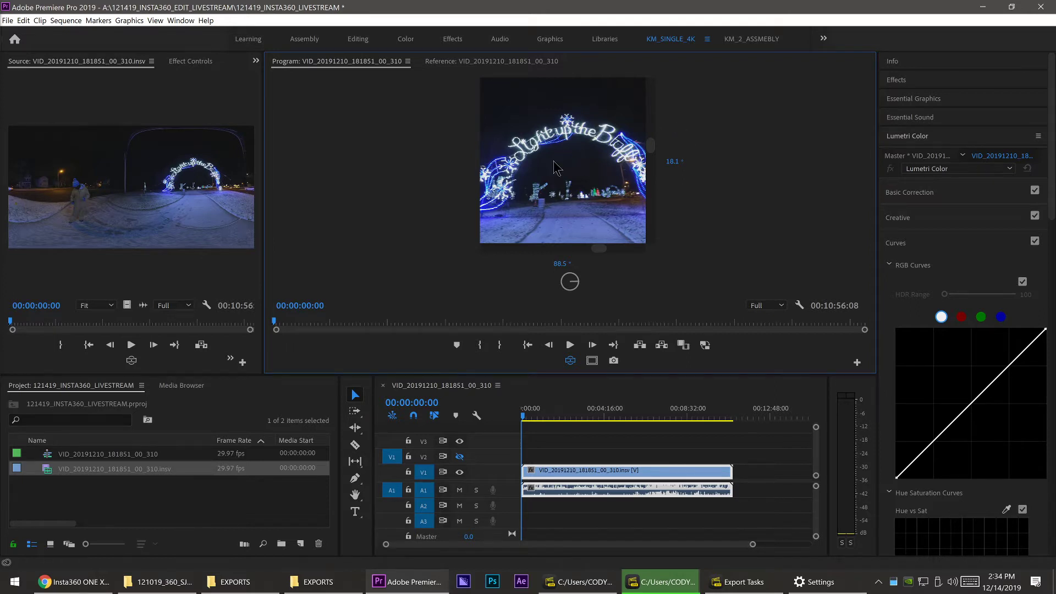
left_click_drag(556, 168, 559, 171)
left_click_drag(527, 424, 570, 414)
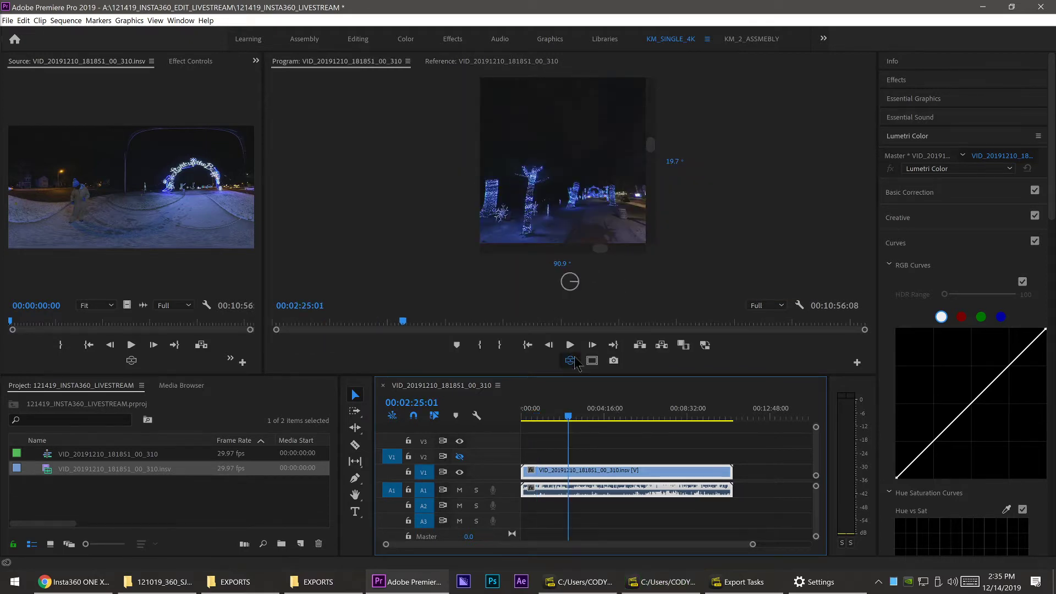
left_click(569, 363)
Step: Examine the flat 360 footage from about 6:50 to 7:02 and return to the sequence start
left_click_drag(583, 419, 655, 418)
key("=")
key("=")
key("=")
key("=")
key("=")
key("=")
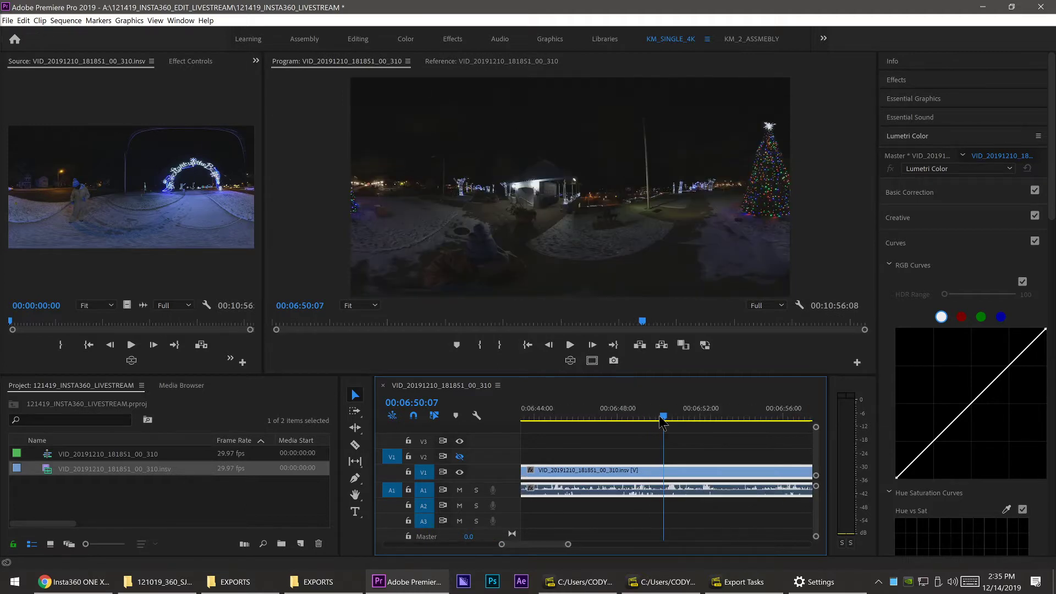
left_click_drag(664, 420, 796, 418)
key("-")
key("-")
key("-")
key("-")
key("-")
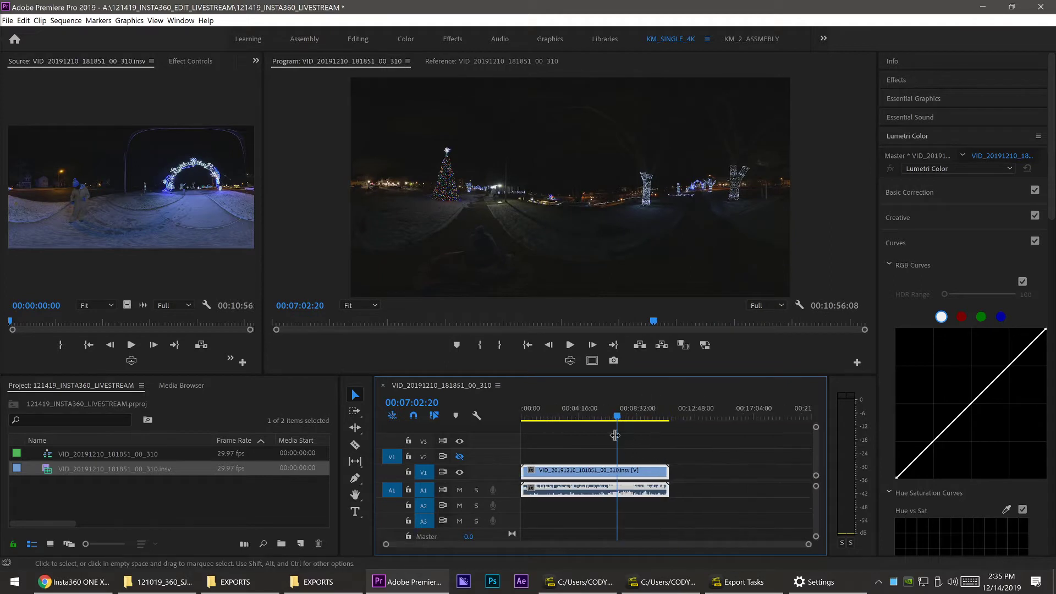
left_click_drag(569, 418, 427, 411)
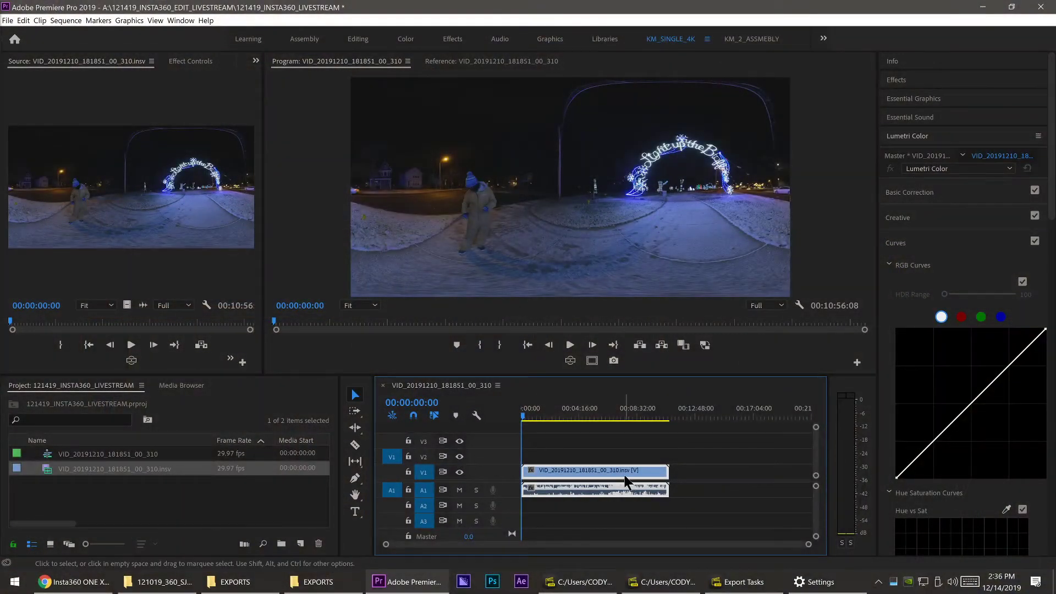
Step: Check the Insta360 export tasks, then switch to Insta360 Studio 2019 and open the VID_20191210_181851_00_310 clip
left_click(739, 582)
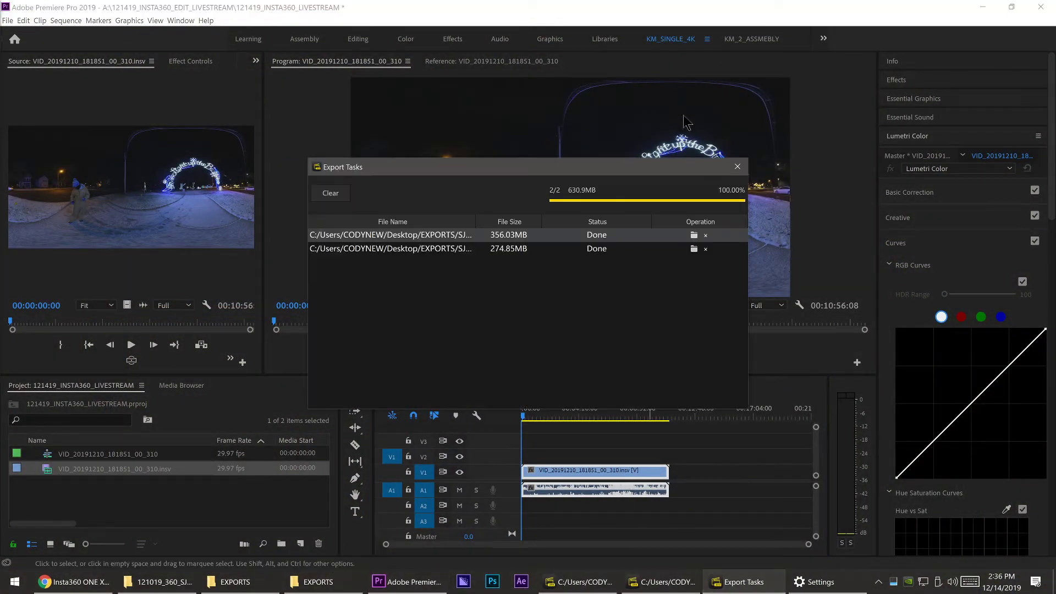
left_click(737, 168)
left_click(735, 582)
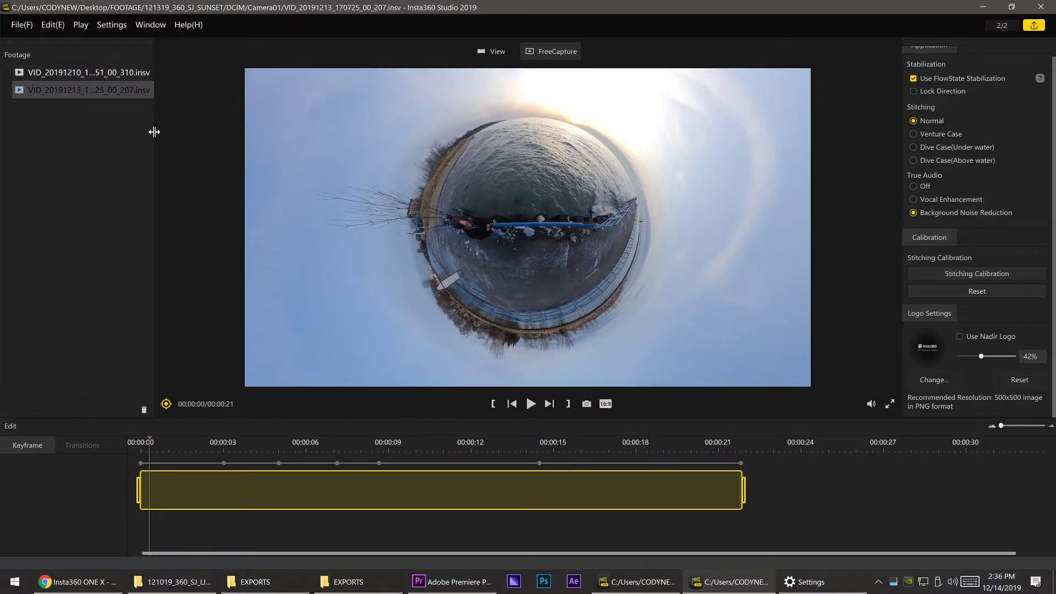
left_click(85, 72)
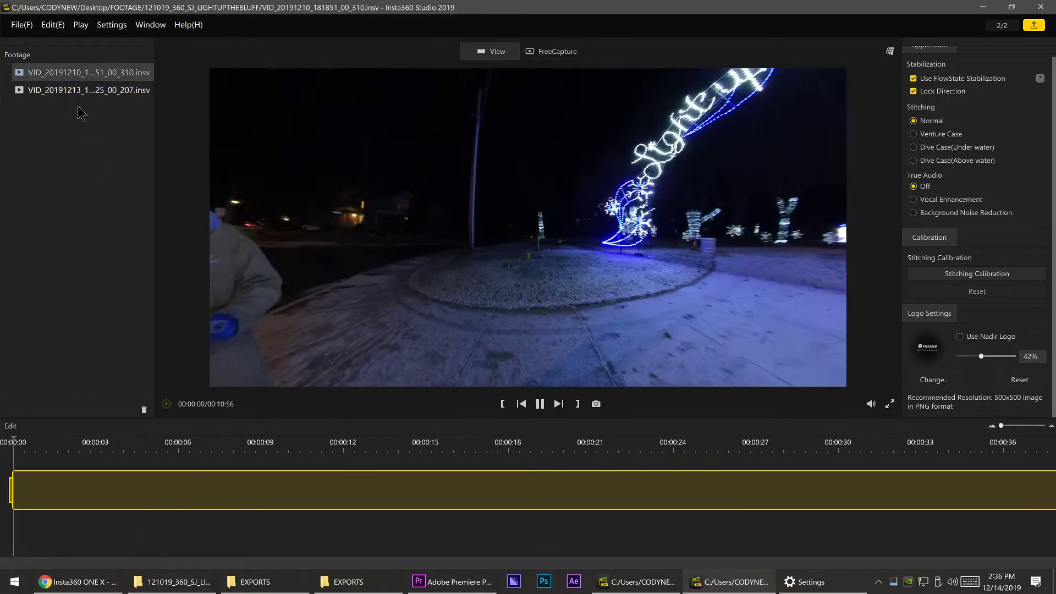
Step: Remove the VID_20191213 clip from the footage list and pause playback of the remaining clip
left_click(79, 89)
key("Delete")
left_click(78, 117)
key("space")
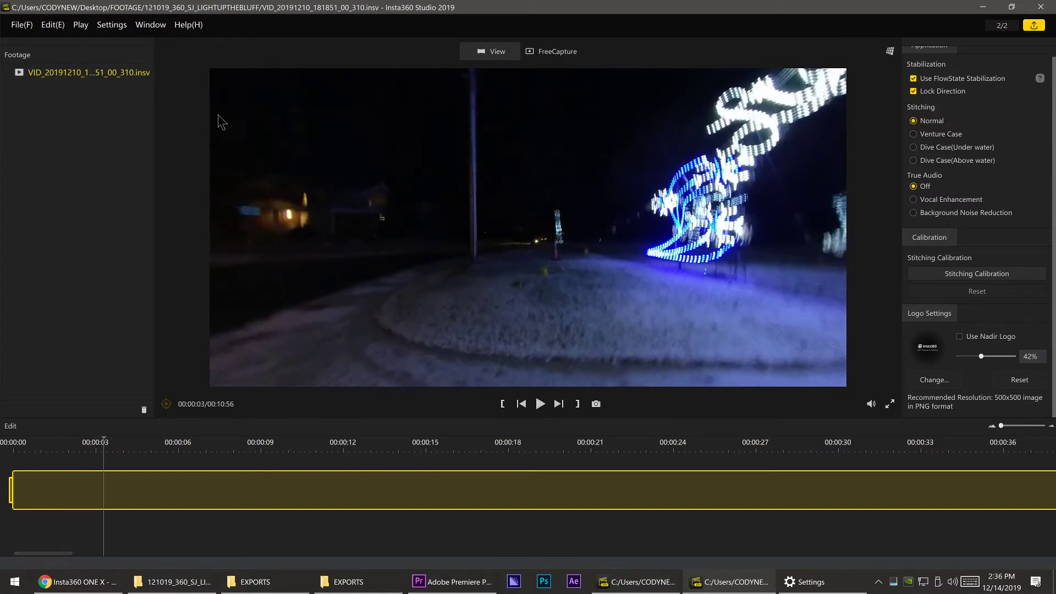
Step: Turn off Lock Direction and aim the preview so the lit "Light up the Bluff" arch is centred
left_click_drag(692, 197, 401, 272)
left_click(1051, 427)
left_click(1051, 427)
left_click(1052, 427)
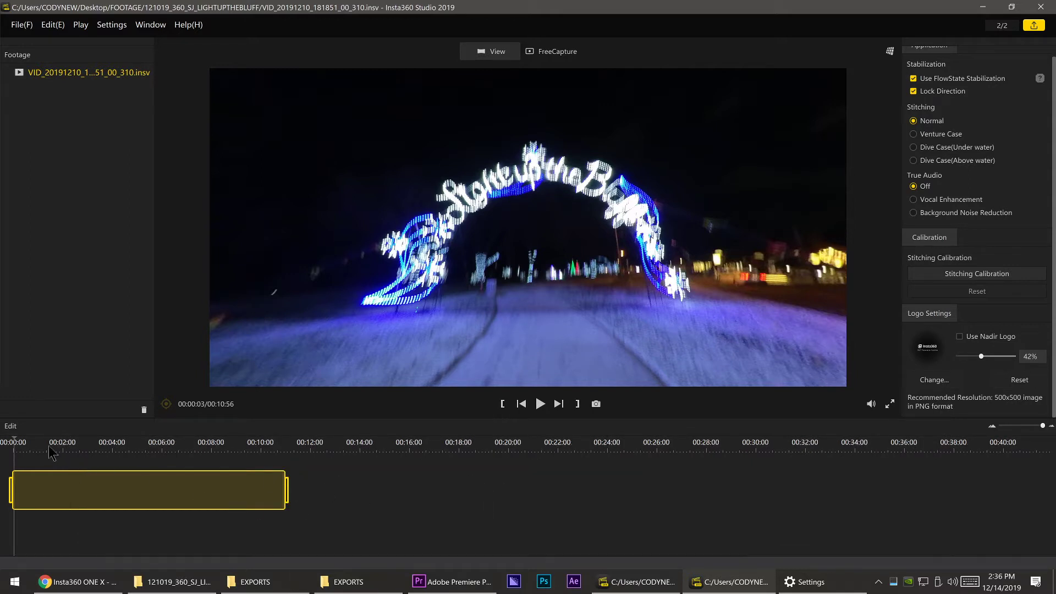
left_click(913, 92)
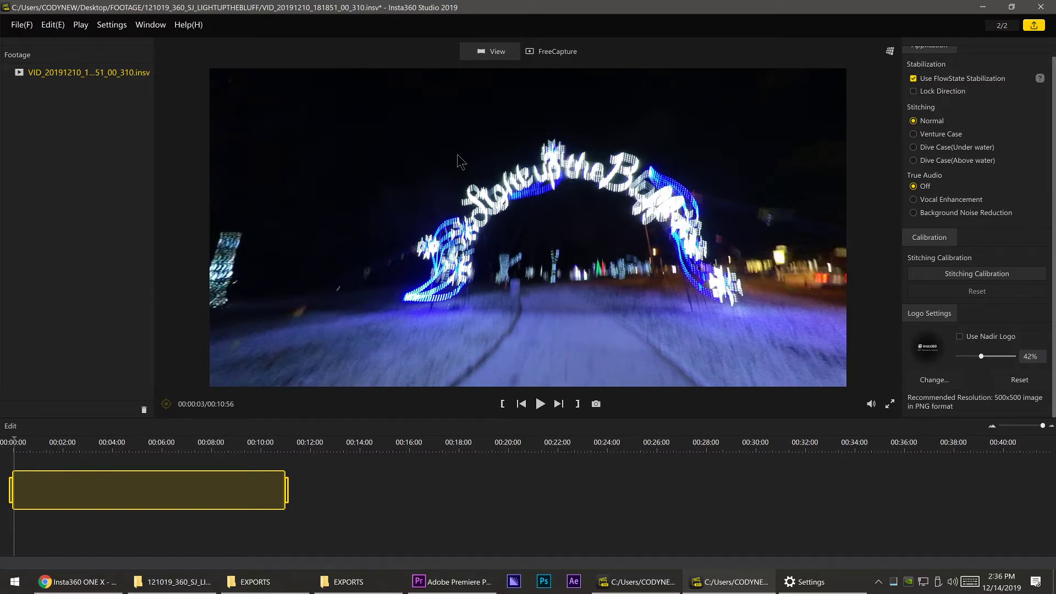
left_click_drag(595, 225, 573, 227)
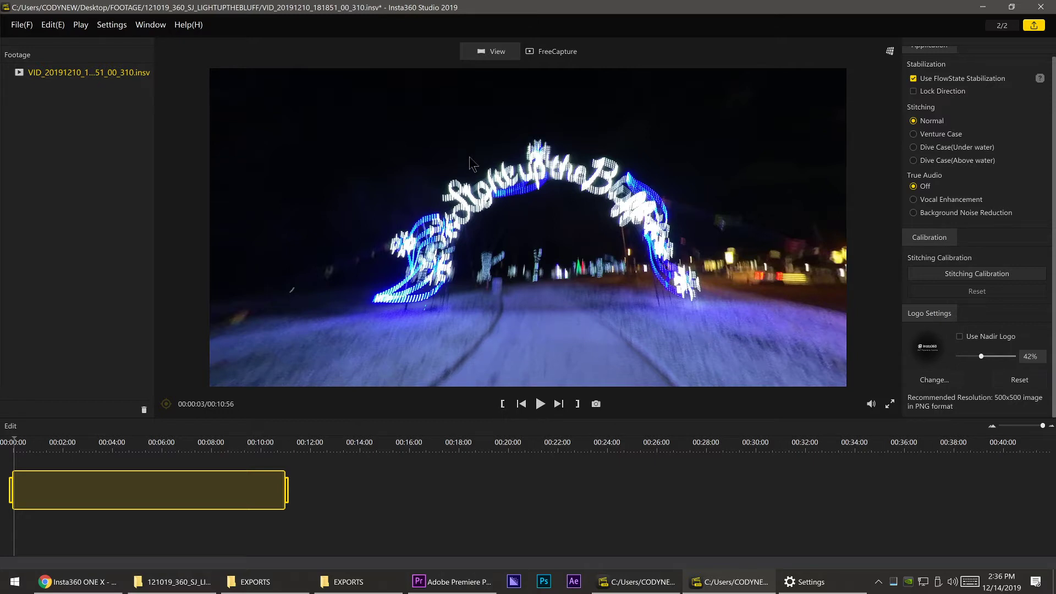
Step: Set the video export to H.265 encoding, accept the automatic bitrate change, and lower the bitrate to 10 Mbps
key("ctrl+s")
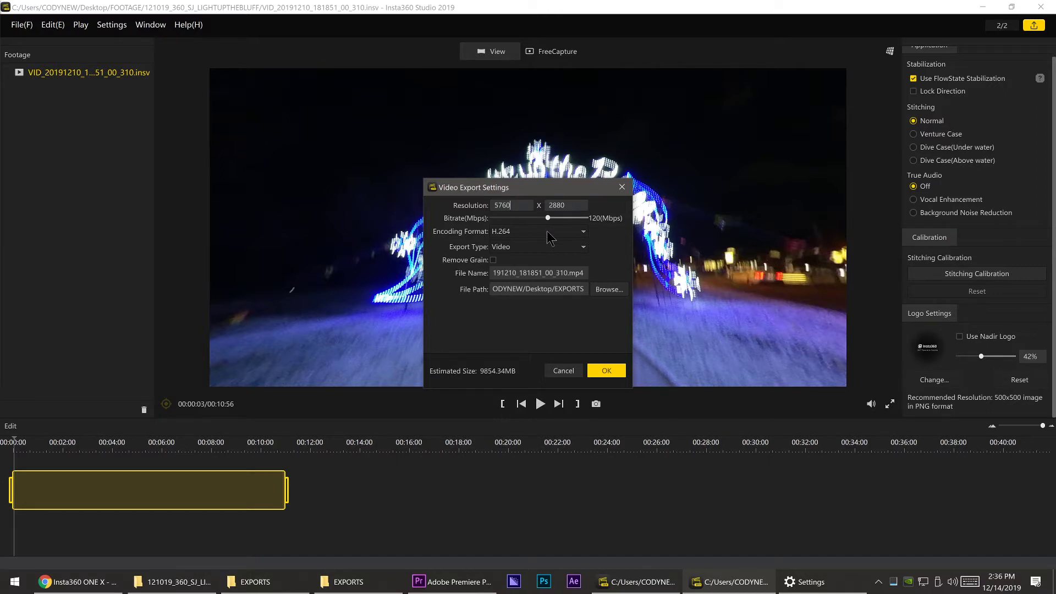
left_click(547, 230)
left_click(520, 259)
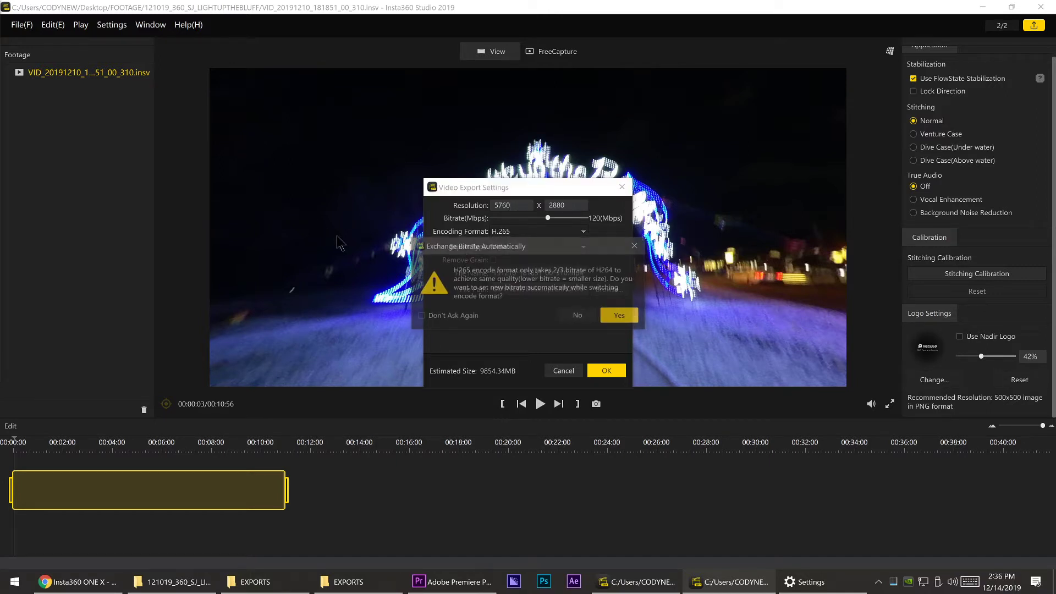
left_click(618, 315)
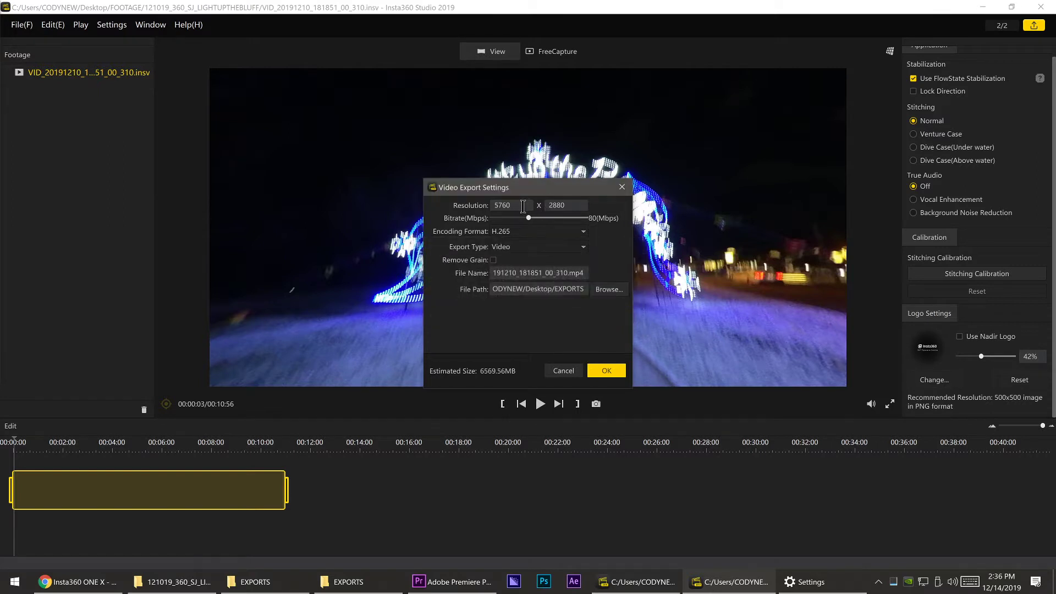
left_click_drag(499, 217, 494, 218)
left_click_drag(494, 218, 493, 218)
Step: Replace the beginning of the export file name with SJ_PROXY, keeping the 310 ending, and start the export
left_click_drag(553, 272, 328, 253)
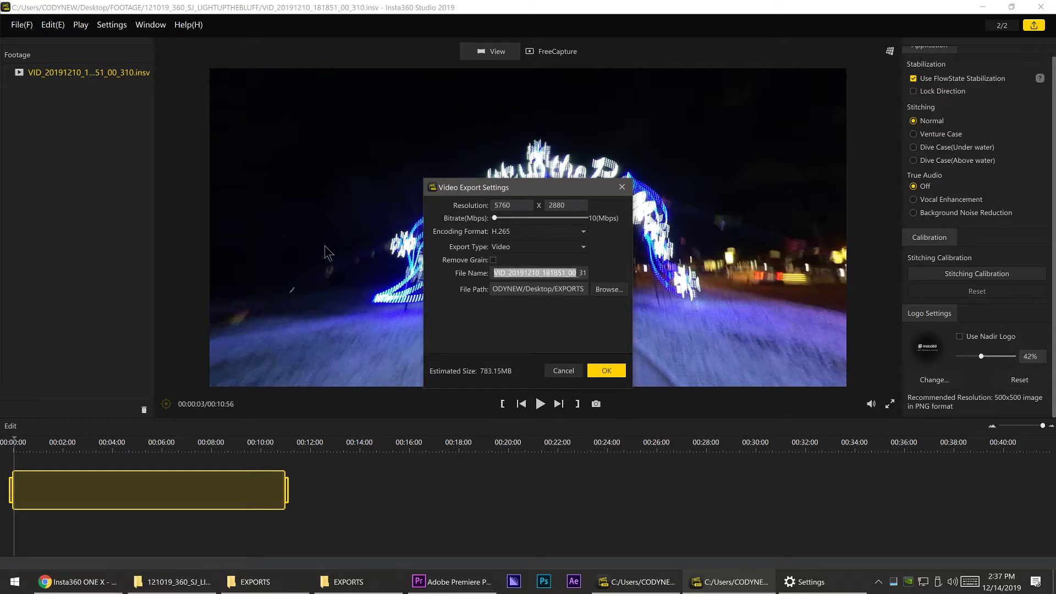
type("SJ_")
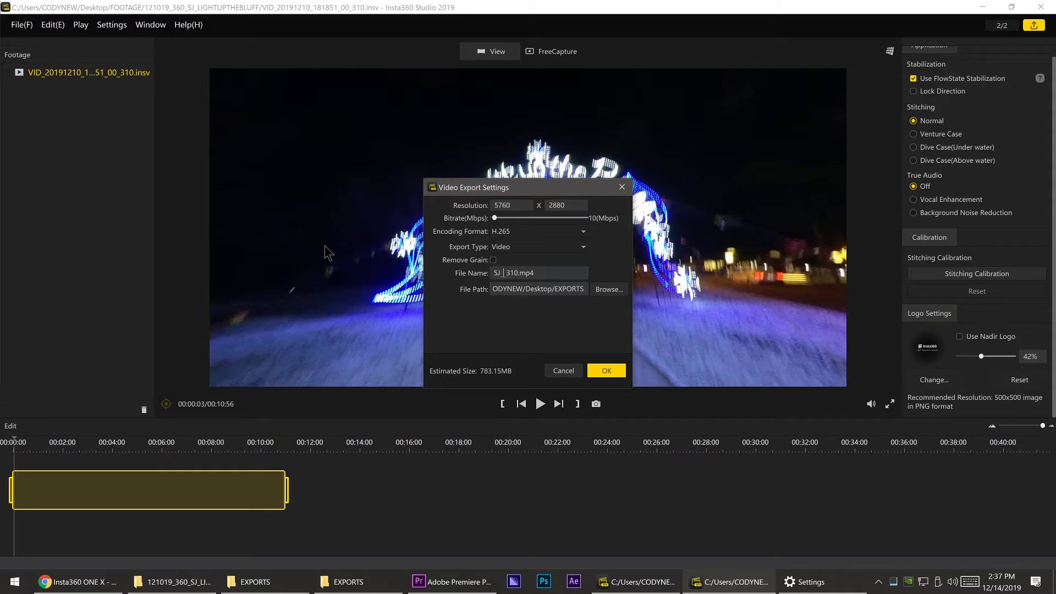
type("PROXY")
left_click(605, 371)
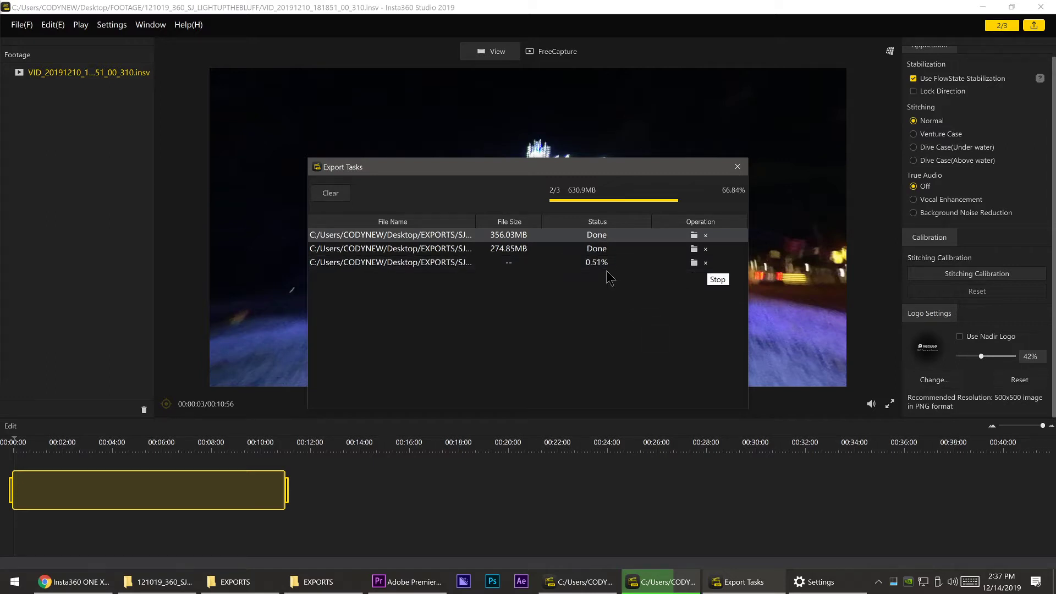
Step: Remove the two finished tasks from the export list and bring the system performance monitor beside it
left_click(706, 235)
left_click(705, 235)
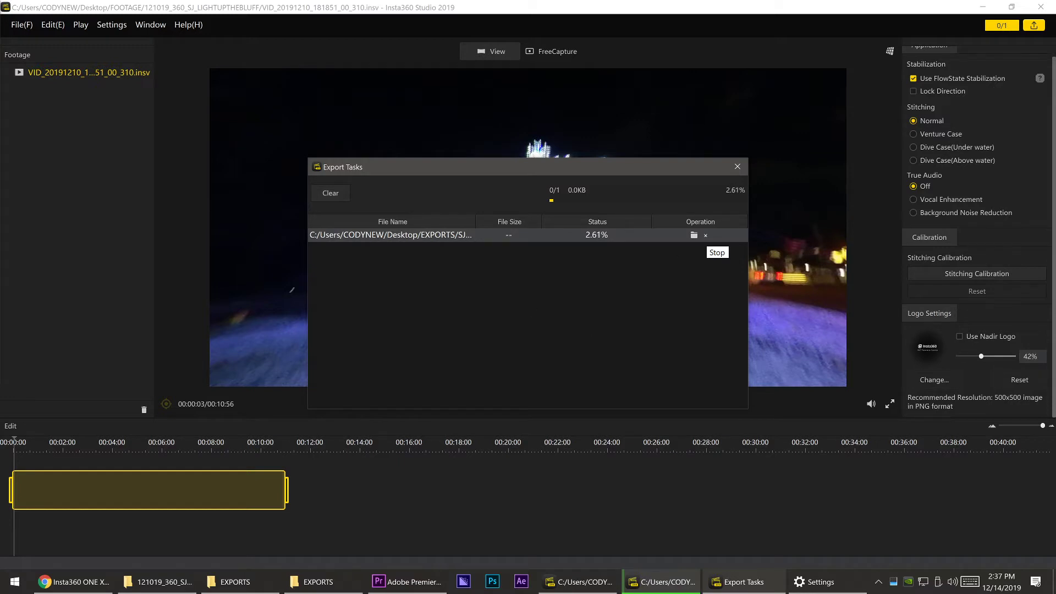
left_click_drag(0, 330, 120, 87)
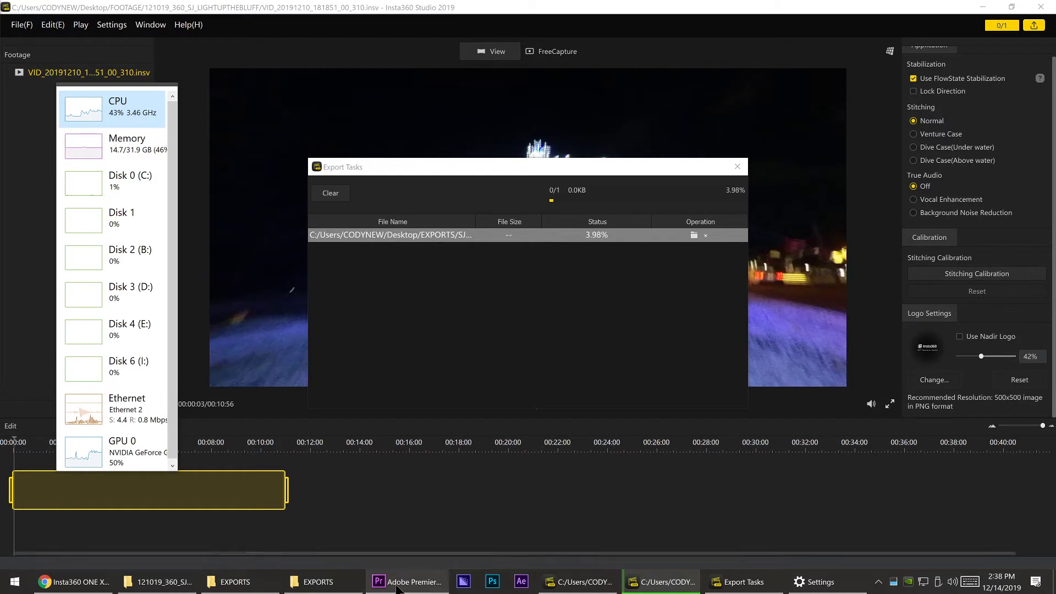
Step: Switch to Premiere Pro, move the performance monitor out of the way, and open Create Proxies for the .insv clip
mouse_move(396, 588)
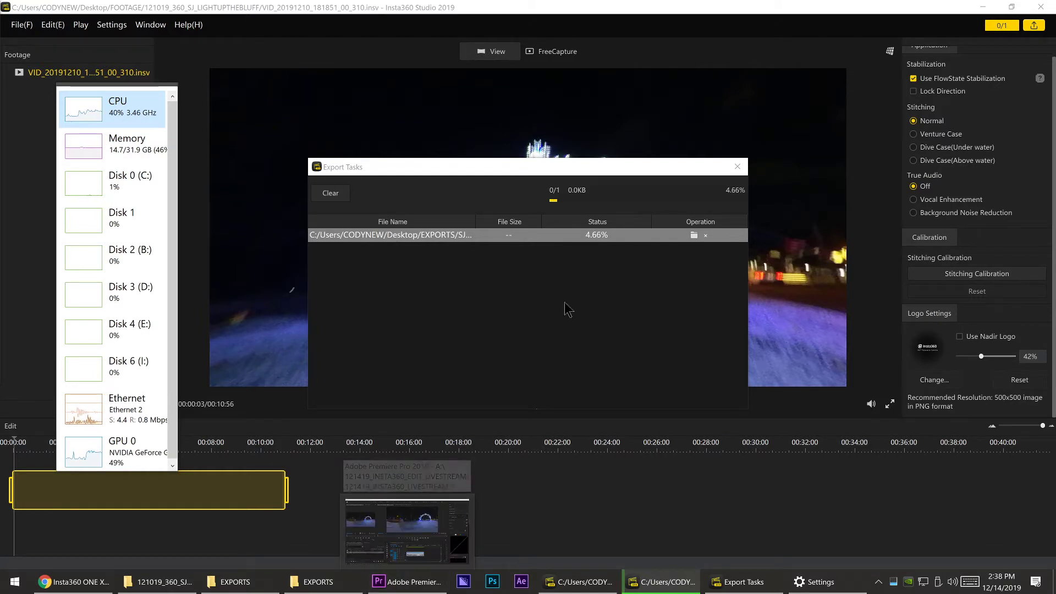
left_click(391, 587)
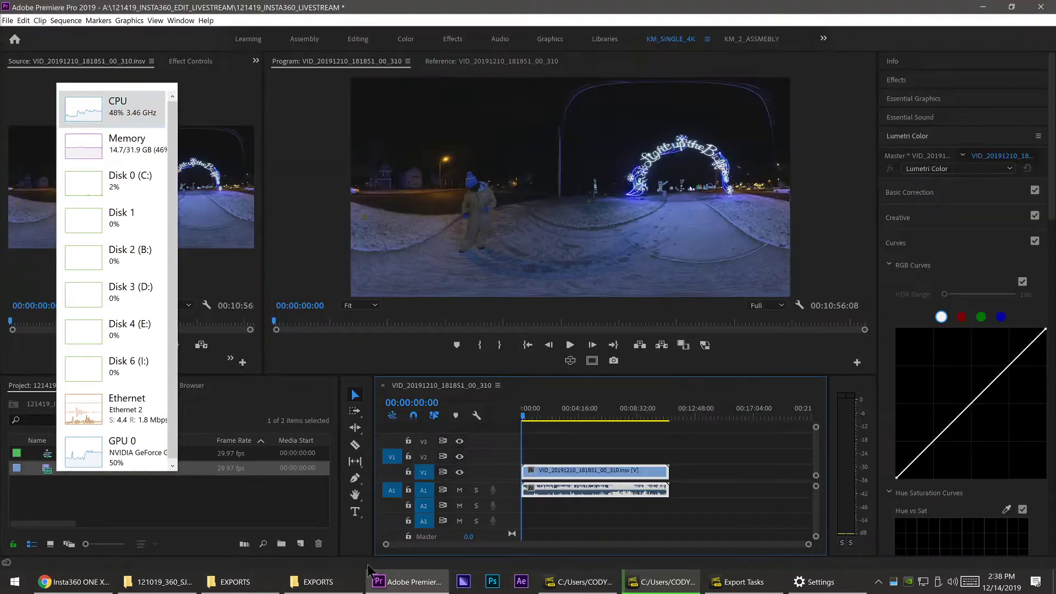
left_click_drag(135, 97, 1055, 157)
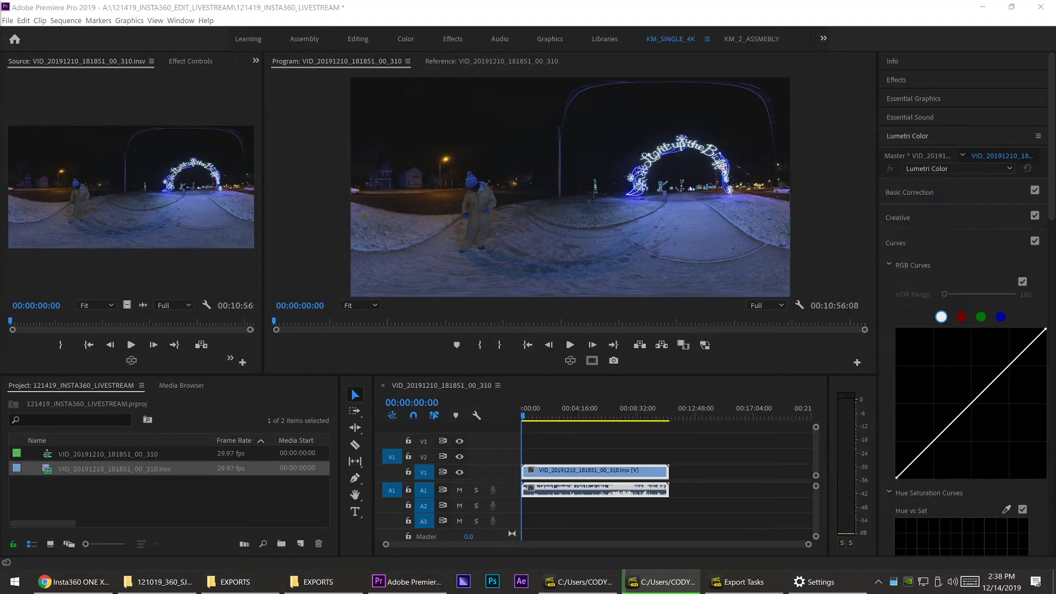
right_click(50, 469)
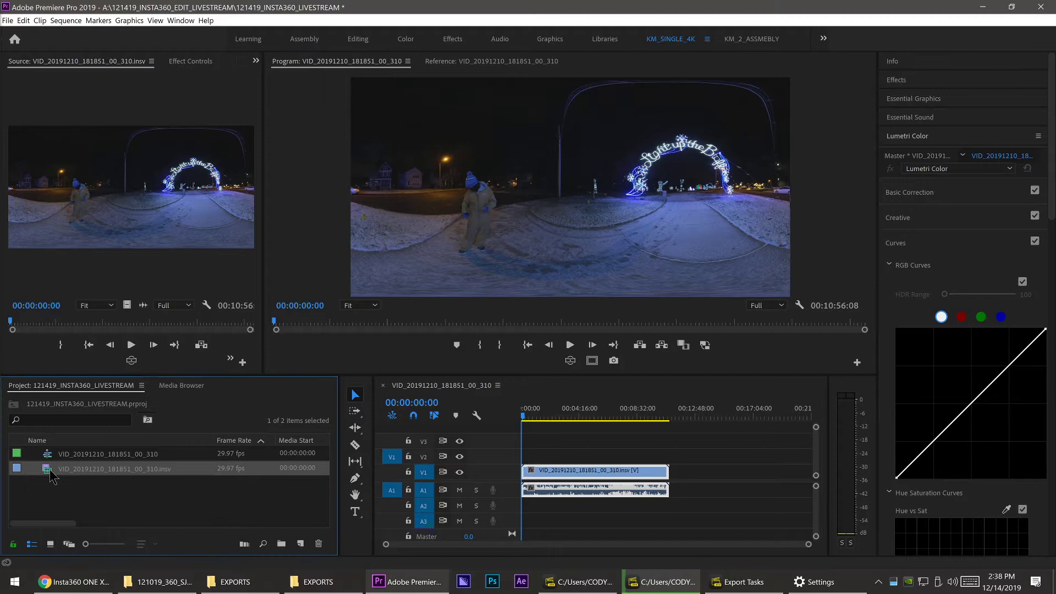
mouse_move(83, 263)
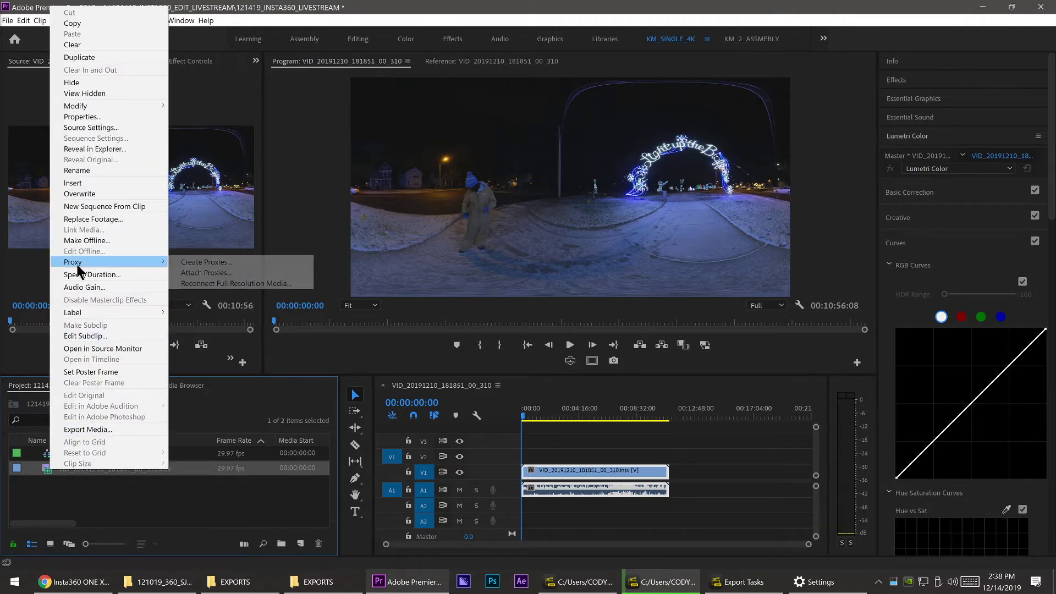
left_click(224, 263)
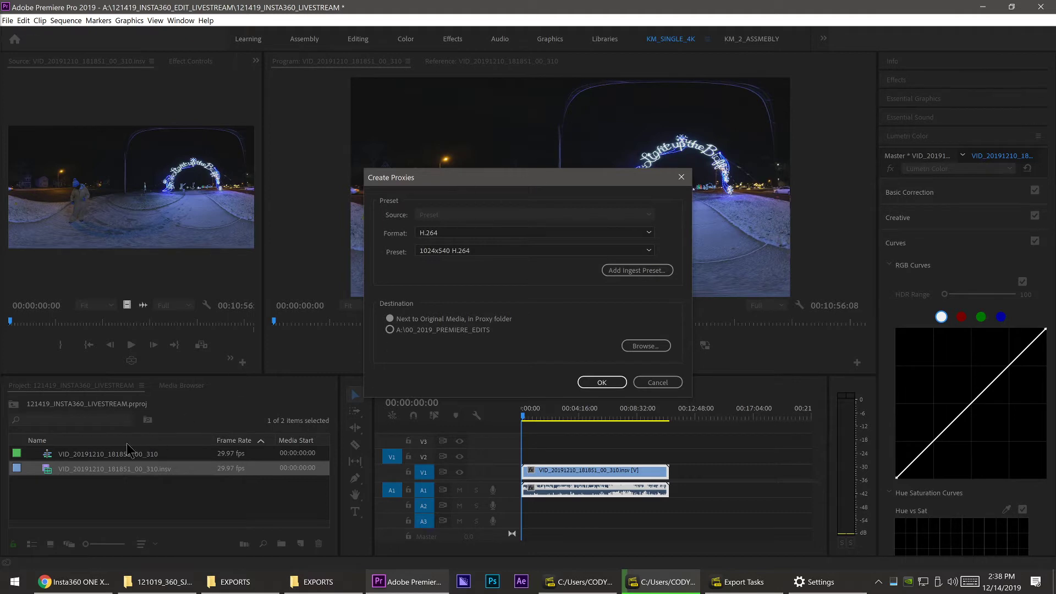
Step: Create the proxy in H.264 format with the 1536x790 H.264 preset, stored next to the original media
left_click(467, 236)
left_click(468, 243)
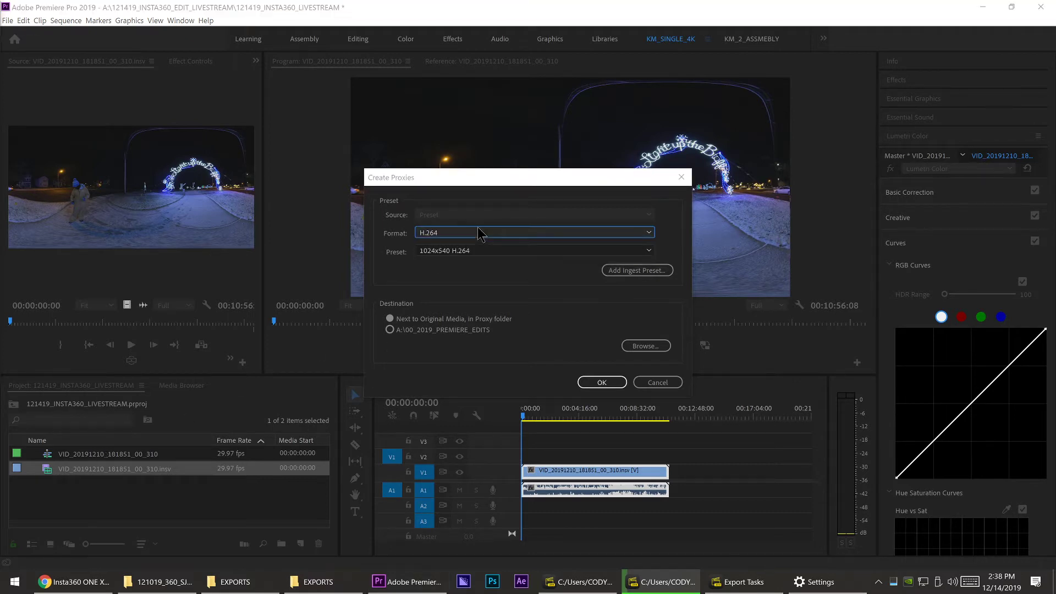
left_click(466, 252)
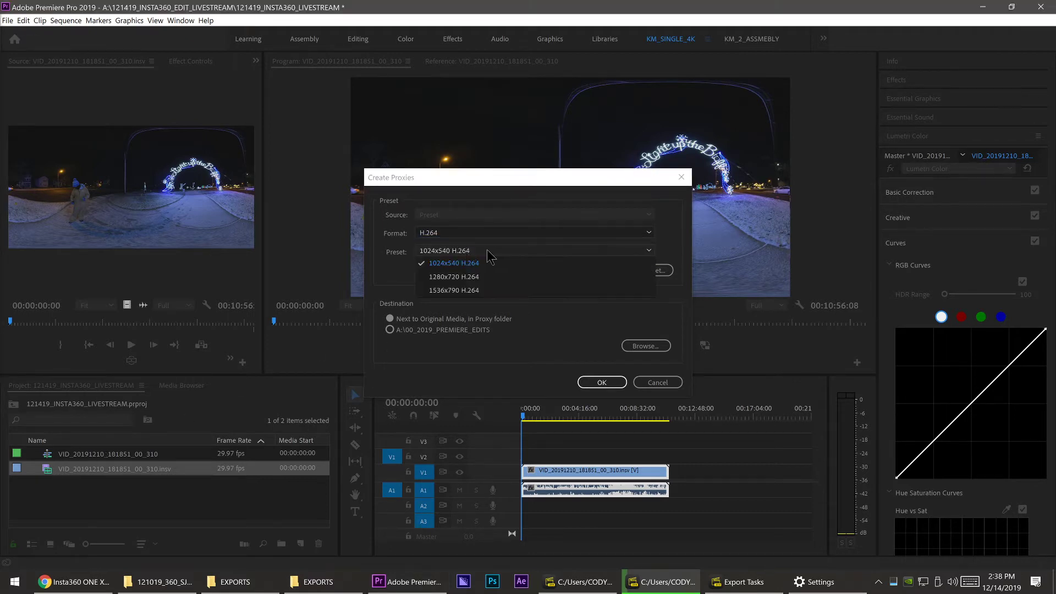
left_click(470, 291)
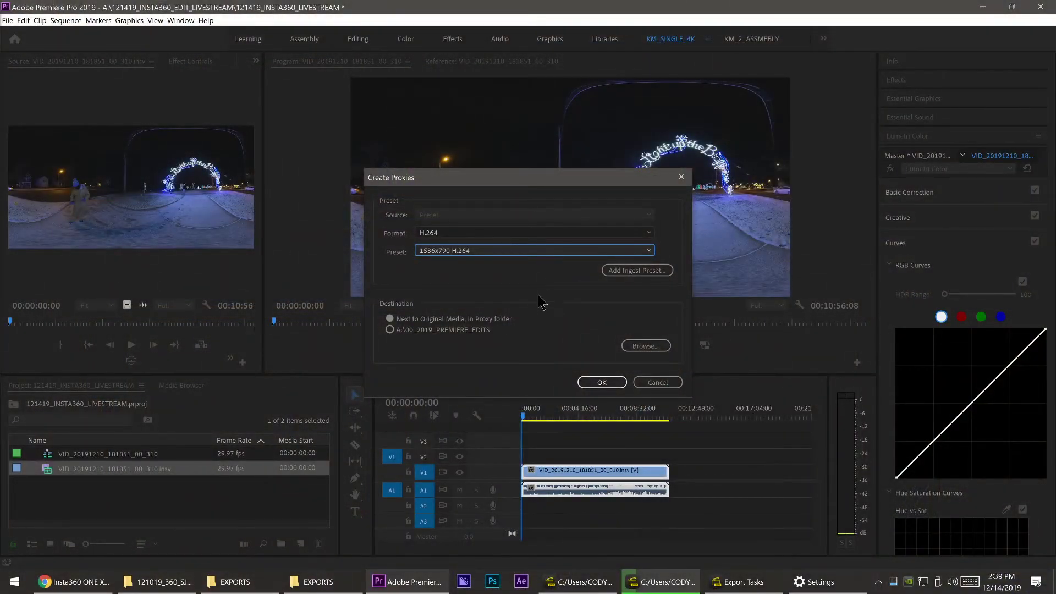
left_click(601, 382)
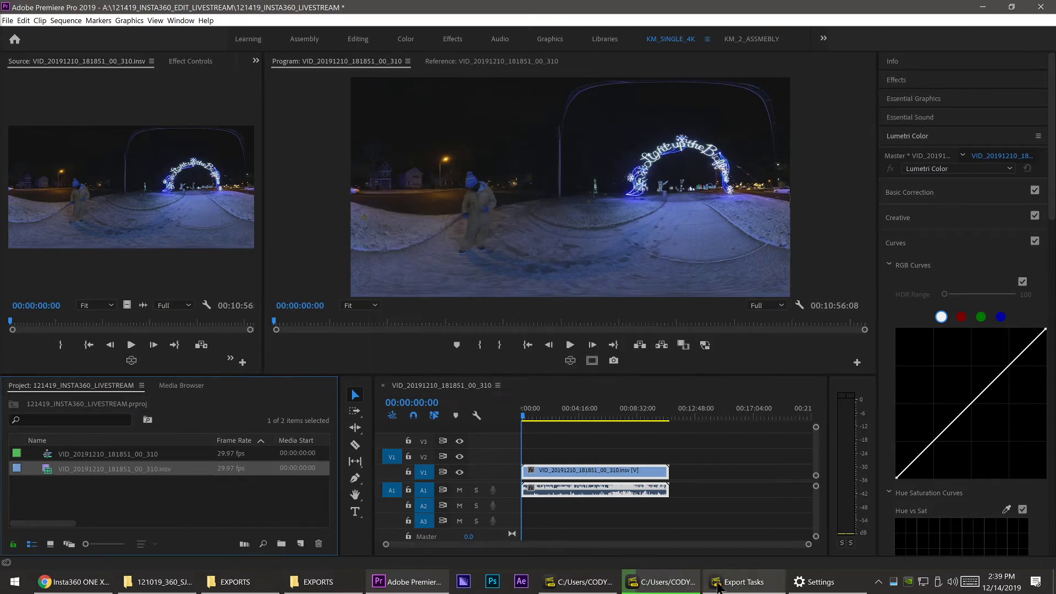
Step: Check the running export in Insta360 Studio alongside the Task Manager performance readout
left_click(659, 582)
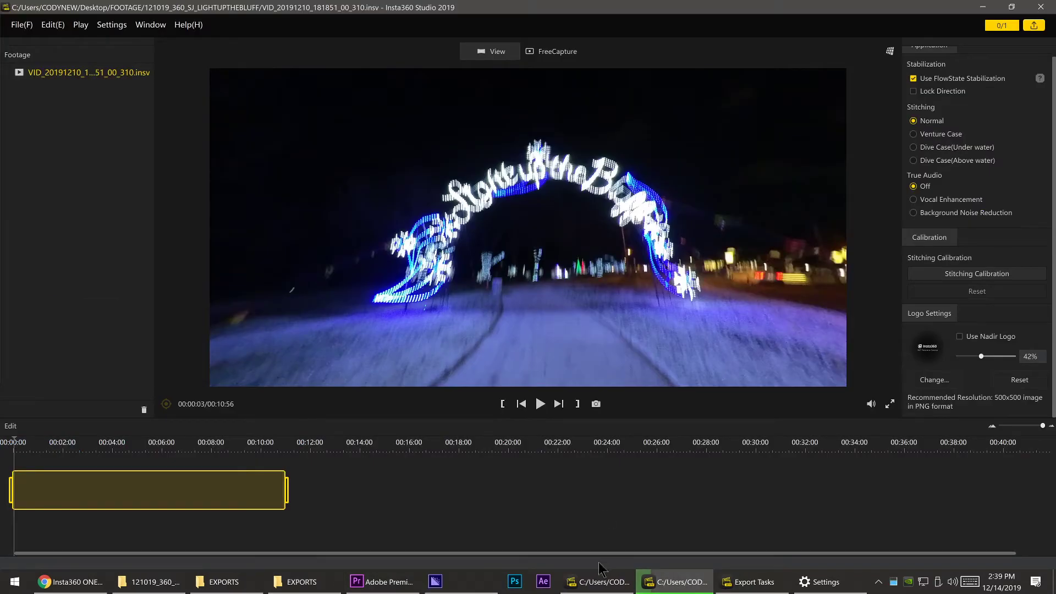
left_click(748, 581)
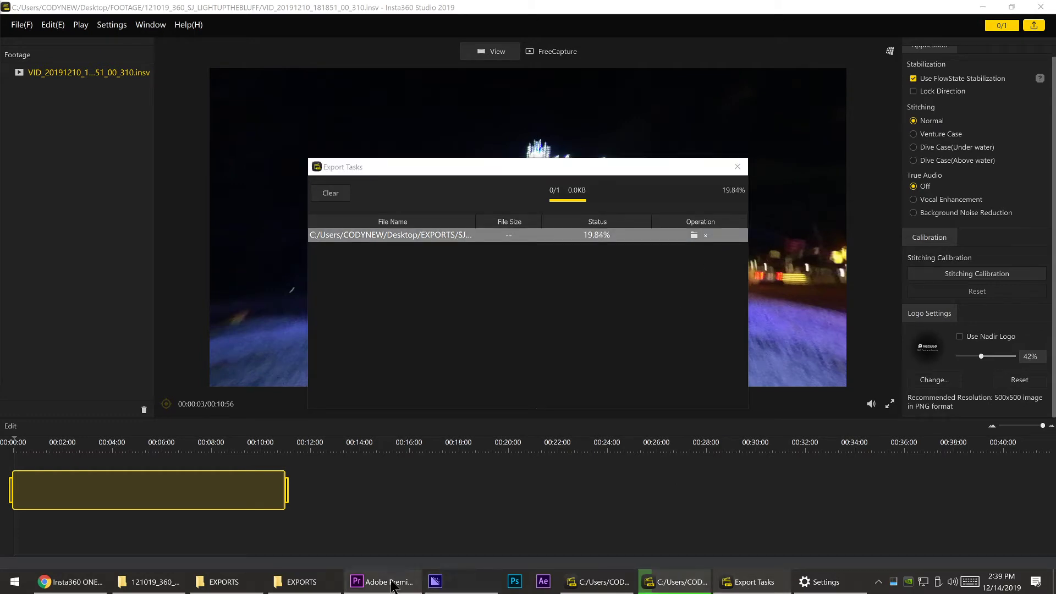
key("ctrl+shift+Escape")
left_click_drag(281, 145, 219, 98)
mouse_move(419, 592)
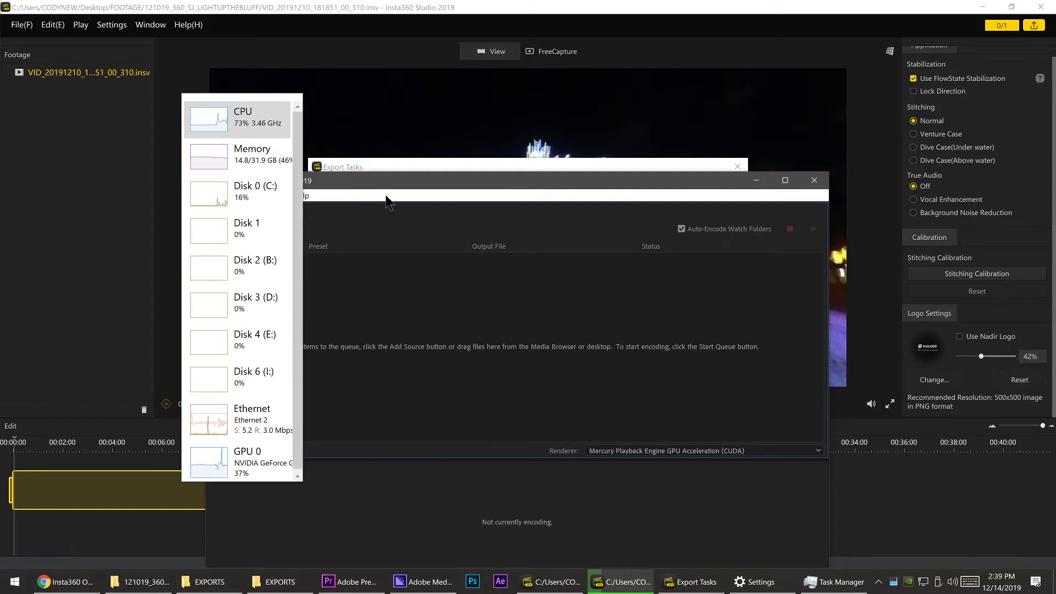
Step: Place the Media Encoder window beside the performance monitor and check the proxy job in Premiere Pro and the encoder queue
left_click_drag(400, 185, 519, 246)
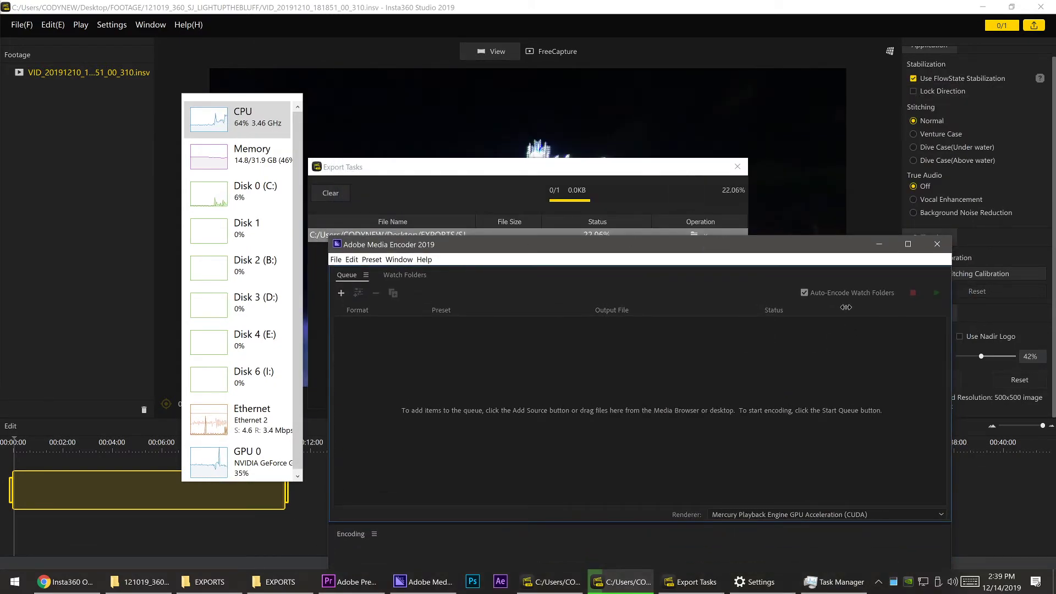
left_click_drag(618, 252, 617, 187)
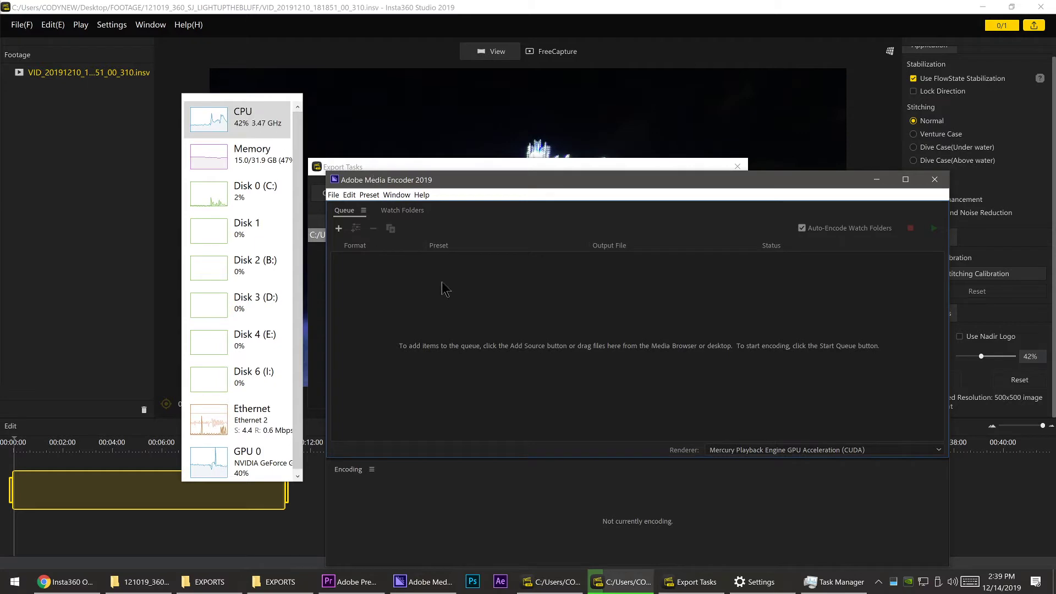
left_click(357, 582)
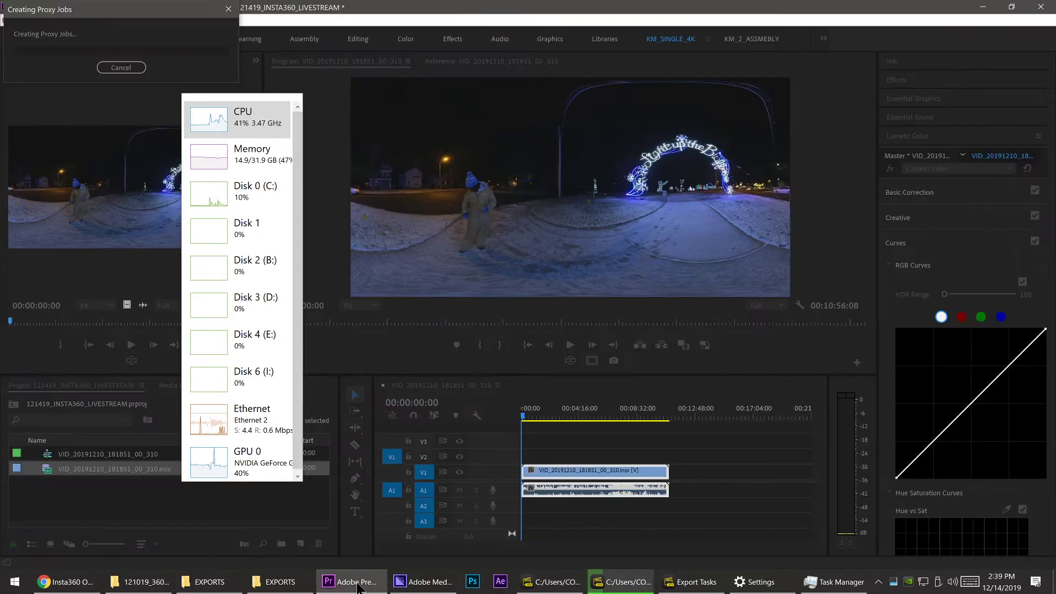
left_click(418, 584)
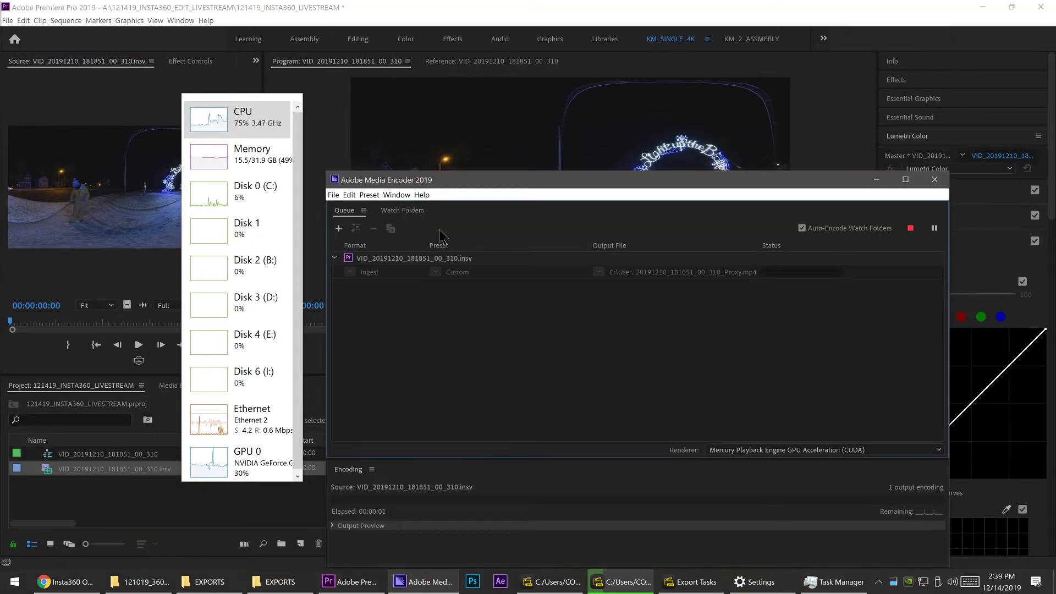
Step: Pause the proxy encoding queue in Media Encoder, minimize its window, and move the performance monitor off the Premiere Pro workspace
left_click_drag(531, 186, 513, 101)
left_click(916, 144)
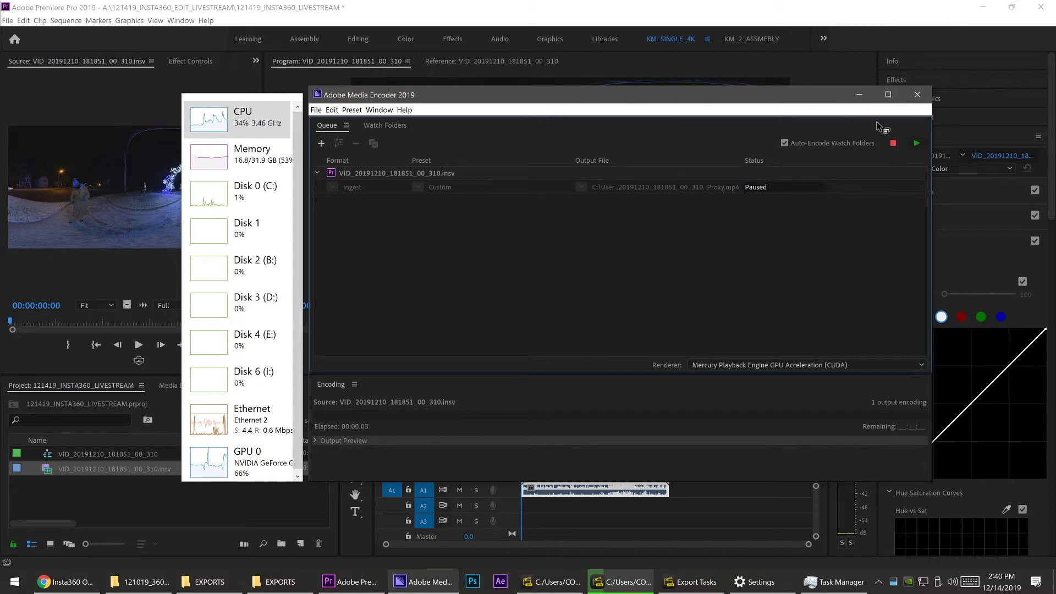
left_click(858, 94)
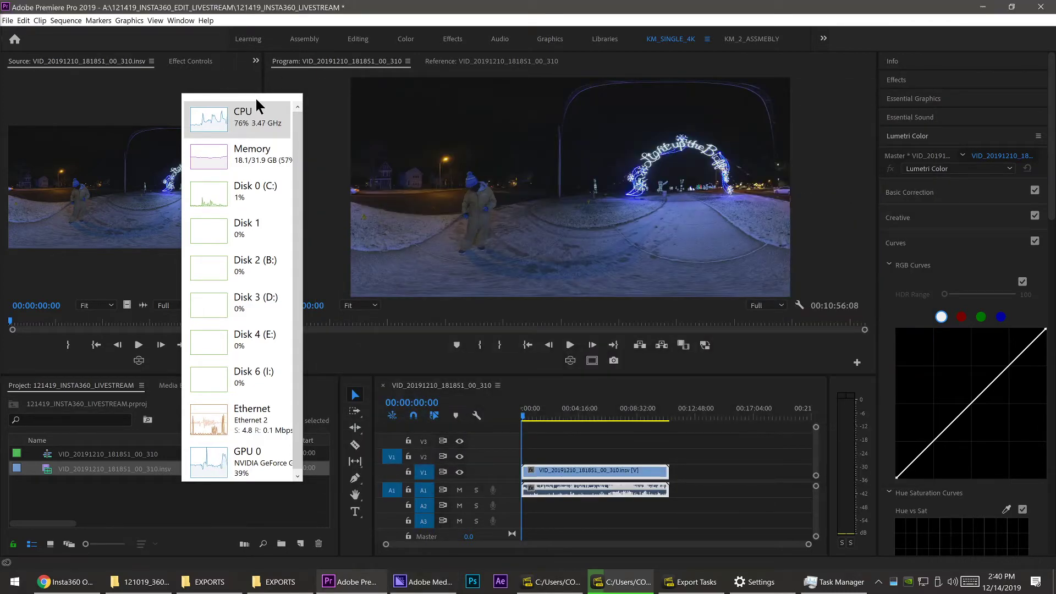
left_click_drag(257, 97, 0, 132)
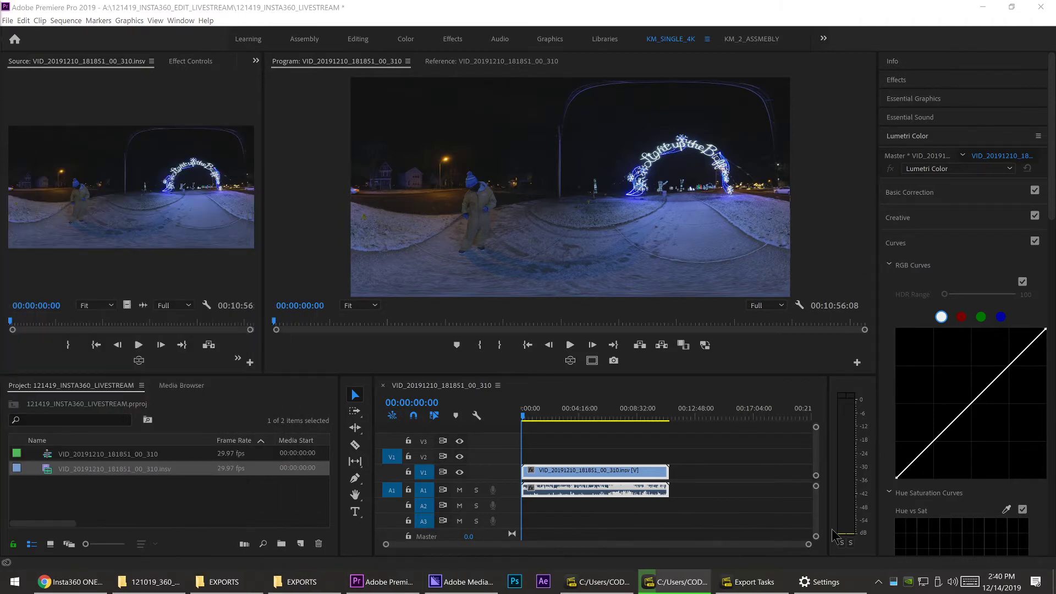
Step: Switch back to Insta360 Studio and display the export task list to check the proxy export's progress
mouse_move(525, 415)
left_mouse_down()
mouse_move(578, 419)
mouse_move(547, 425)
mouse_move(525, 414)
left_mouse_up()
key("alt+Tab")
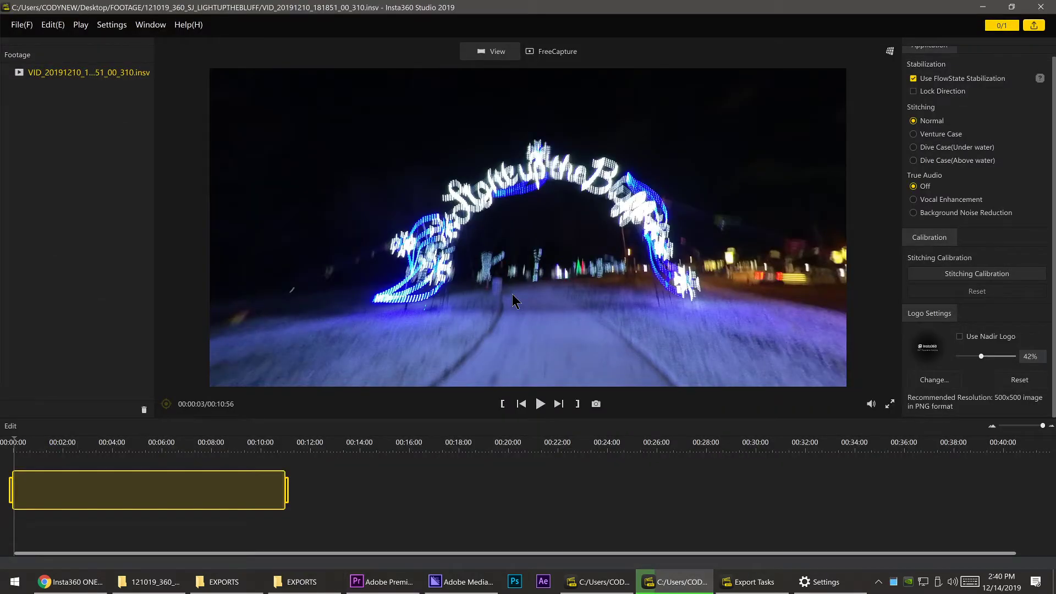
left_click(1002, 26)
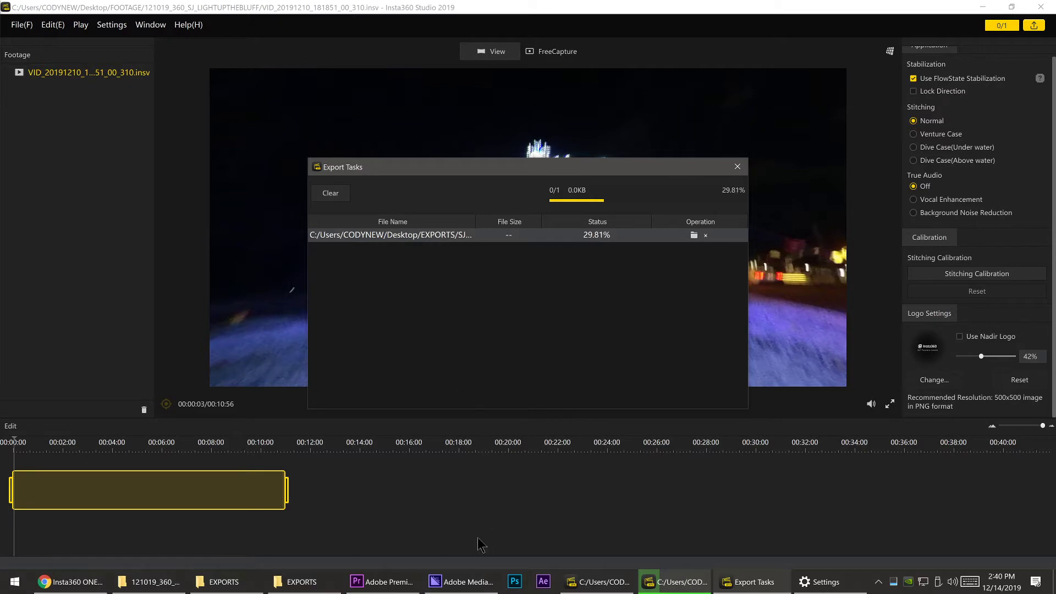
Step: Close the three open File Explorer windows, including the EXPORTS folders and the footage folder
mouse_move(315, 587)
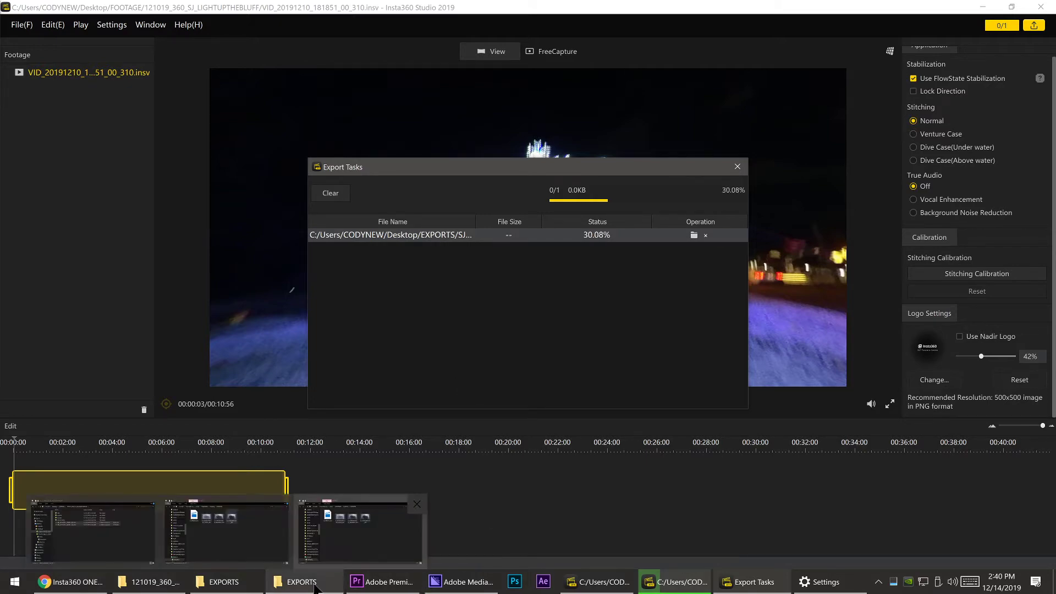
left_click(417, 504)
left_click(349, 503)
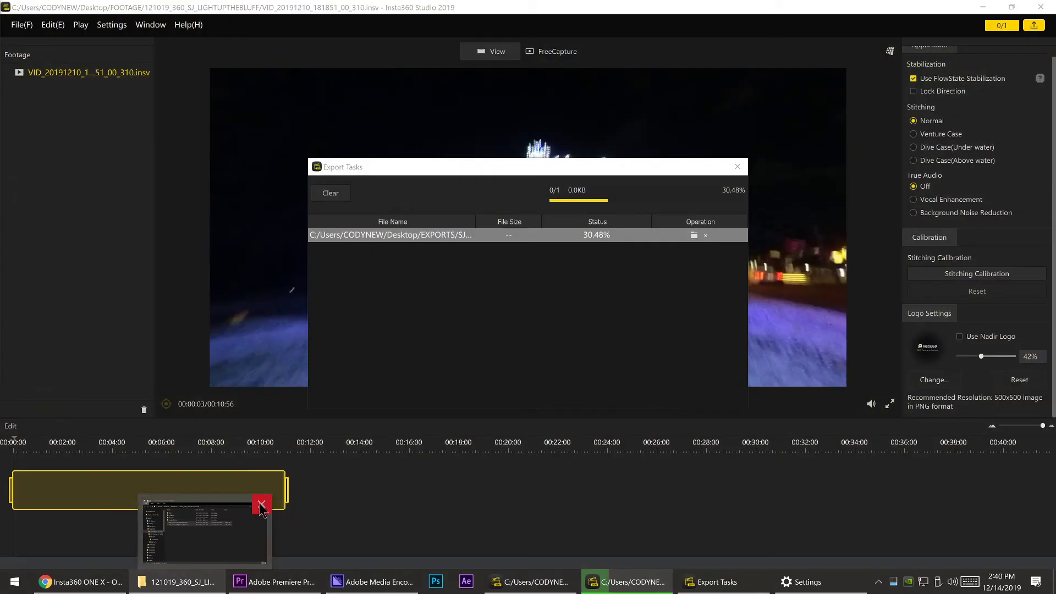
left_click(261, 504)
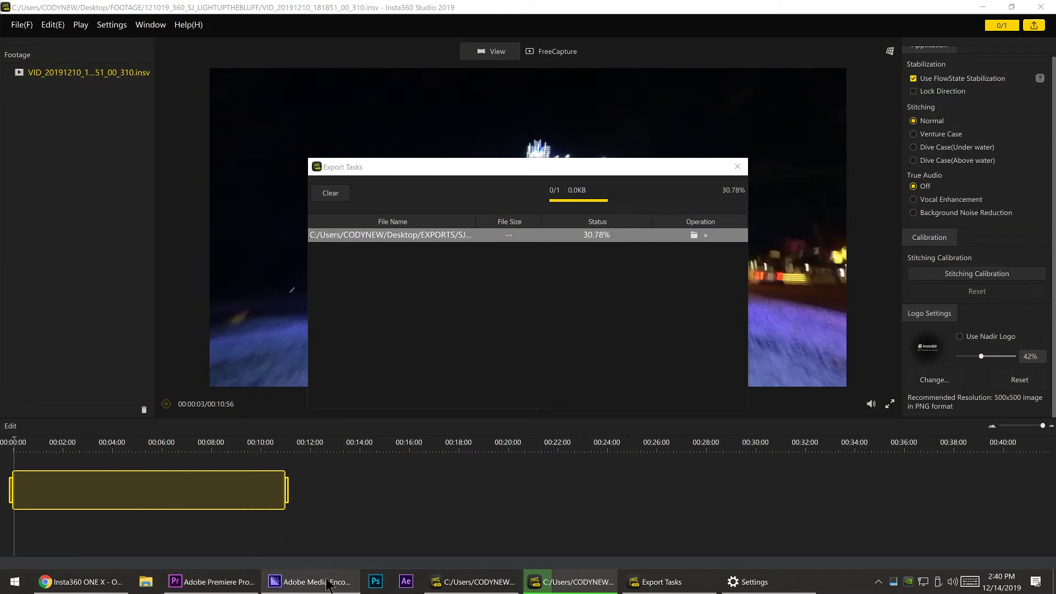
Step: Quit Media Encoder despite its paused proxy job, and stop the running proxy export in Insta360 Studio
mouse_move(324, 586)
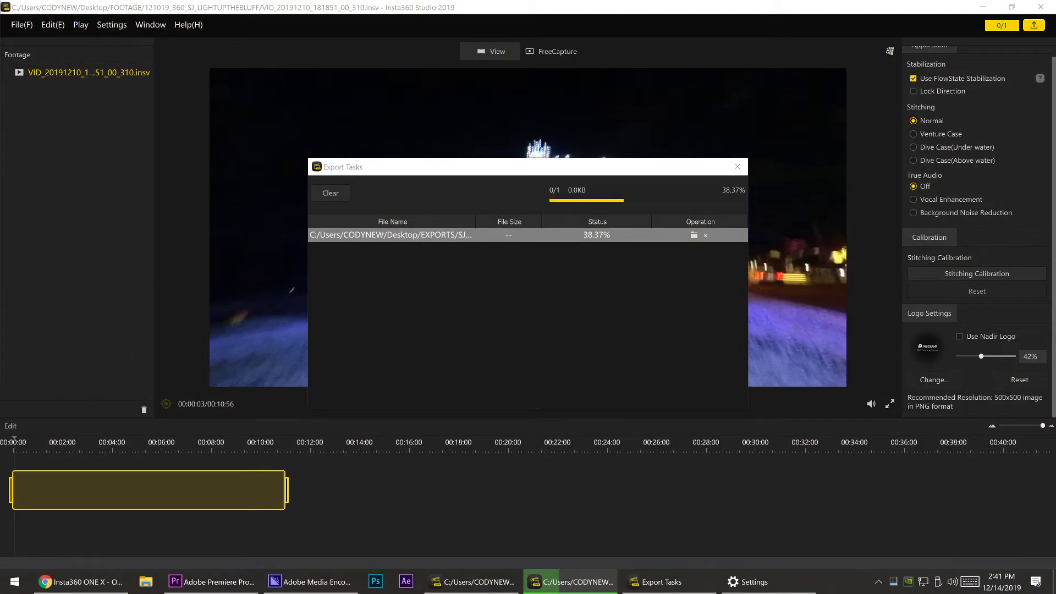
left_click(573, 166)
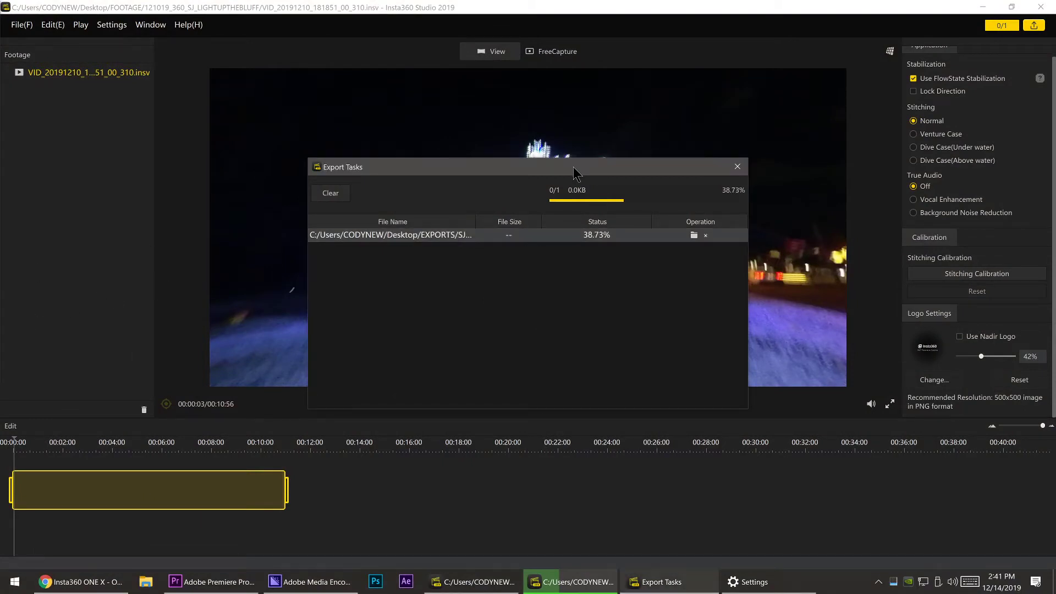
left_click(311, 581)
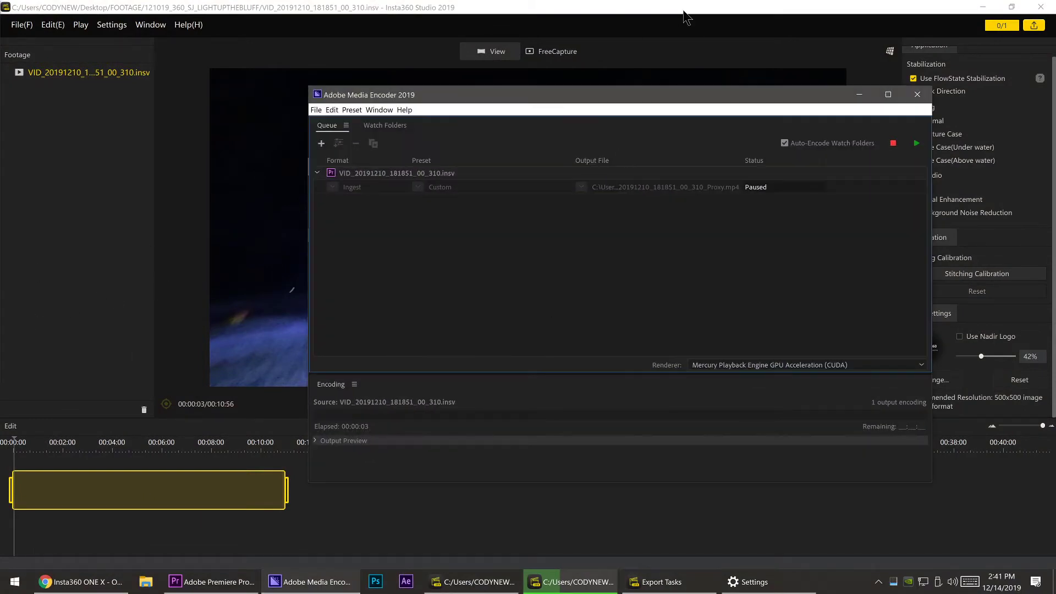
left_click(908, 96)
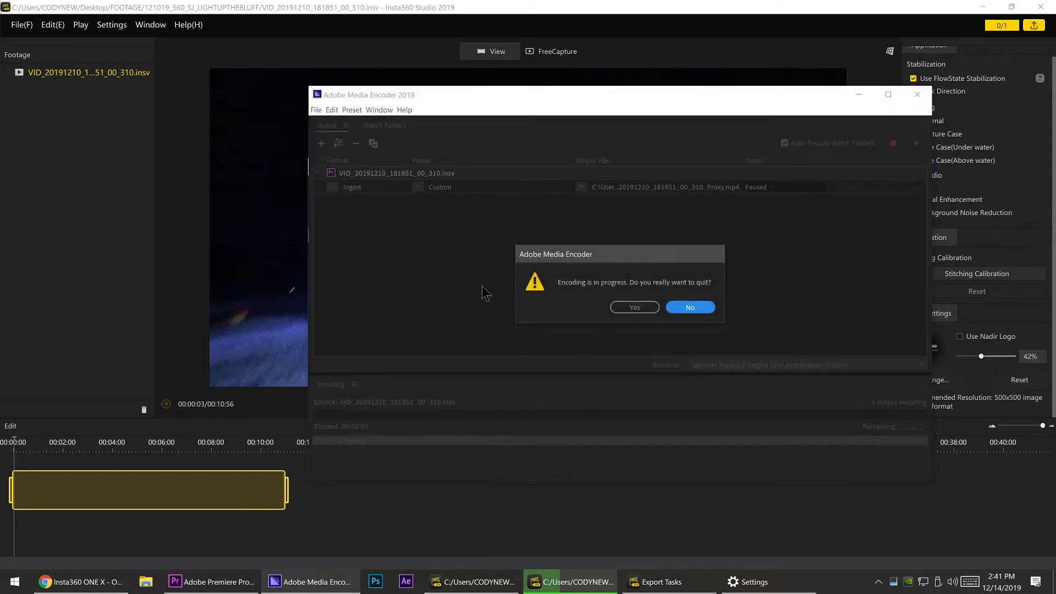
left_click(635, 308)
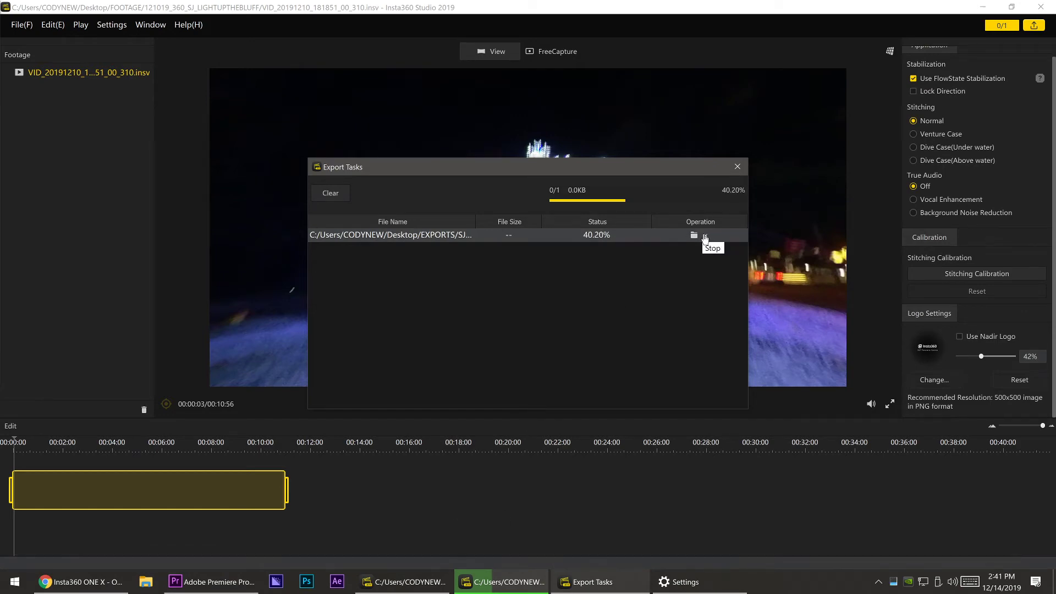
left_click(706, 236)
left_click(564, 306)
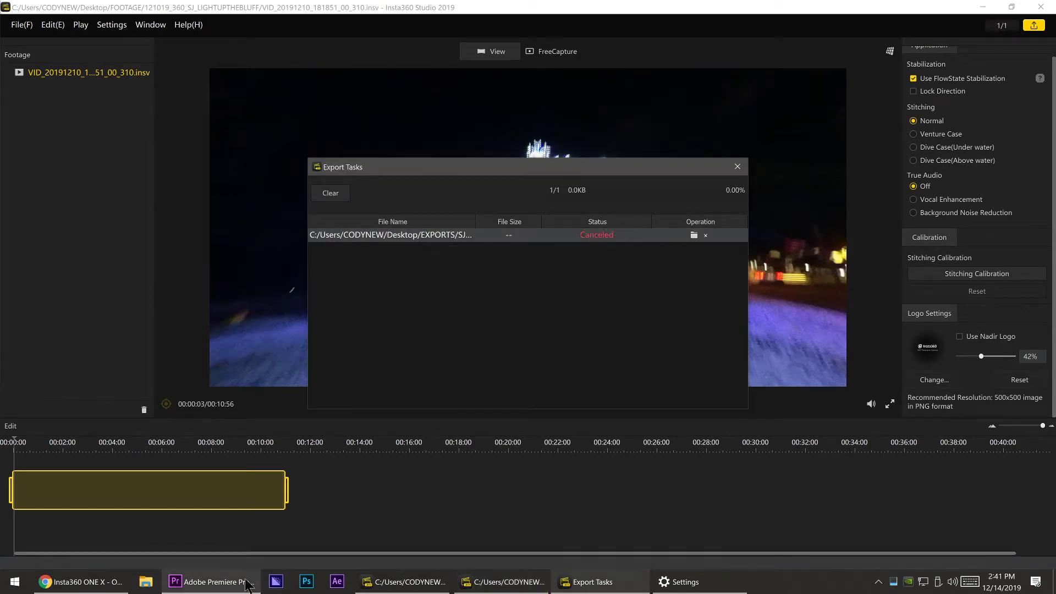
Step: Switch to Premiere Pro and trim the start of the 360 clip on the timeline to 00:00:05:29
left_click(214, 582)
mouse_move(527, 412)
left_mouse_down()
mouse_move(520, 415)
mouse_move(671, 417)
mouse_move(537, 419)
left_mouse_up()
key("=")
key("=")
key("=")
key("=")
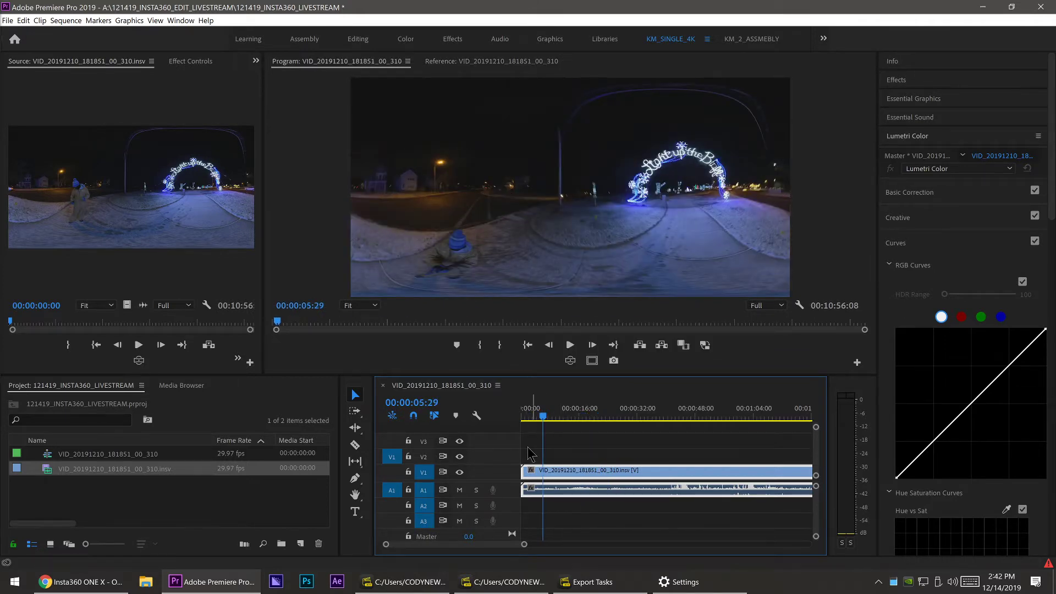
left_click_drag(551, 471, 547, 472)
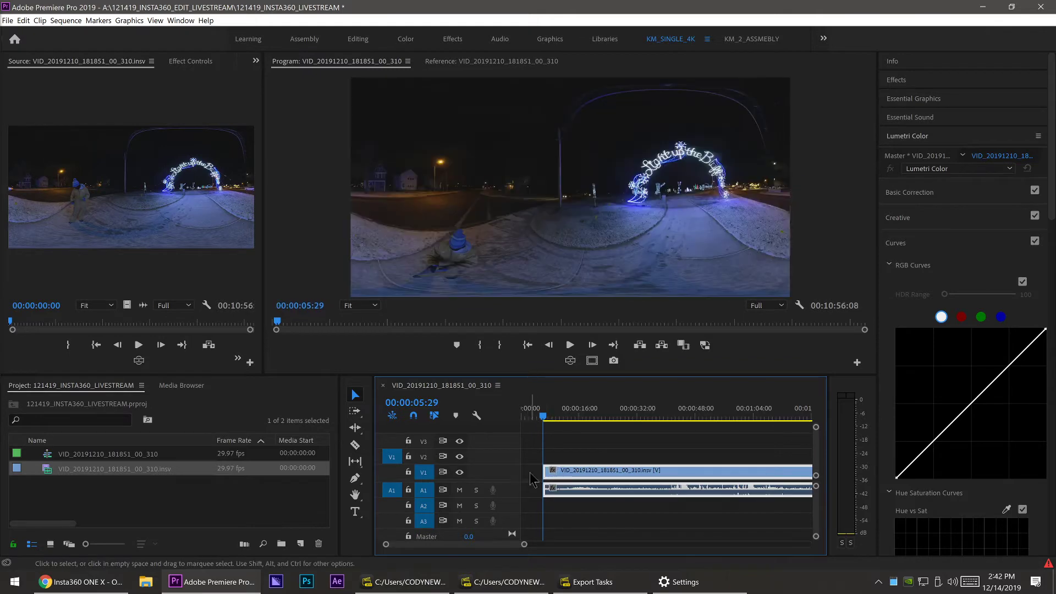
Step: Close the empty gap before the trimmed clip and add crossfade transitions at the start of its video and audio
left_click(530, 475)
key("Delete")
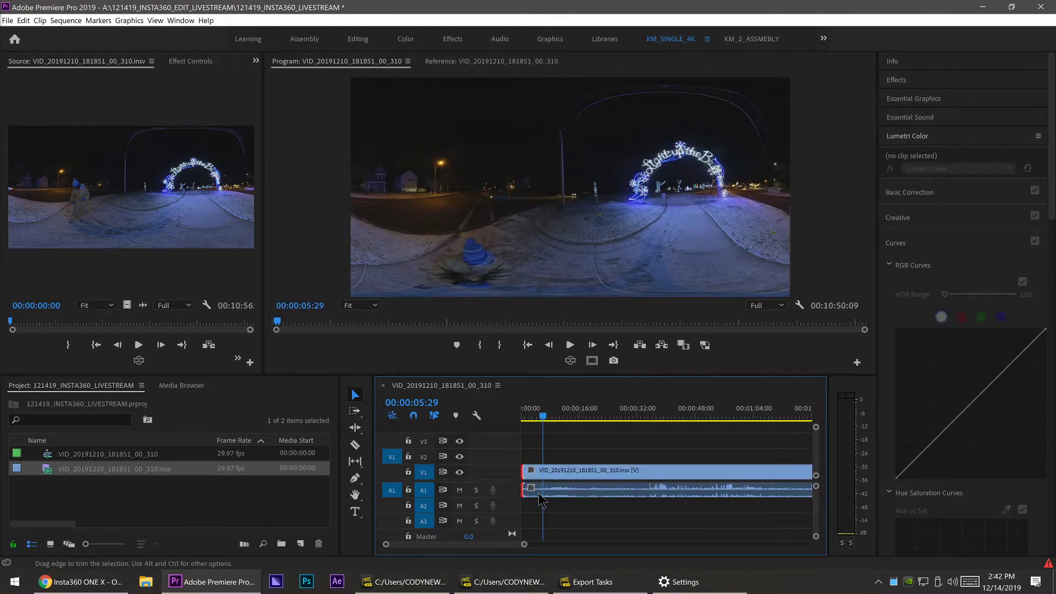
key("equal")
key("equal")
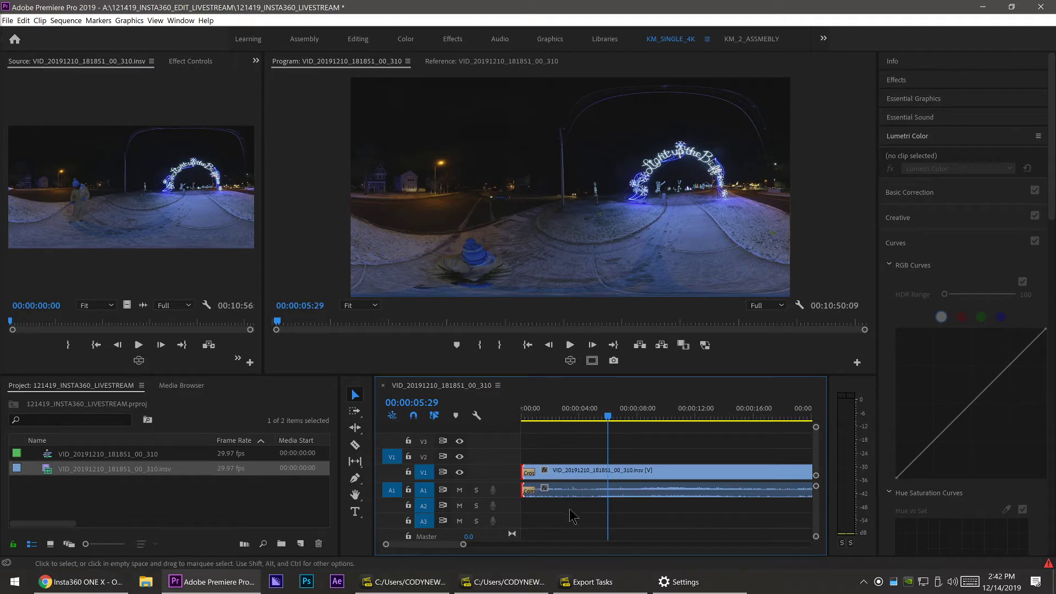
Step: Trim the end of the 360 clip on the timeline back to 00:10:36:24
key("minus")
key("minus")
key("minus")
key("minus")
key("minus")
key("minus")
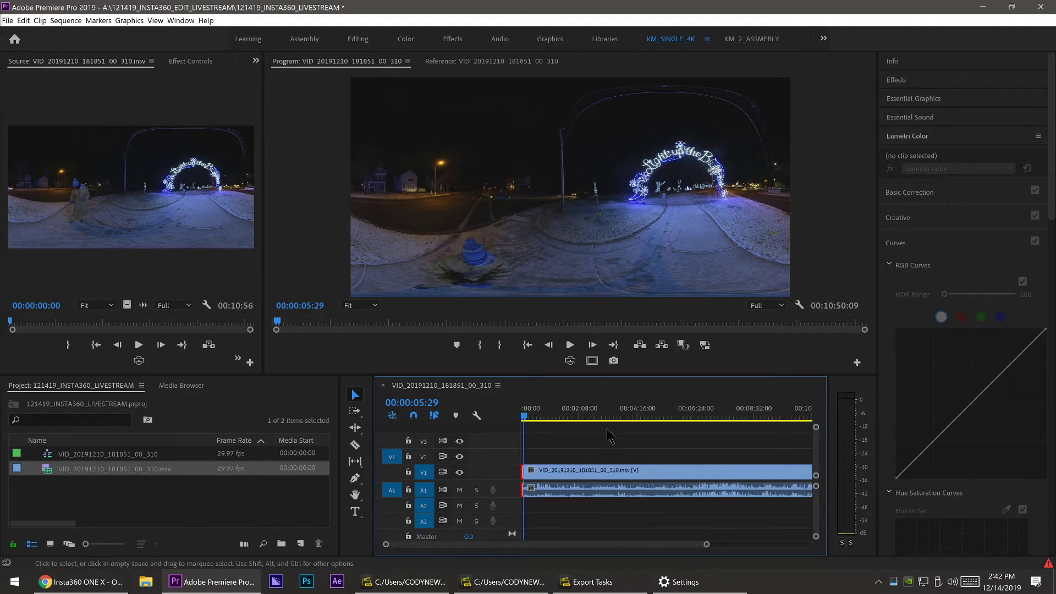
left_click(664, 412)
key("equal")
key("equal")
key("equal")
key("equal")
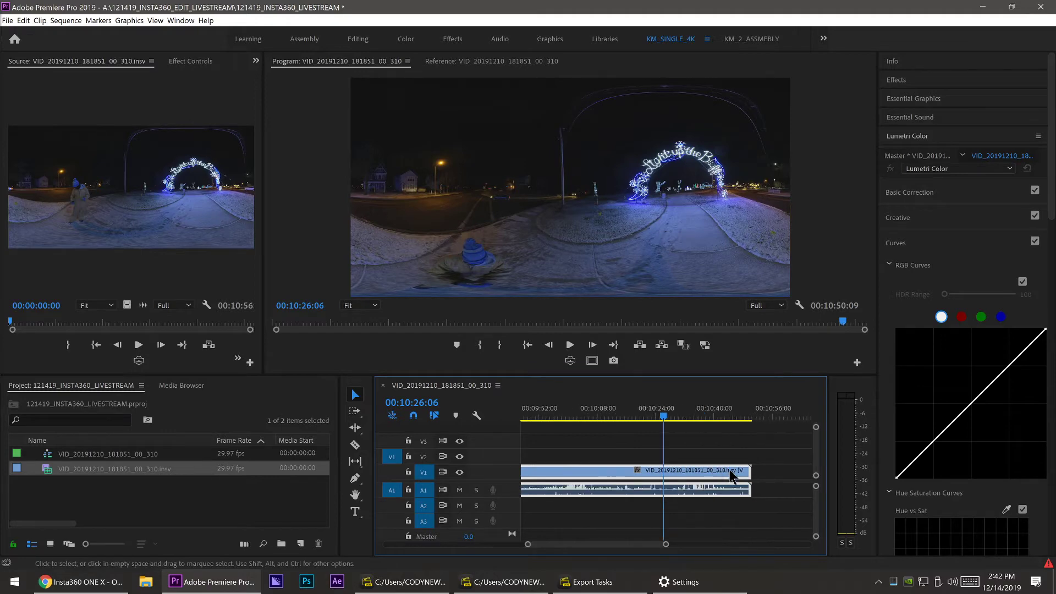
left_click(757, 471)
mouse_move(704, 416)
left_mouse_down()
mouse_move(733, 414)
mouse_move(684, 427)
mouse_move(651, 419)
mouse_move(718, 420)
mouse_move(702, 420)
left_mouse_up()
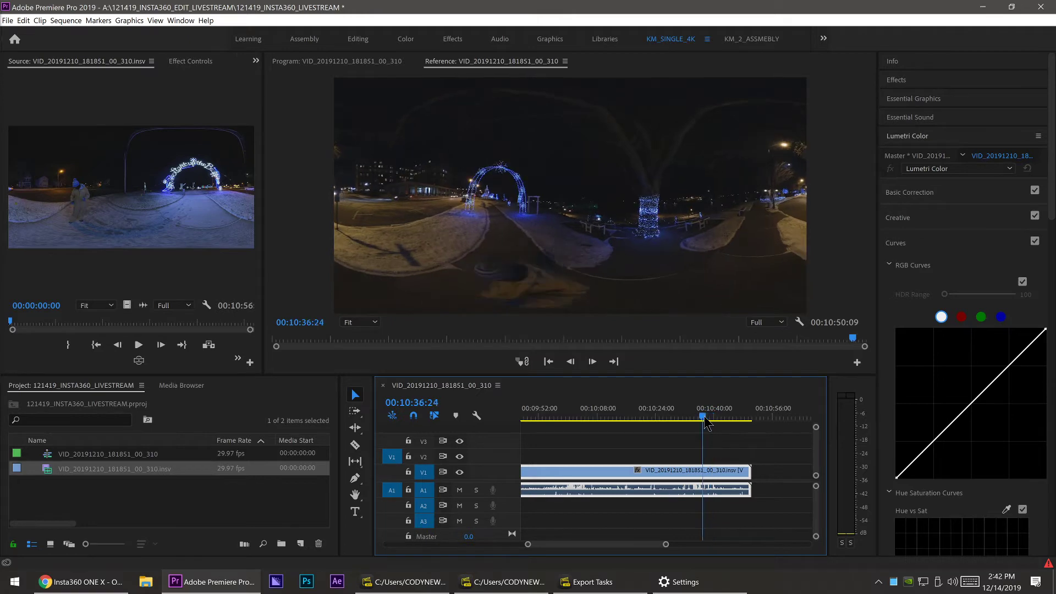
left_click_drag(753, 470, 699, 470)
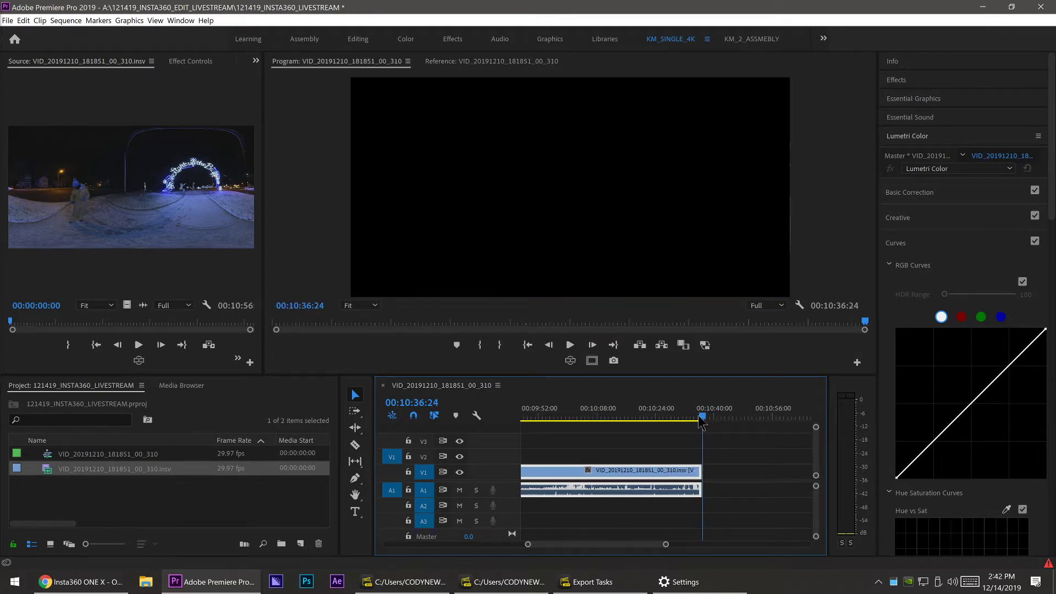
Step: Set the sequence's out point at the end of the trimmed clip
mouse_move(700, 416)
left_mouse_down()
mouse_move(685, 415)
mouse_move(701, 424)
left_mouse_up()
key("equal")
key("equal")
key("equal")
key("equal")
key("equal")
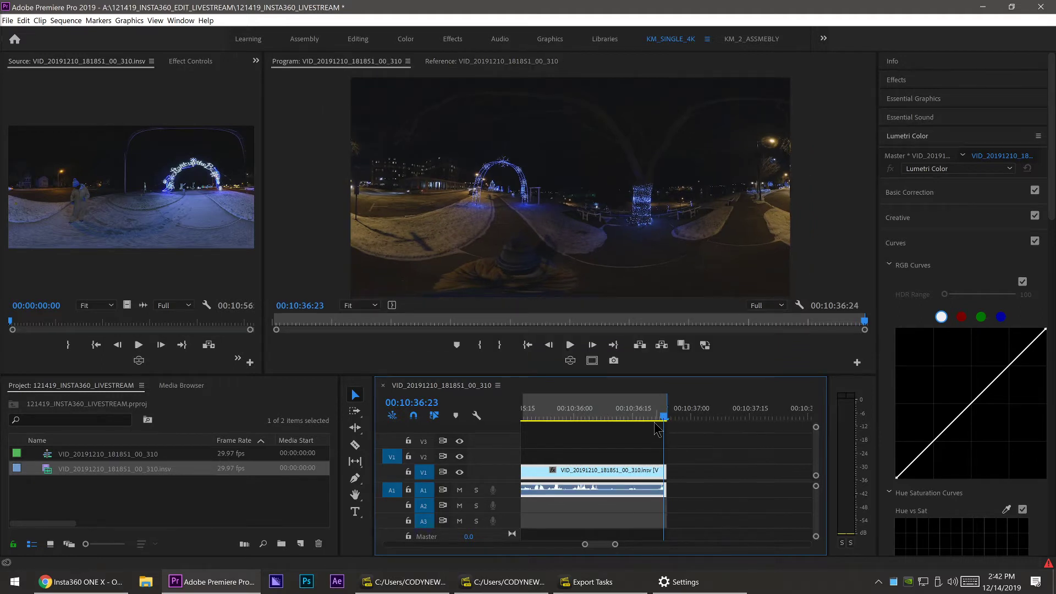
Step: Examine the clip's ending at frame level, comparing its last picture frame with the frame just after it
left_click_drag(659, 426, 667, 421)
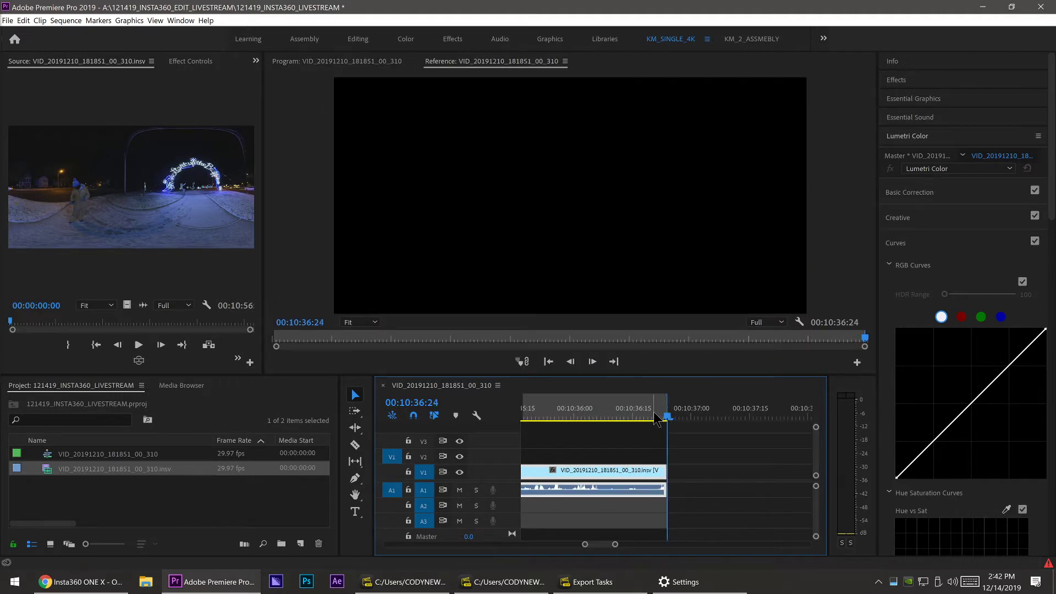
left_click_drag(658, 420, 644, 423)
key("minus")
key("minus")
key("minus")
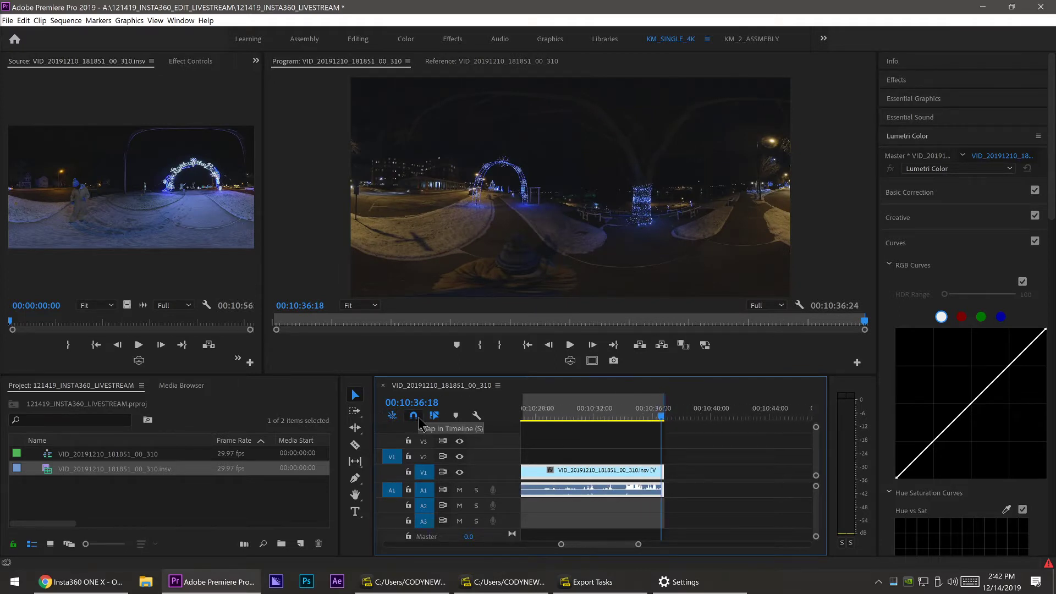
left_click(662, 416)
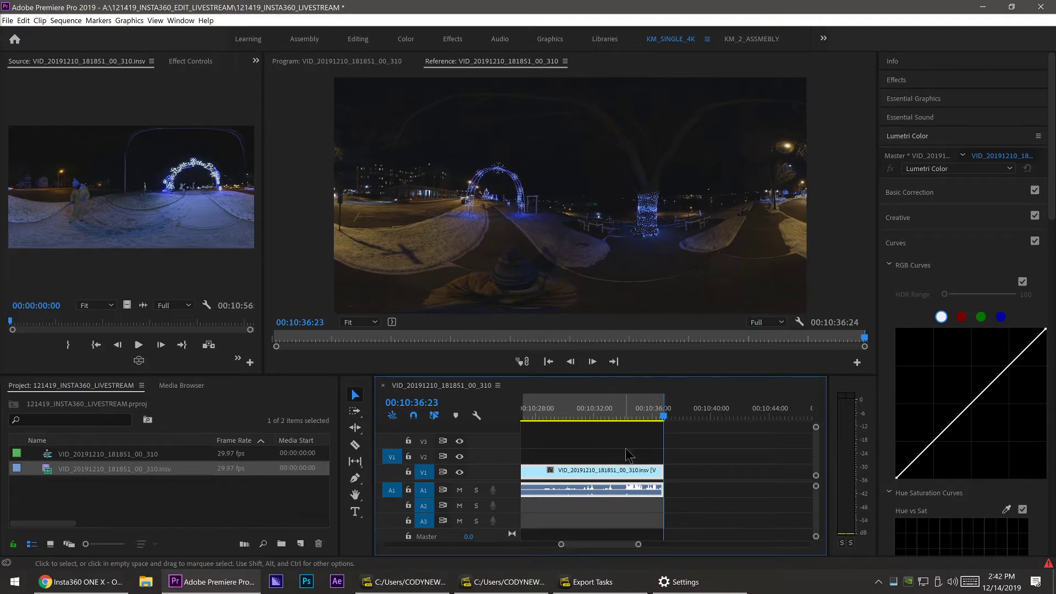
left_click(664, 415)
key("equal")
key("equal")
key("equal")
key("equal")
key("equal")
key("equal")
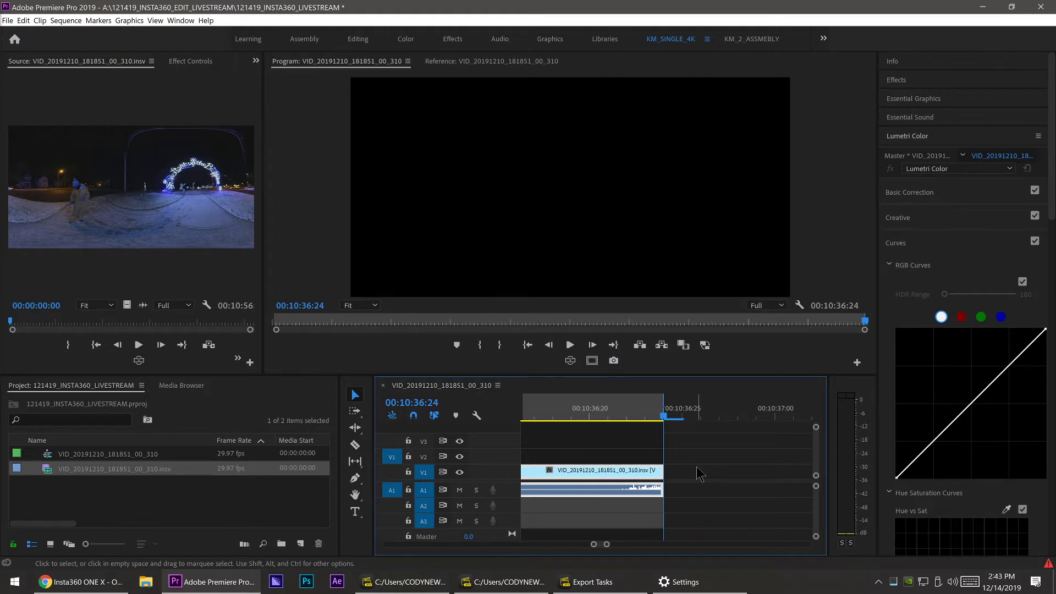
Step: Step frame by frame across the clip's end and mark the out point on its last picture frame, 00:10:36:23
key("Right")
key("Left")
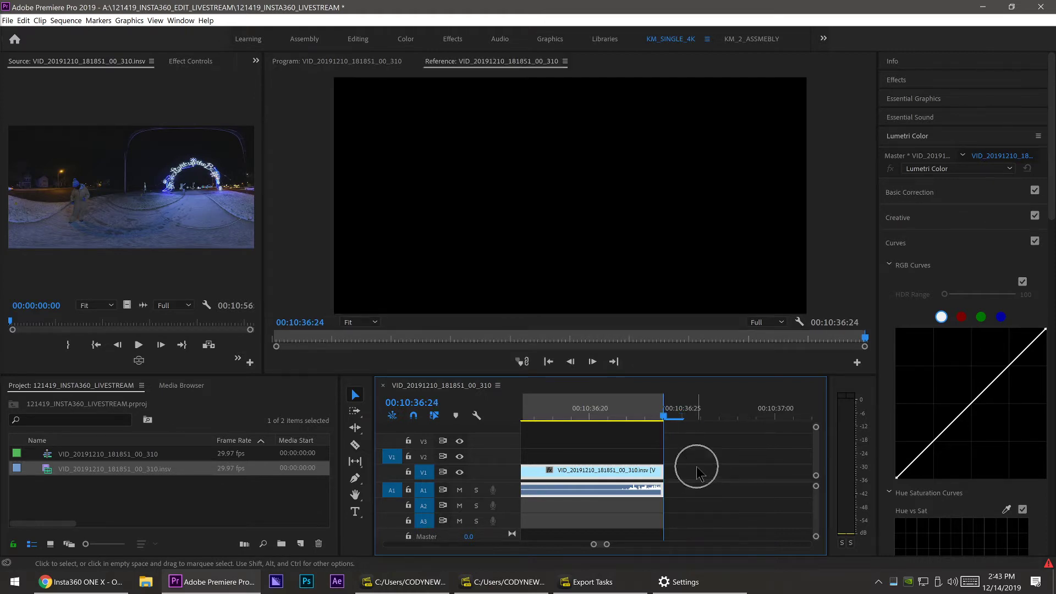
key("Right")
key("Left")
key("Right")
key("Left")
key("Right")
key("Left")
key("Left")
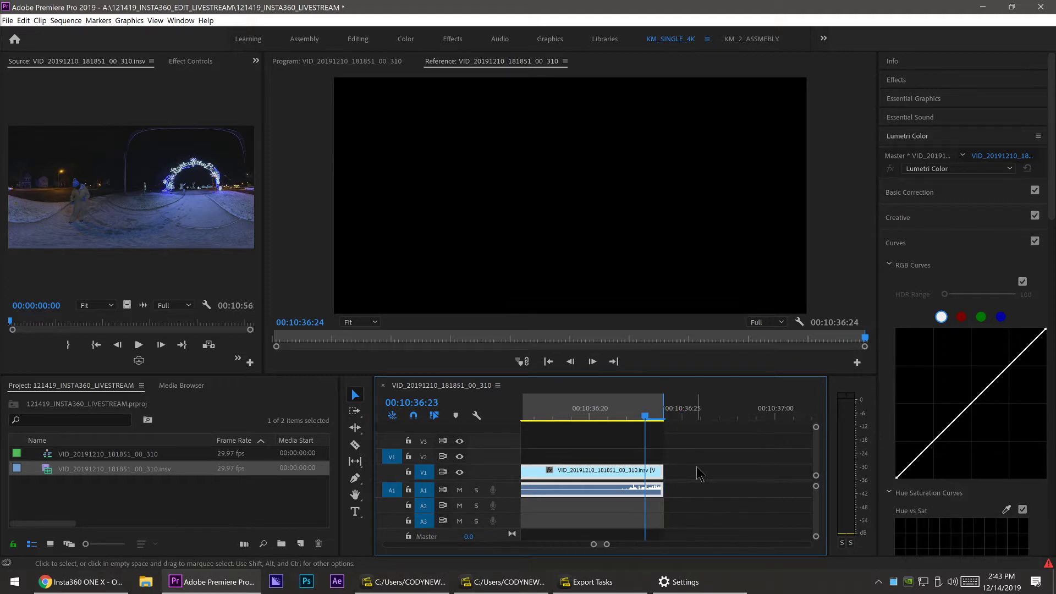
key("space")
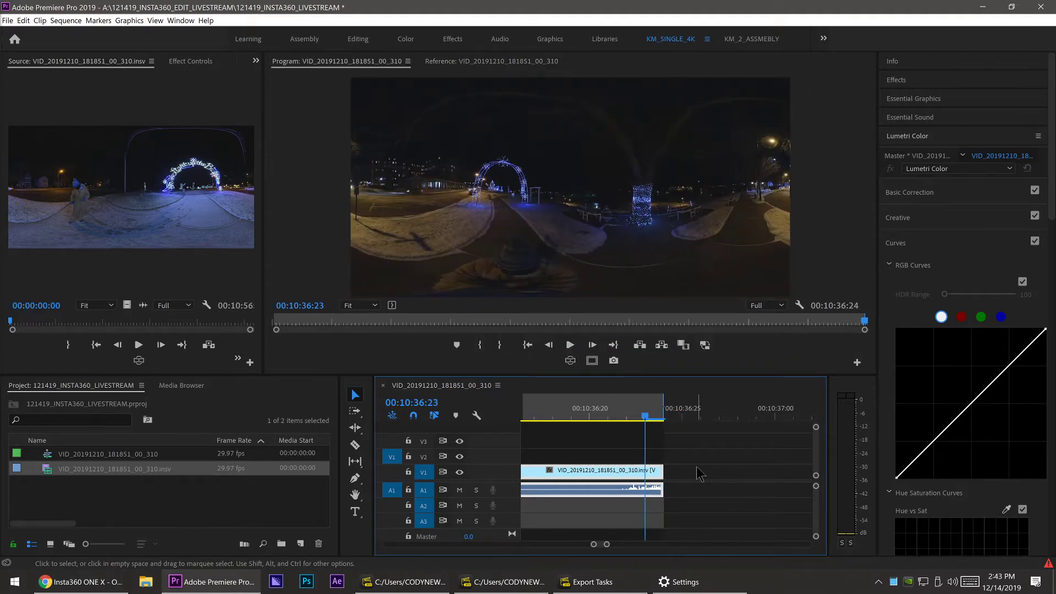
key("Right")
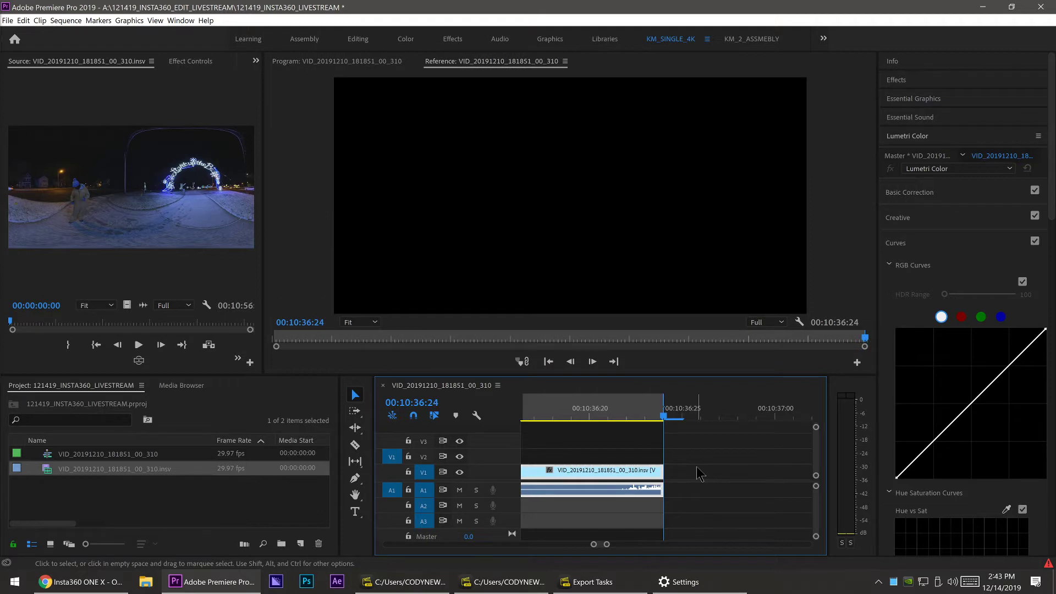
key("space")
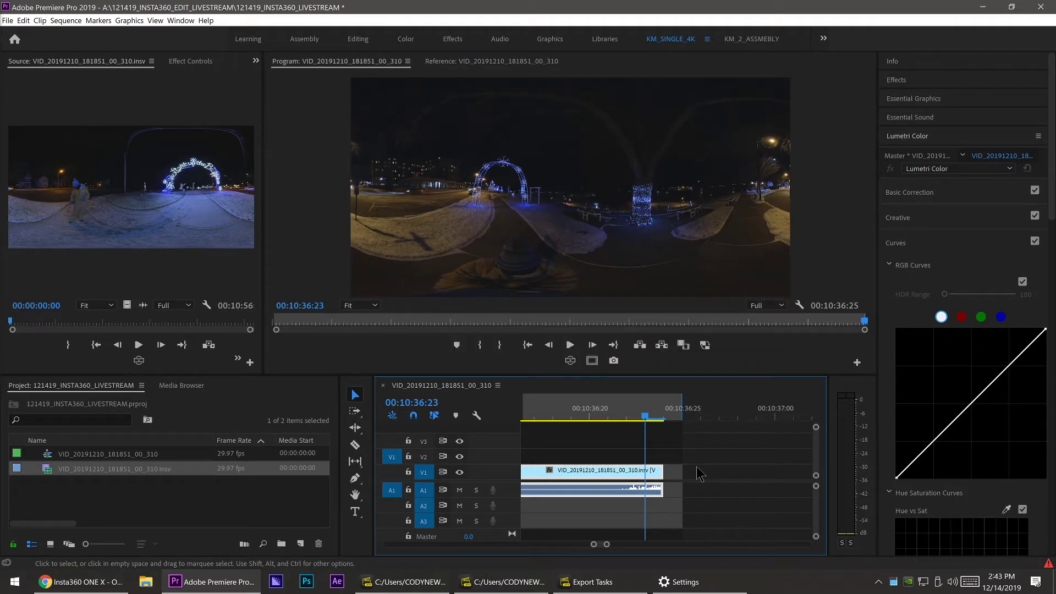
key("o")
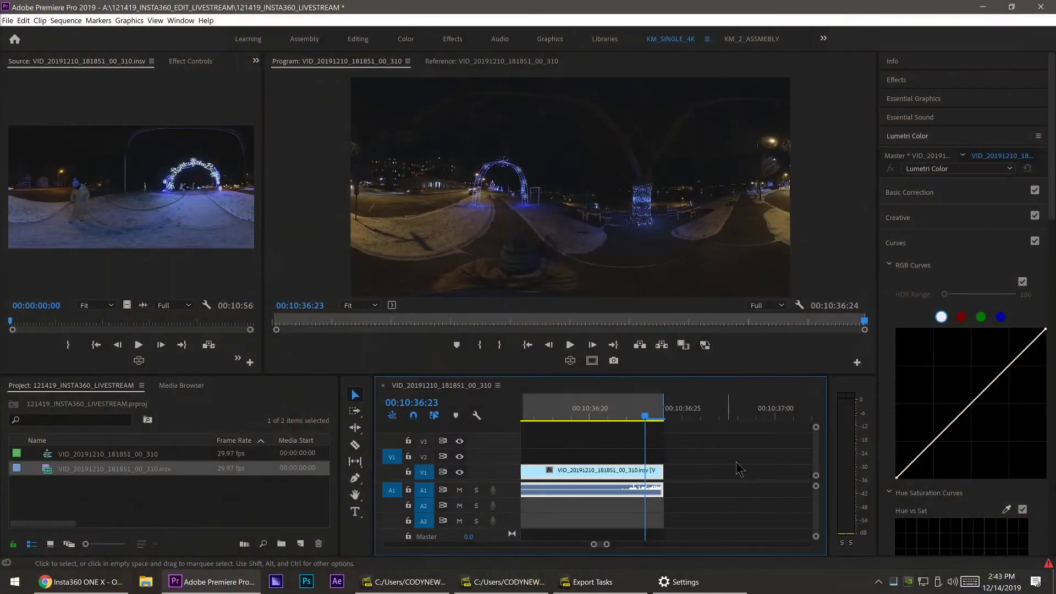
Step: Scrub backward from the clip's end through the 360 footage to review the walk between the light displays
left_click_drag(645, 413, 531, 427)
key("minus")
key("minus")
key("minus")
key("minus")
key("minus")
key("minus")
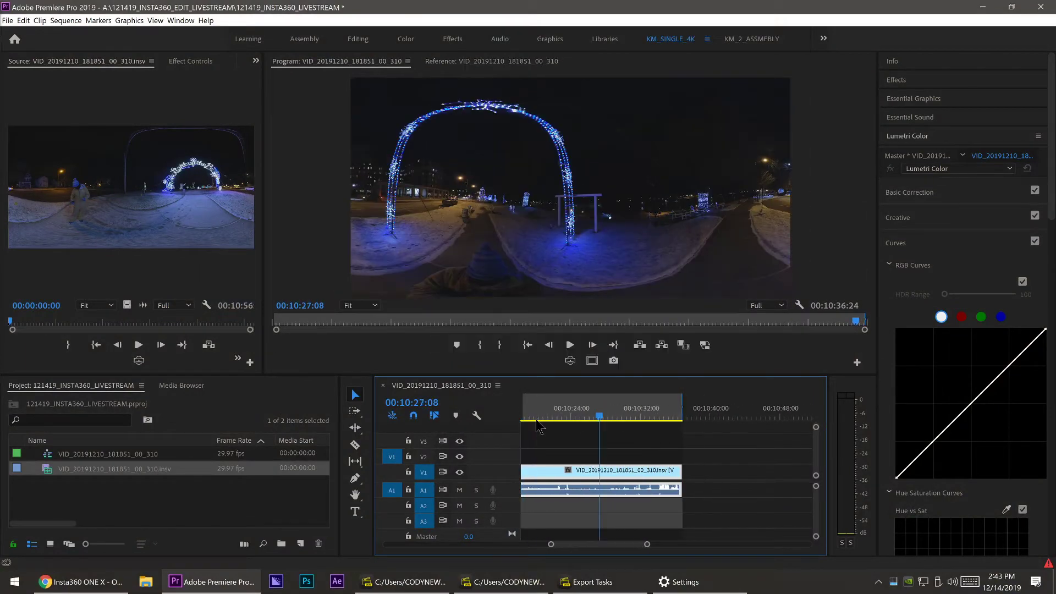
scroll(679, 488, "up", 5)
scroll(678, 491, "up", 2)
left_click_drag(624, 416, 541, 418)
key("minus")
key("minus")
key("minus")
key("minus")
key("minus")
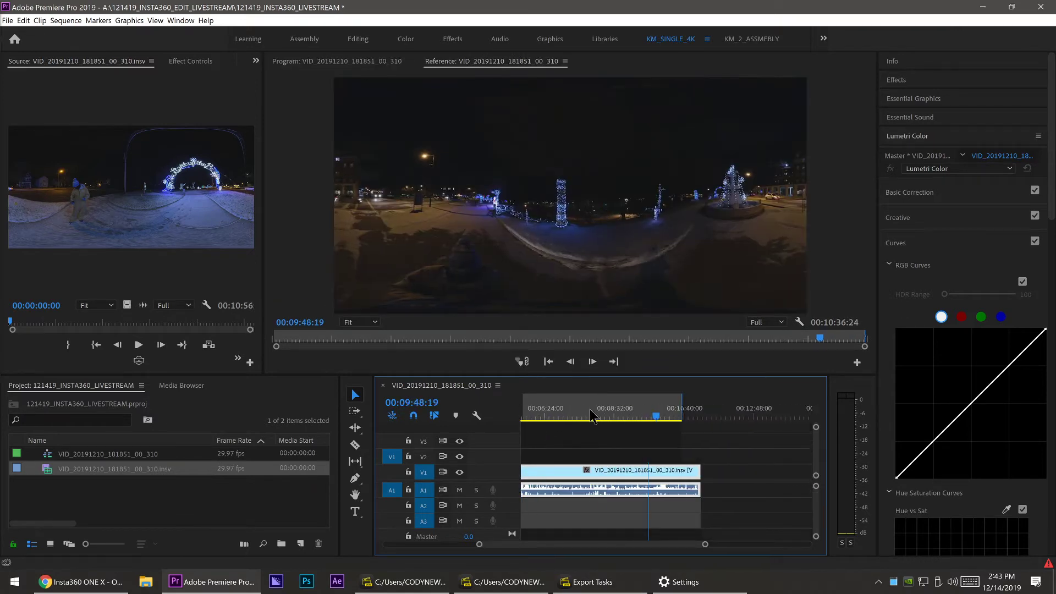
Step: Park the playhead at 00:02:21:03, show the Lumetri Scopes for that frame and widen the scopes area
key("Home")
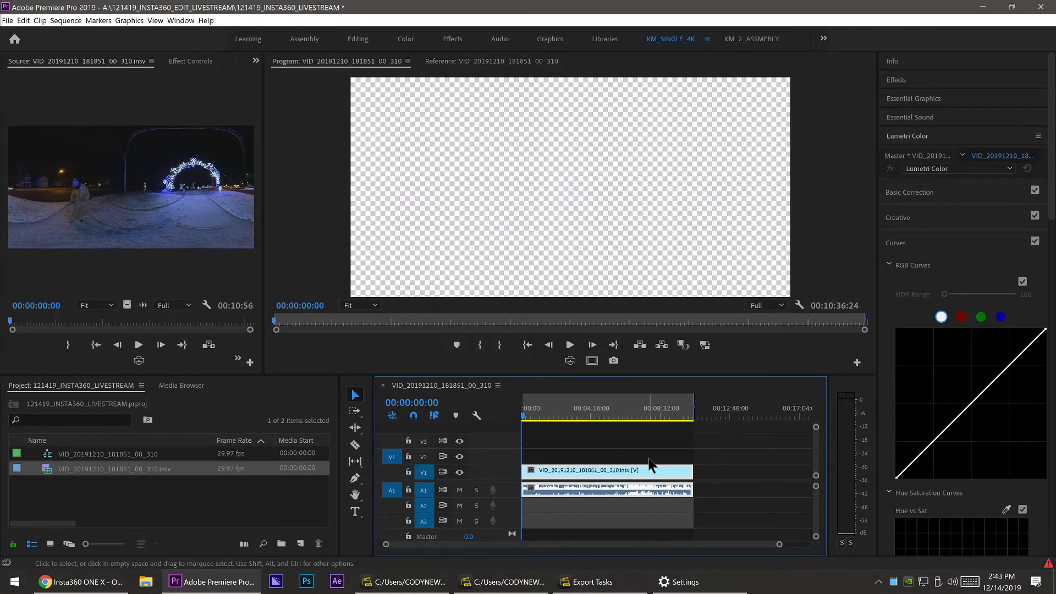
left_click(560, 418)
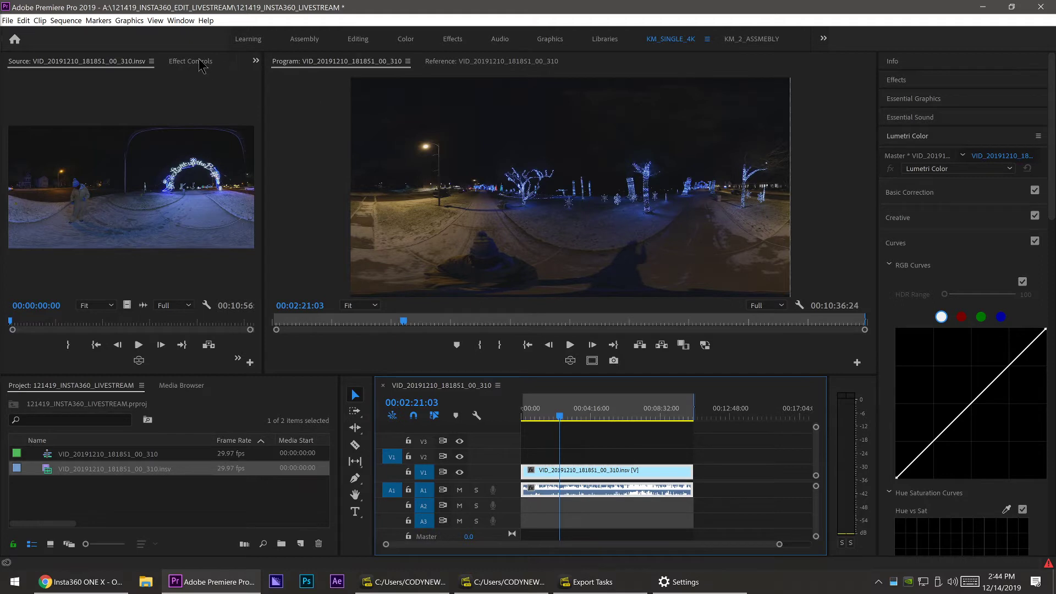
left_click(256, 61)
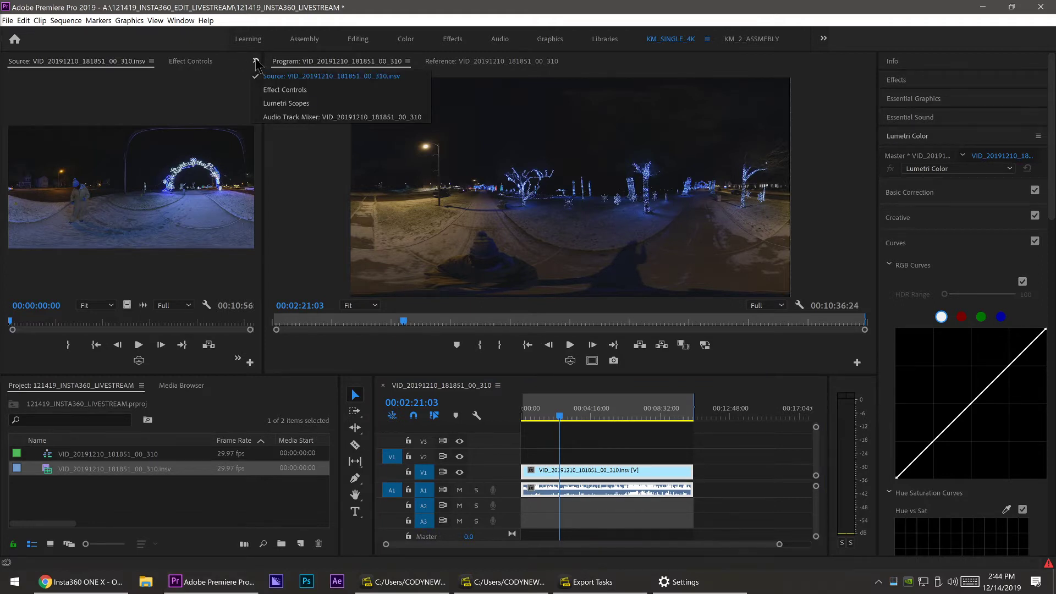
left_click(286, 104)
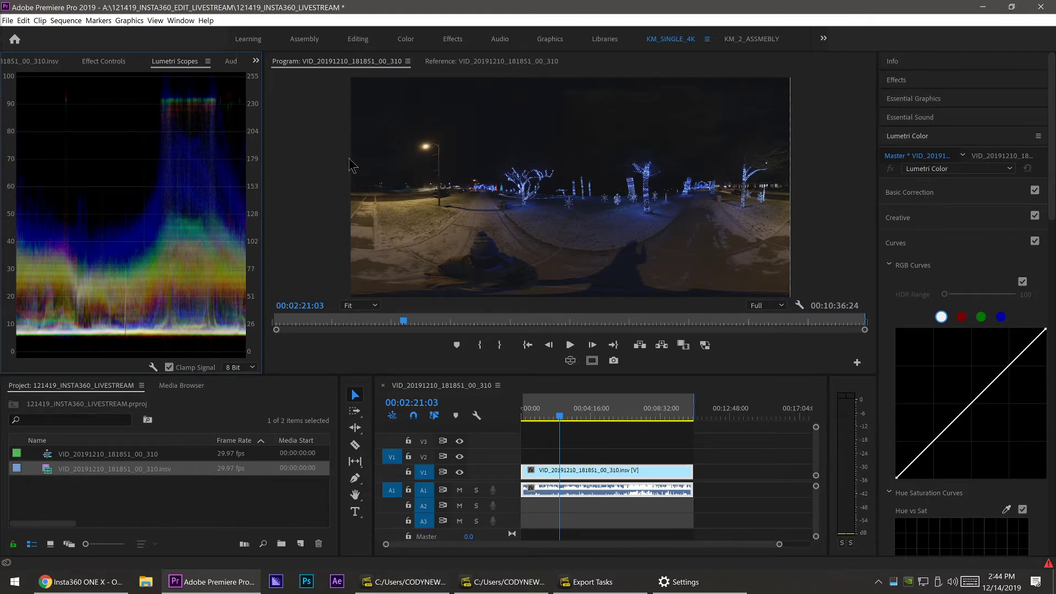
left_click_drag(263, 177, 298, 168)
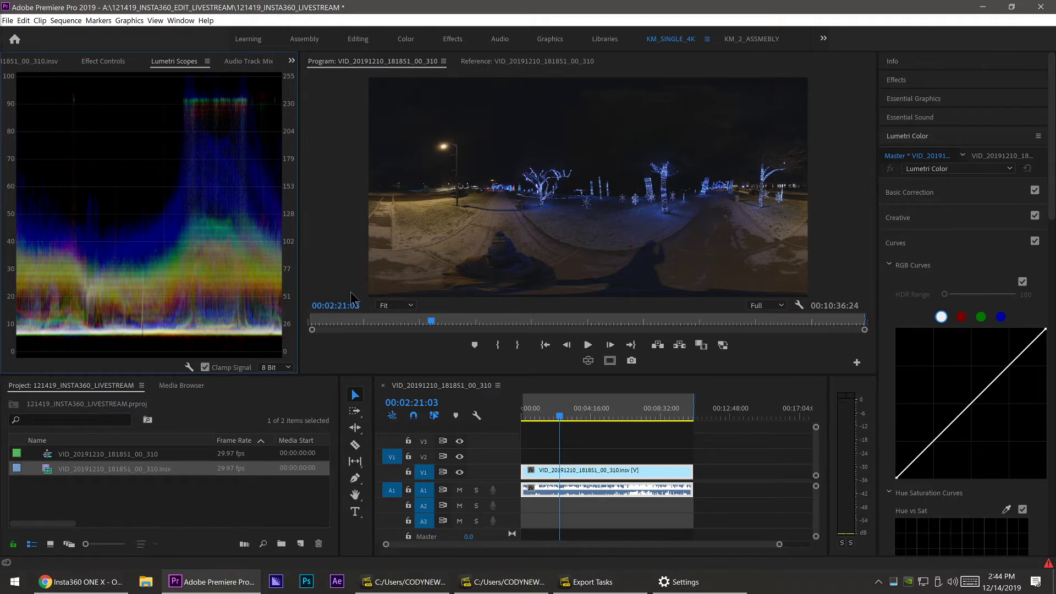
Step: Compare the footage and scopes at several points of the clip, park at 00:07:00:29 and open Lumetri's Basic Correction settings
left_click_drag(559, 416, 579, 420)
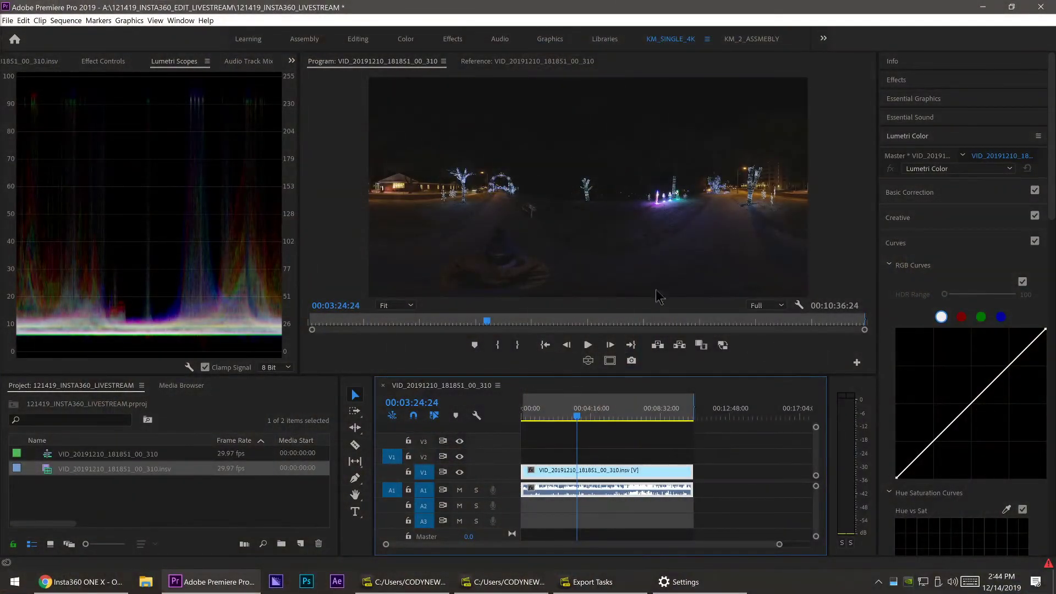
left_click(572, 322)
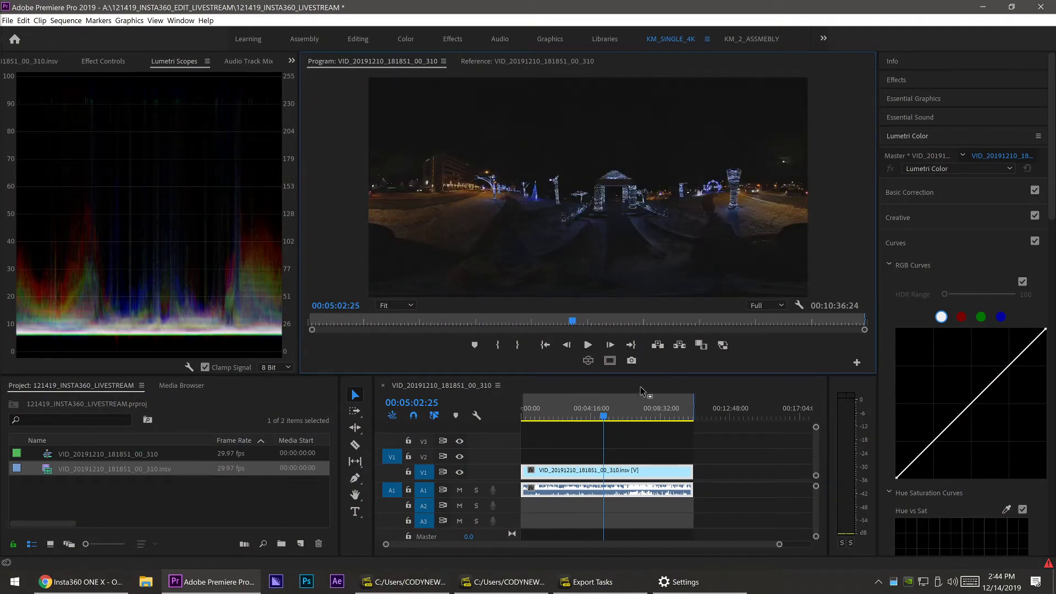
left_click(635, 414)
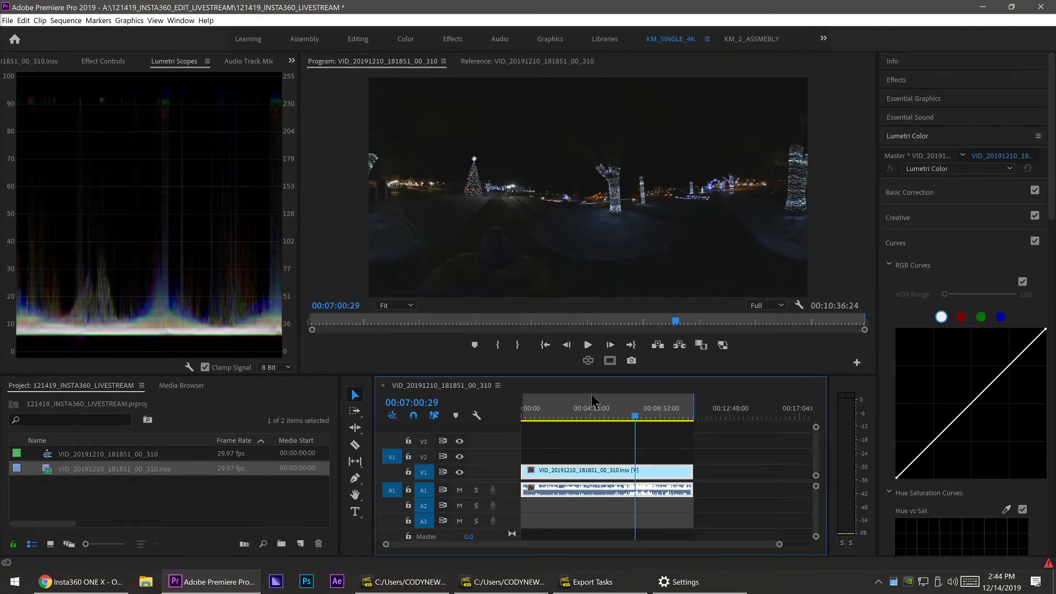
left_click(935, 193)
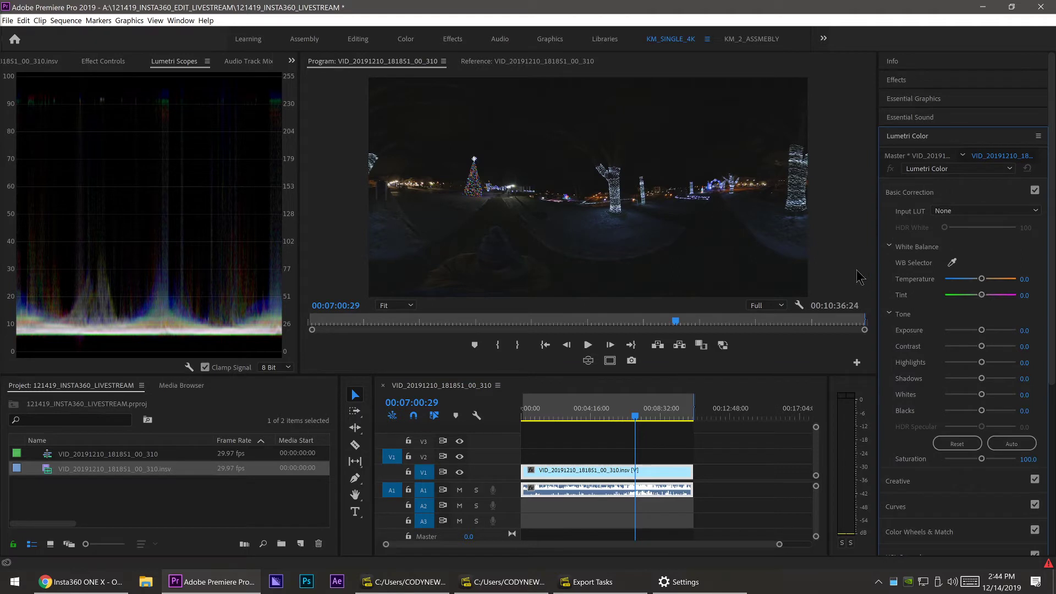
scroll(970, 305, "down", 4)
scroll(904, 270, "up", 4)
Step: Try lowering the Blacks to -100 and inspect the picture in the enlarged program and reference monitors
mouse_move(981, 410)
left_mouse_down()
mouse_move(1004, 415)
mouse_move(898, 415)
mouse_move(963, 411)
left_mouse_up()
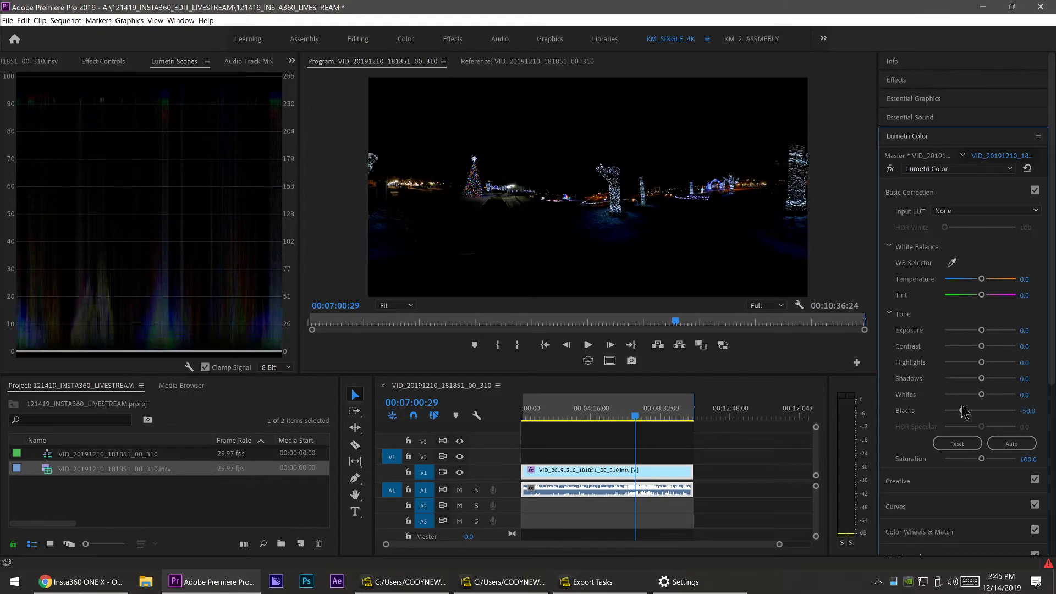
key("grave")
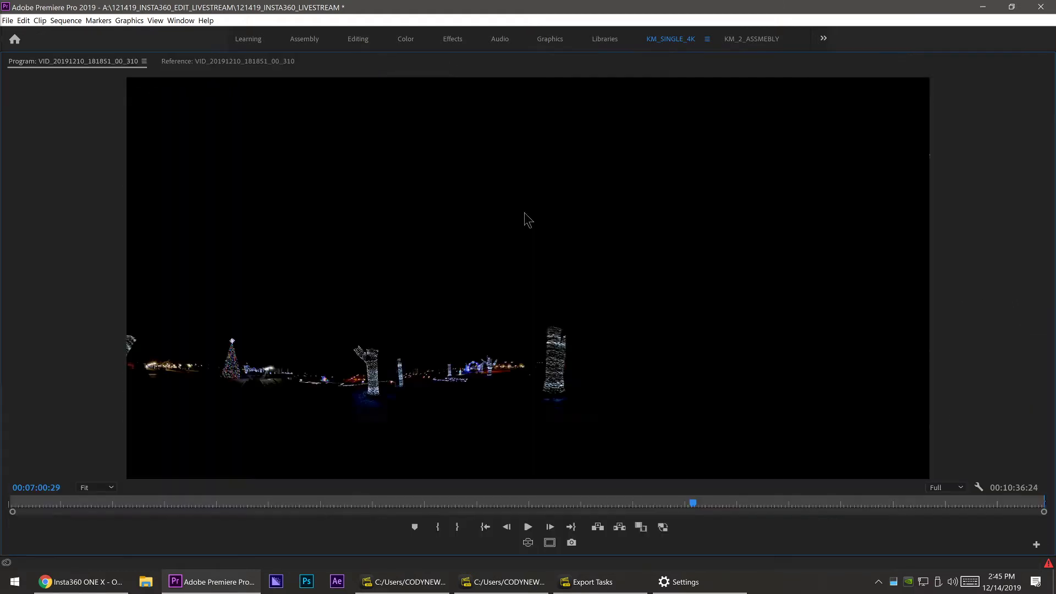
key("space")
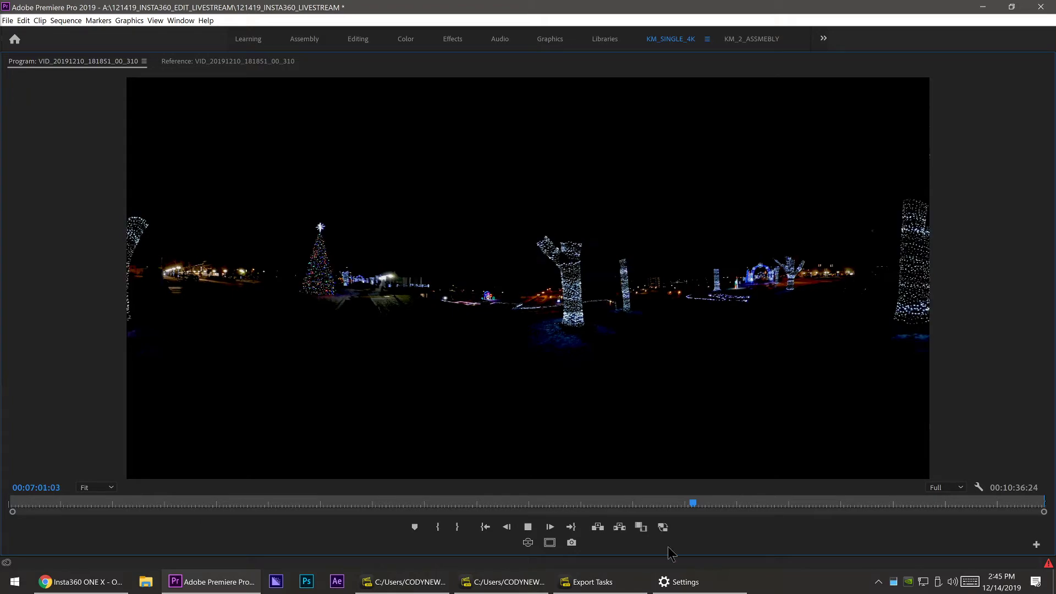
left_click(224, 62)
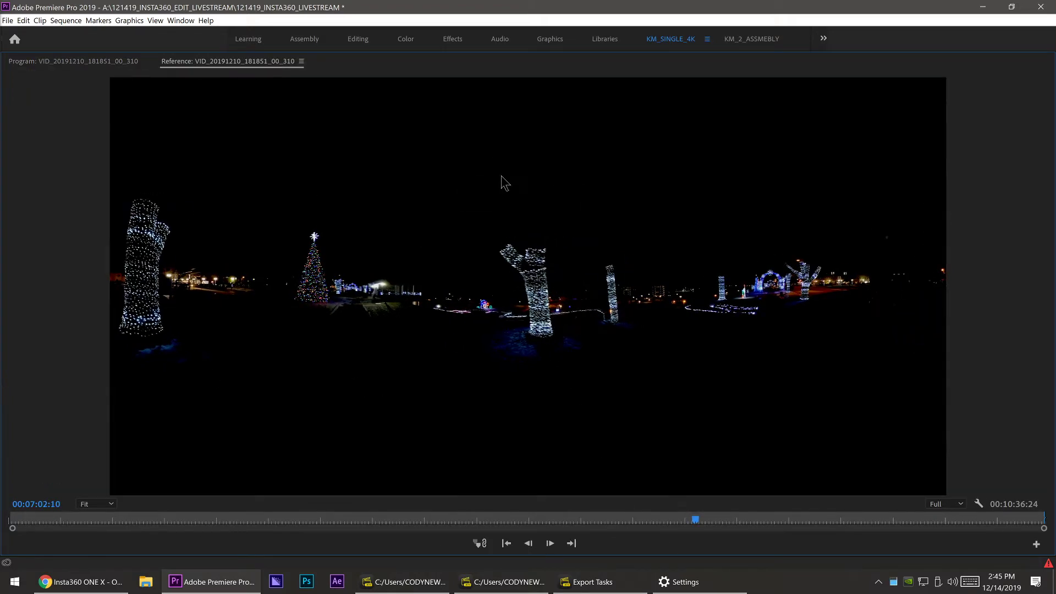
key("grave")
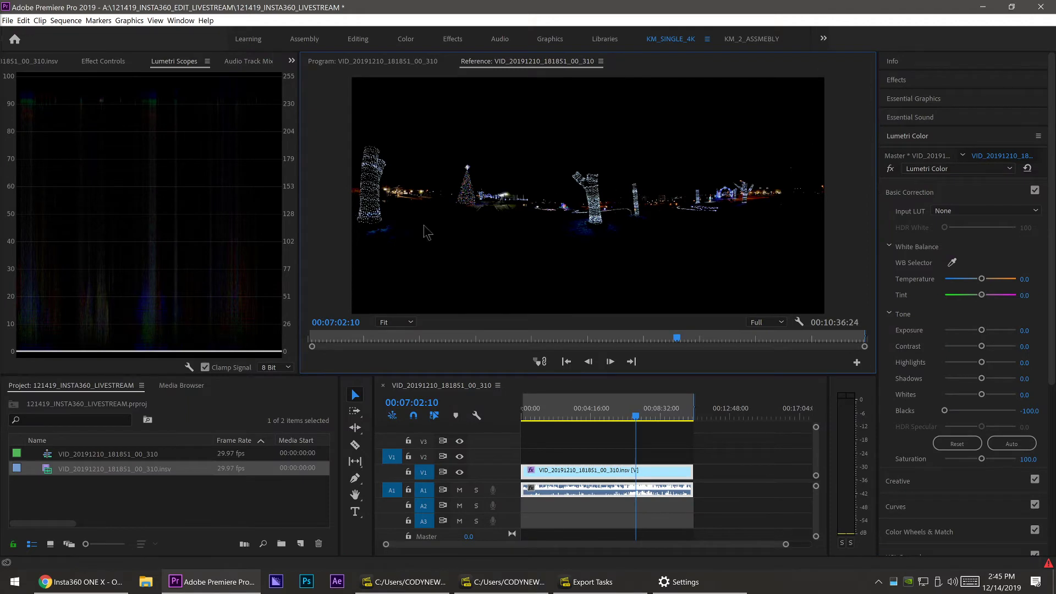
Step: Set the clip's Blacks to -3.4 in Basic Correction
left_click_drag(944, 410, 984, 412)
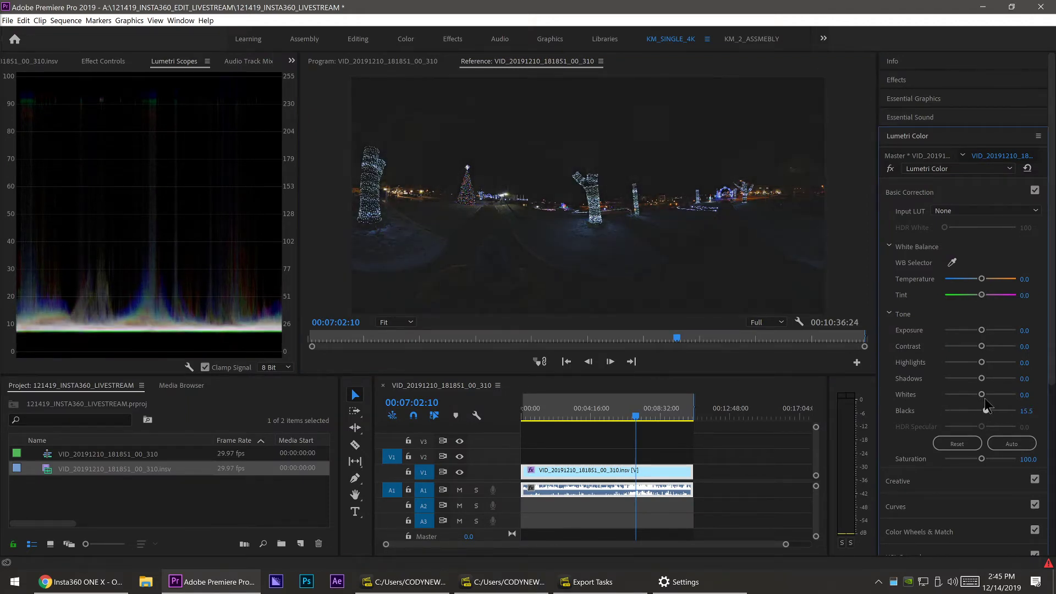
left_click_drag(983, 405, 979, 407)
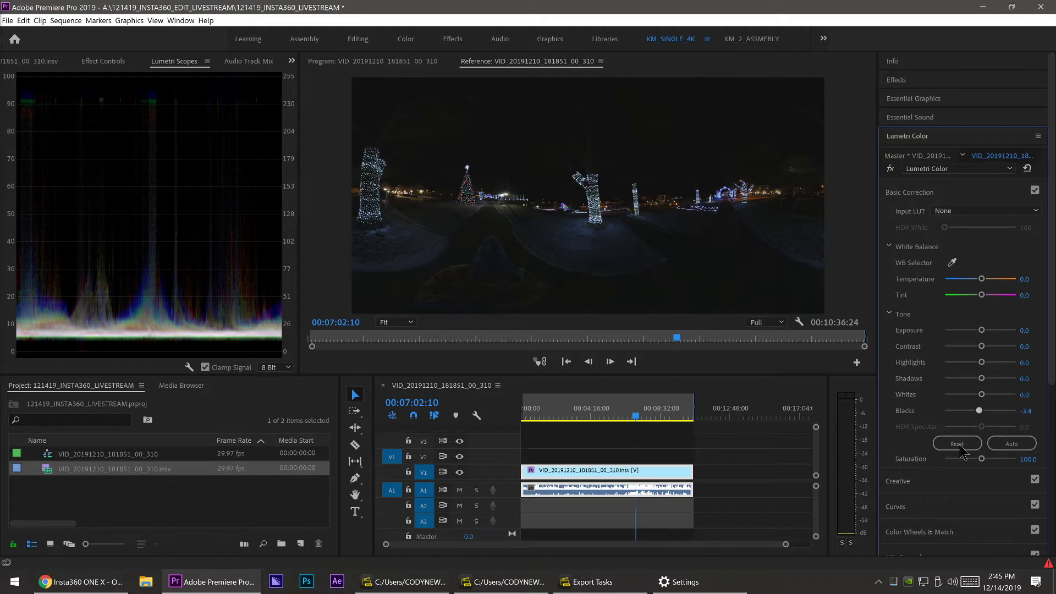
Step: Shape the master RGB curve into a gentle S with three points, raising the highlights and slightly lowering the darker midtones
scroll(930, 380, "down", 3)
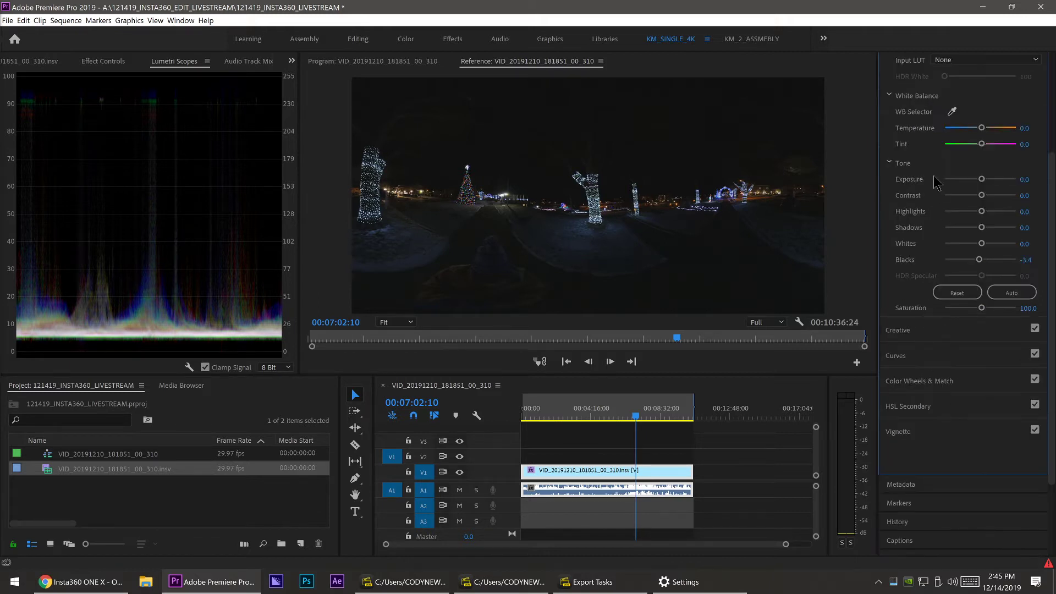
left_click(922, 356)
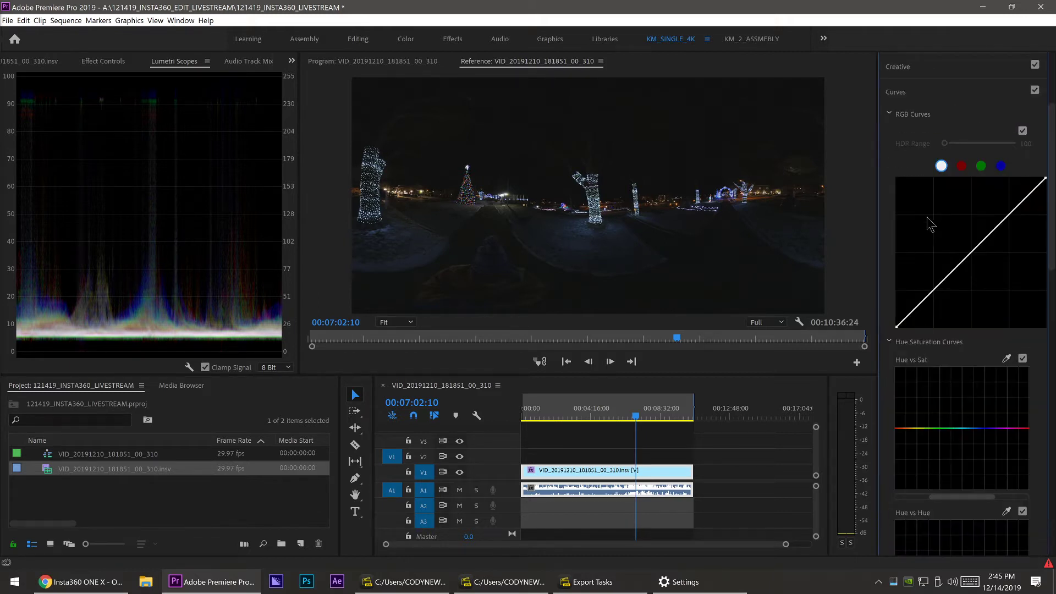
left_click(972, 252)
mouse_move(1006, 218)
left_mouse_down()
mouse_move(1024, 253)
mouse_move(1004, 218)
mouse_move(1007, 229)
mouse_move(1014, 211)
left_mouse_up()
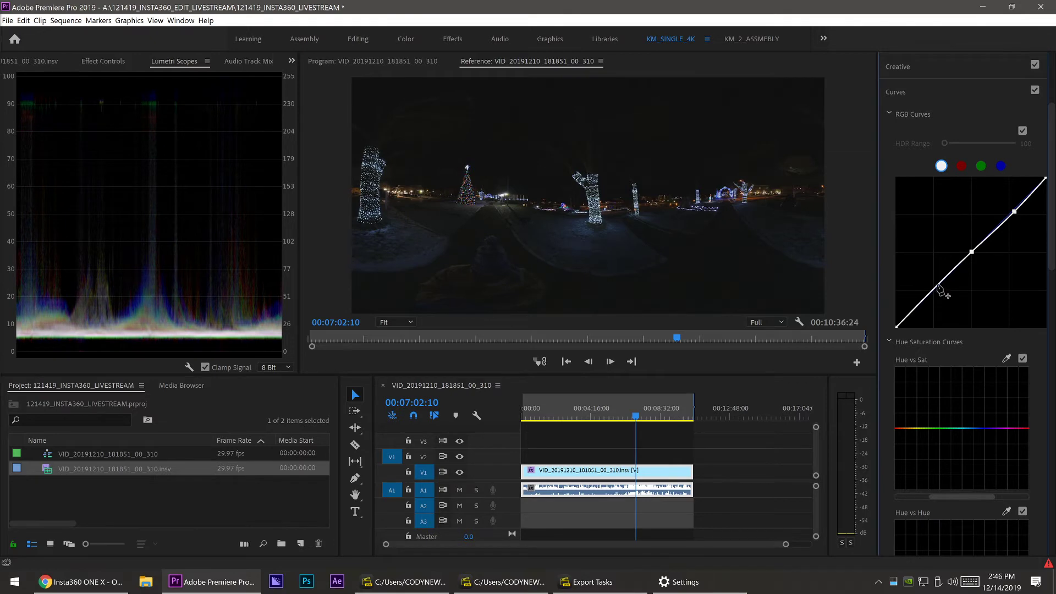
left_click_drag(935, 288, 977, 253)
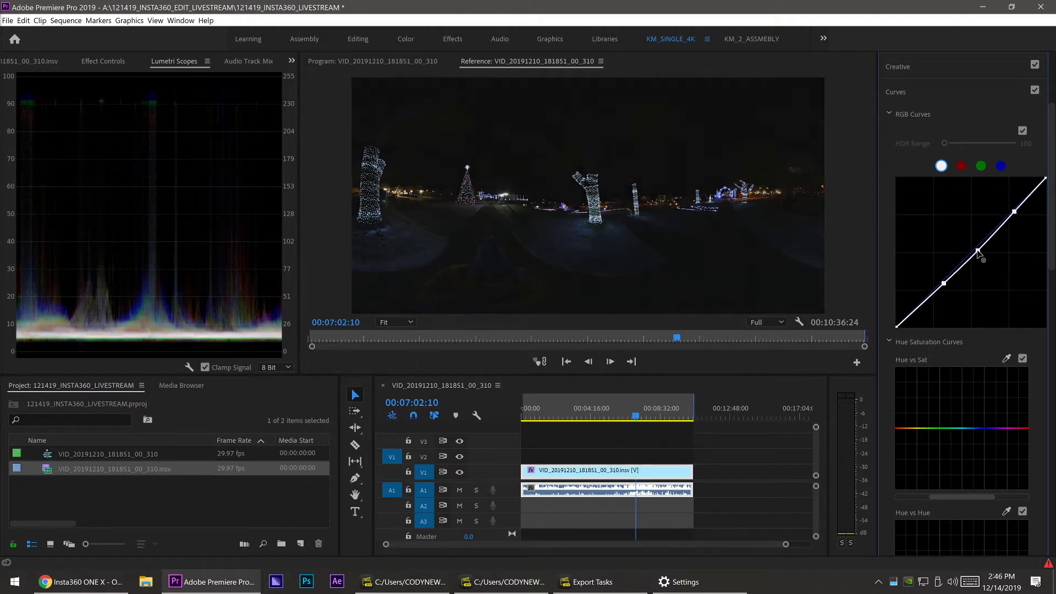
left_click_drag(1014, 211, 1008, 209)
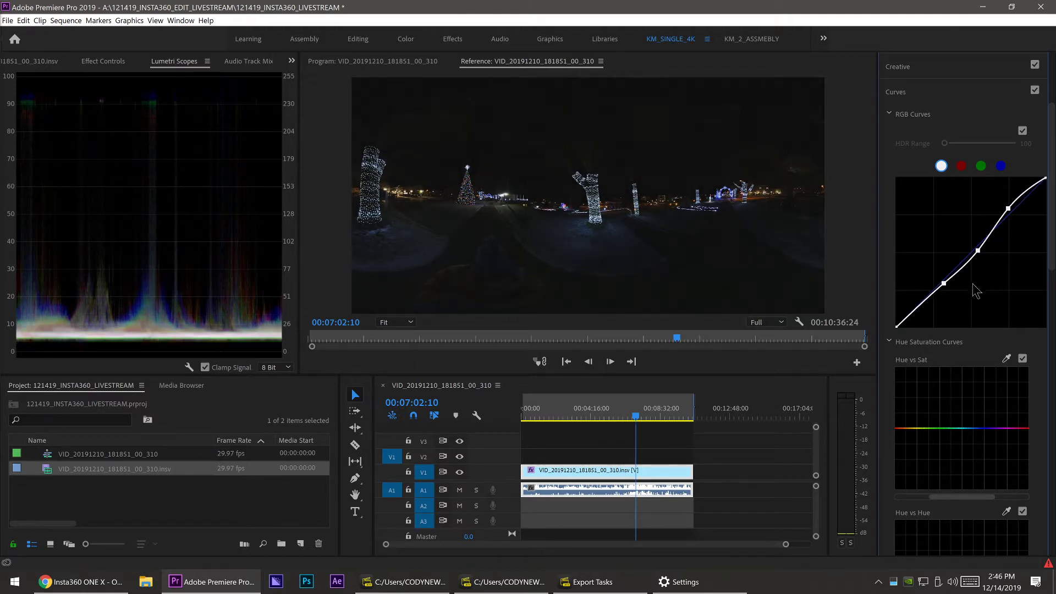
left_click_drag(944, 284, 941, 283)
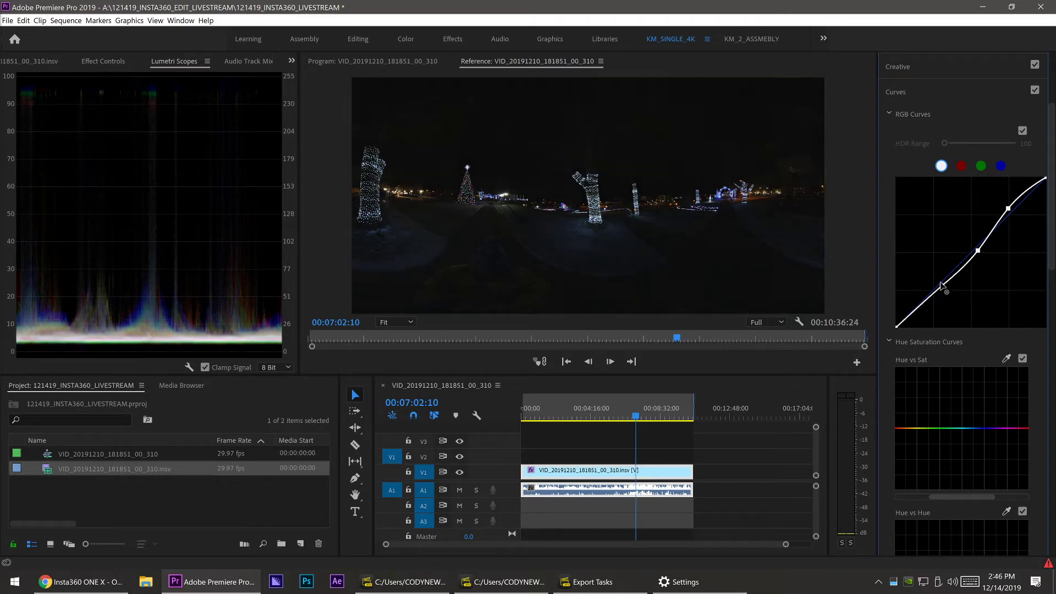
Step: Review the corrected footage and its scopes at bright and dark points throughout the clip, ending at 00:02:00:18
left_click(579, 417)
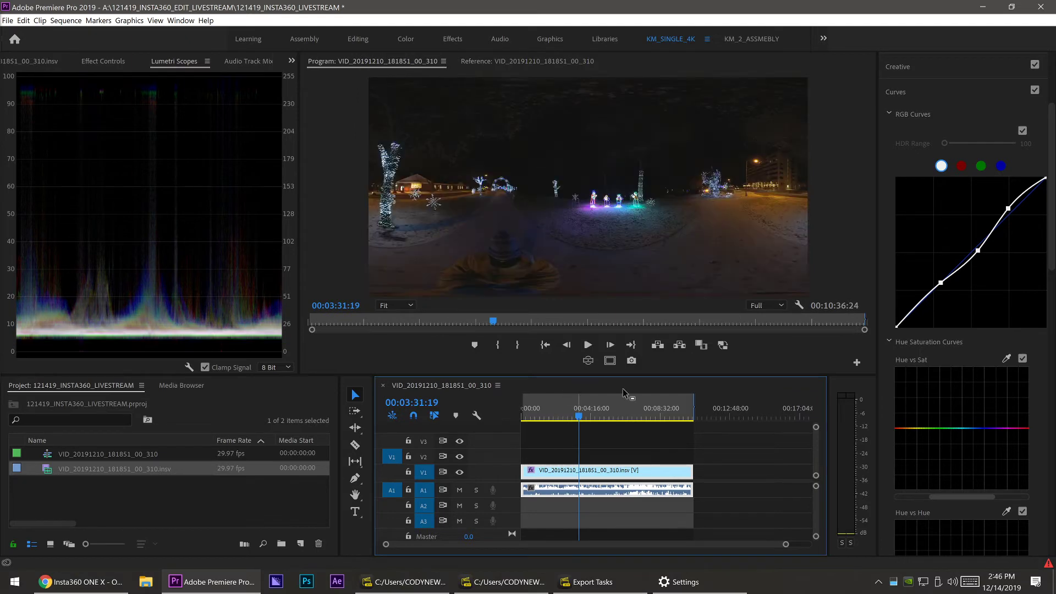
left_click(570, 418)
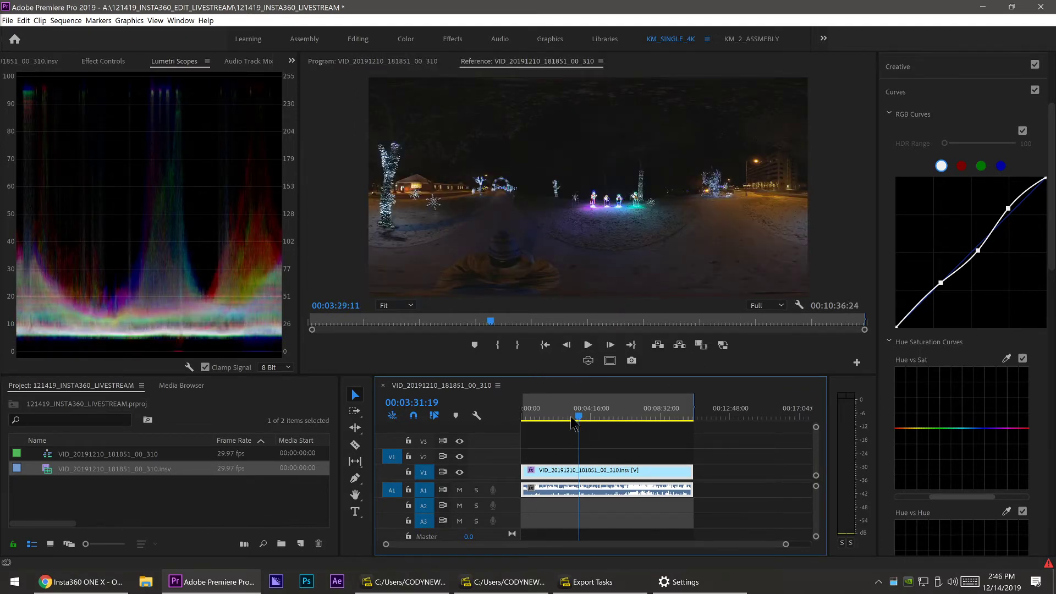
left_click_drag(572, 419, 589, 419)
left_click(546, 418)
key("space")
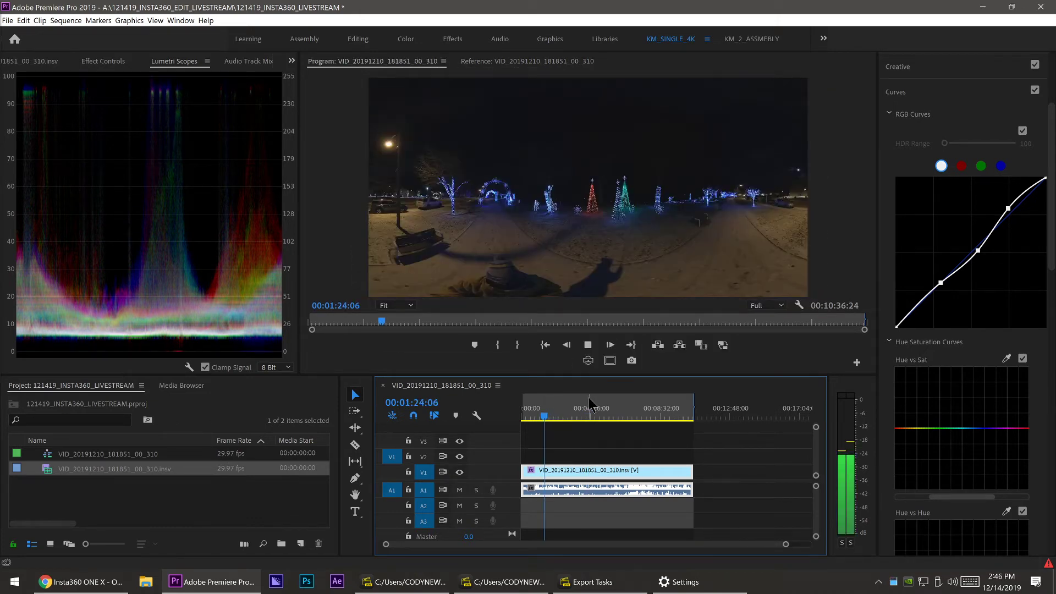
key("space")
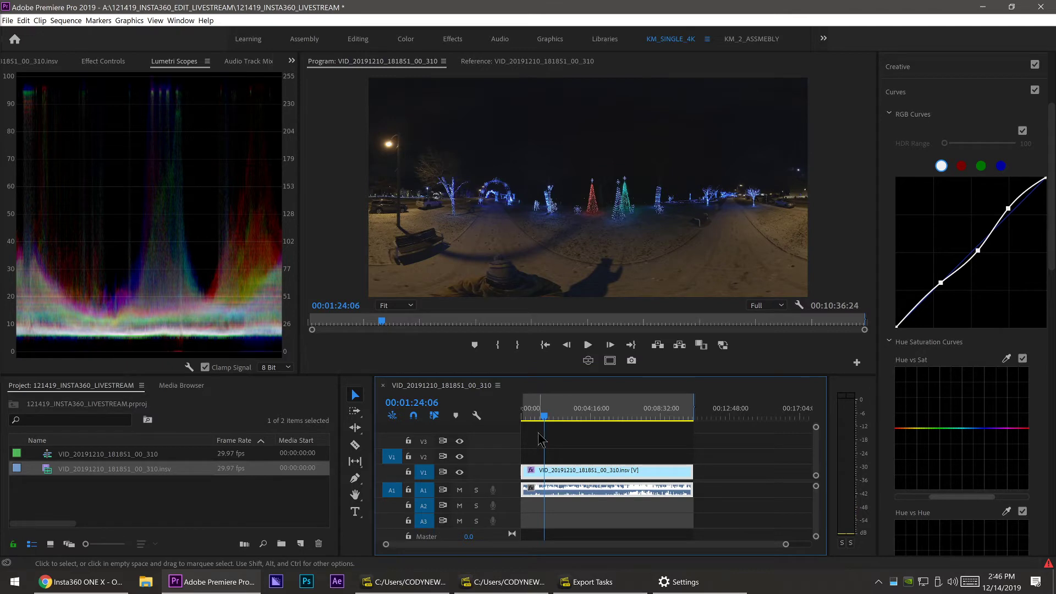
left_click_drag(572, 413, 615, 411)
left_click(638, 419)
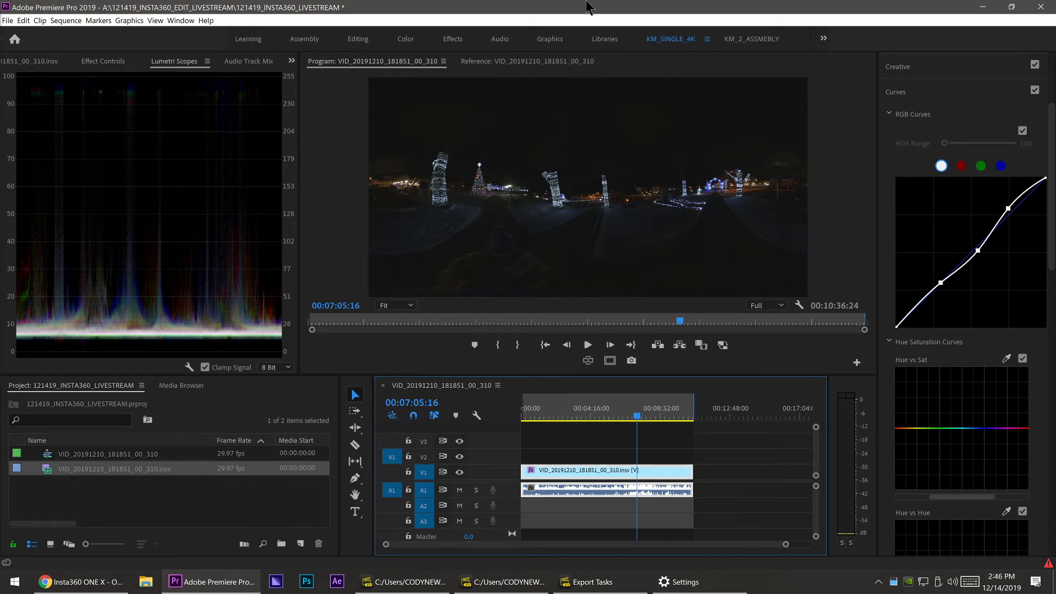
left_click_drag(640, 417, 582, 420)
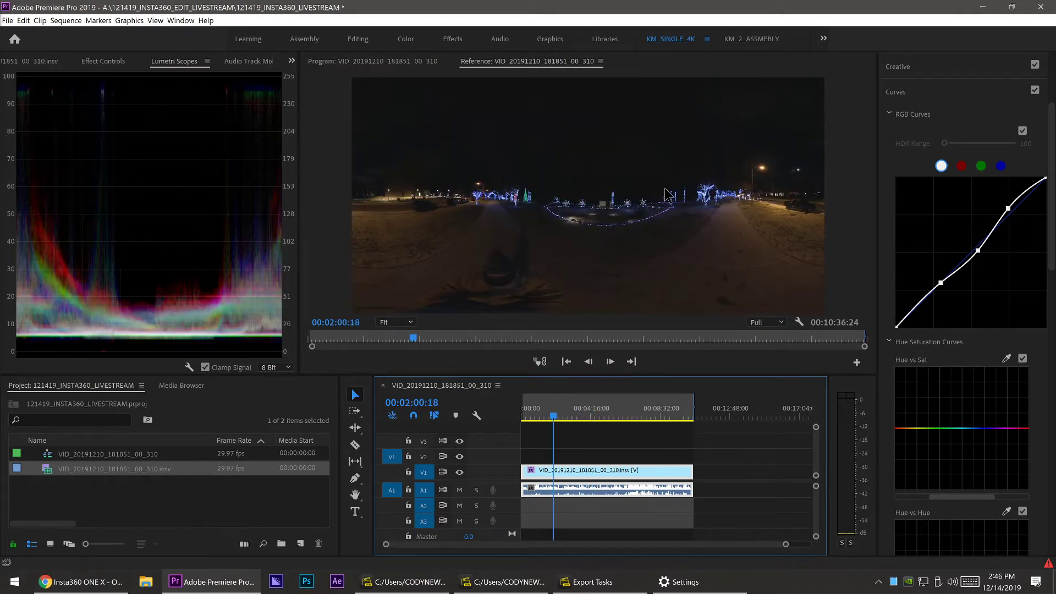
Step: Set the clip's Saturation to 125 in Basic Correction
left_click(918, 67)
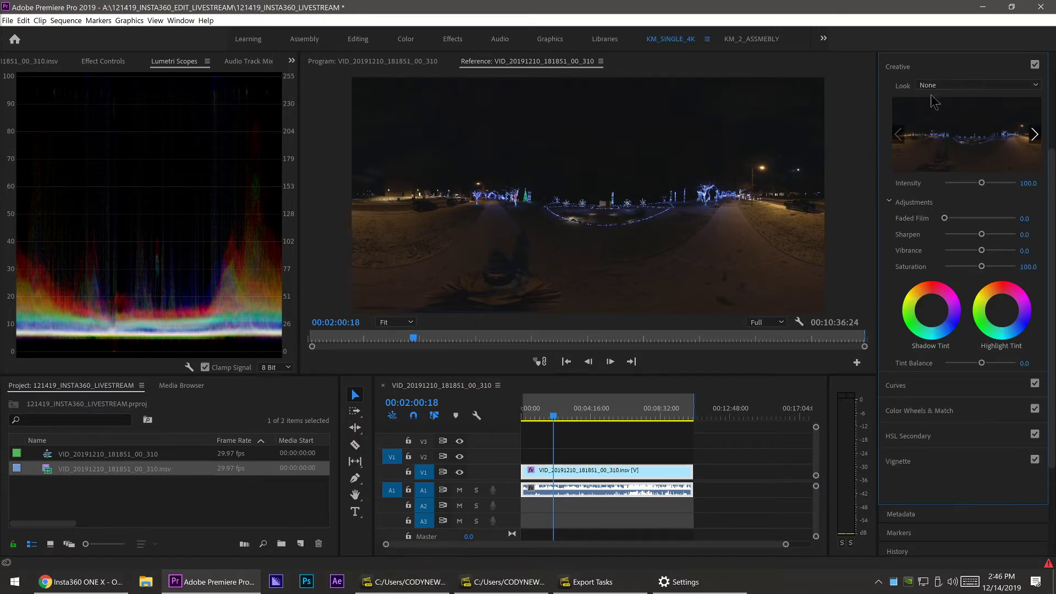
scroll(943, 102, "up", 3)
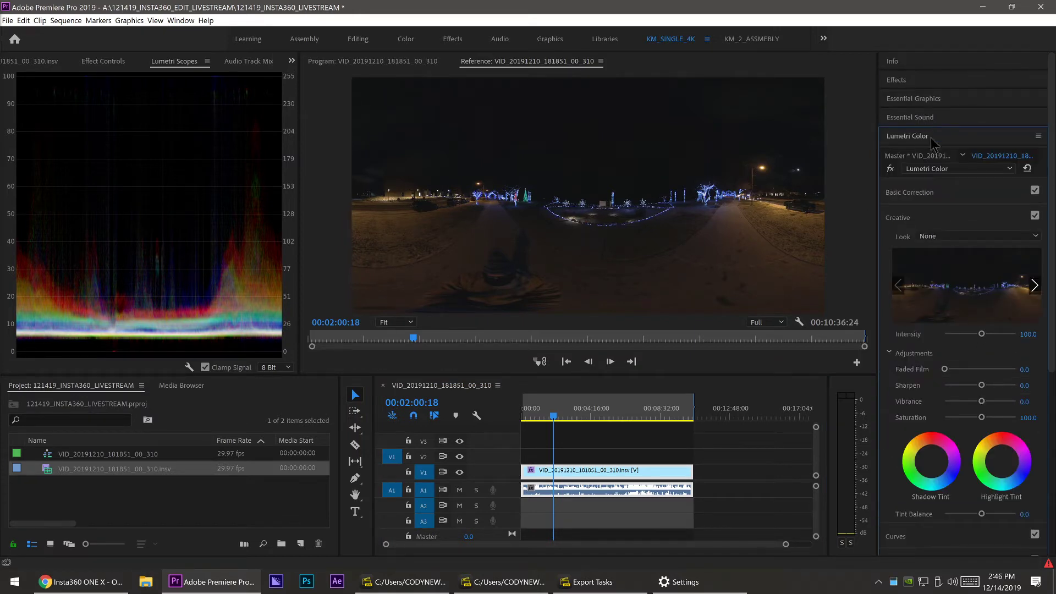
left_click(939, 194)
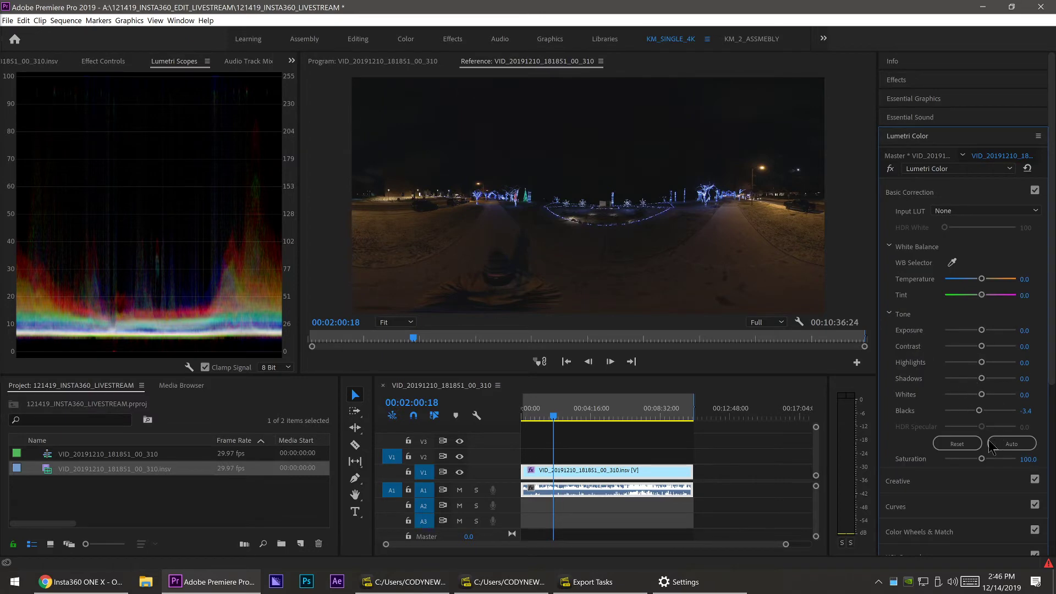
left_click_drag(982, 460, 994, 461)
left_click(1033, 459)
type("125")
key("Return")
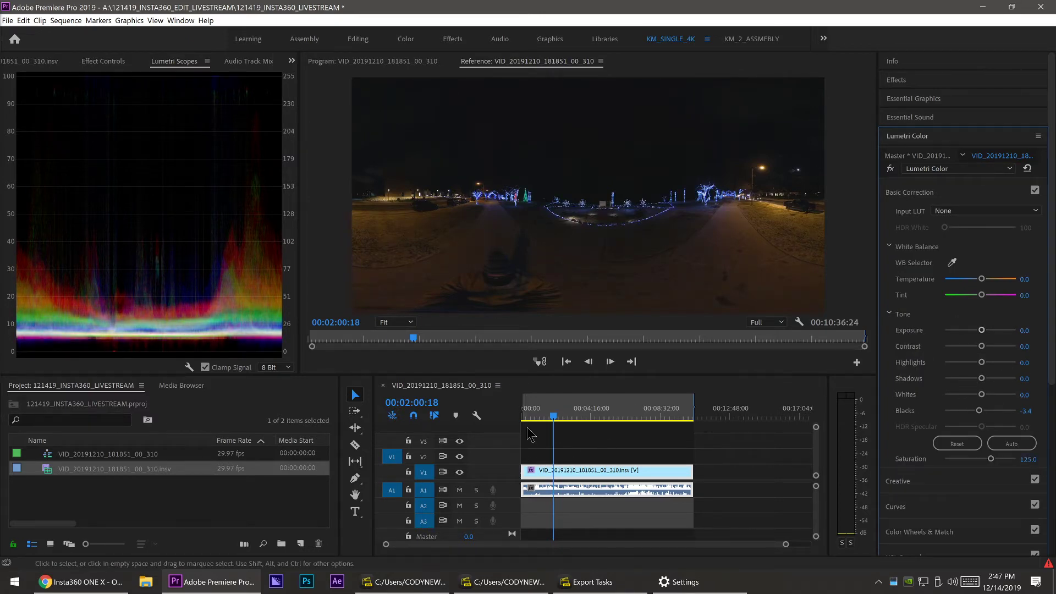
Step: Check the corrected picture at 00:01:33:09, and examine the cross transitions on the clip's video and audio at the sequence start
left_click(546, 409)
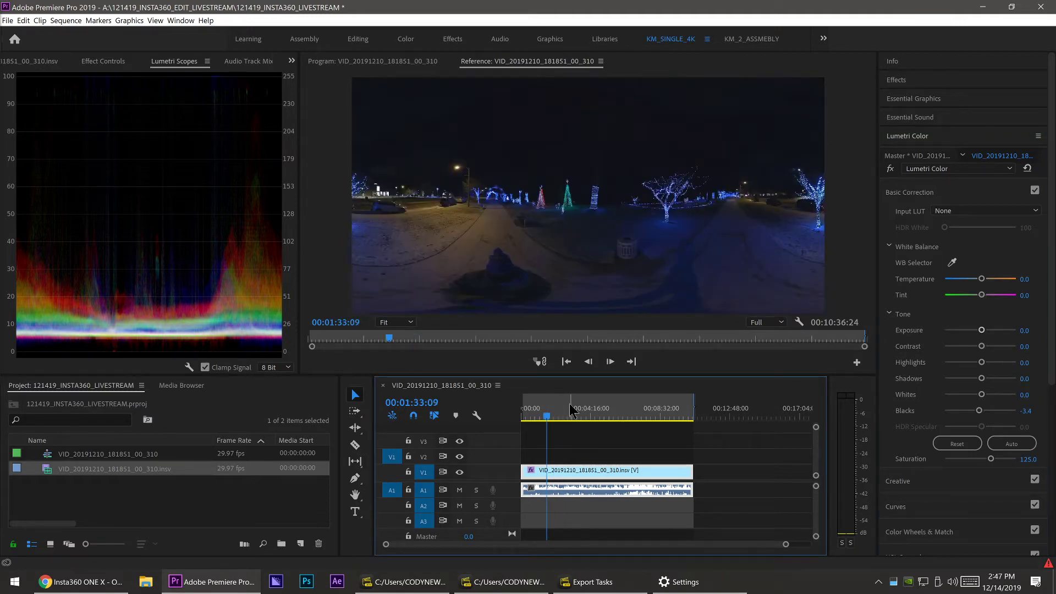
key("Home")
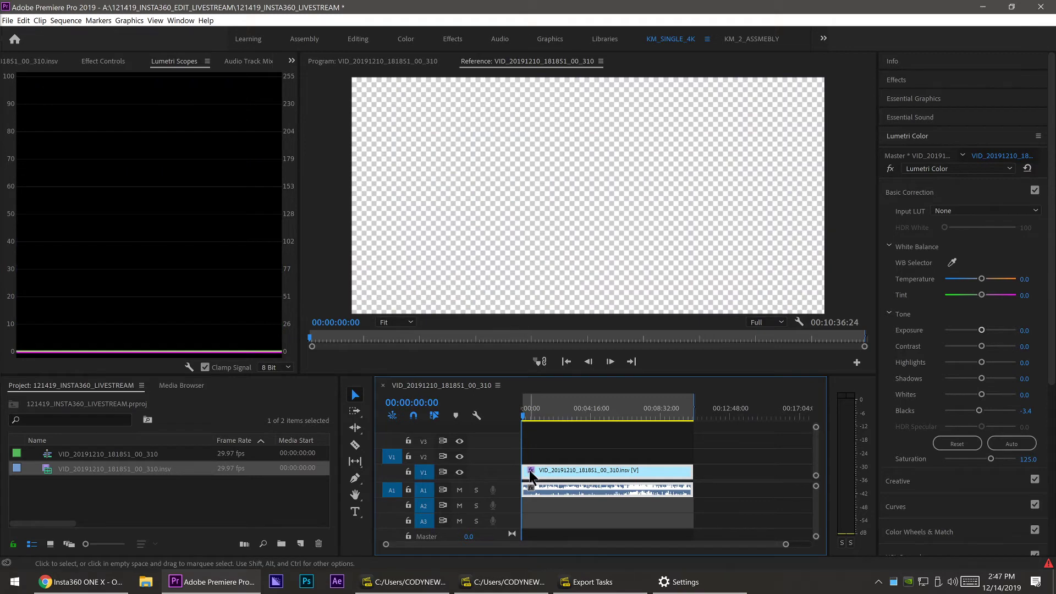
key("=")
key("=")
key("=")
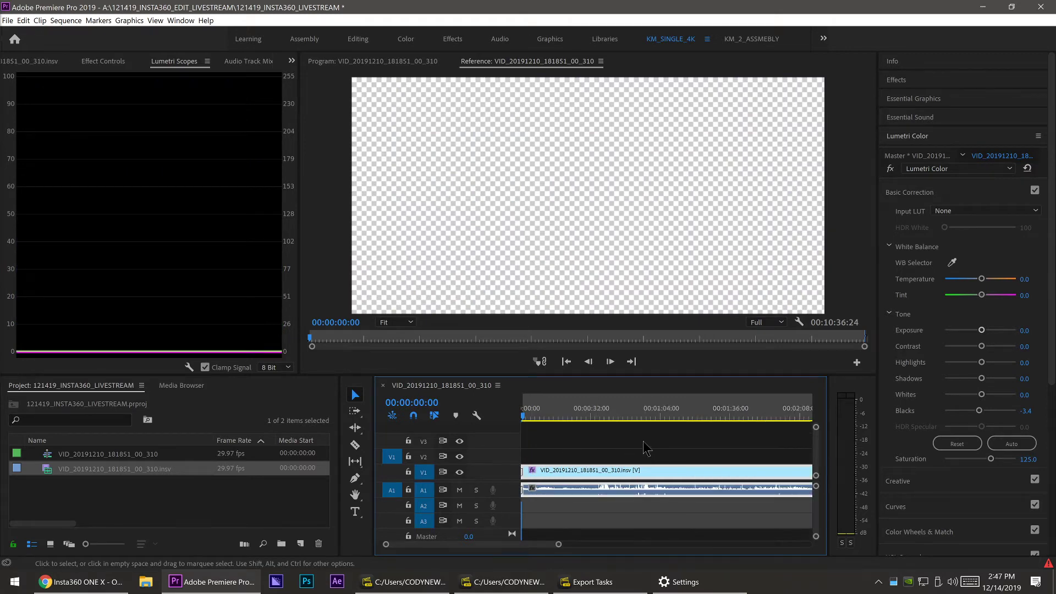
key("ctrl+s")
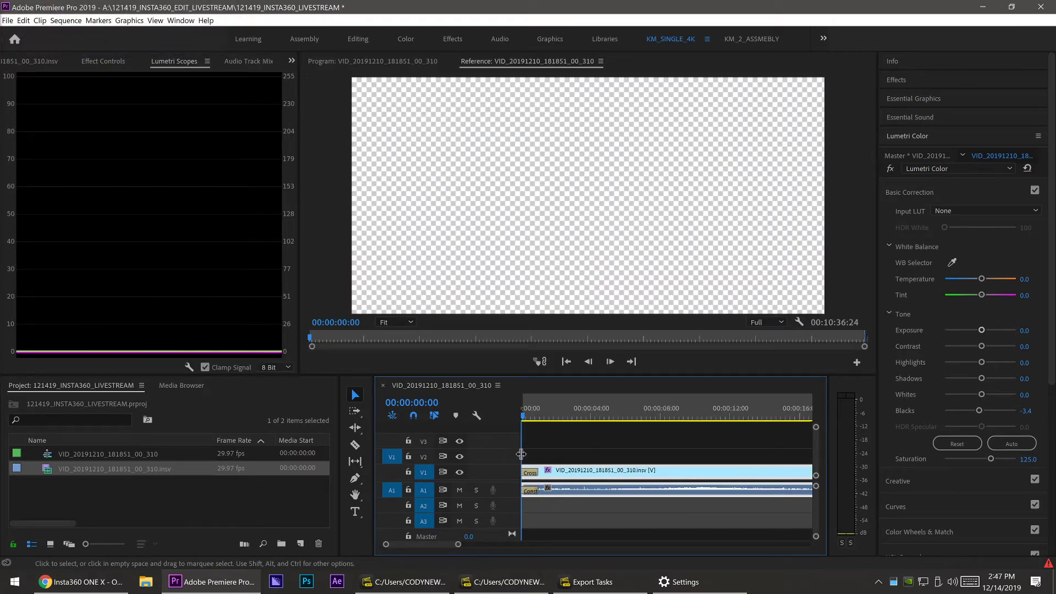
Step: Apply the default video and audio transitions at the clip's end, 00:10:36:23
key("End")
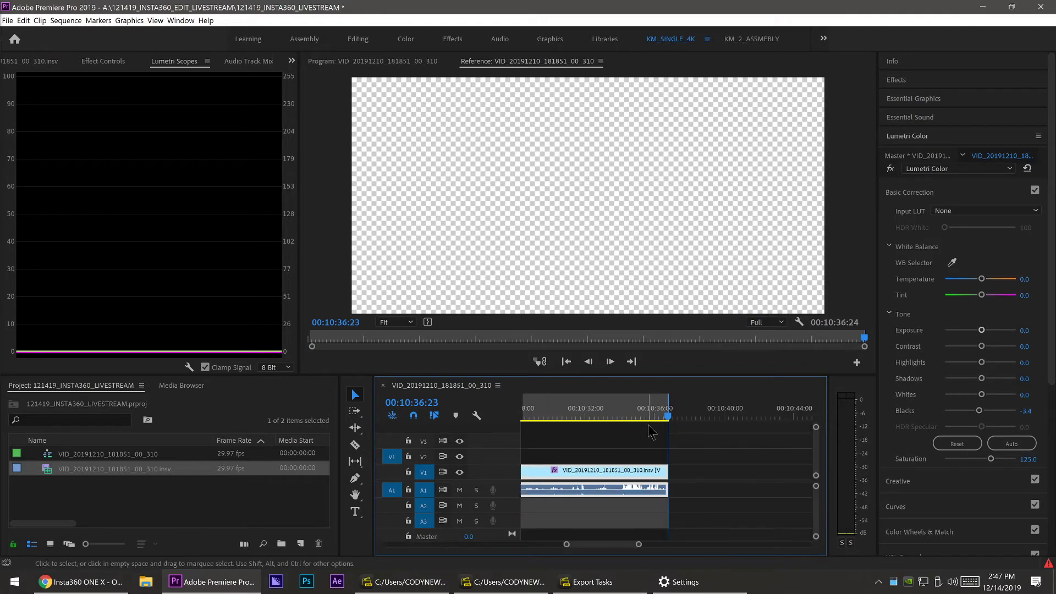
key("ctrl+d")
left_click(671, 473)
key("ctrl+shift+d")
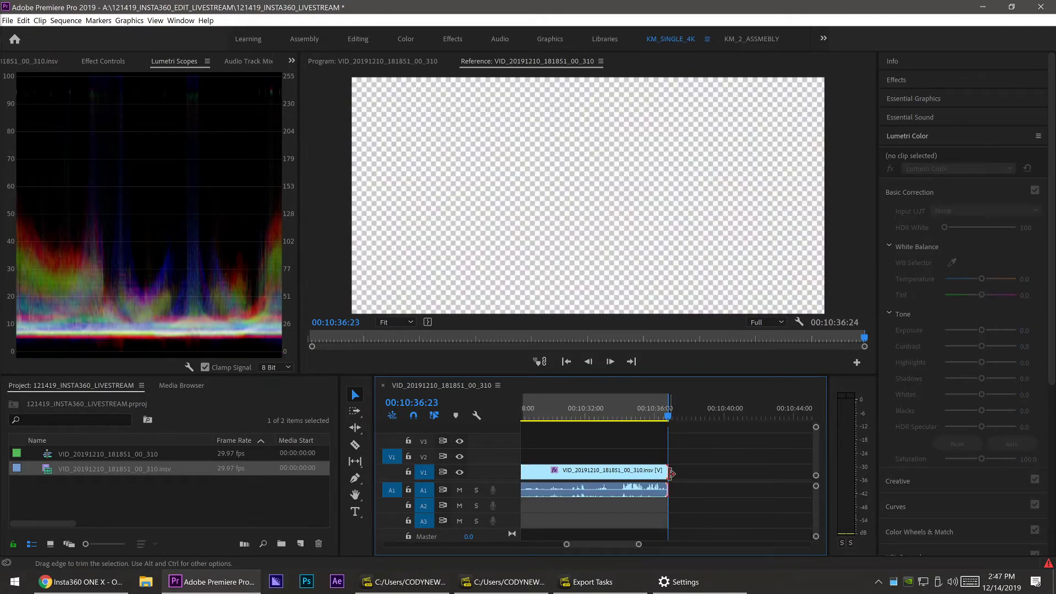
Step: Bring the whole clip back into view in the timeline and park the playhead at 00:04:03:15 to check the grade
key("minus")
key("minus")
key("minus")
key("minus")
key("Home")
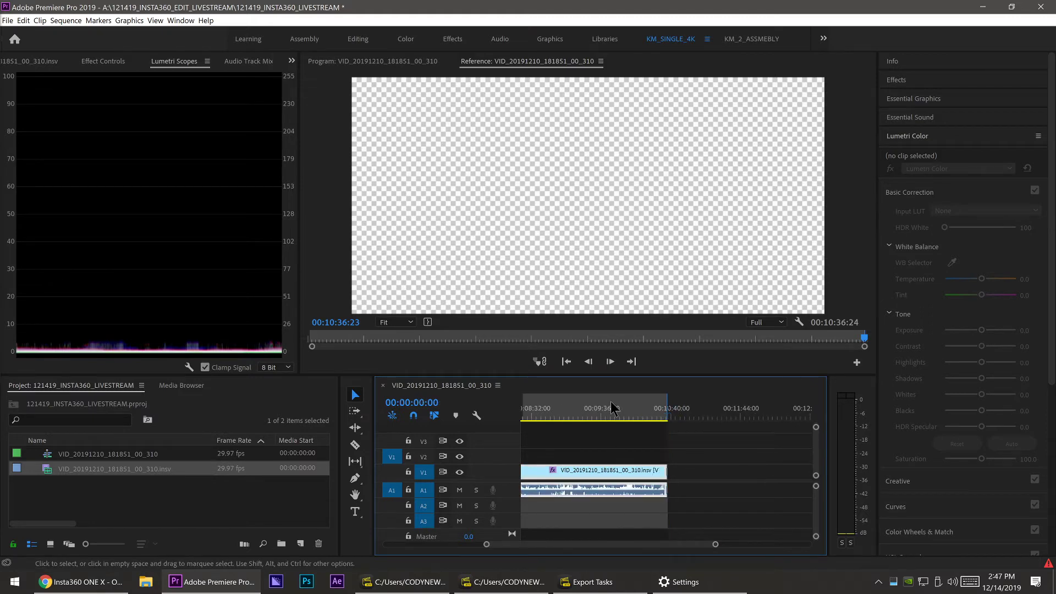
left_click(610, 407)
key("minus")
key("minus")
left_click(587, 417)
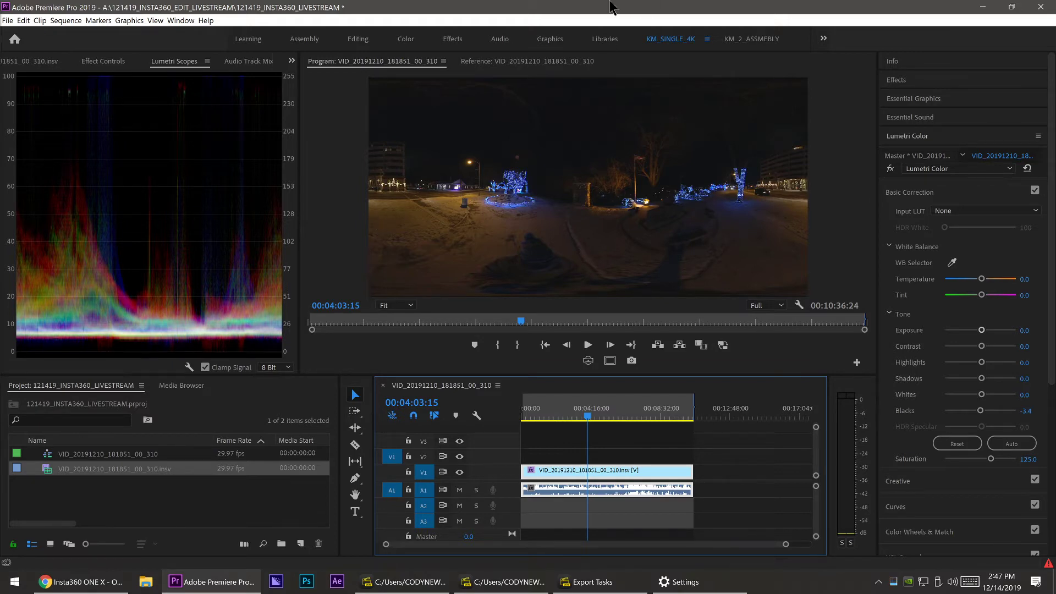
Step: Park the playhead at 00:04:12:18 and open the media export settings for the sequence
left_click(590, 417)
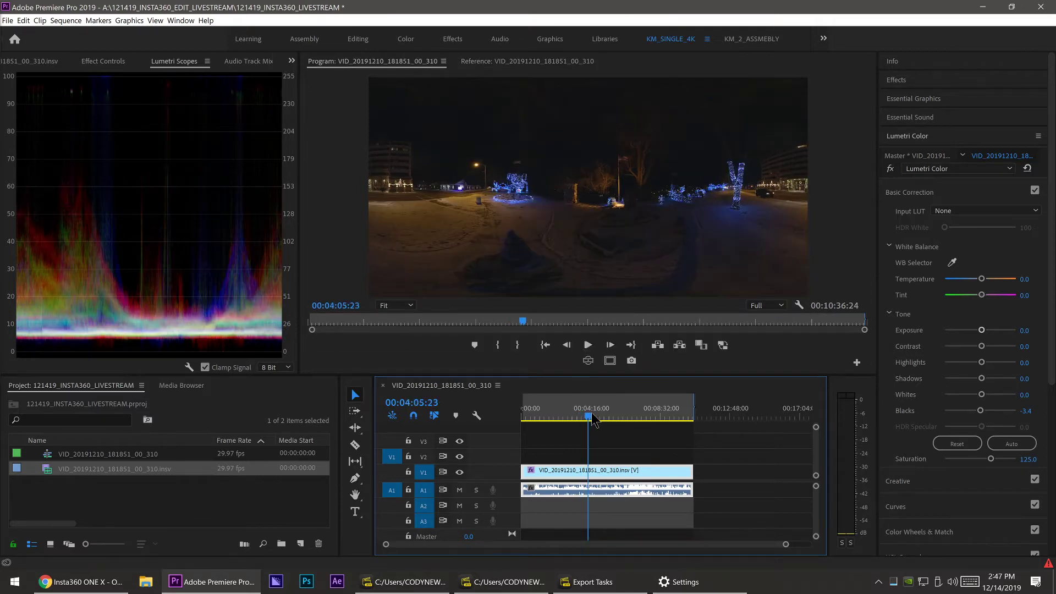
left_click(591, 417)
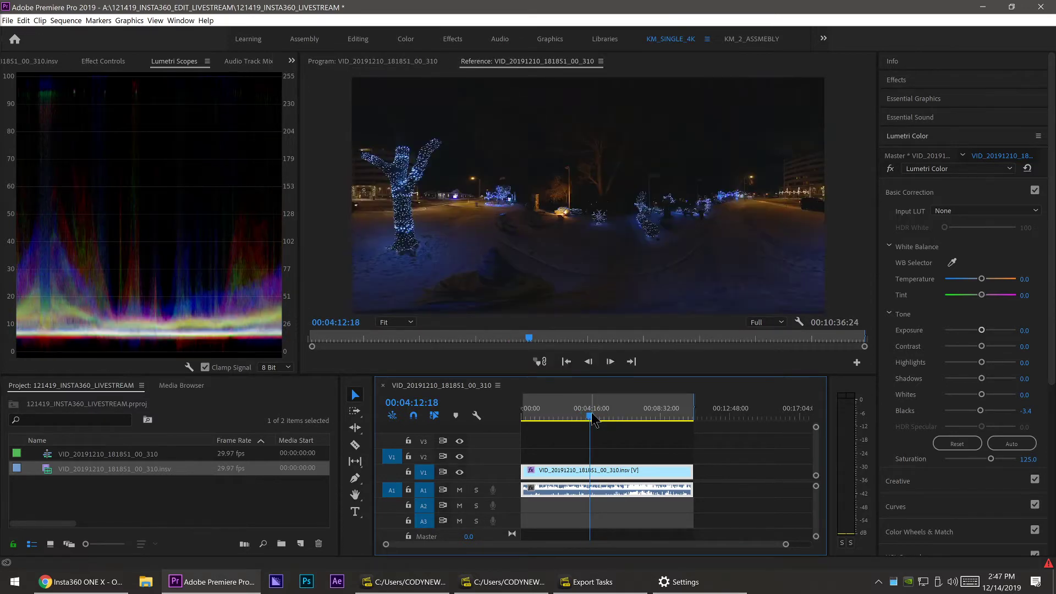
key("ctrl+m")
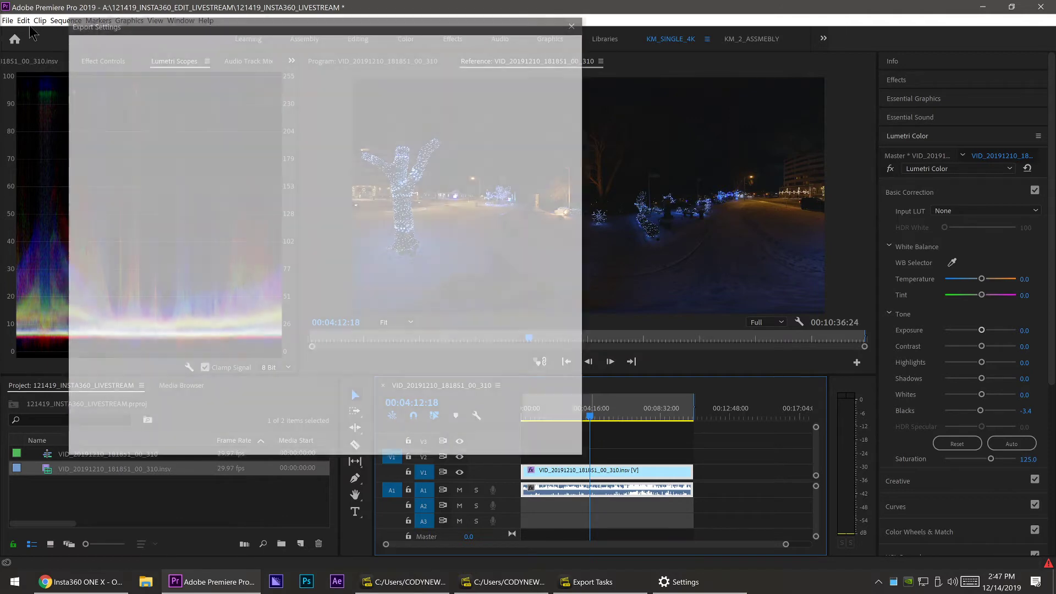
key("Escape")
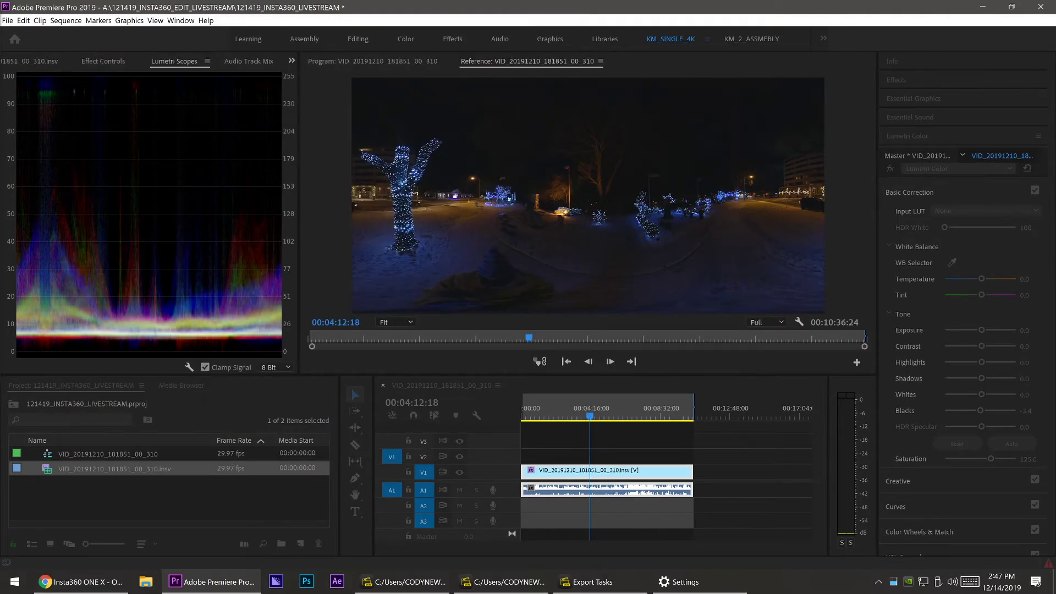
left_click(7, 20)
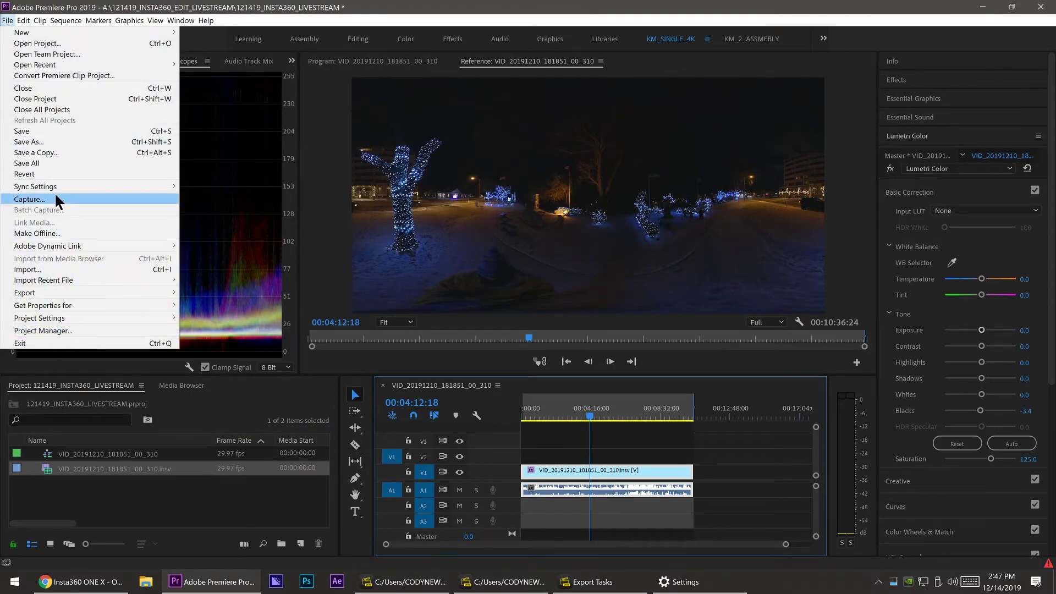
mouse_move(45, 289)
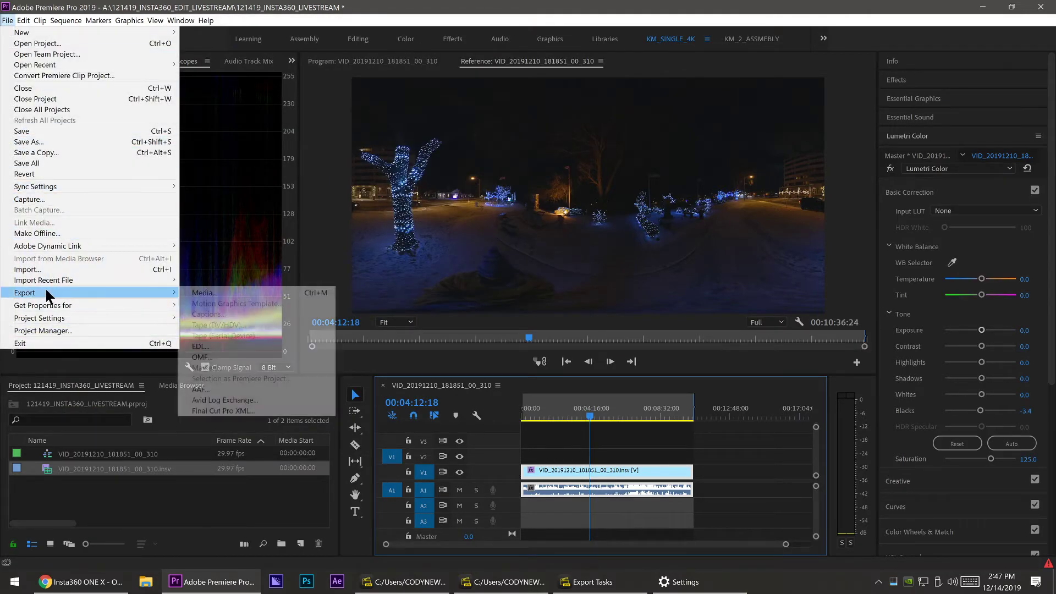
left_click(251, 293)
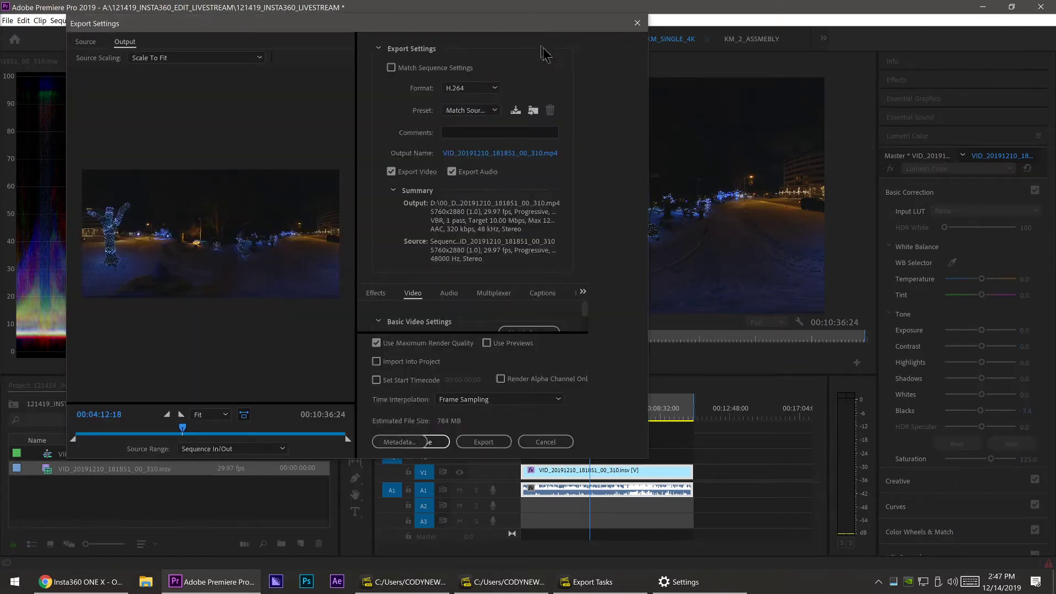
Step: Reposition and enlarge the Export Settings window so more of the video settings fit on screen
left_click_drag(477, 62, 467, 61)
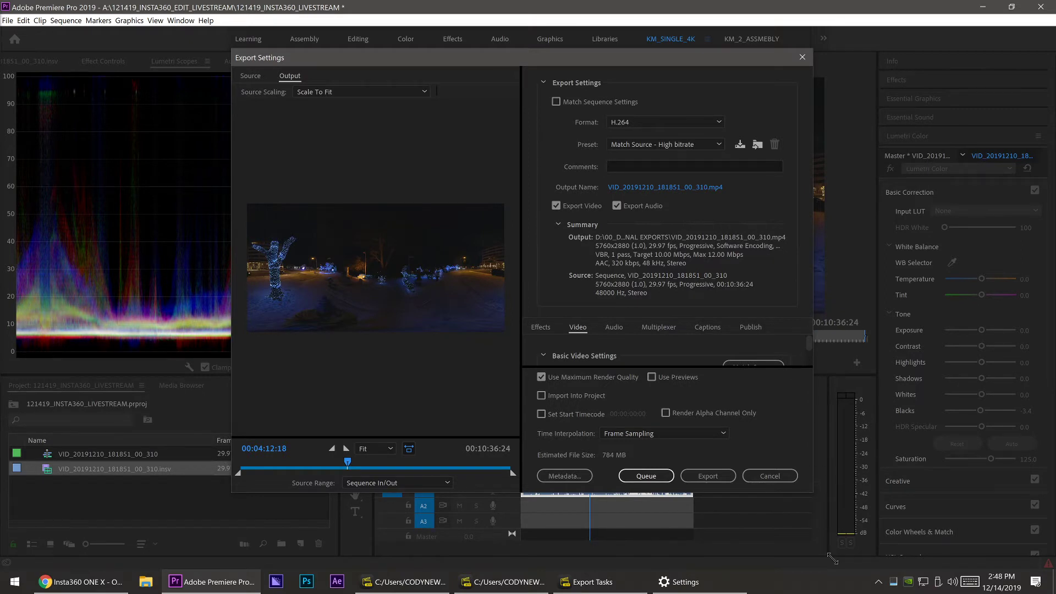
left_click_drag(830, 563, 832, 557)
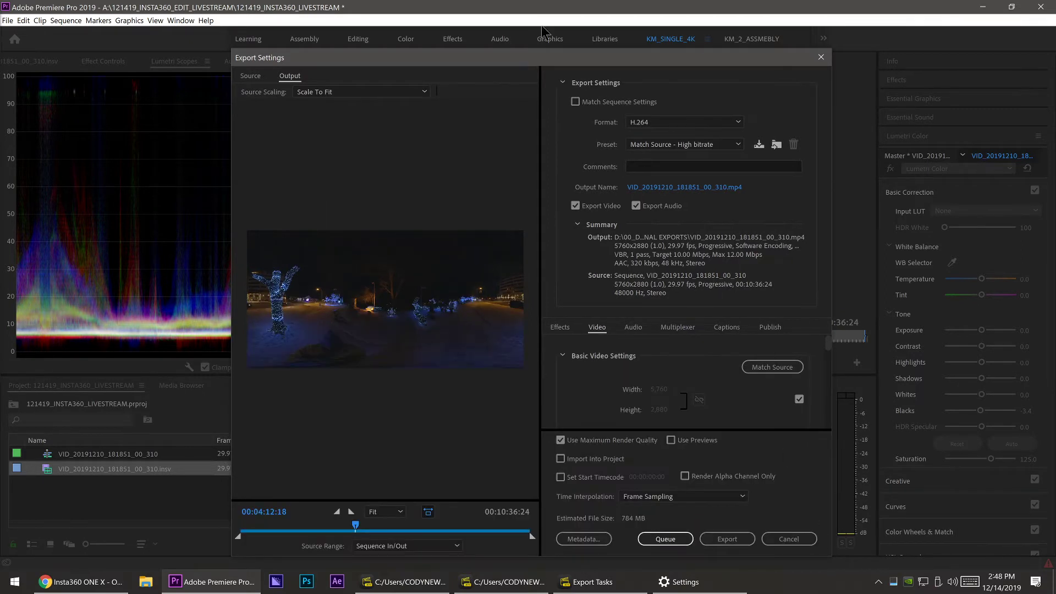
left_click_drag(536, 59, 530, 28)
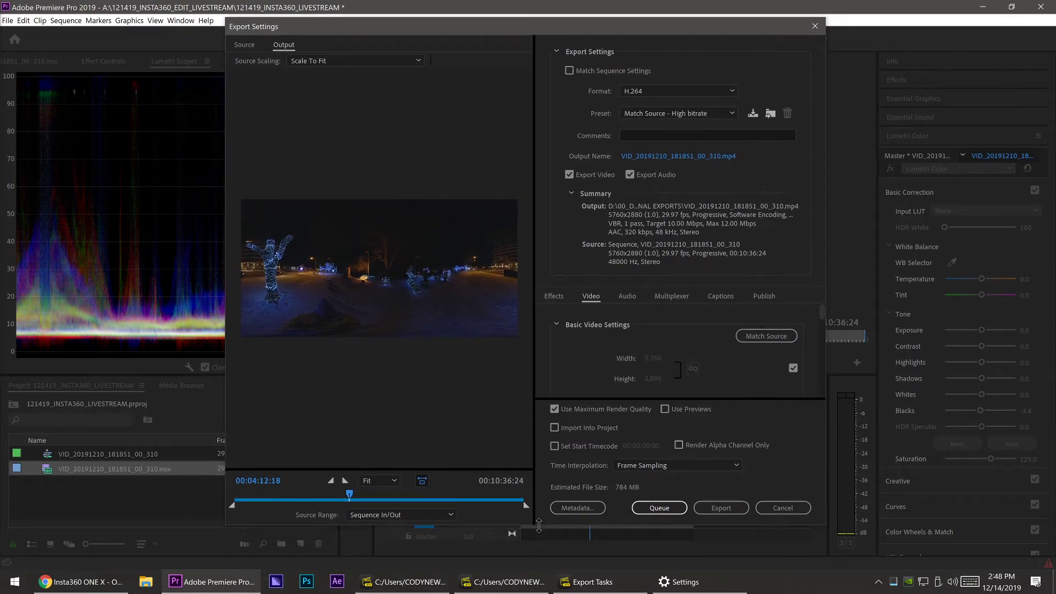
left_click_drag(539, 576, 586, 500)
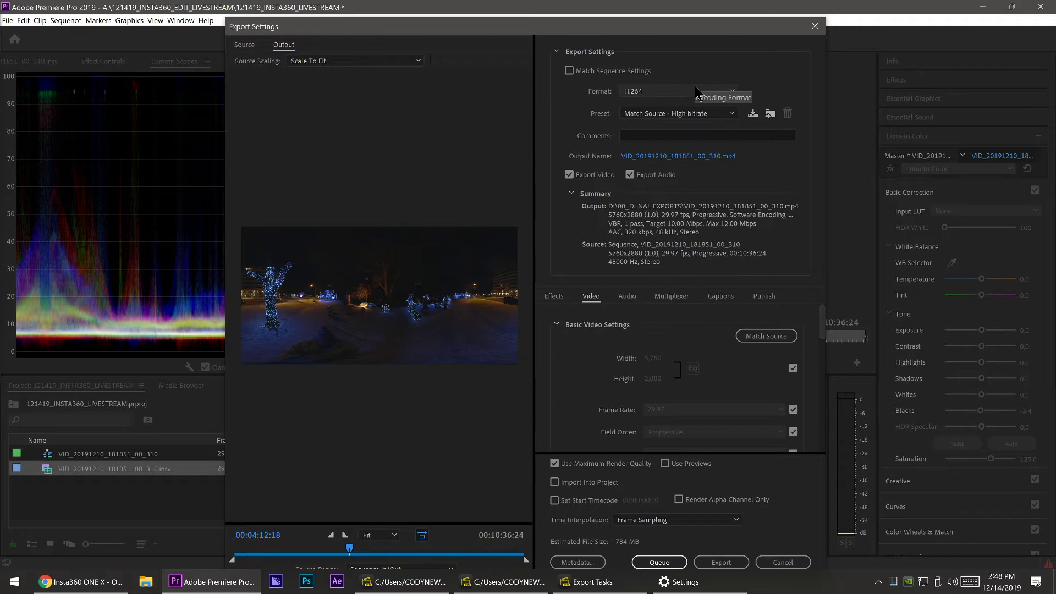
Step: Check the VR Video settings for the export and enable Render at Maximum Depth
left_click_drag(821, 327, 824, 458)
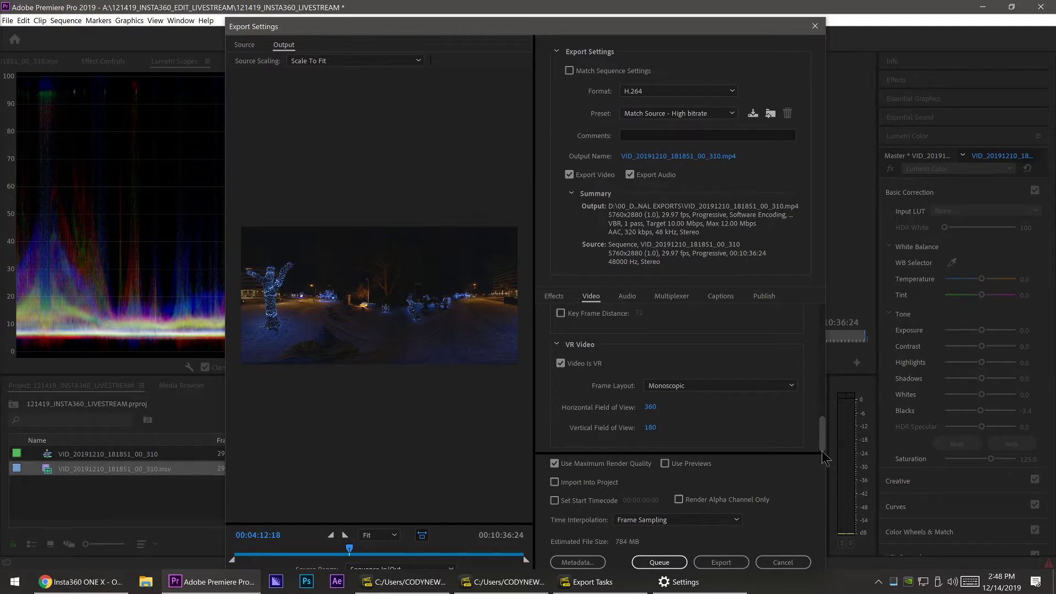
left_click_drag(823, 448, 822, 320)
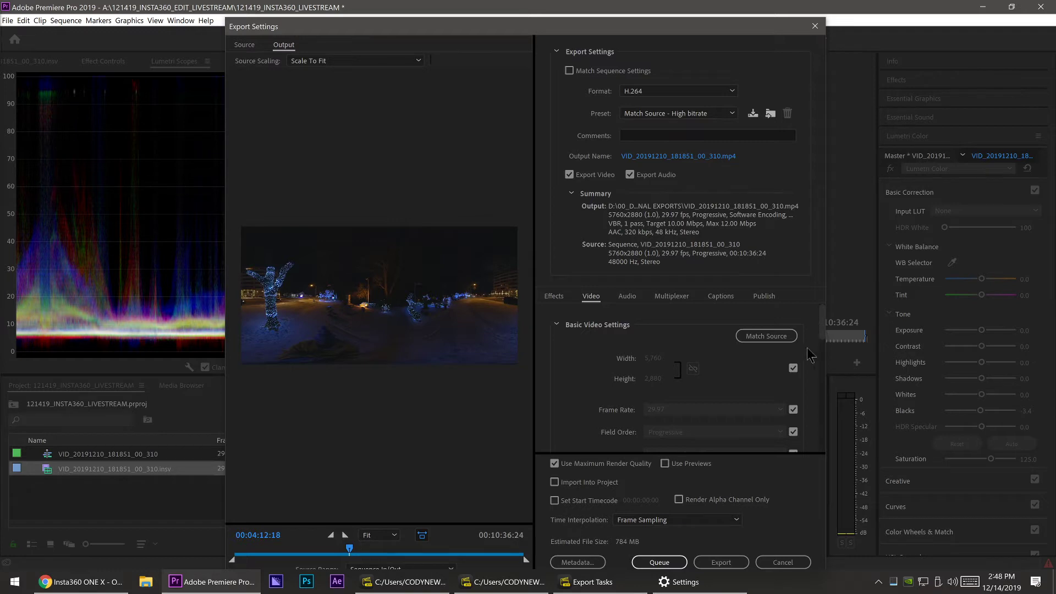
scroll(823, 329, "down", 1)
scroll(823, 329, "down", 4)
left_click(608, 392)
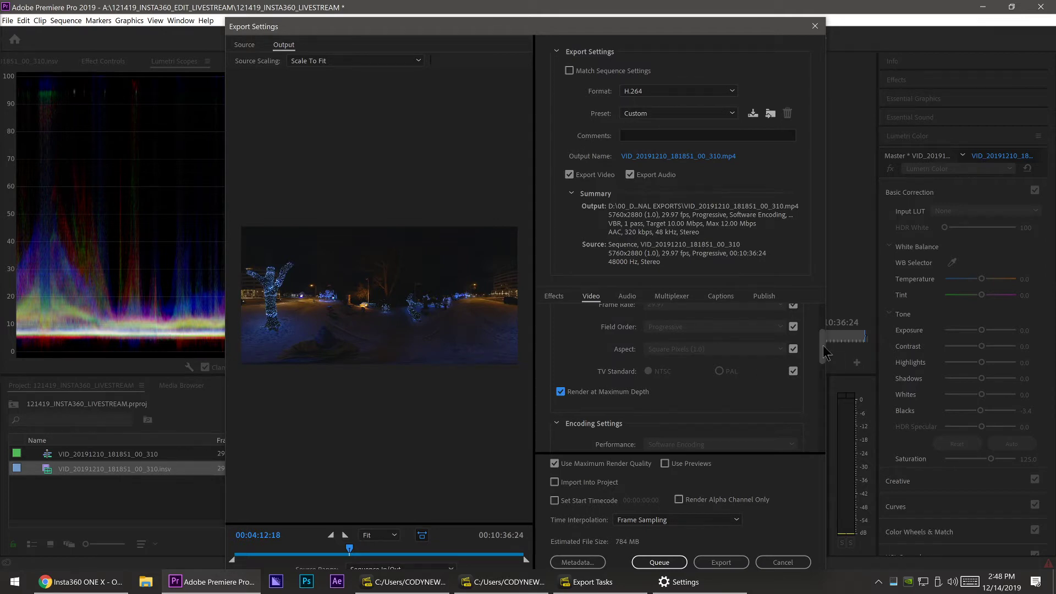
Step: Stop the encoding profile from matching the source and set it to High
left_click_drag(825, 352, 826, 369)
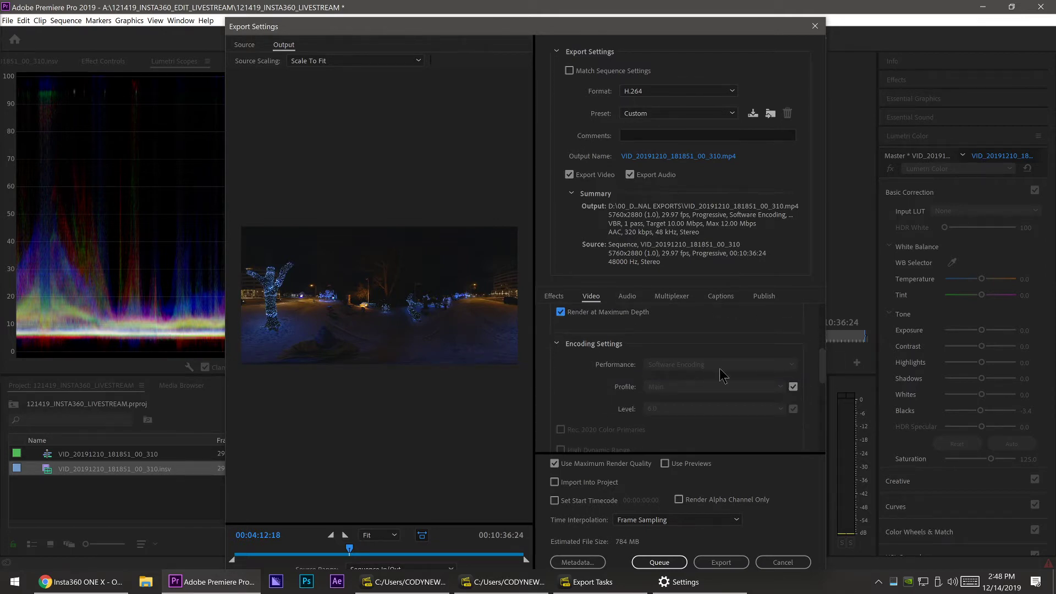
left_click(793, 387)
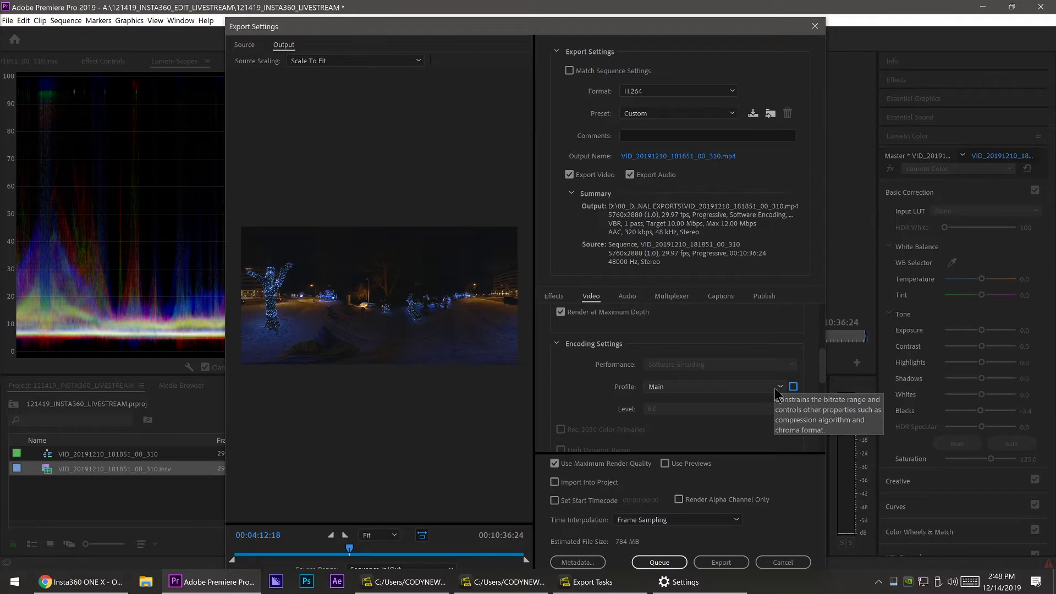
left_click(775, 386)
left_click(717, 427)
Step: Check the export's Bitrate Settings, and examine the source .insv clip's bitrate in its file properties in Insta360 Studio
left_click_drag(825, 363, 825, 372)
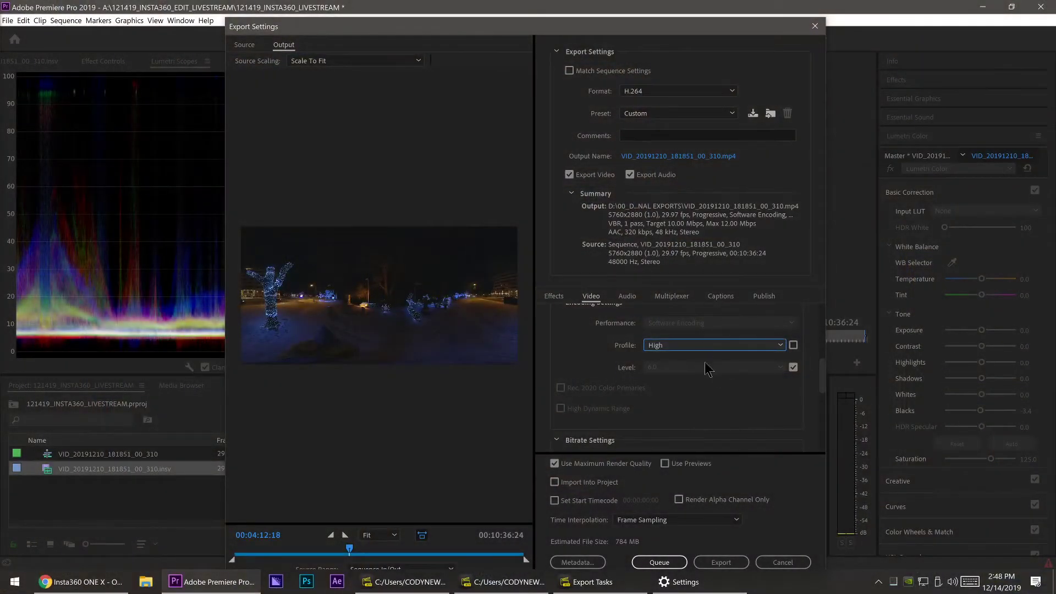
scroll(717, 369, "down", 1)
scroll(778, 355, "down", 1)
scroll(824, 404, "down", 1)
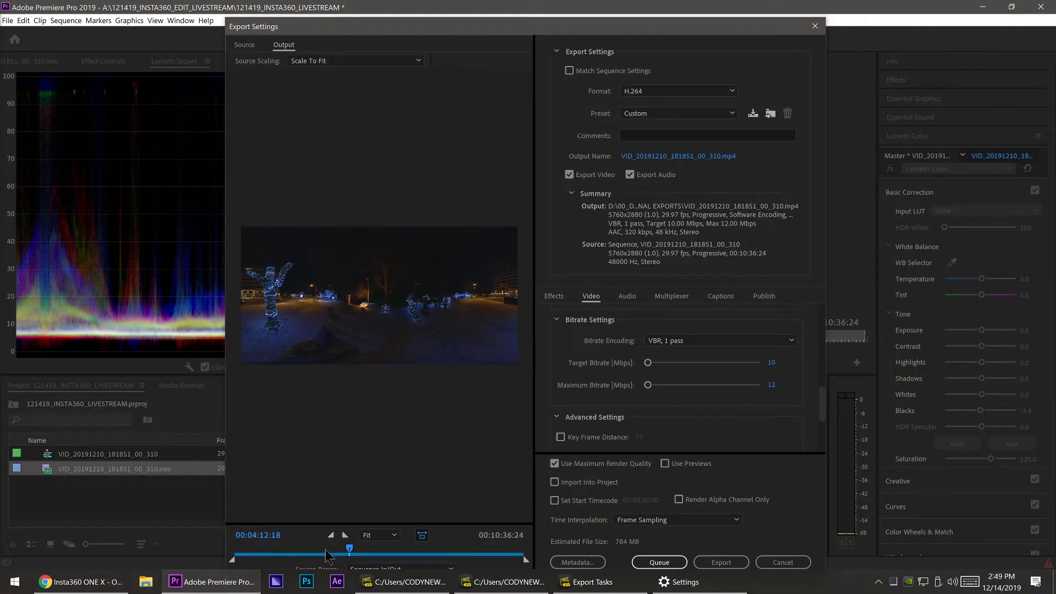
left_click(479, 578)
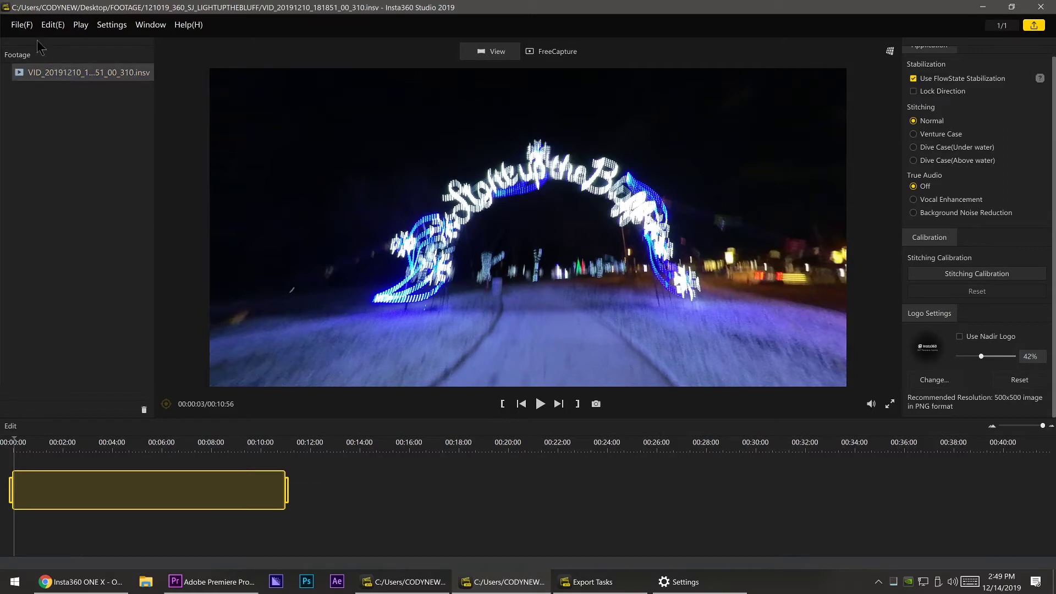
left_click(25, 25)
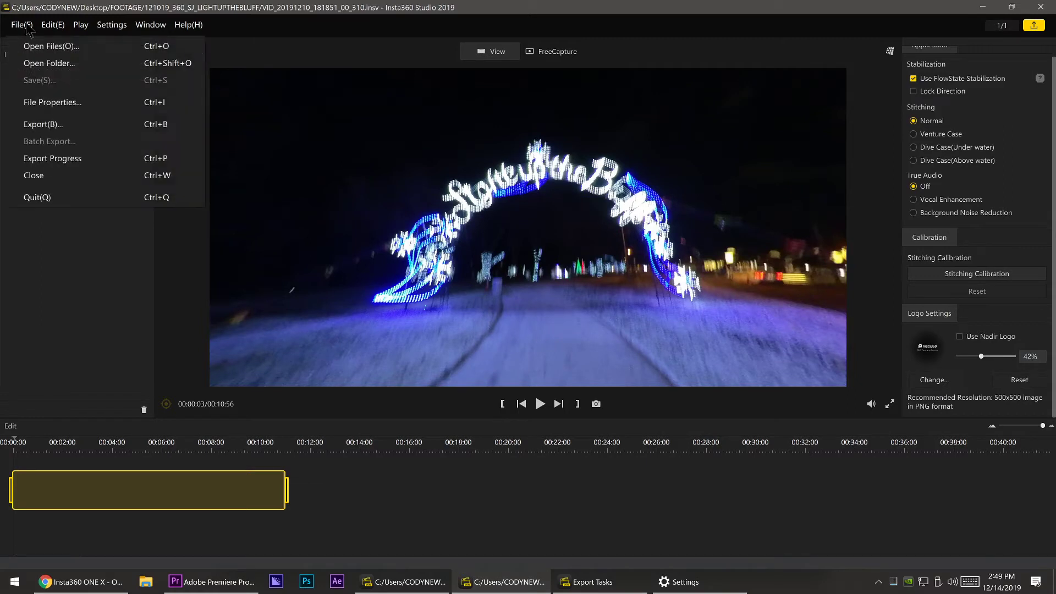
left_click(65, 273)
double_click(52, 73)
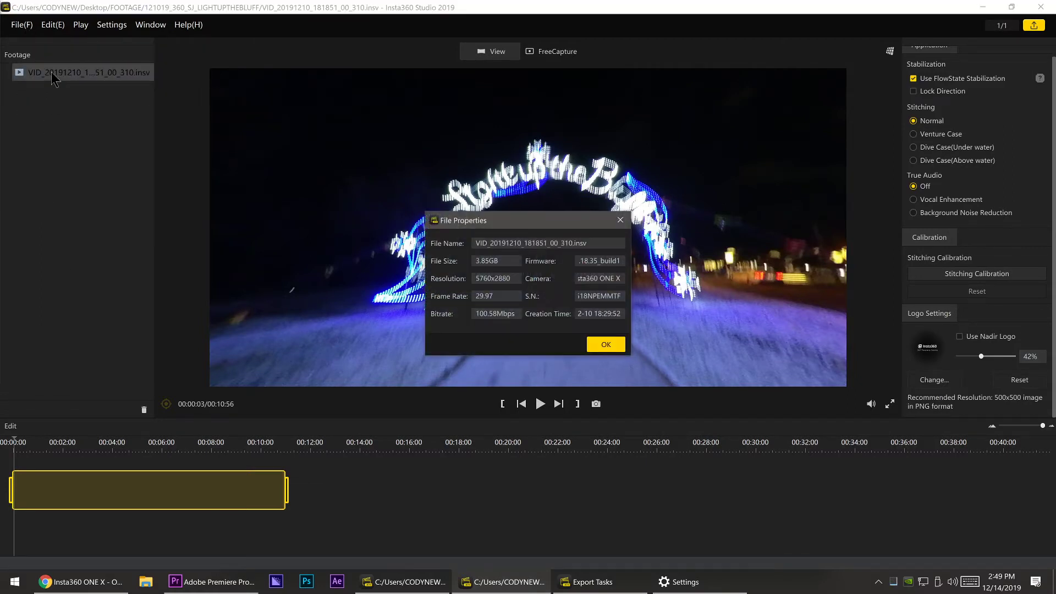
left_click_drag(513, 316, 368, 309)
left_click(404, 582)
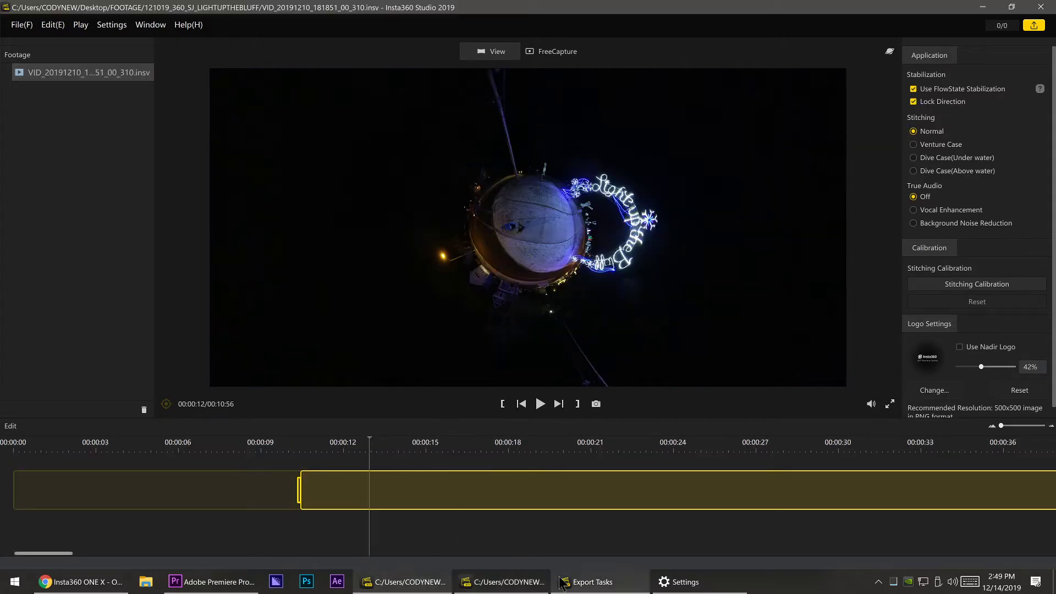
Step: Return to Premiere Pro and set the export's Bitrate Encoding to VBR, 2 pass
left_click(212, 582)
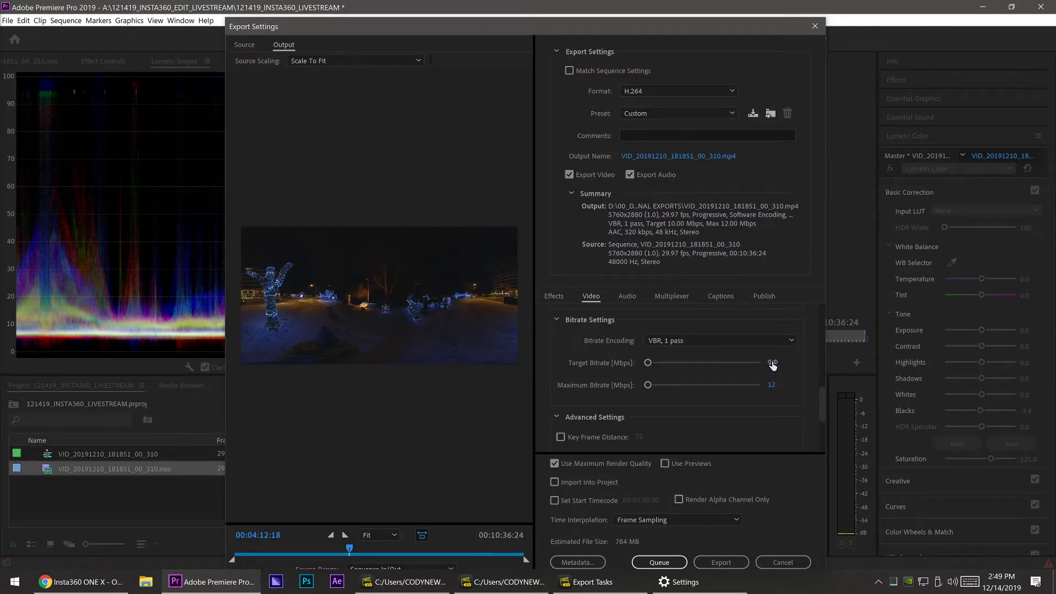
left_click(747, 342)
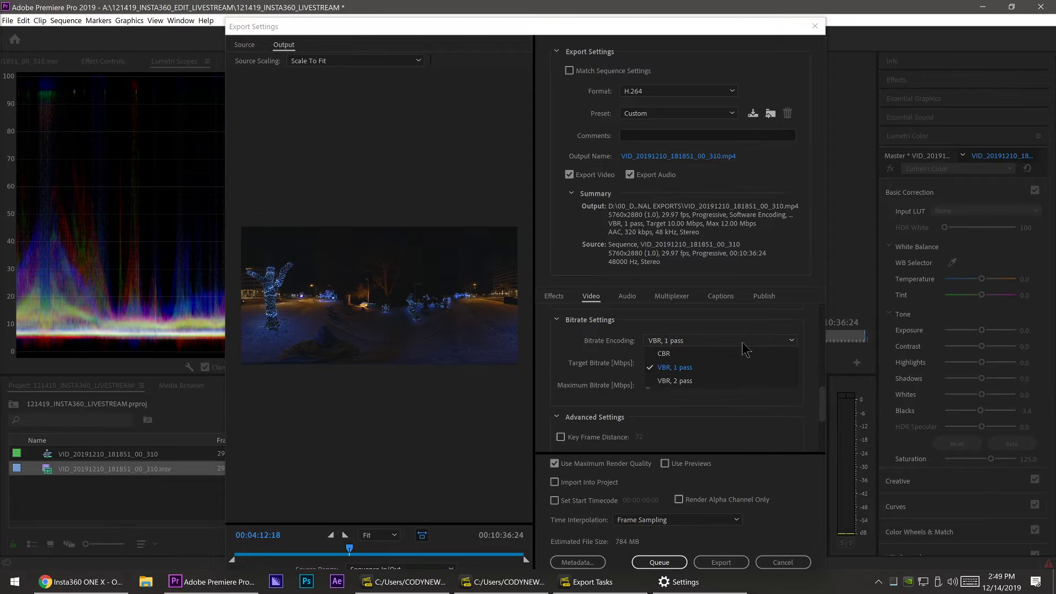
left_click(725, 382)
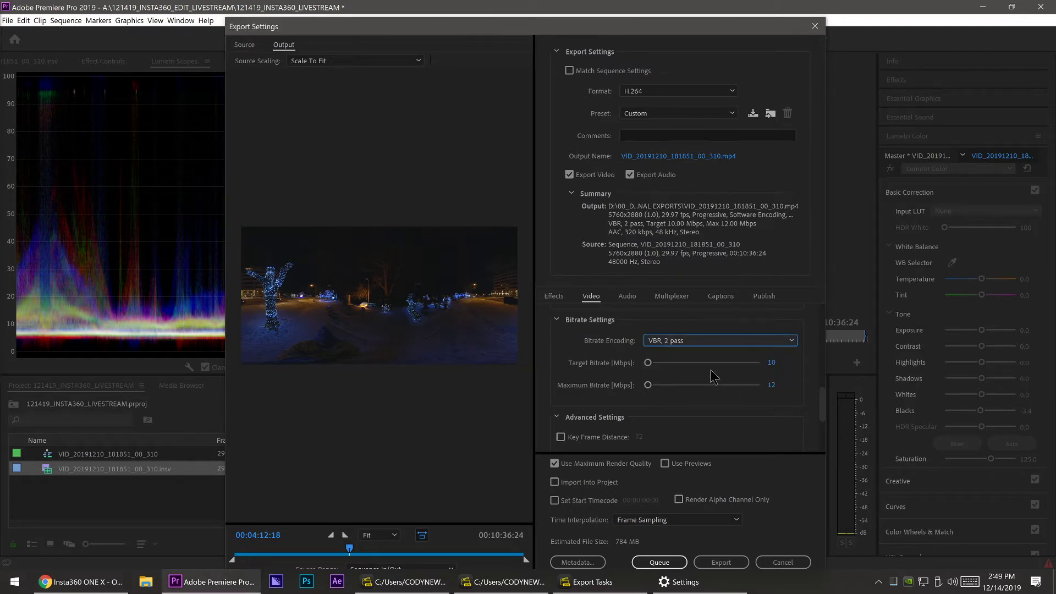
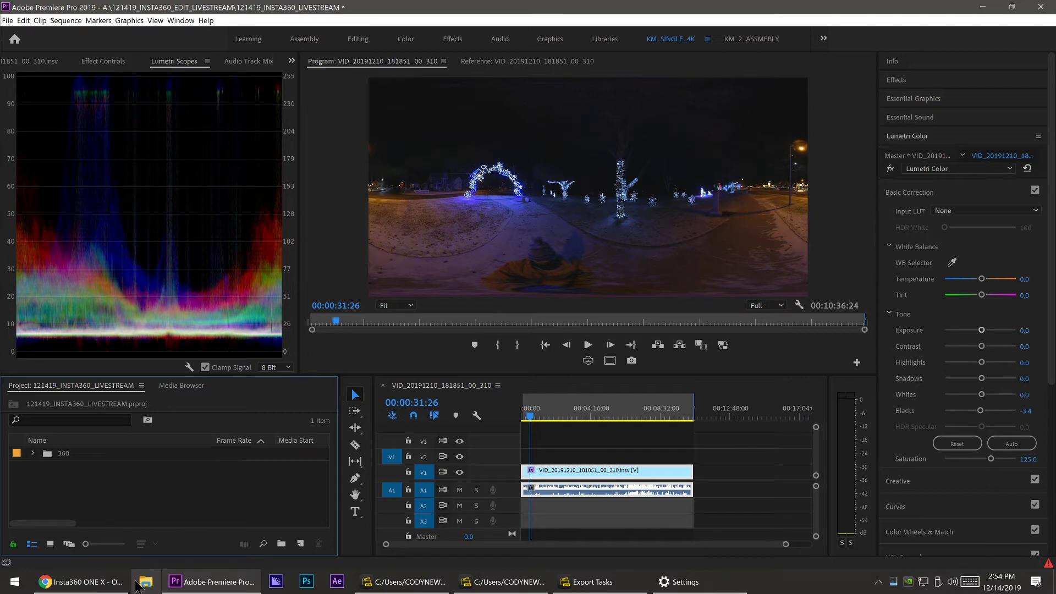
Step: Import SJ_STREAMTEST1_207, SJ_STREAMTEST_02_CPLUS_207 and SJ_STREAMTEST_03_RMVGRN_207 from the EXPORTS folder on the Desktop
key("ctrl+i")
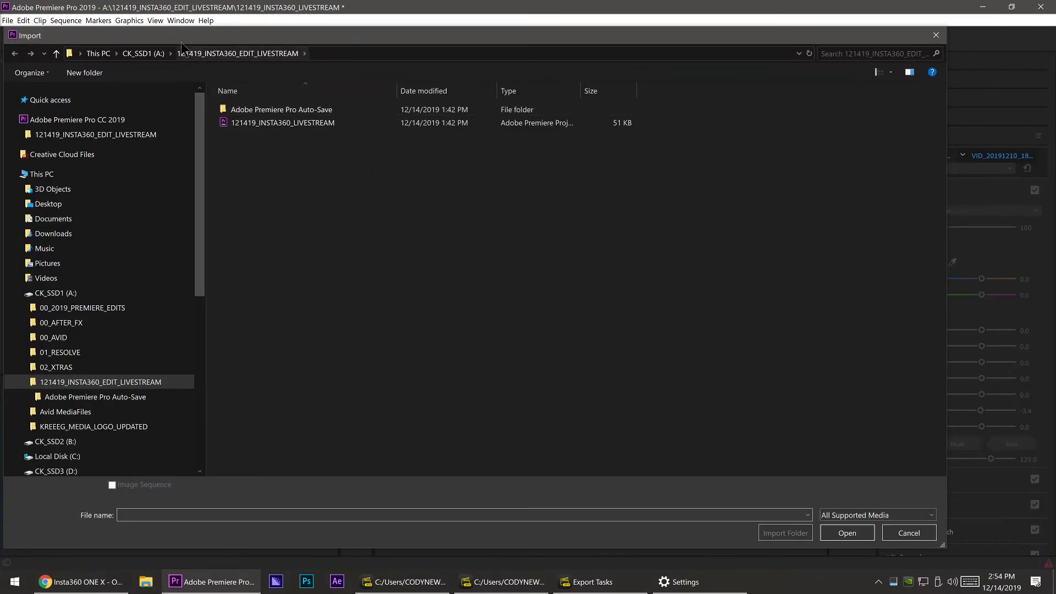
left_click(50, 204)
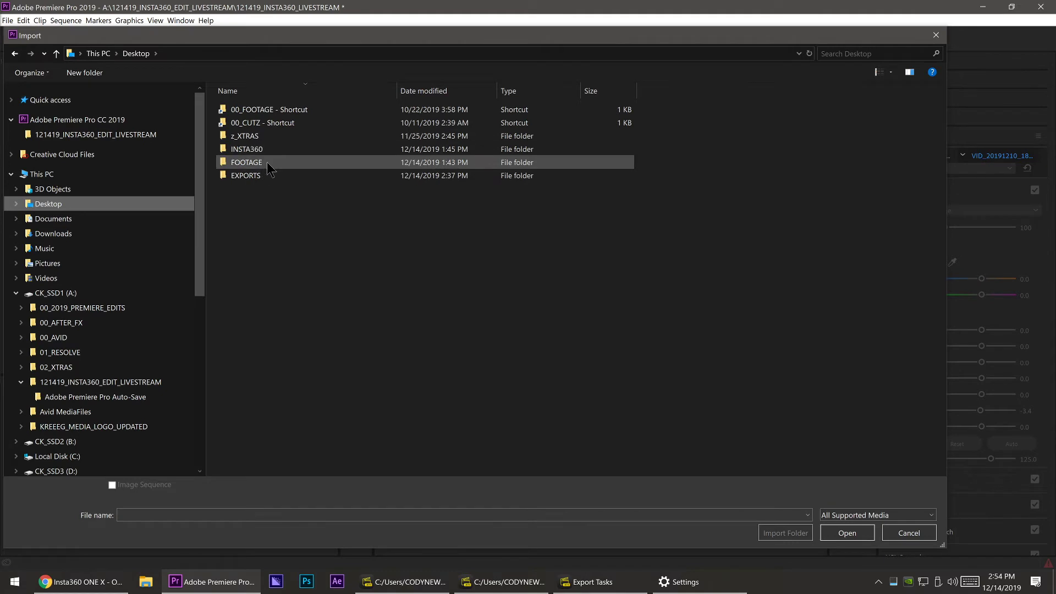
double_click(266, 176)
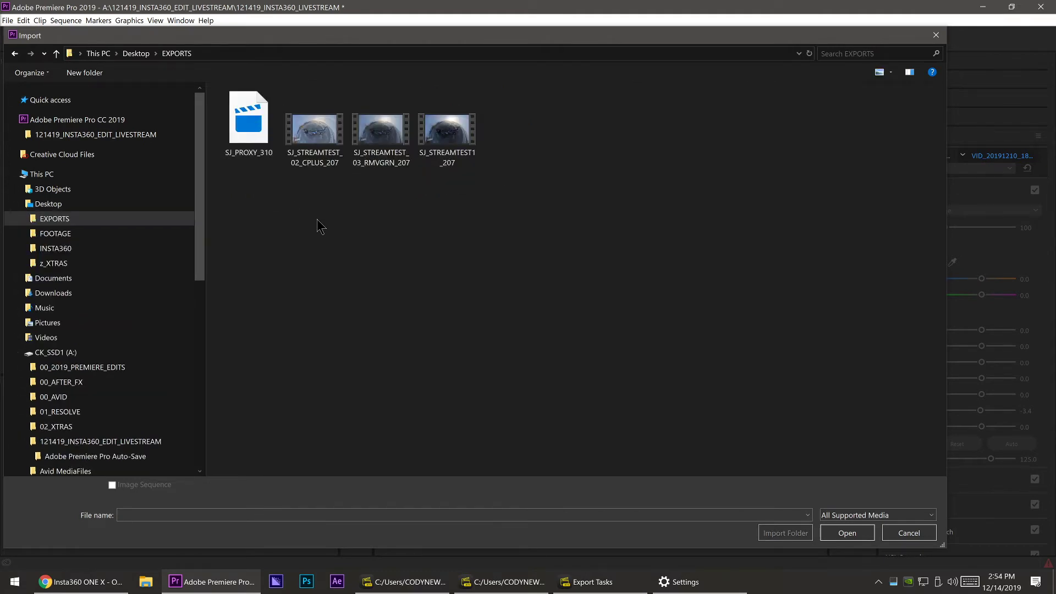
left_click_drag(324, 195, 520, 105)
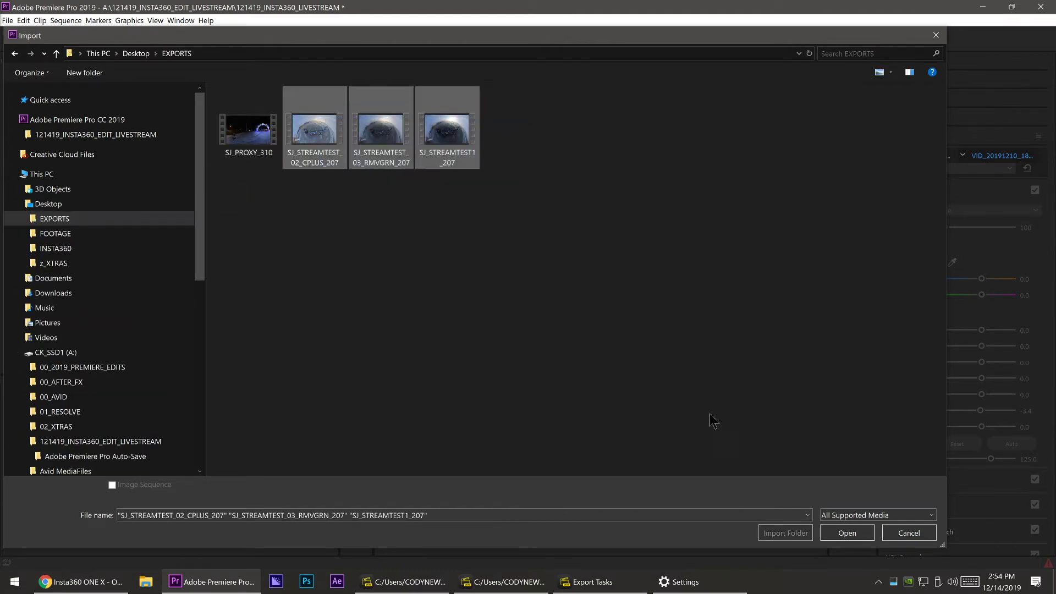
left_click(842, 531)
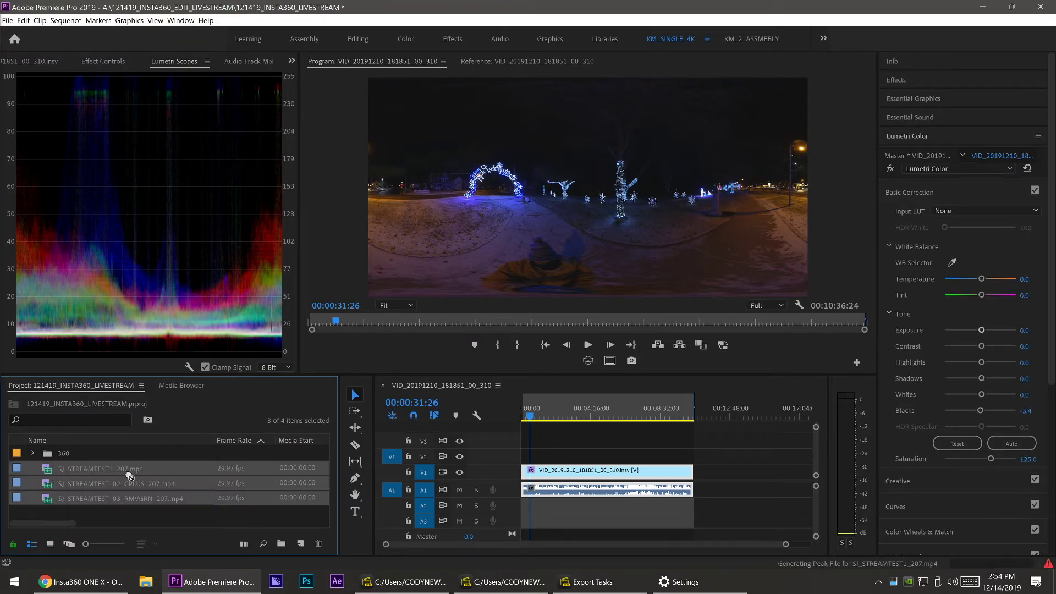
Step: Close the VID_20191210_181851_00_310 sequence and create a new sequence from the three imported stream test clips
left_click(383, 385)
left_click_drag(82, 471, 469, 477)
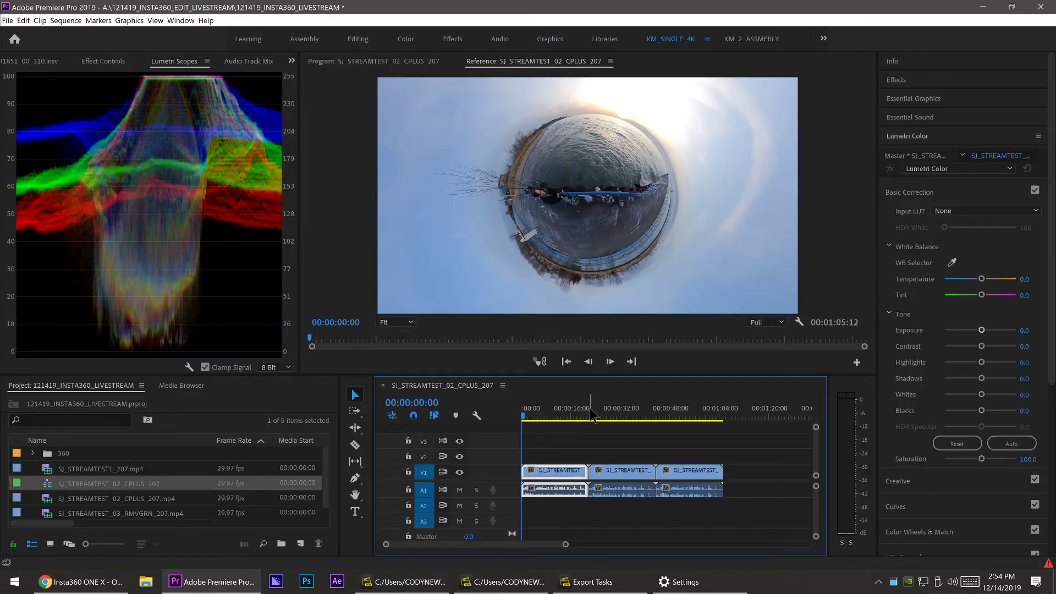
Step: Compare the second and third clips' pictures, parking the playhead at 00:00:43:18, and select the middle SJ_STREAMTEST_03_RMVGRN clip
left_click(591, 416)
left_click(657, 418)
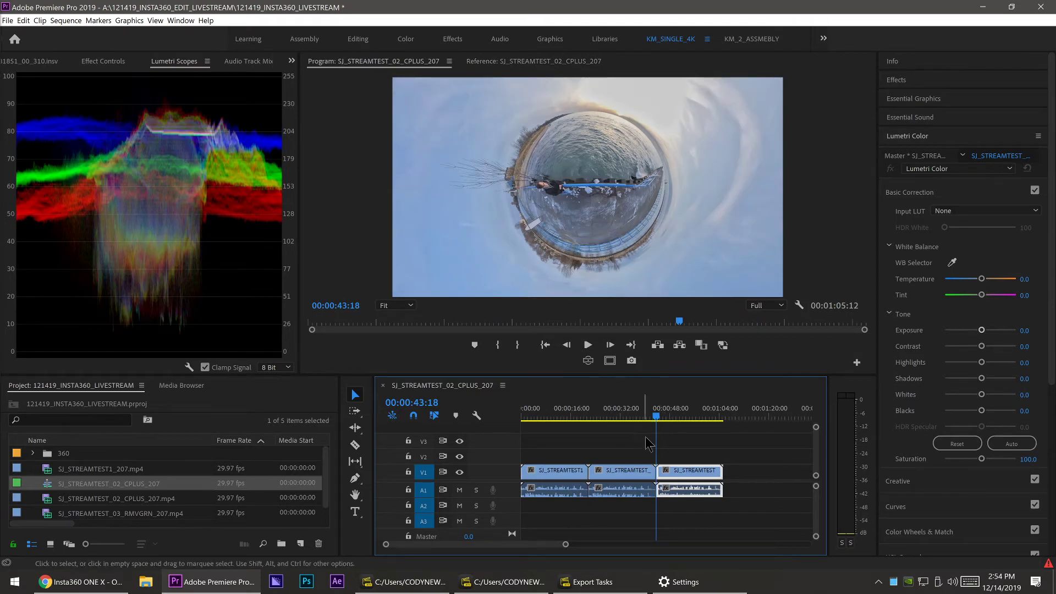
key("=")
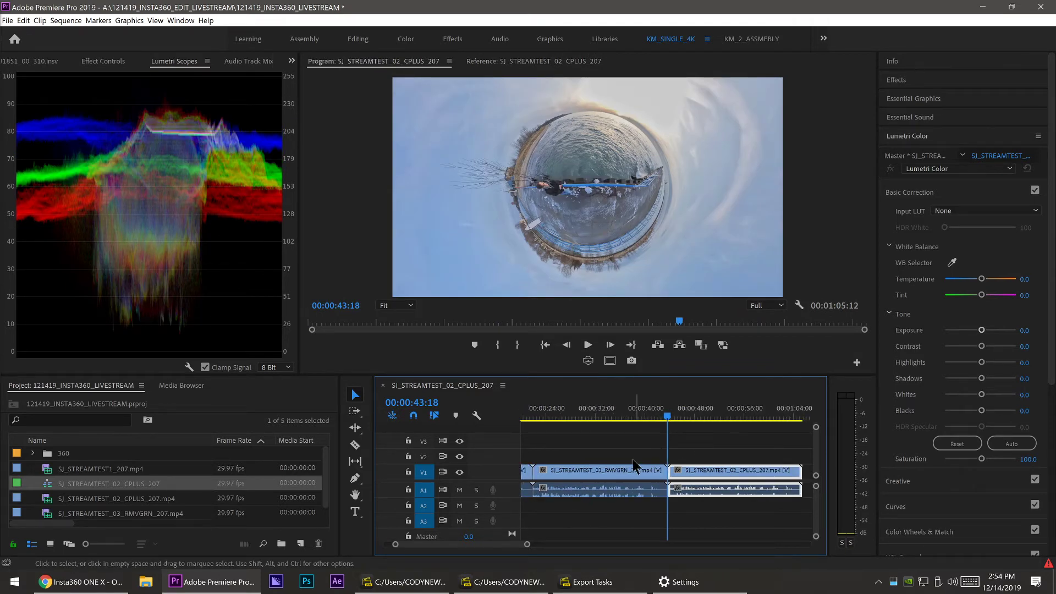
mouse_move(598, 480)
left_mouse_down()
mouse_move(632, 456)
mouse_move(574, 478)
mouse_move(597, 479)
left_mouse_up()
key("-")
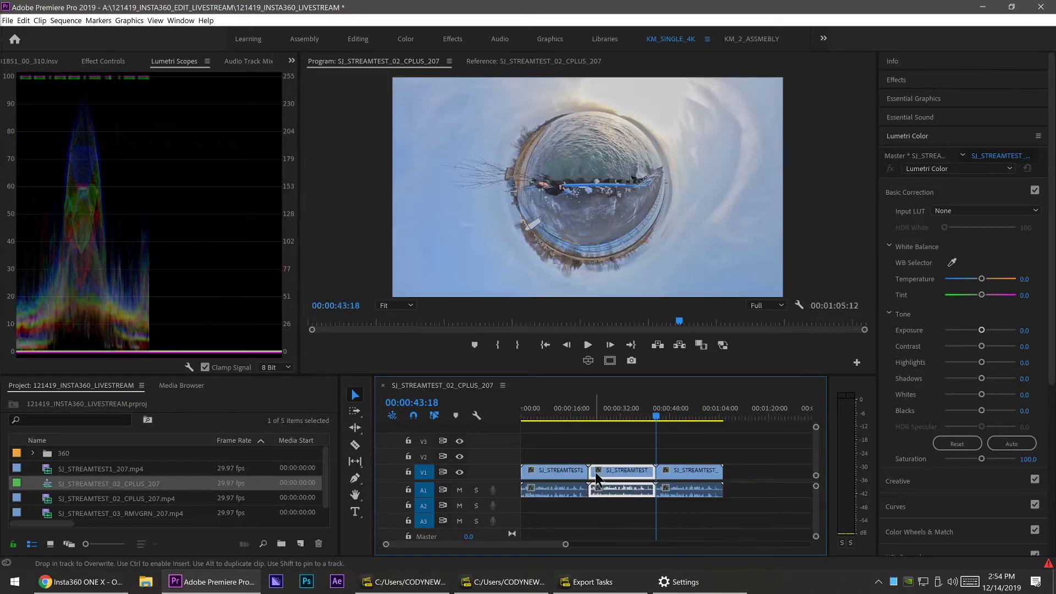
Step: Move the middle SJ_STREAMTEST_03_RMVGRN clip to the end of the sequence and close the gap it leaves
left_click_drag(754, 490, 758, 474)
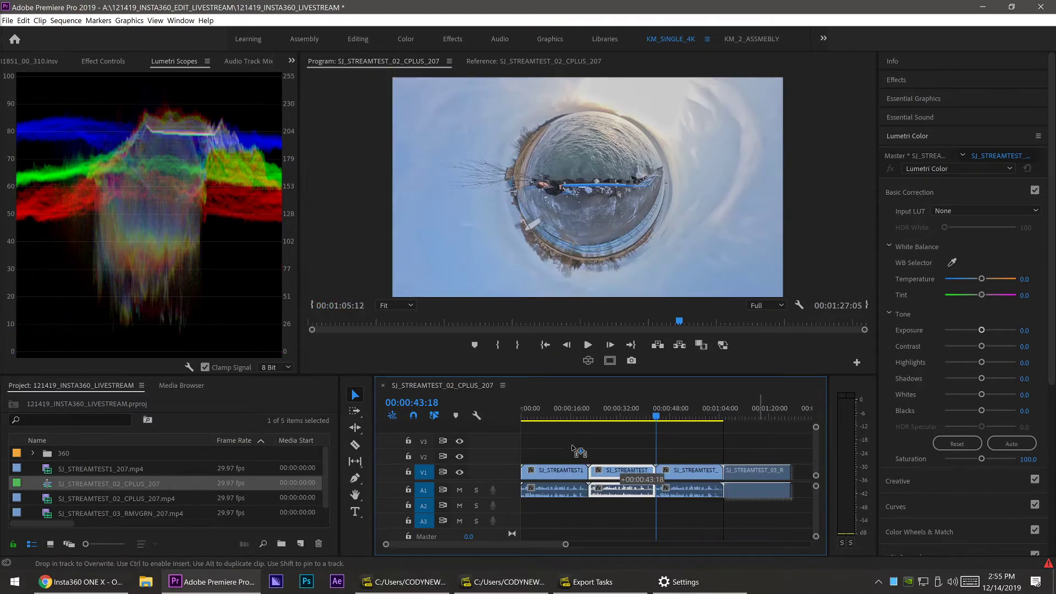
left_click_drag(563, 417, 535, 417)
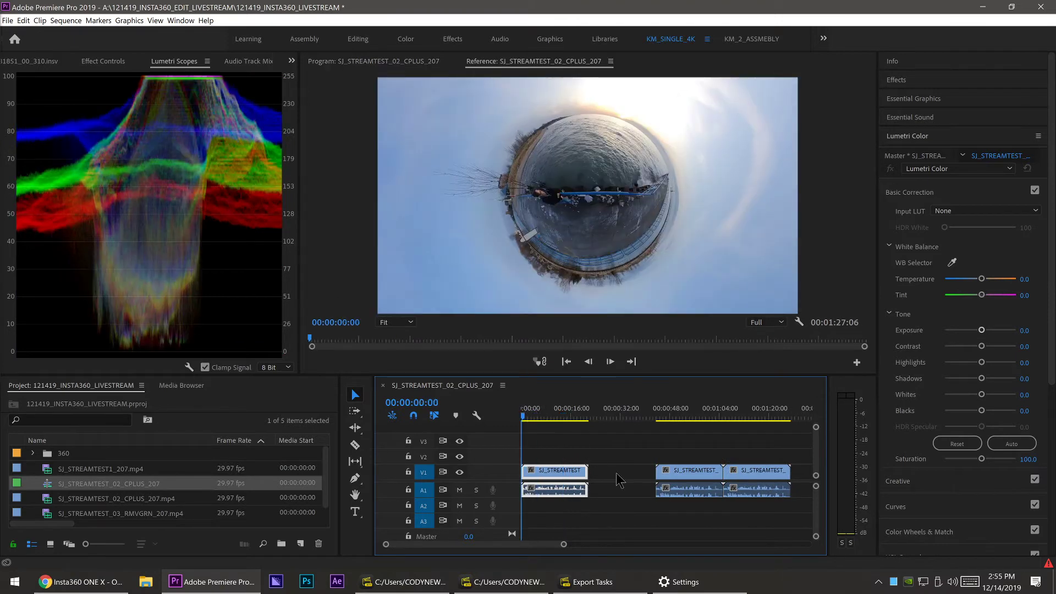
left_click(609, 476)
key("Delete")
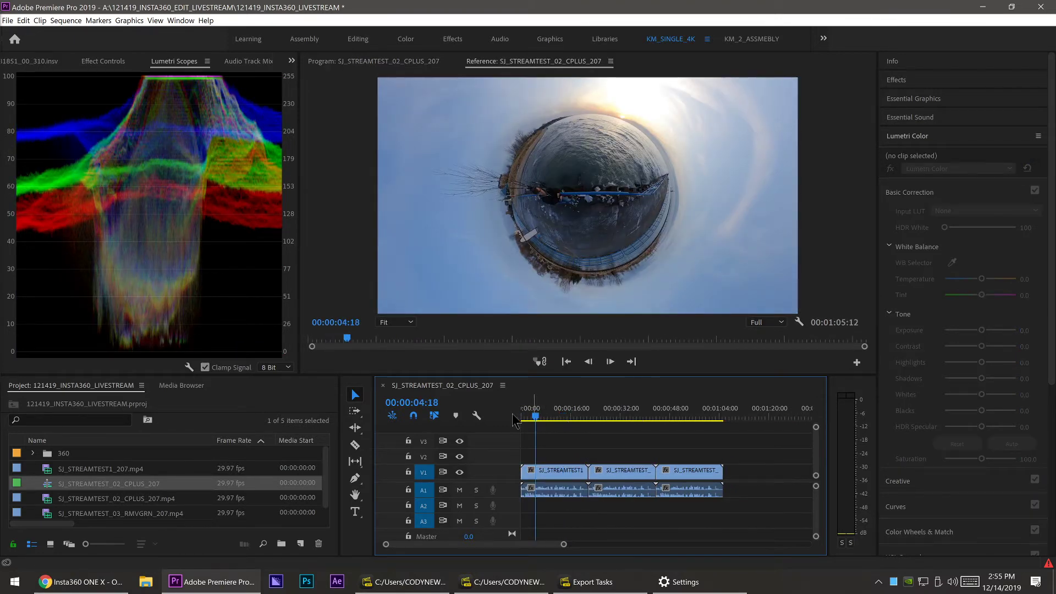
Step: Review the sequence settings, including frame size, timebase and VR projection, and leave them without making changes
left_click(521, 423)
left_click(79, 21)
left_click(93, 33)
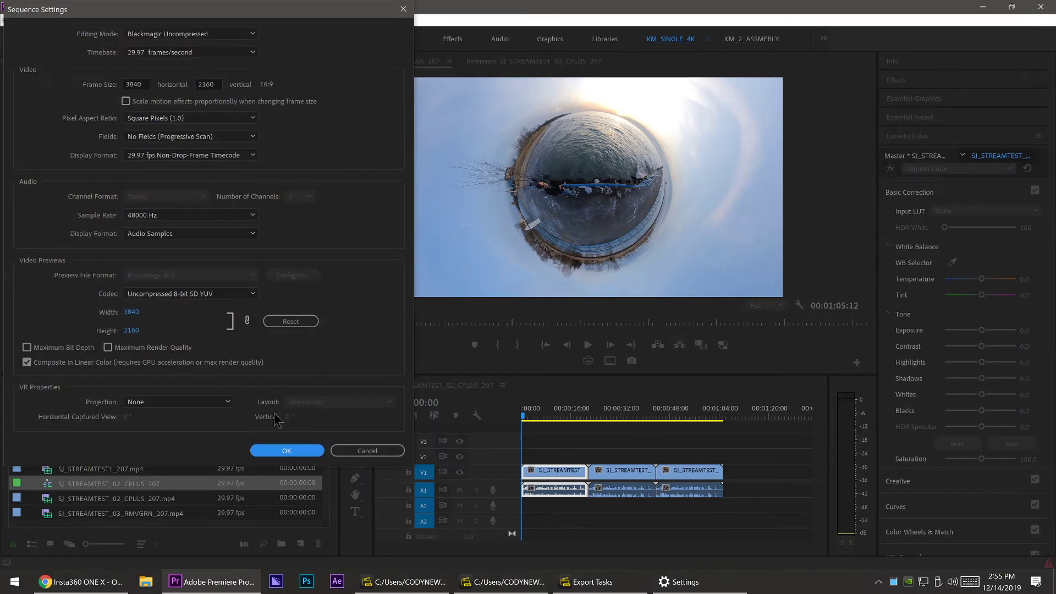
left_click(348, 449)
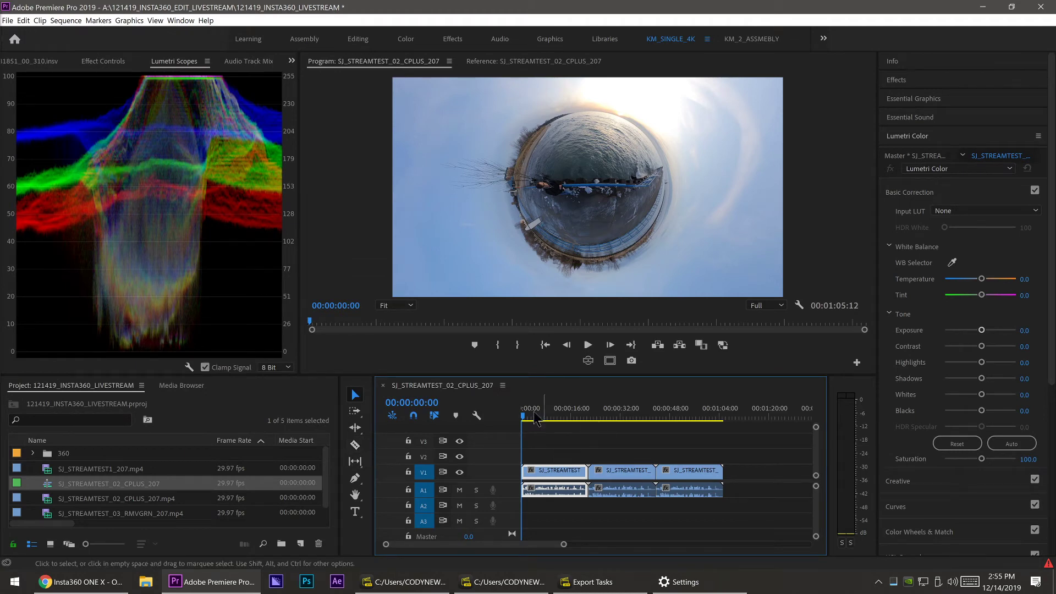
Step: Scrub the opening of the first clip, check the system load in Task Manager and return the playhead to 00:00:00:00
left_click_drag(525, 415, 538, 414)
left_click(562, 417)
left_click(527, 424)
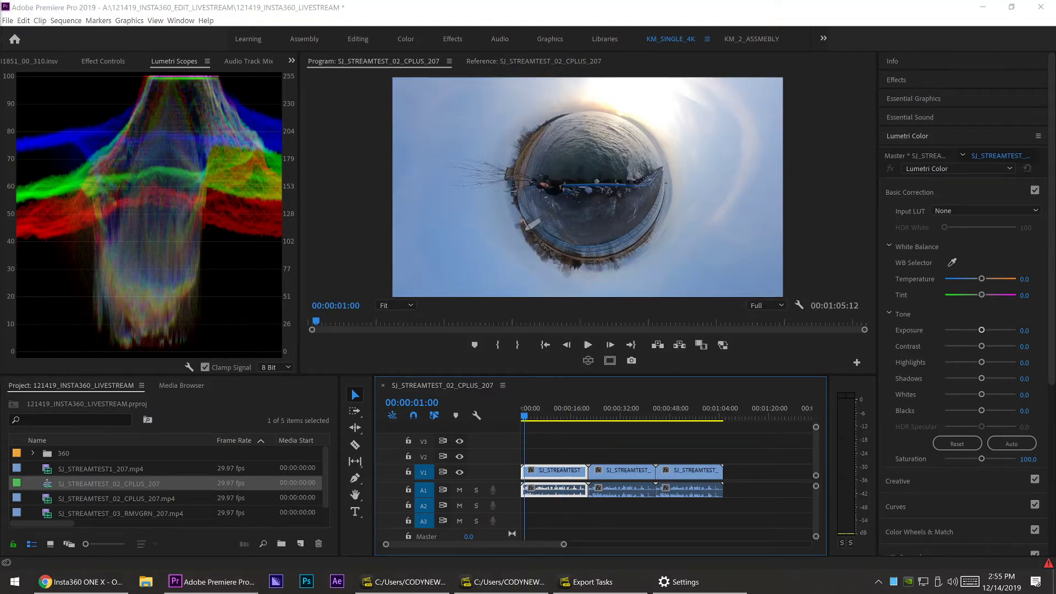
left_click_drag(386, 214, 295, 64)
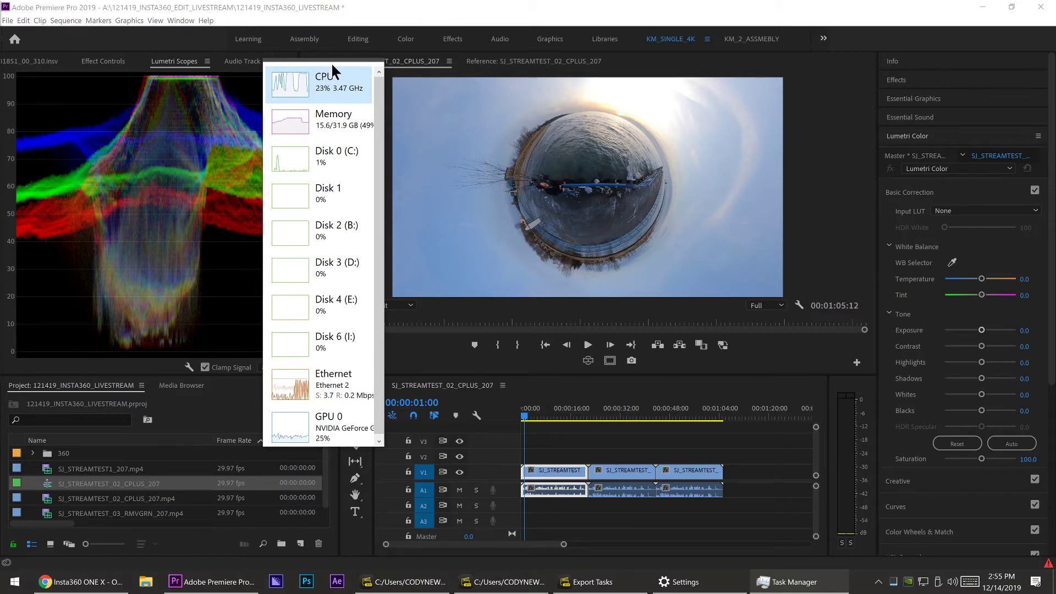
key("alt+F4")
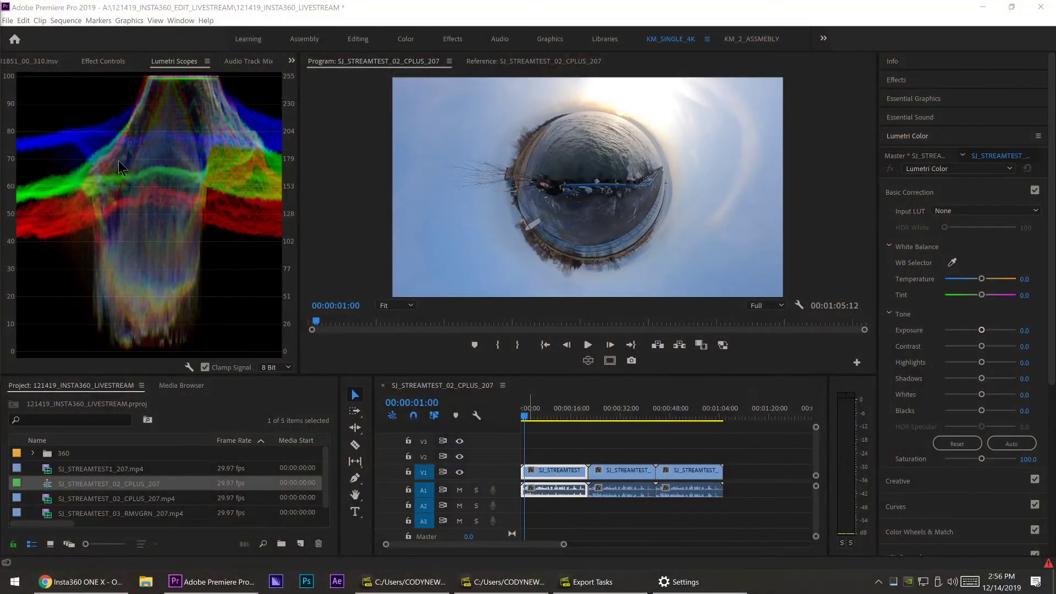
mouse_move(526, 417)
left_mouse_down()
mouse_move(577, 417)
mouse_move(525, 414)
left_mouse_up()
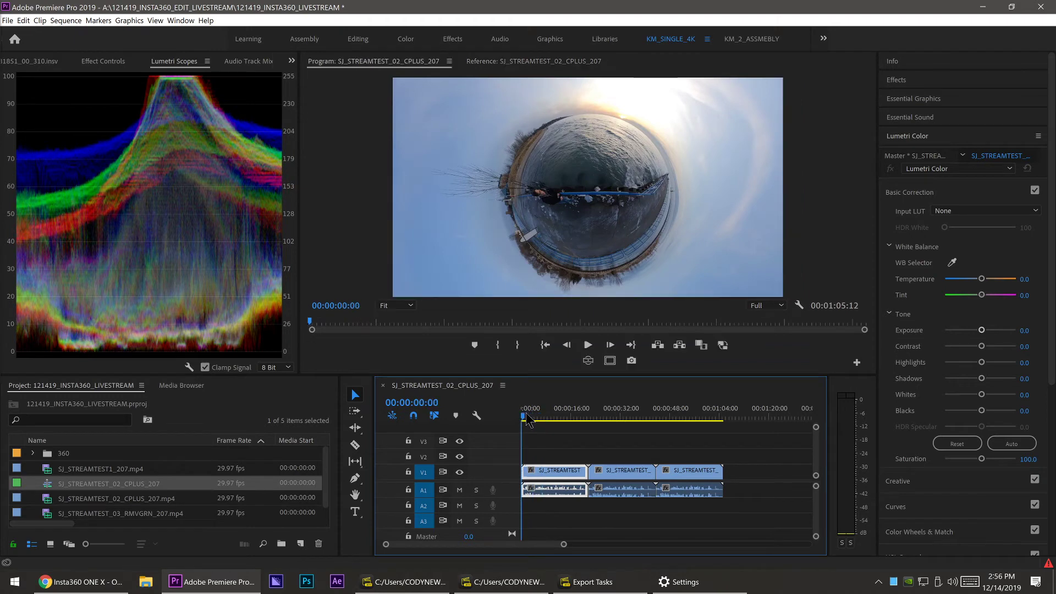
Step: Stack the clips at 00:00:00:00, with STREAMTEST1 on V3/A1, 02_CPLUS on V2/A2 and 03_RMVGRN on V1/A3
left_click_drag(635, 489, 631, 505)
mouse_move(689, 470)
left_mouse_down()
mouse_move(685, 440)
mouse_move(692, 472)
left_mouse_up()
left_click_drag(560, 474, 559, 440)
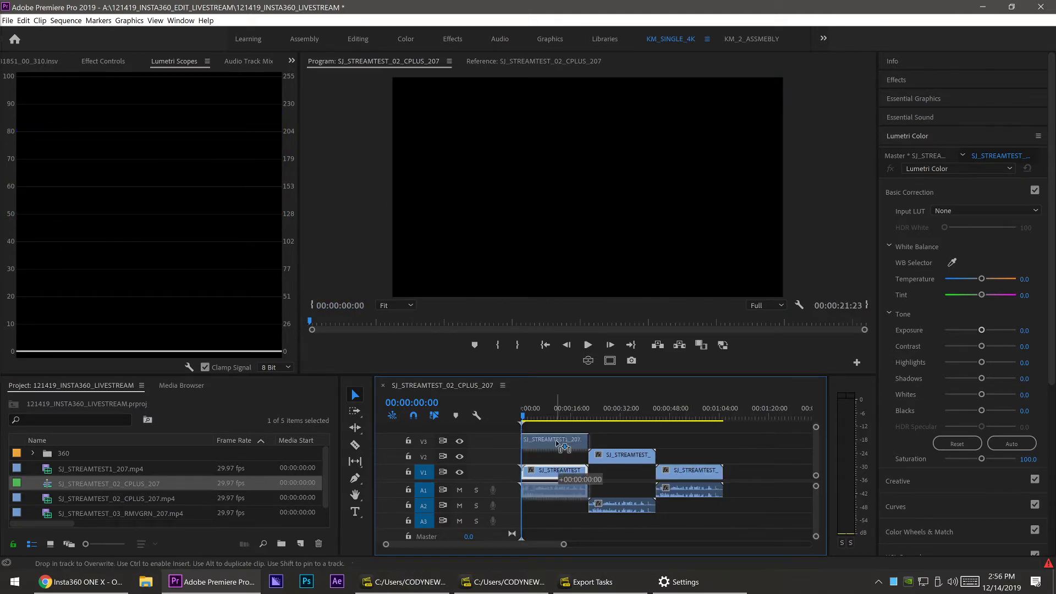
left_click(689, 513)
left_click_drag(687, 491, 687, 521)
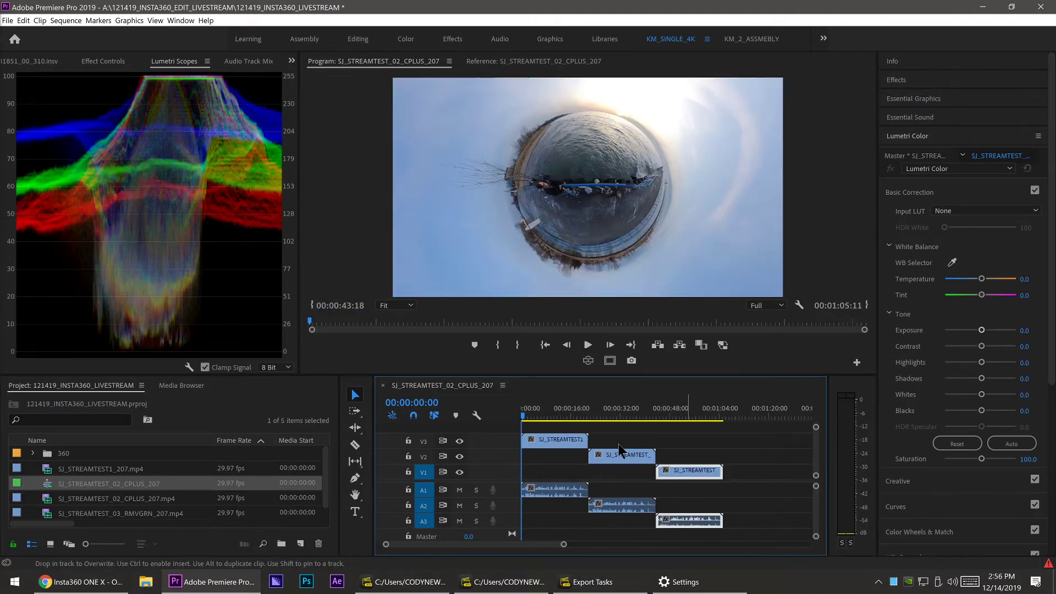
left_click_drag(631, 465, 564, 463)
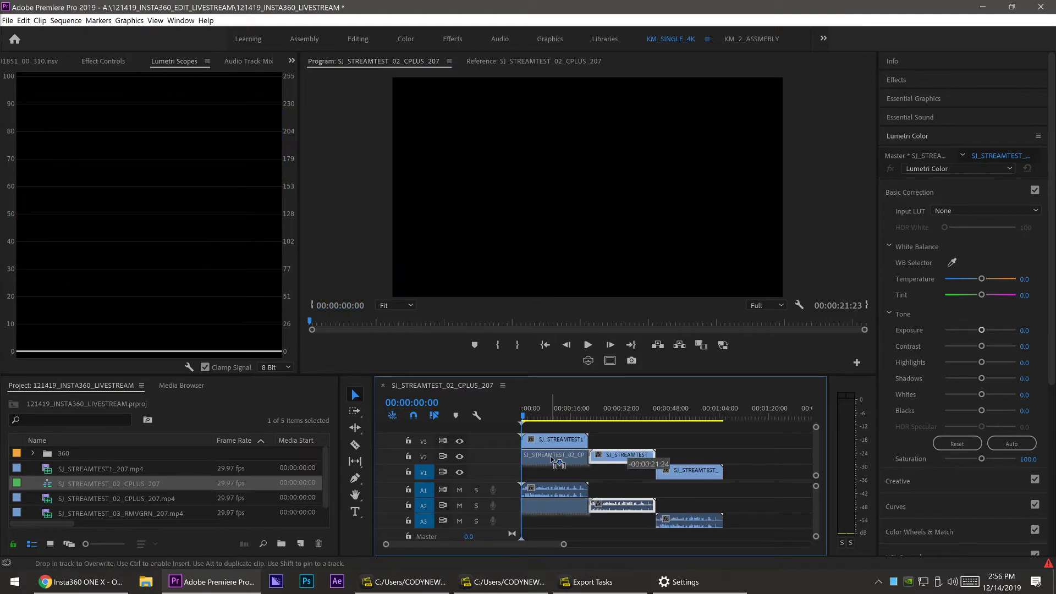
left_click_drag(676, 472, 517, 474)
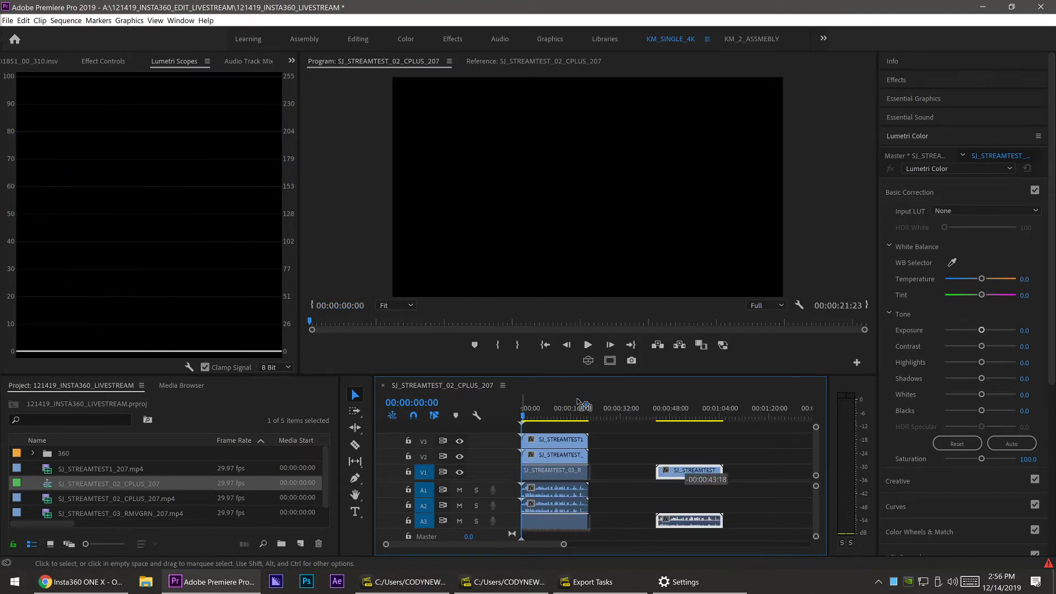
Step: Cut all three stacked clips at 00:00:06:00 with the Razor tool
left_click_drag(577, 399, 534, 405)
left_click(538, 412)
key("equal")
key("equal")
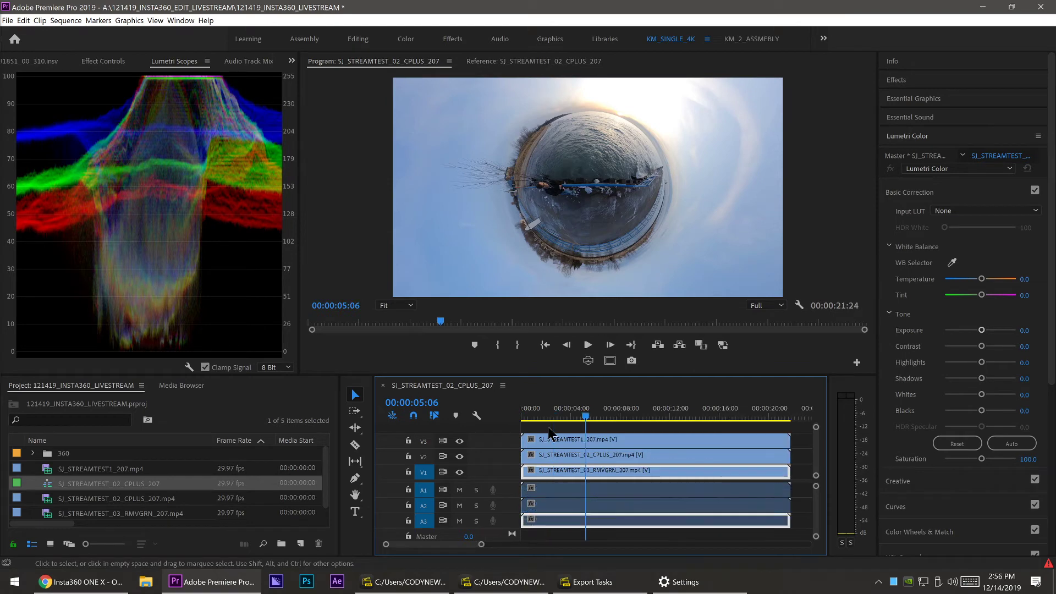
key("equal")
key("c")
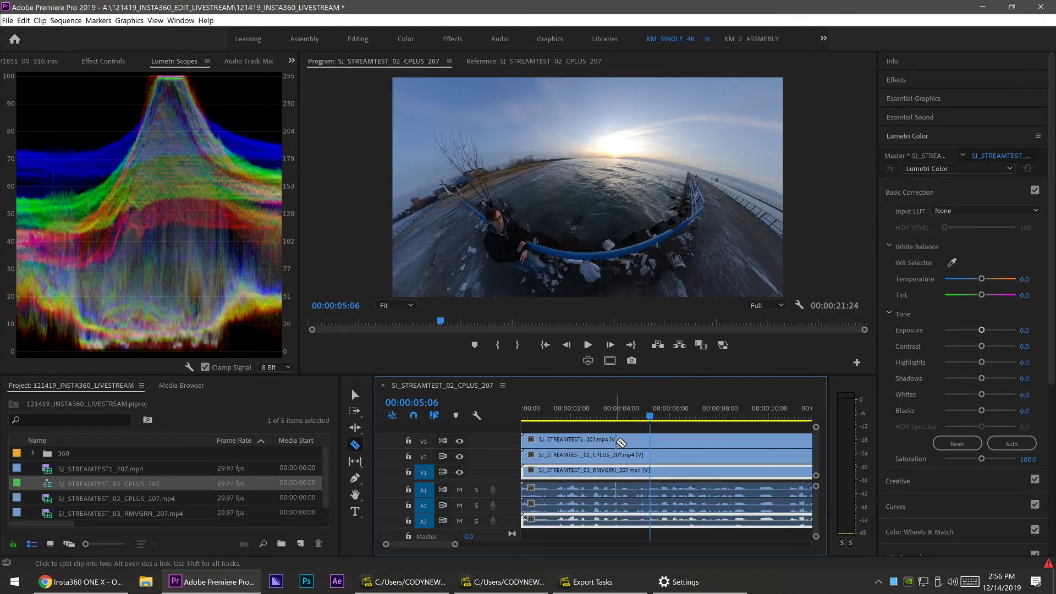
left_click(672, 418)
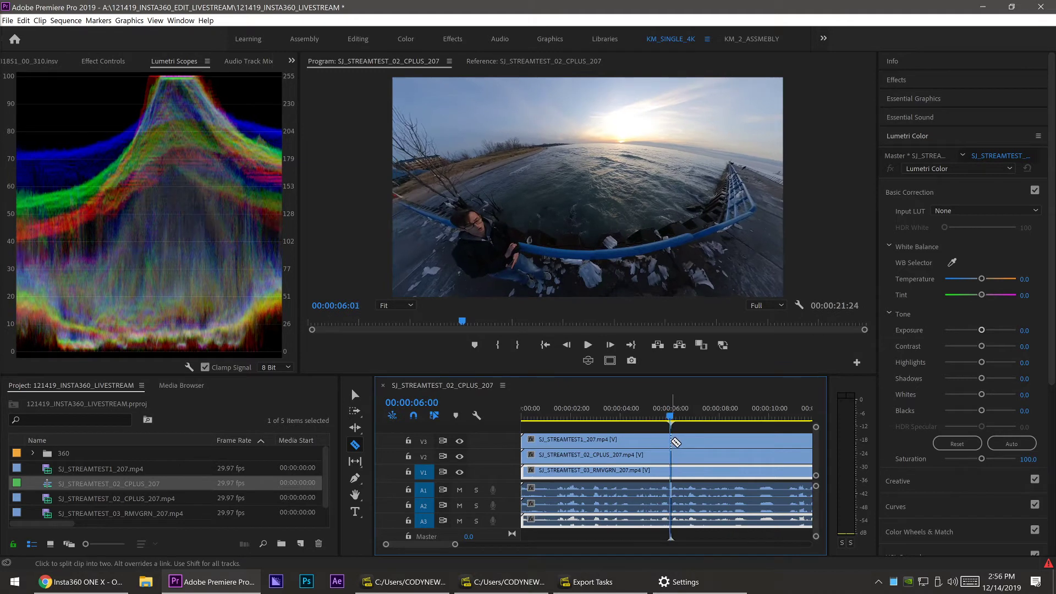
left_click(670, 440)
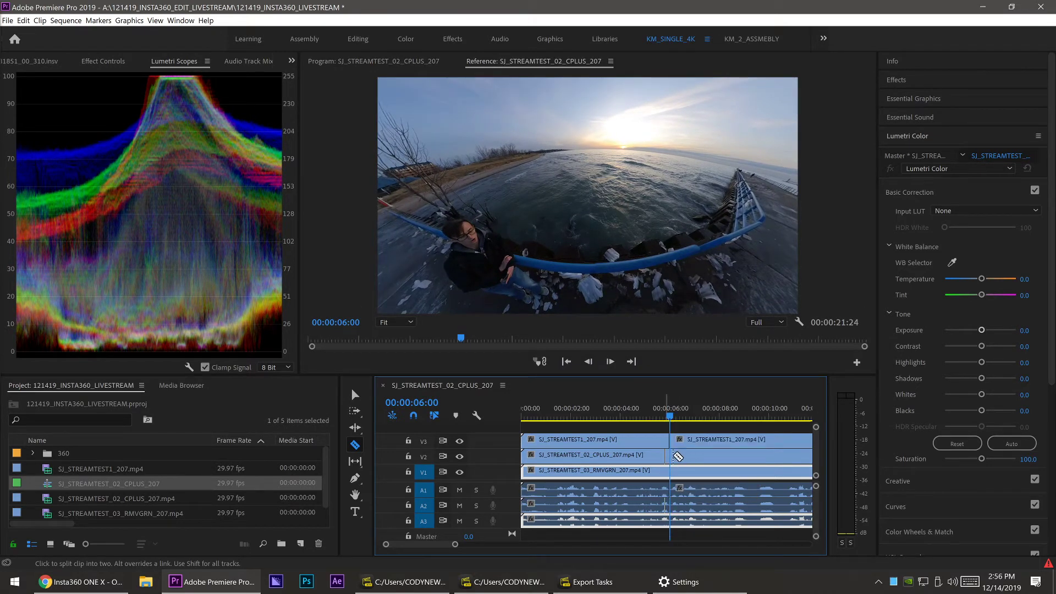
left_click(671, 455)
left_click(672, 471)
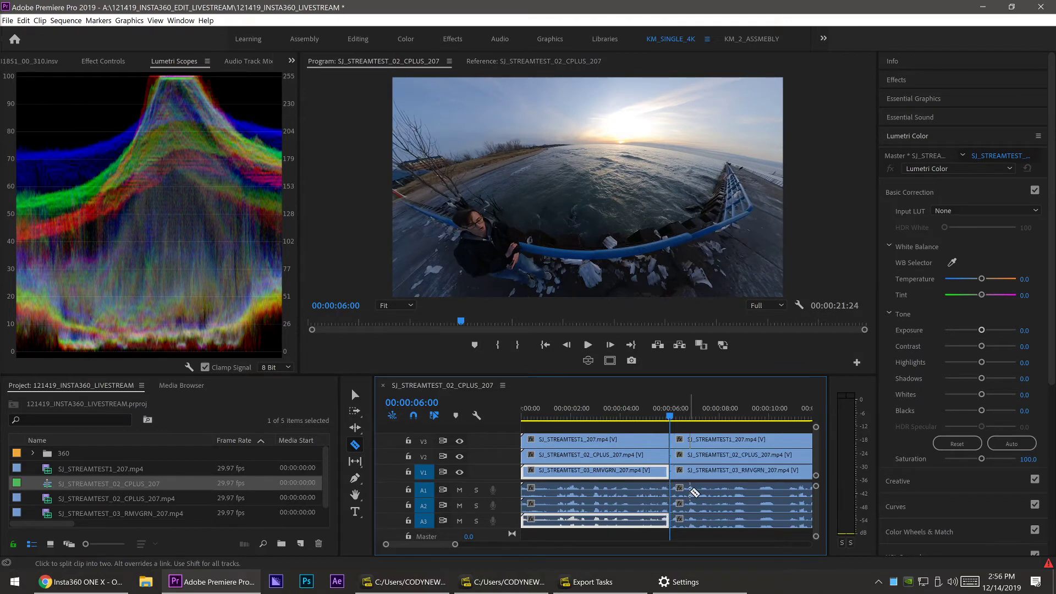
Step: Cut the stacked clips on all tracks at 00:00:12:00
key("minus")
left_click(671, 419)
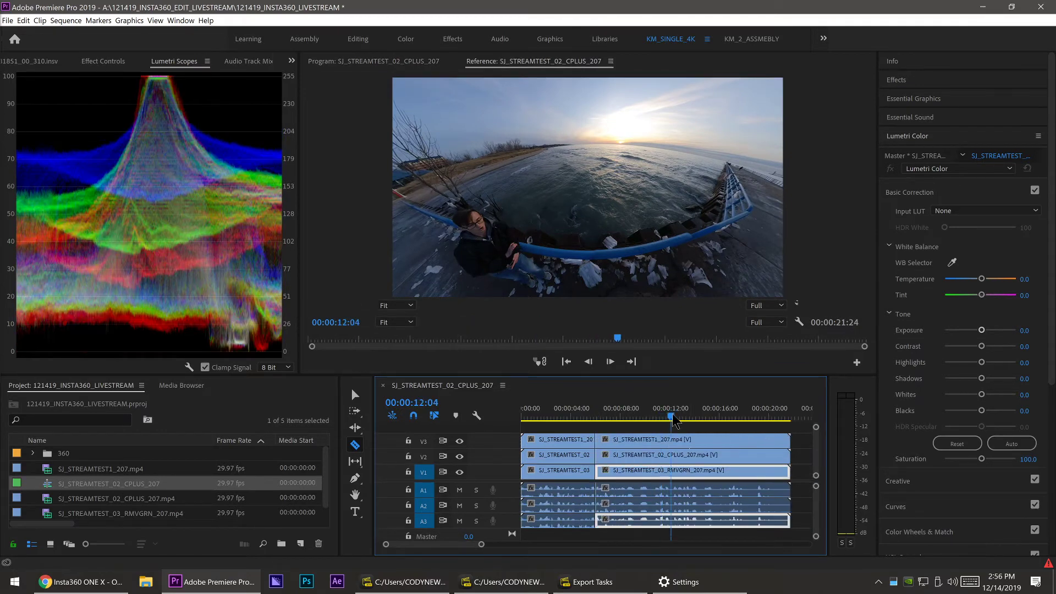
left_click(670, 419)
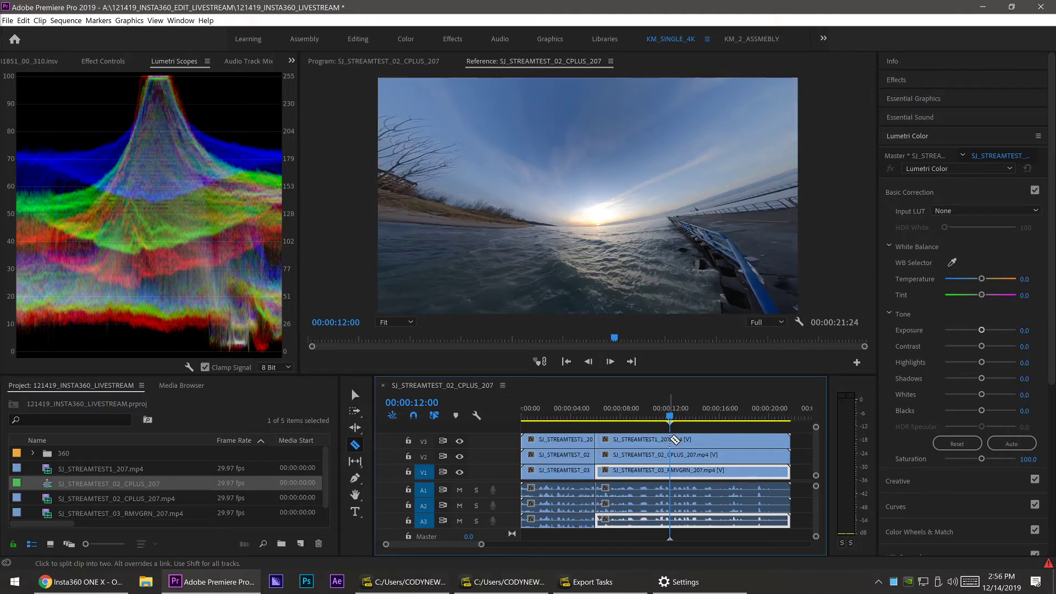
left_click(670, 440)
left_click(674, 472)
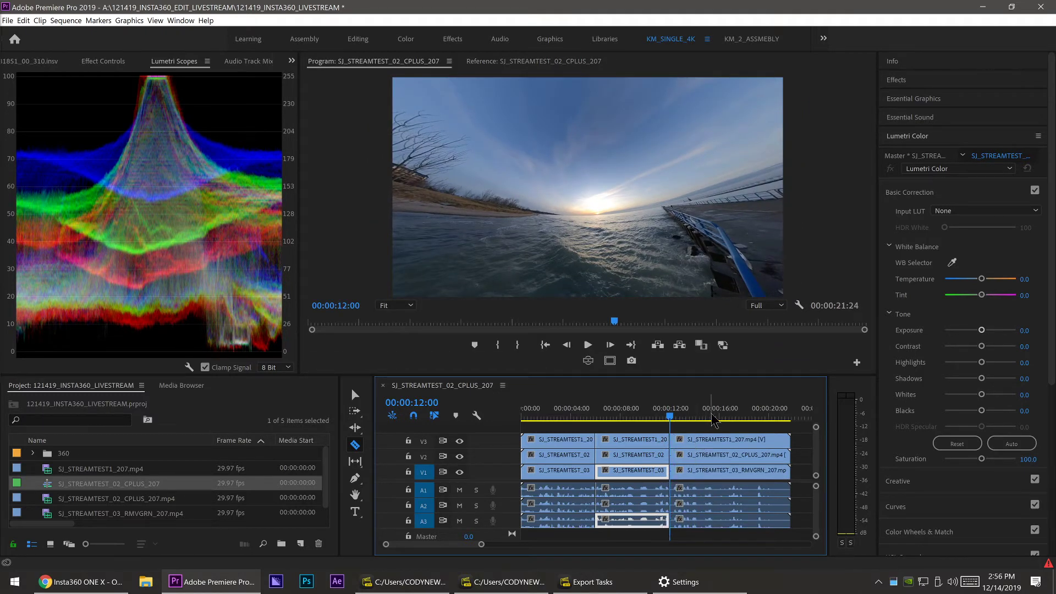
Step: Cut the stacked clips on all tracks at 00:00:18:00
left_click(744, 412)
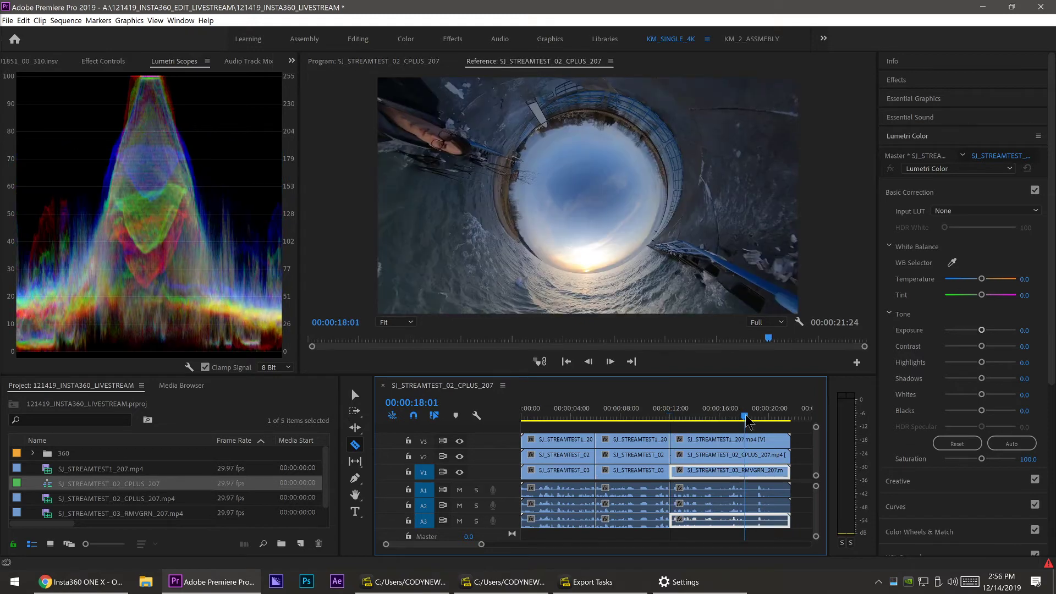
key("Left")
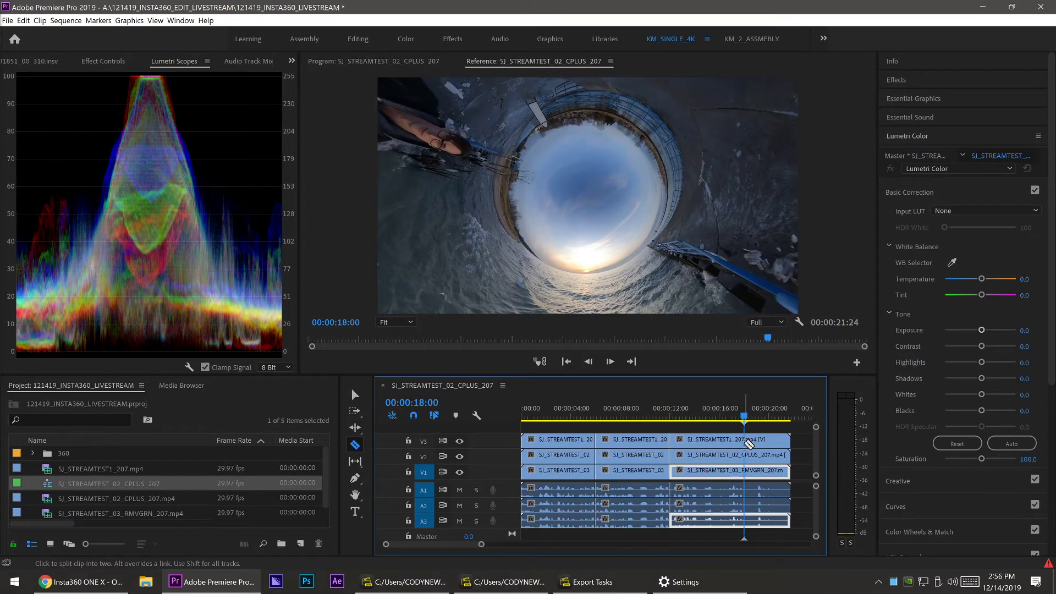
left_click(748, 444, "shift")
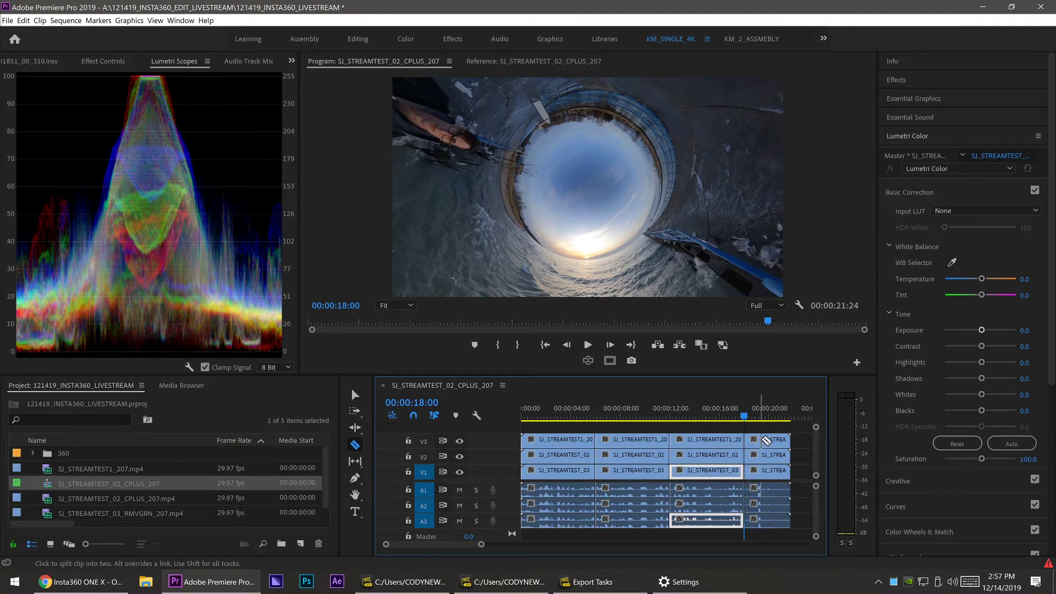
Step: Label all the SJ_STREAMTEST1_207 segments on V3 with the Cerulean colour
key("v")
left_click_drag(570, 428, 795, 447)
right_click(759, 439)
mouse_move(830, 361)
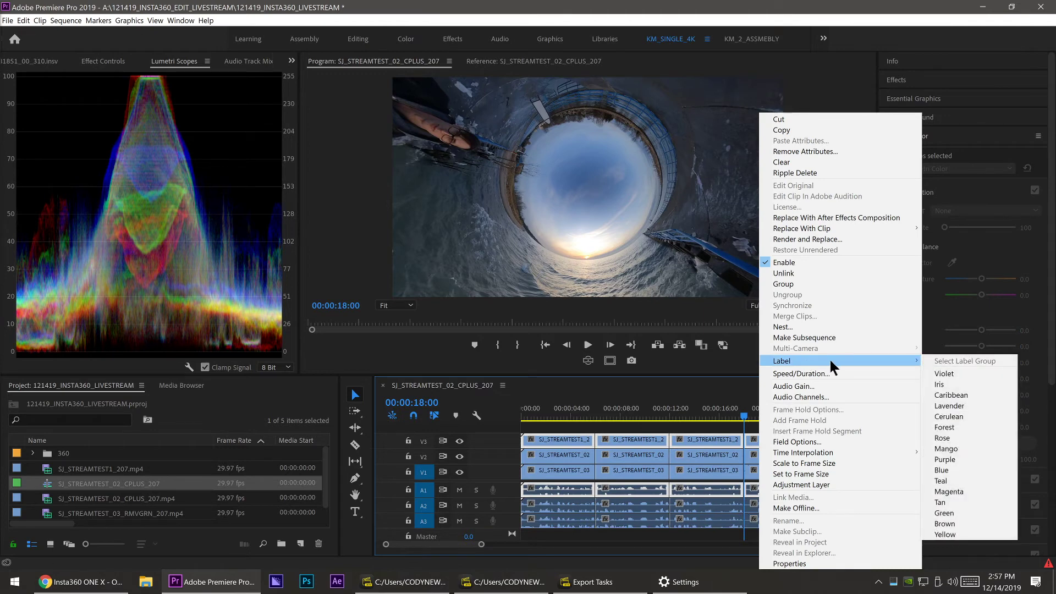
left_click(959, 417)
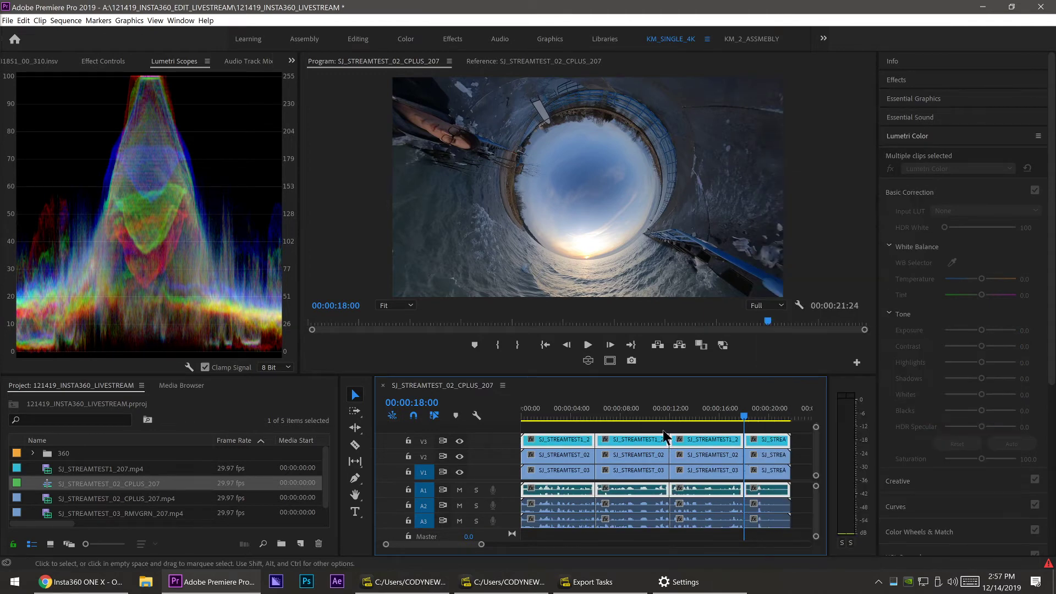
Step: Label all the SJ_STREAMTEST_02_CPLUS_207 segments on V2 with the Rose colour
left_click(538, 456)
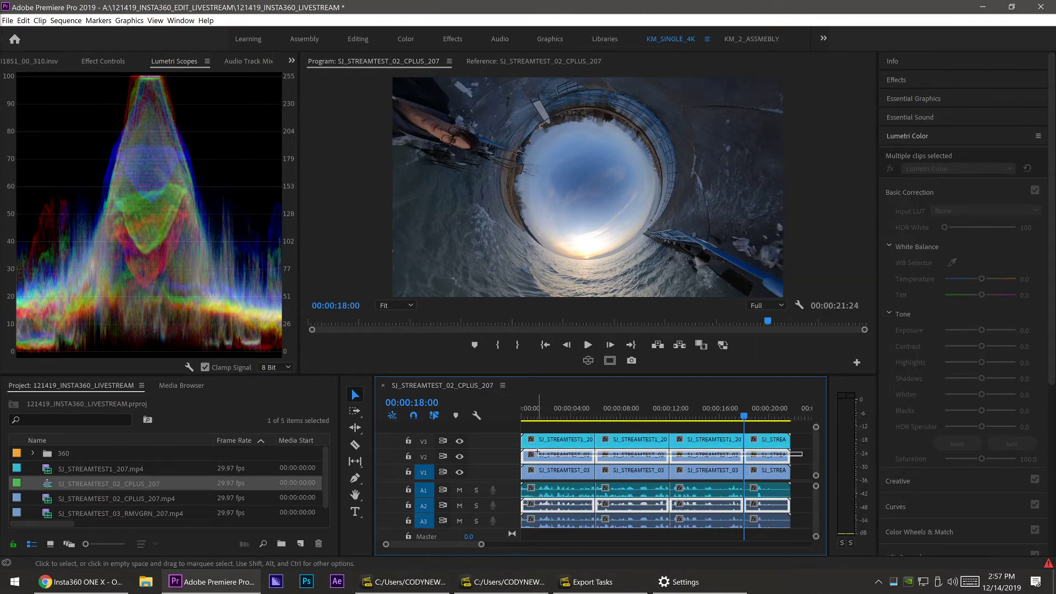
right_click(538, 455)
mouse_move(605, 360)
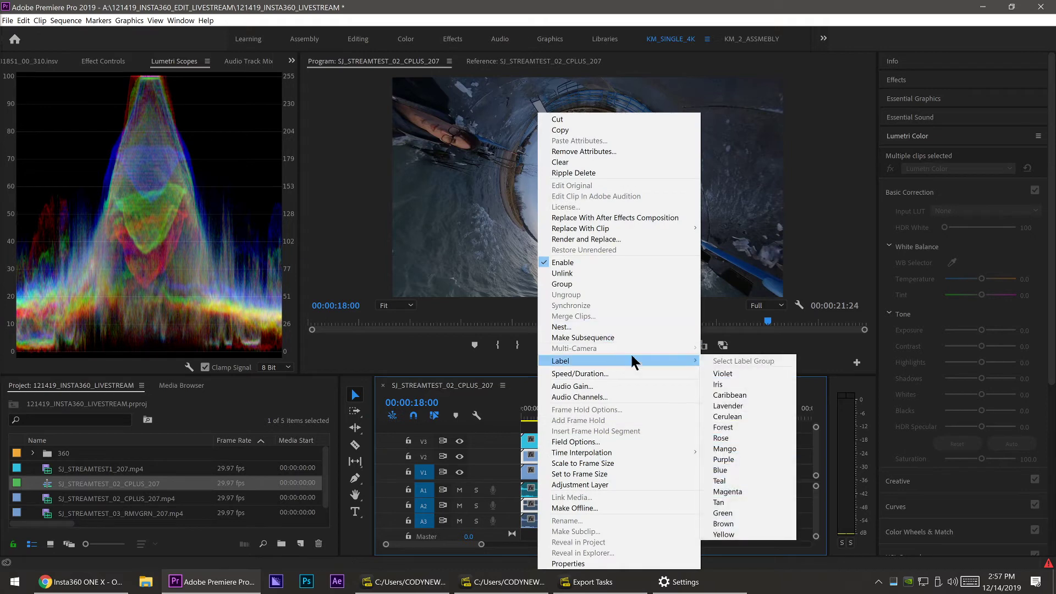
left_click(759, 437)
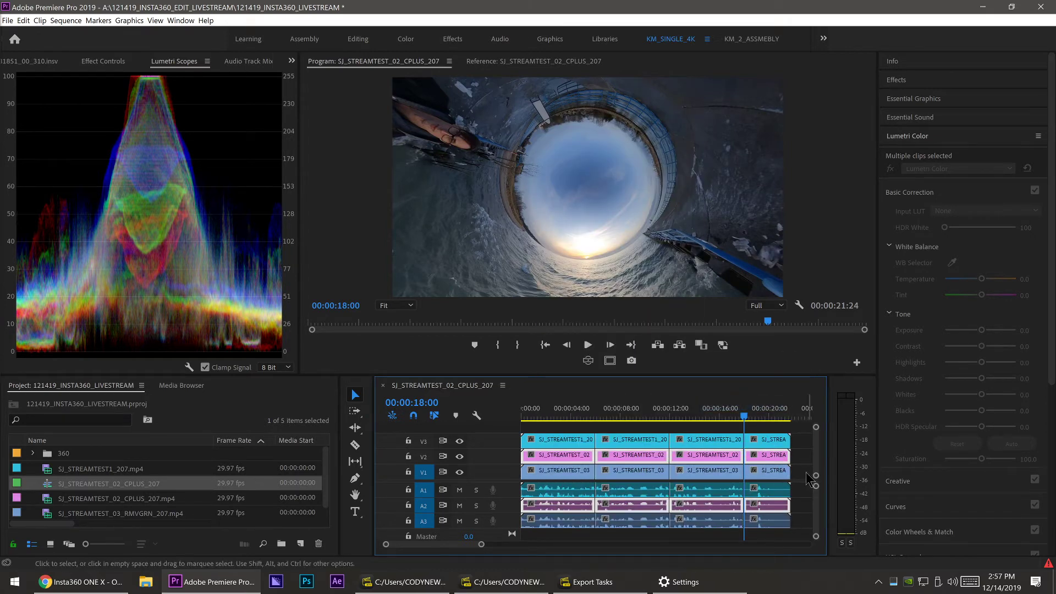
Step: Label all the SJ_STREAMTEST_03_RMVGRN_207 segments on V1 with the Brown colour
left_click_drag(660, 469, 533, 472)
right_click(555, 471)
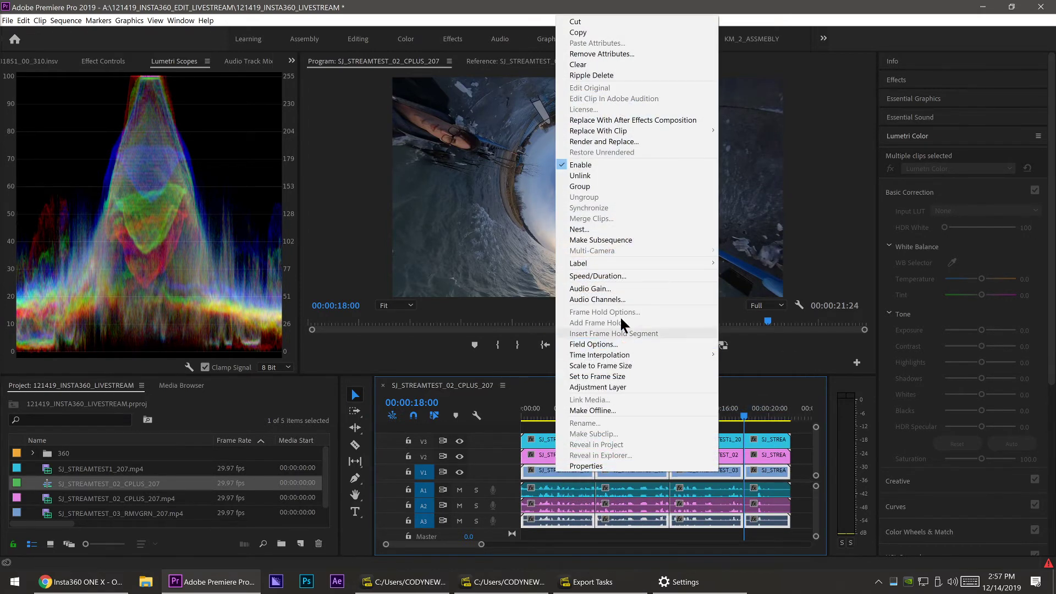
mouse_move(623, 262)
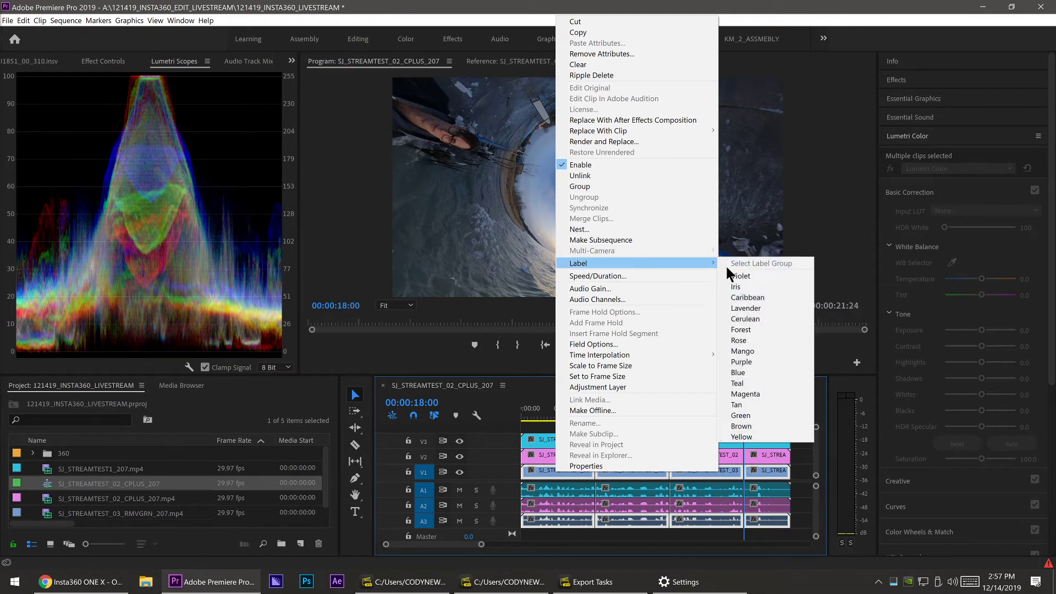
left_click(755, 424)
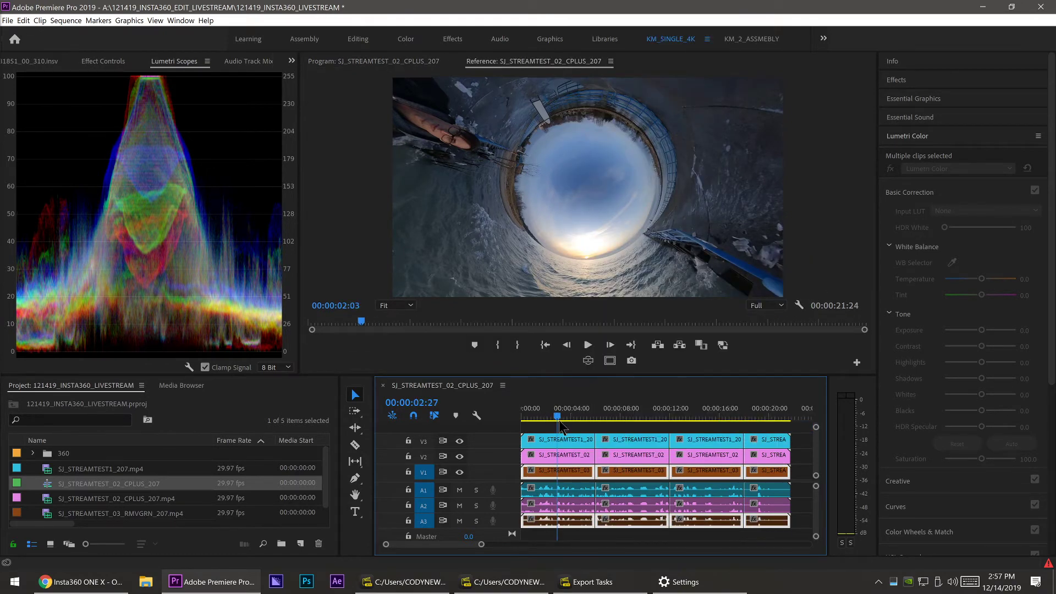
Step: Examine the picture in the first section from 00:00:03:00 and in the second section at 00:00:08:06 of the stacked clips
left_click(558, 418)
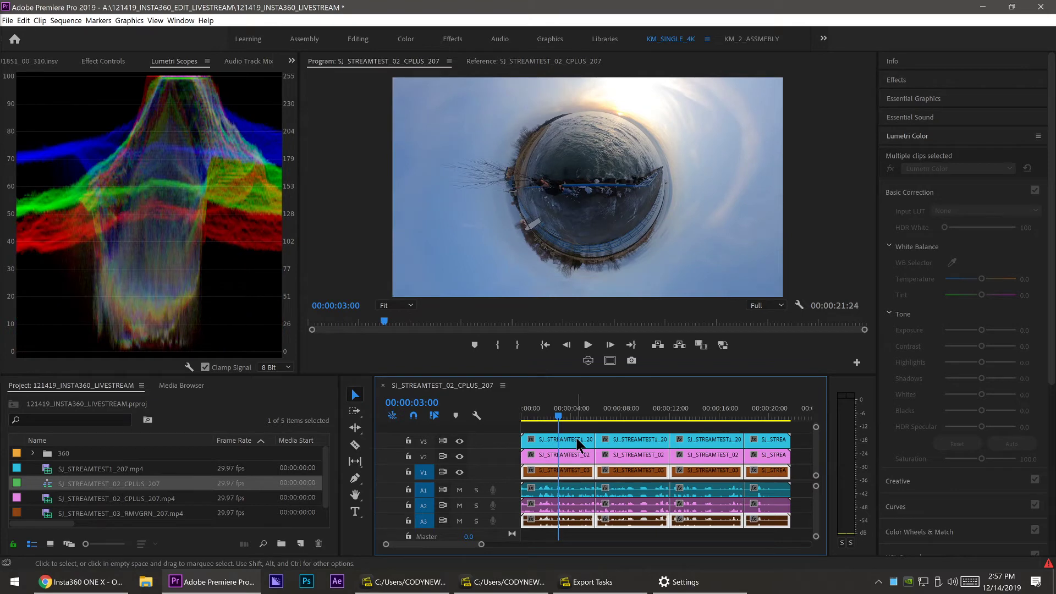
left_click(577, 438)
left_click(565, 416)
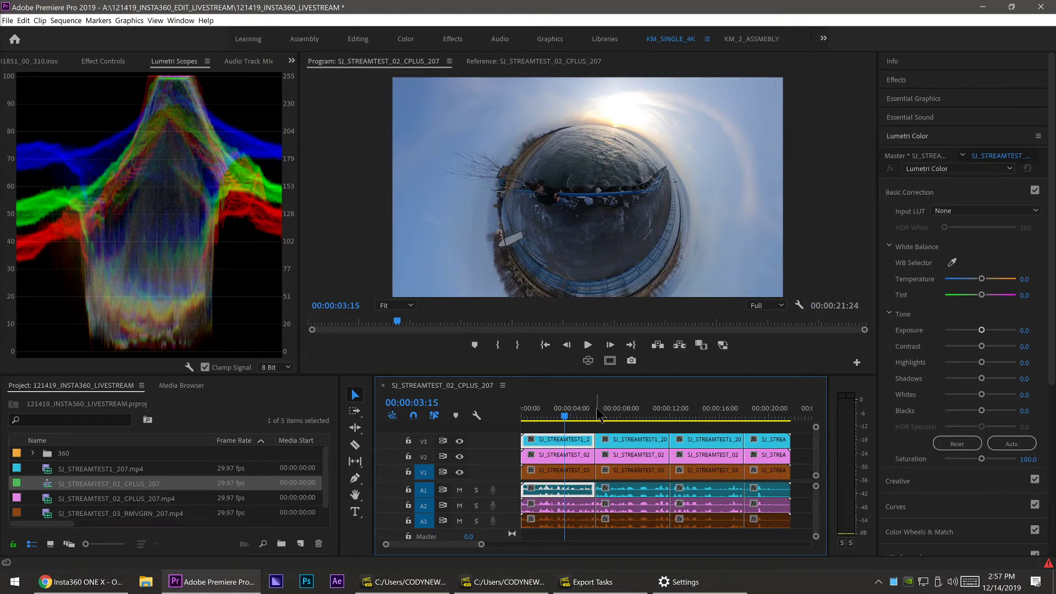
left_click(572, 456)
left_click_drag(569, 417, 579, 418)
key("=")
key("=")
key("-")
key("-")
left_click(622, 419)
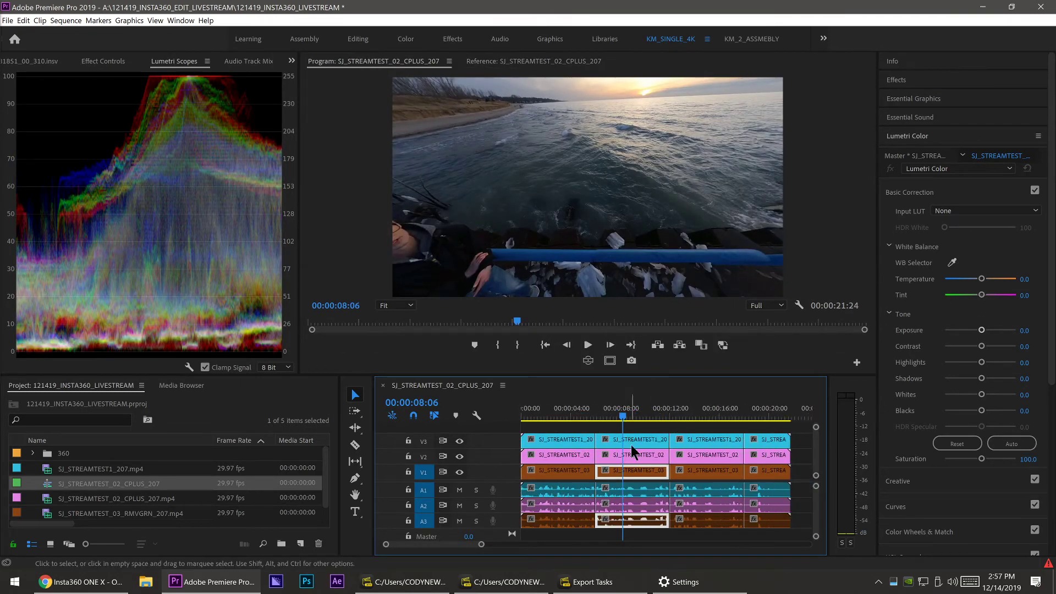
Step: Delete the surplus stacked segments: V2 in the first section, V3 and V1 in the second, V3 and V2 in the third
left_click(611, 442)
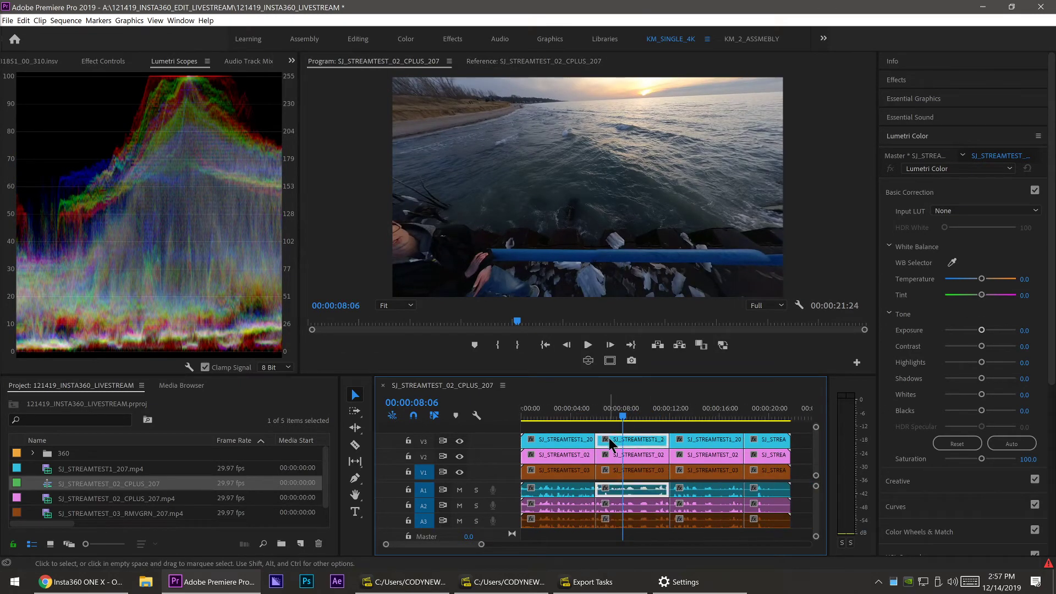
key("Delete")
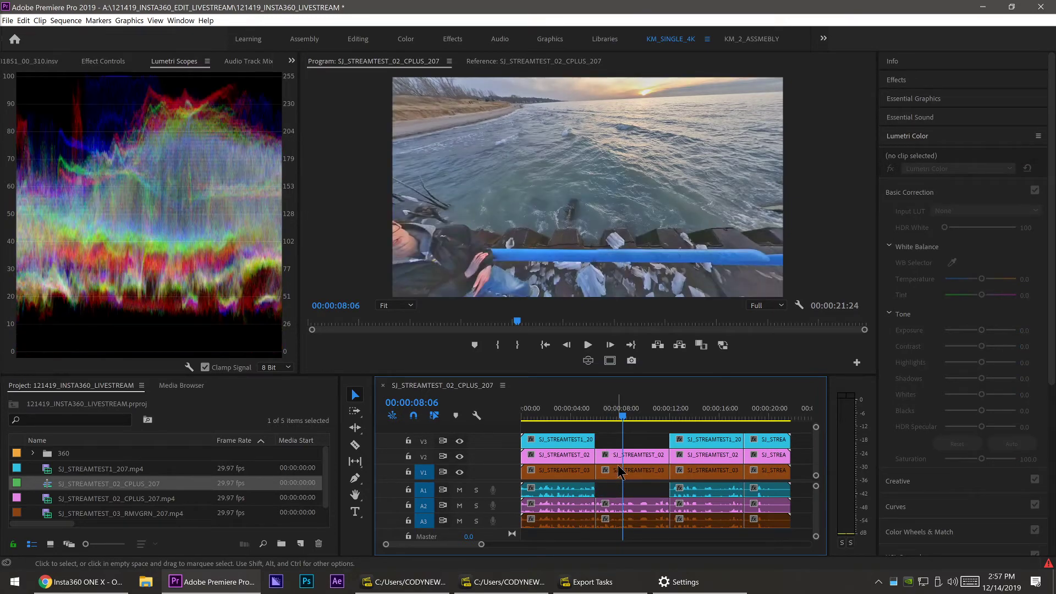
left_click_drag(587, 419, 716, 455)
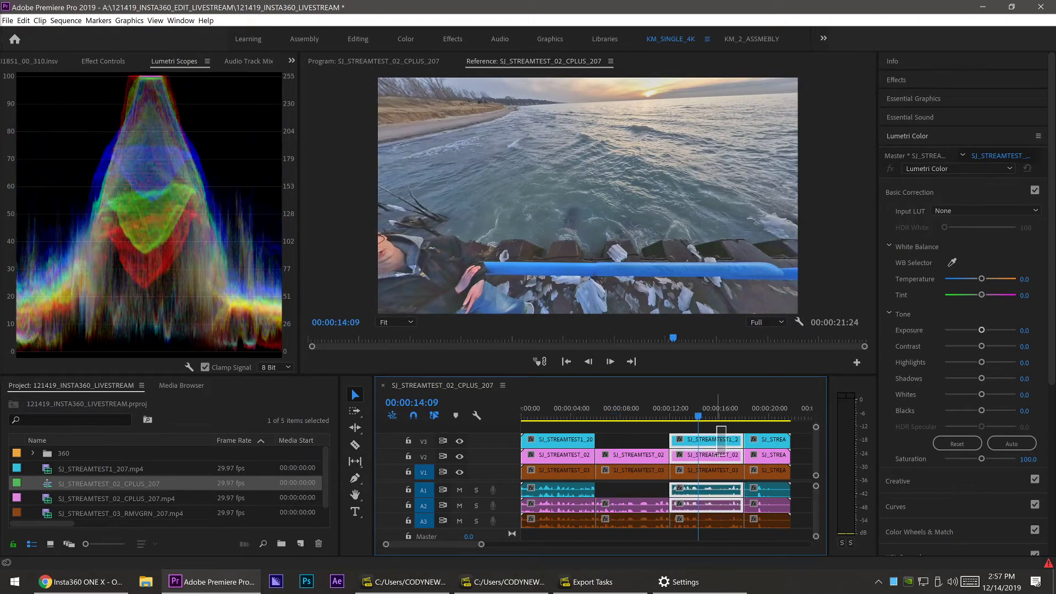
key("Delete")
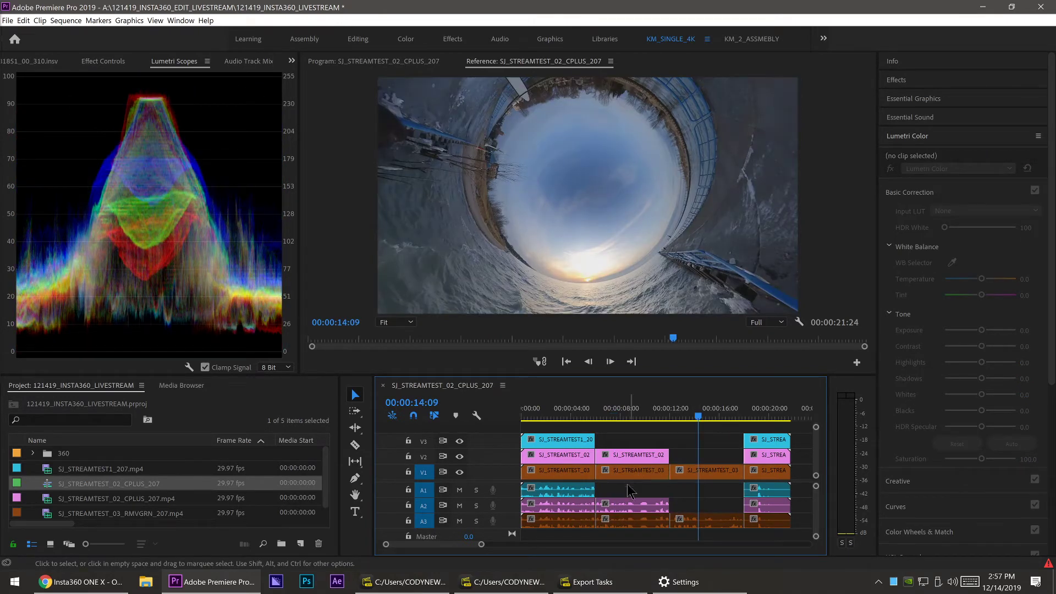
left_click(636, 469)
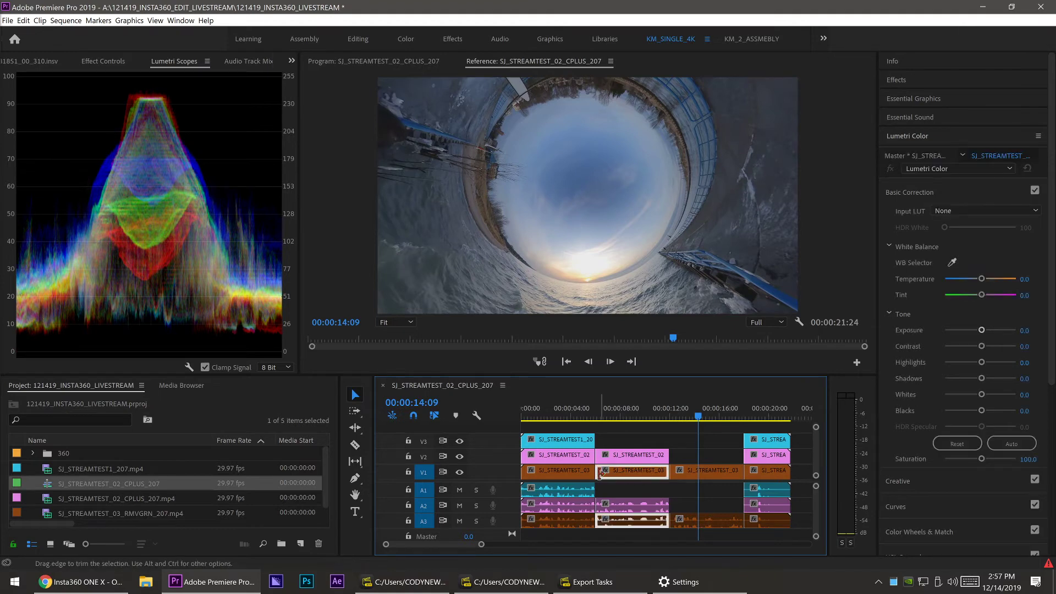
key("Delete")
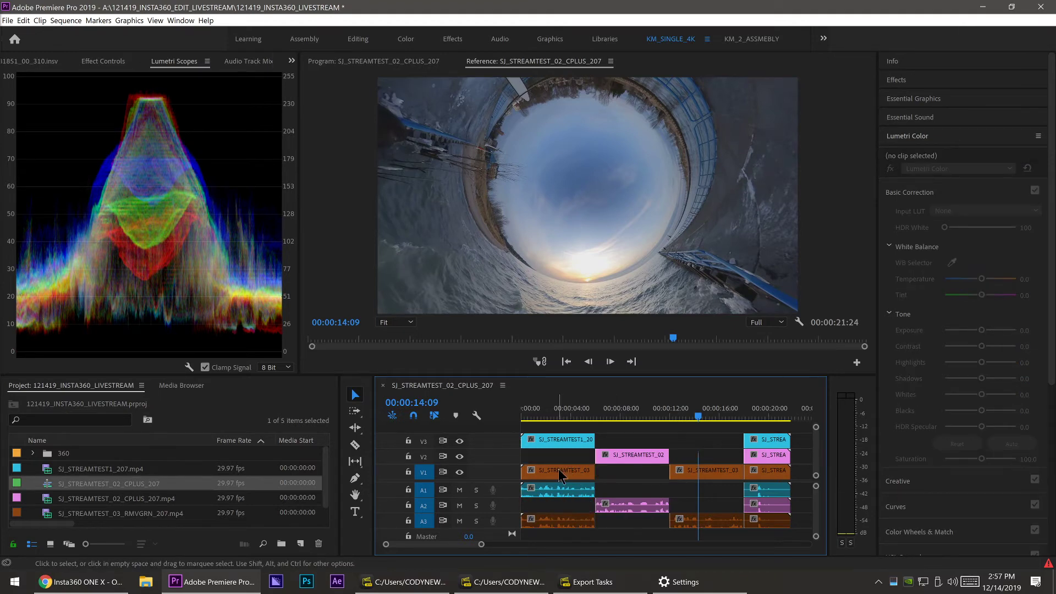
Step: Move the remaining segments of the first three sections down onto V1 and A1, overwriting the brown segment in the first section
left_click_drag(568, 440, 568, 470)
left_click_drag(629, 456, 627, 489)
left_click_drag(710, 521, 709, 489)
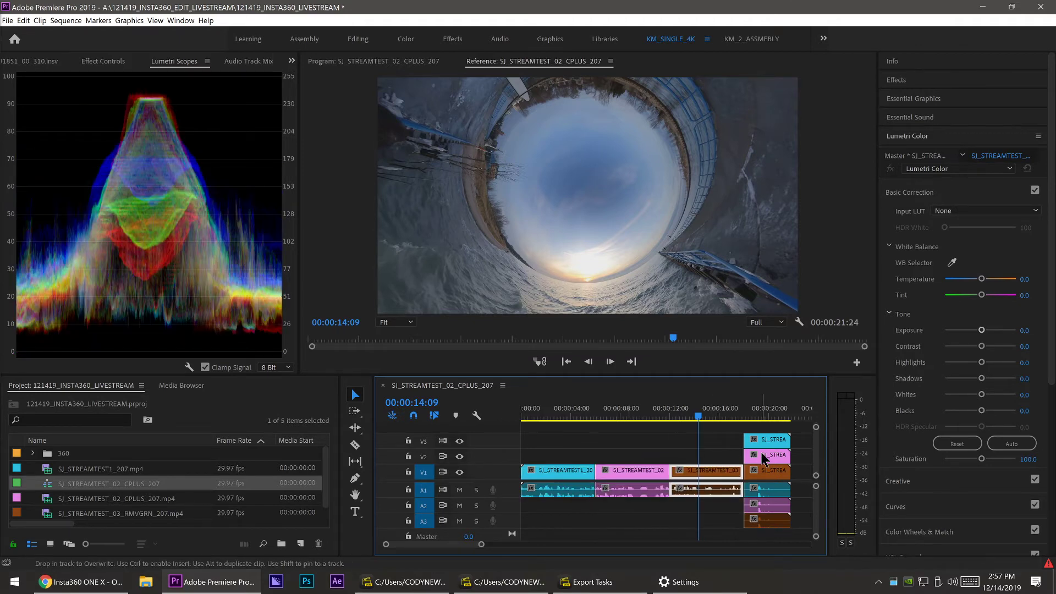
Step: Reduce the fourth section to its SJ_STREAMTEST1_207 segment on V1 and A1, and return the playhead to the sequence start
key("Delete")
left_click_drag(760, 439, 761, 473)
left_click_drag(699, 420, 683, 420)
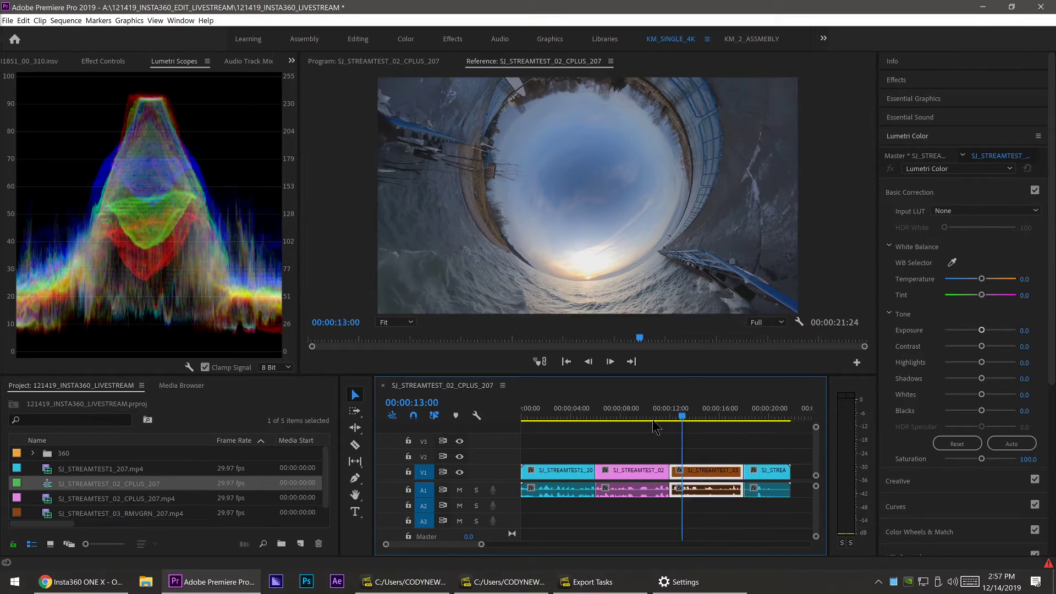
key("Home")
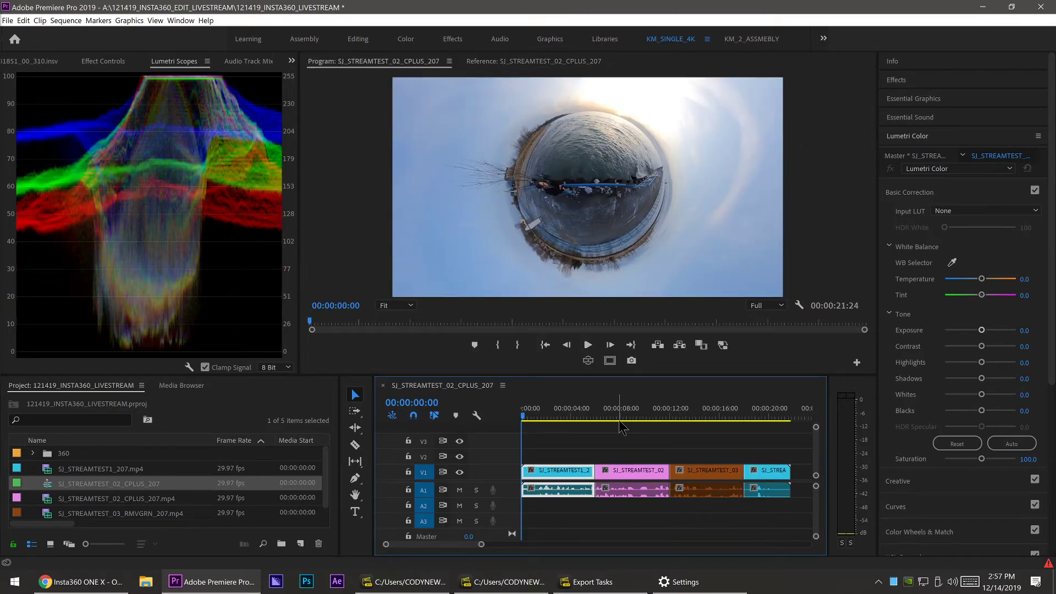
Step: Close the open Insta360 Studio windows, including the File Properties dialog, and save the Premiere Pro project
mouse_move(597, 588)
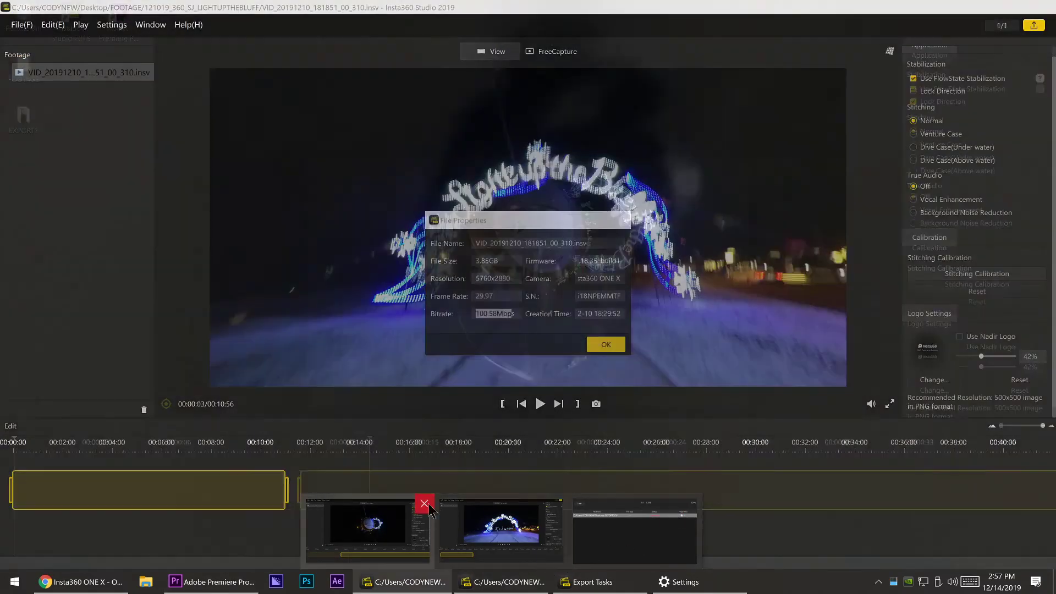
left_click(423, 503)
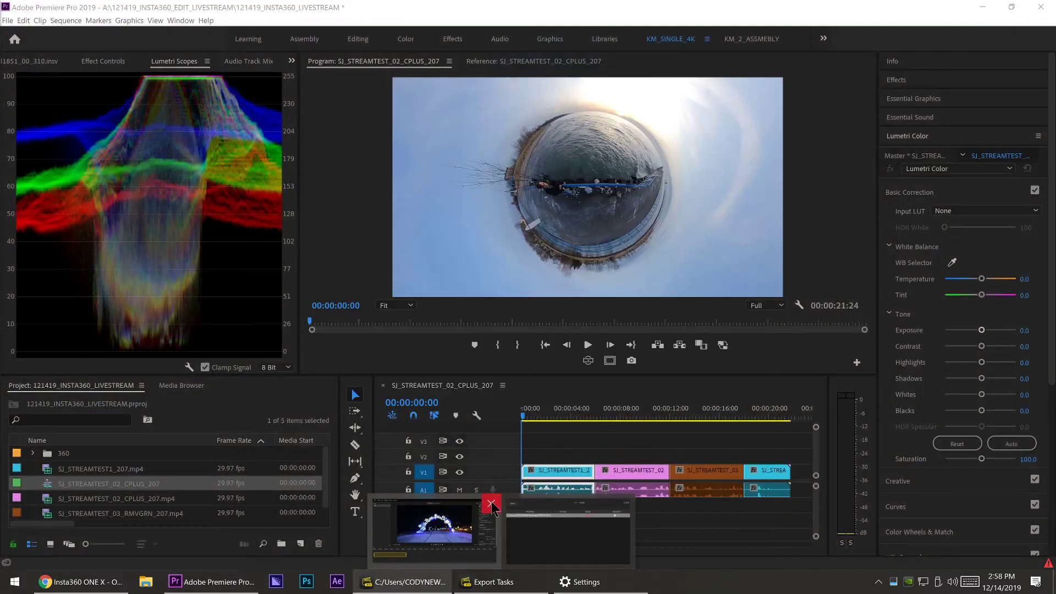
left_click(493, 519)
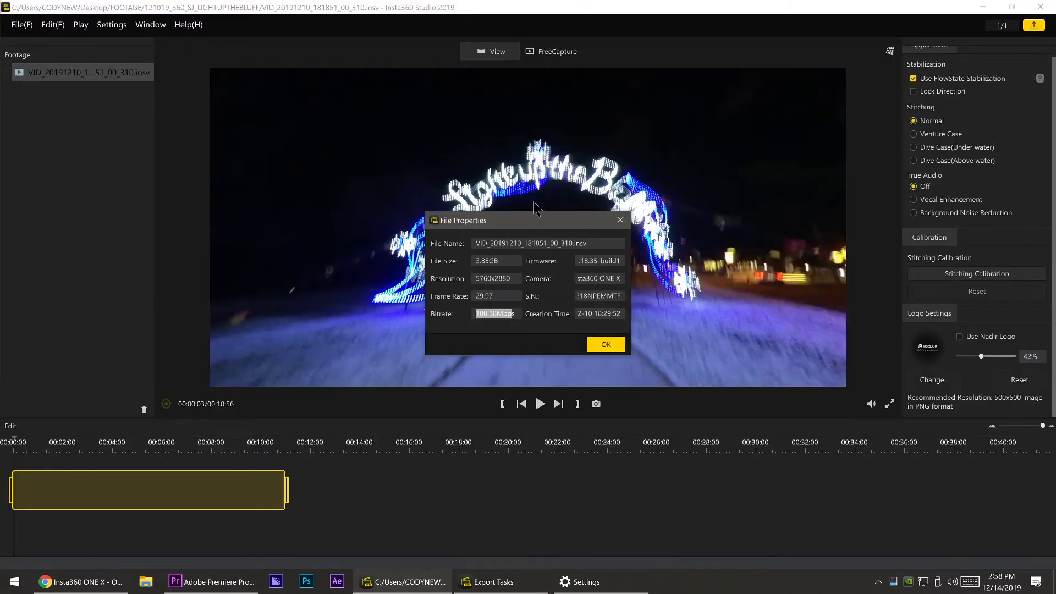
left_click(620, 220)
left_click(1041, 7)
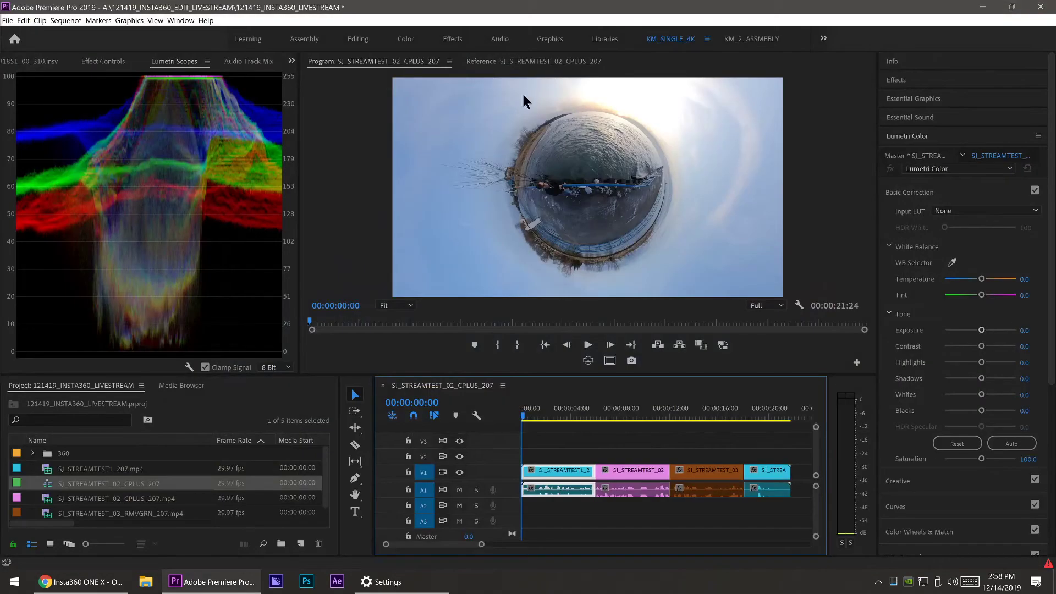
key("ctrl+s")
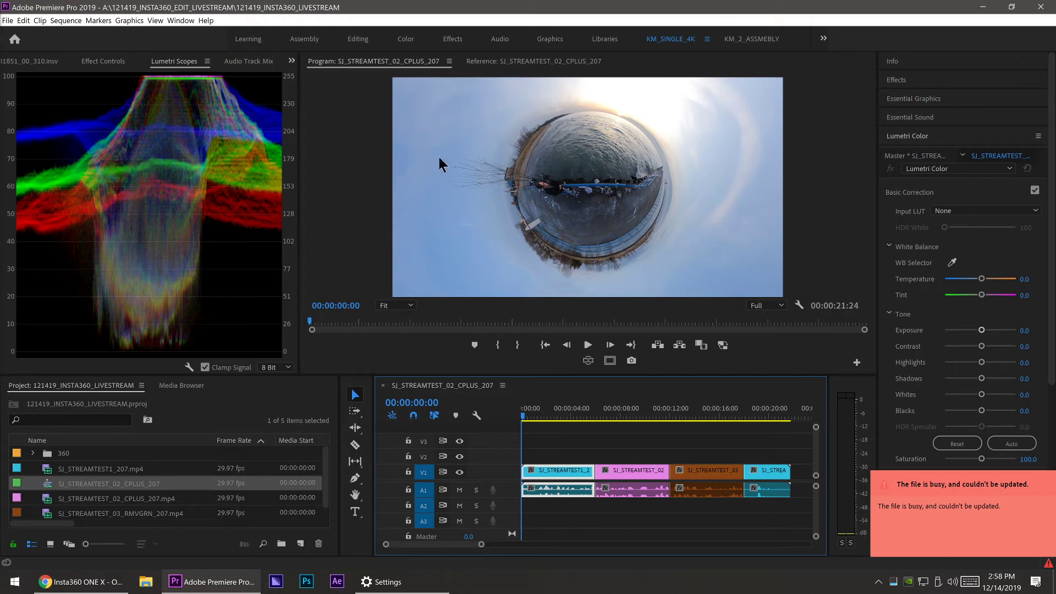
Step: Mark the whole sequence from 00:00:00:00 to 00:00:21:23 and render it from In to Out
left_click_drag(533, 413, 484, 411)
key("i")
left_click(793, 421)
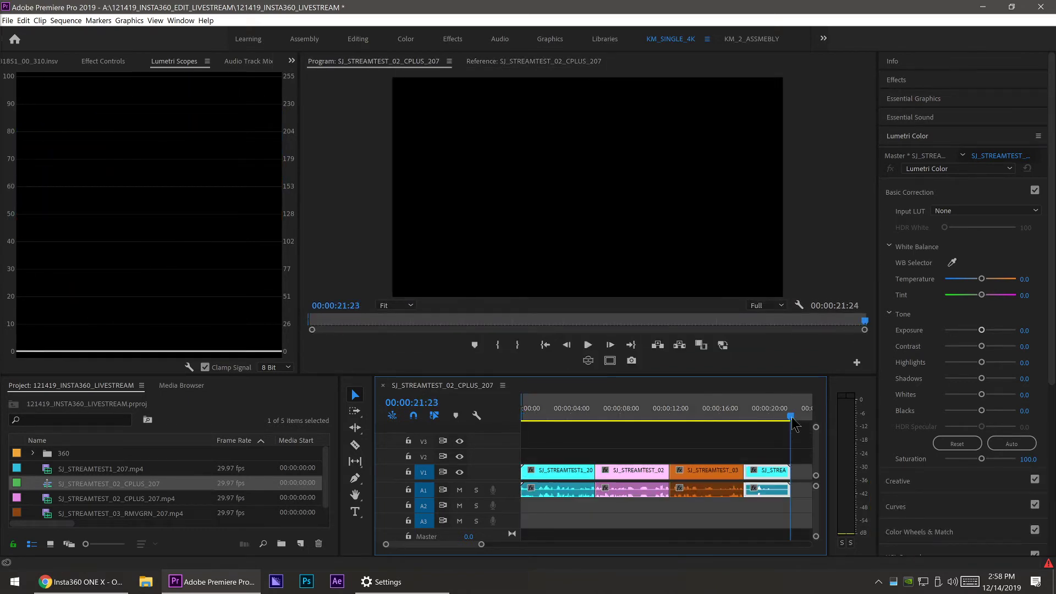
left_click(65, 20)
left_click(77, 57)
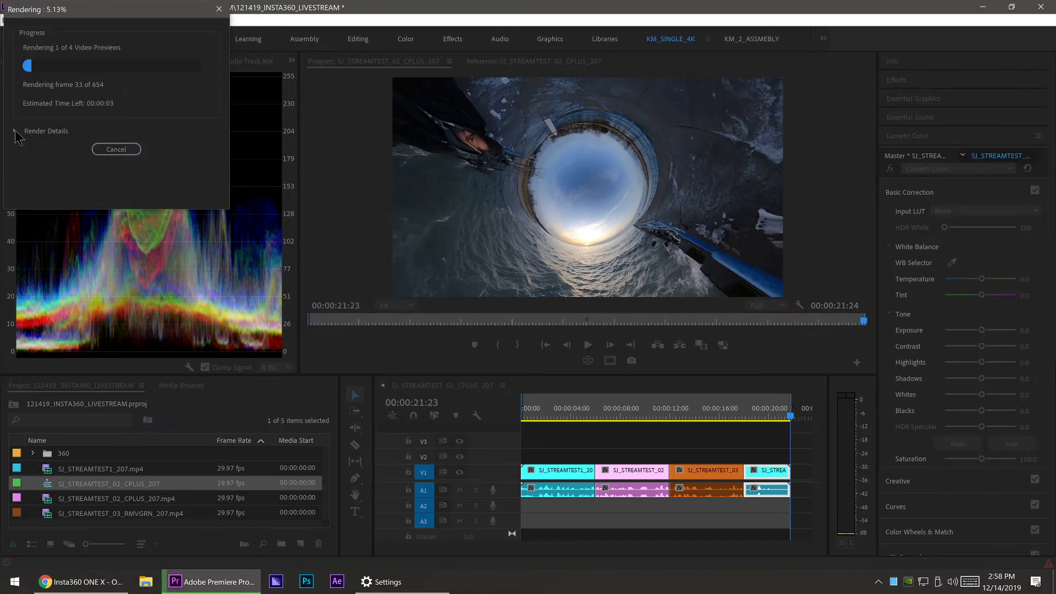
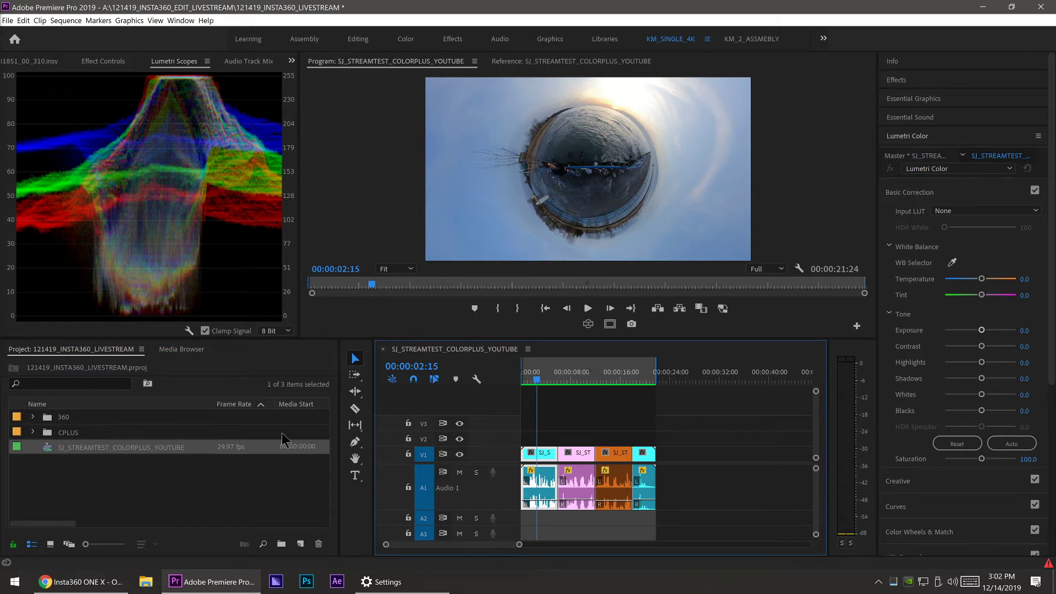
Step: Duplicate the SJ_STREAMTEST_COLORPLUS_YOUTUBE sequence and rename the copy SJ_STREAMTEST_COLORPLUS_INSTAGRAM
left_click(48, 446)
key("ctrl+shift+slash")
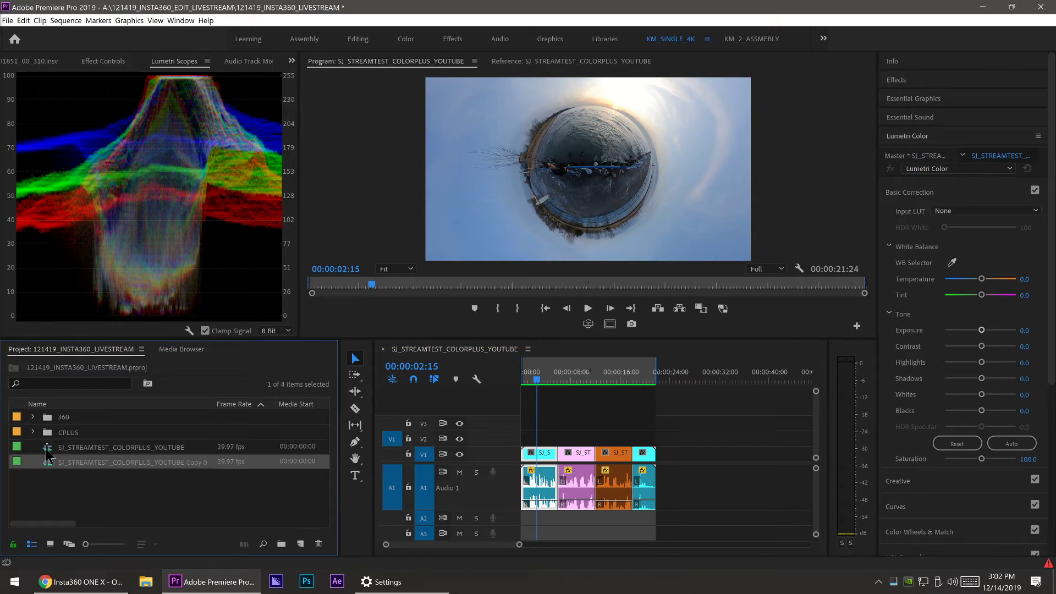
left_click(173, 466)
left_click_drag(153, 463, 268, 466)
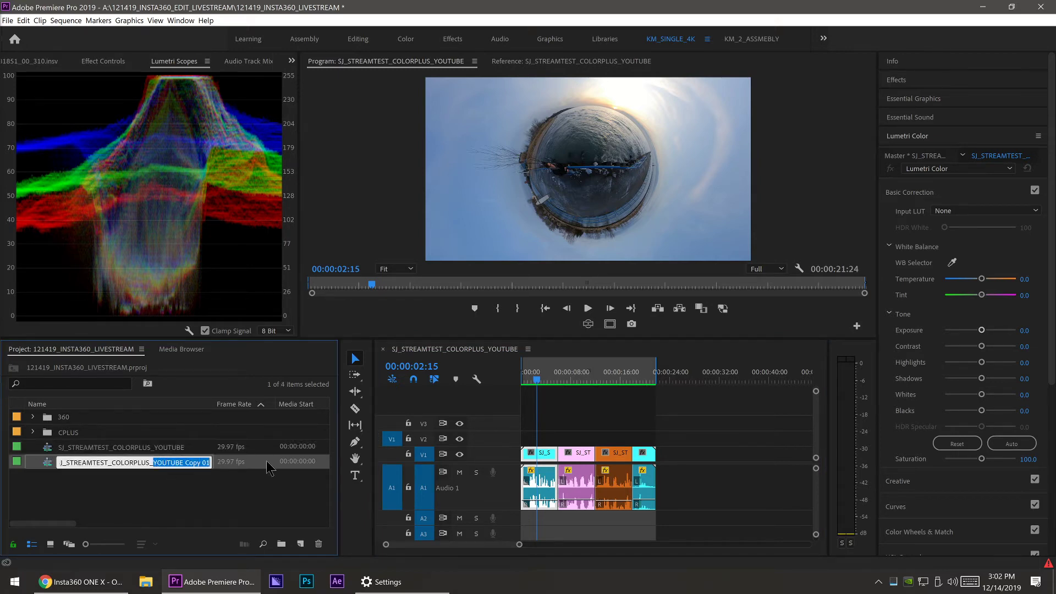
type("INSTA")
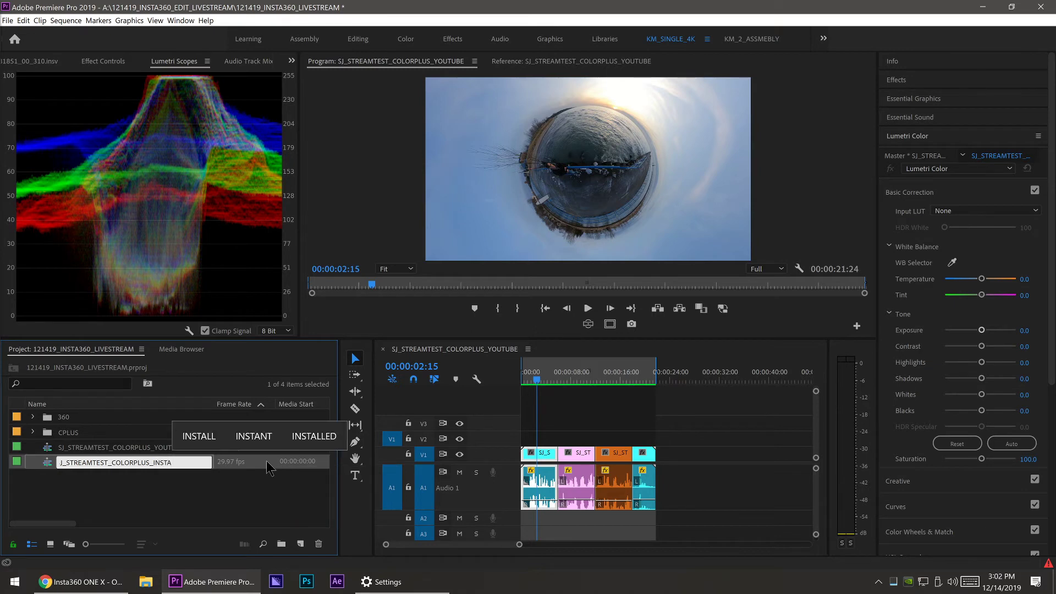
type("GRAM")
key("Return")
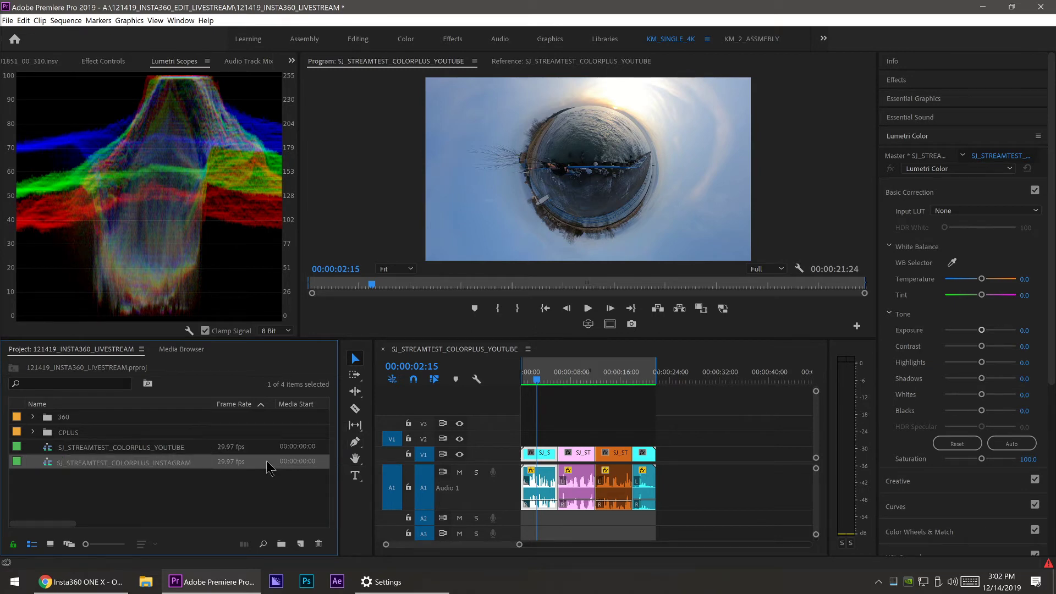
Step: Open the SJ_STREAMTEST_COLORPLUS_INSTAGRAM sequence and view its frame at 00:00:05:15
left_click(165, 492)
double_click(48, 462)
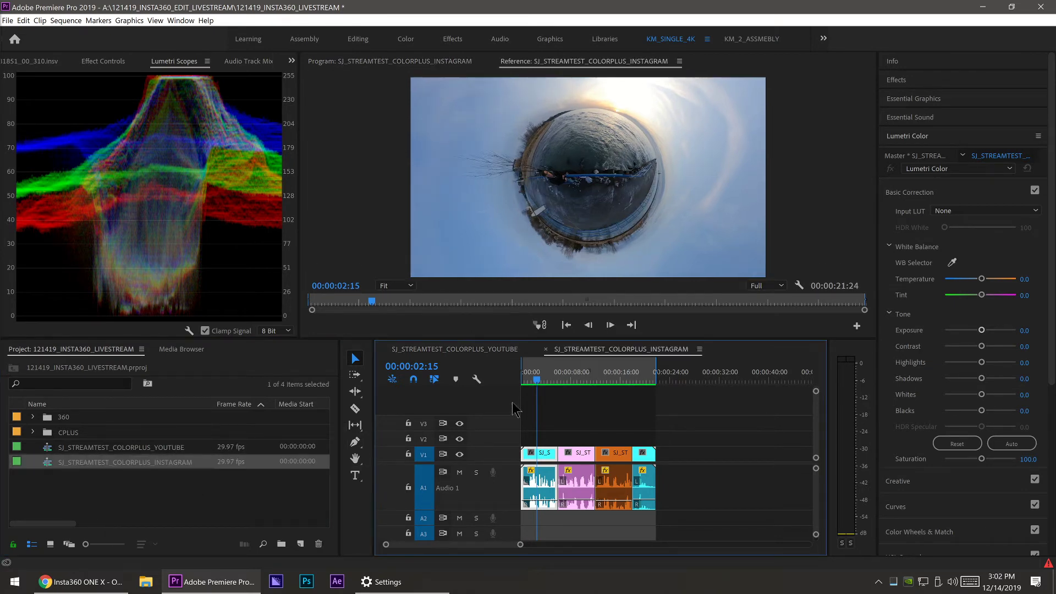
left_click(556, 376)
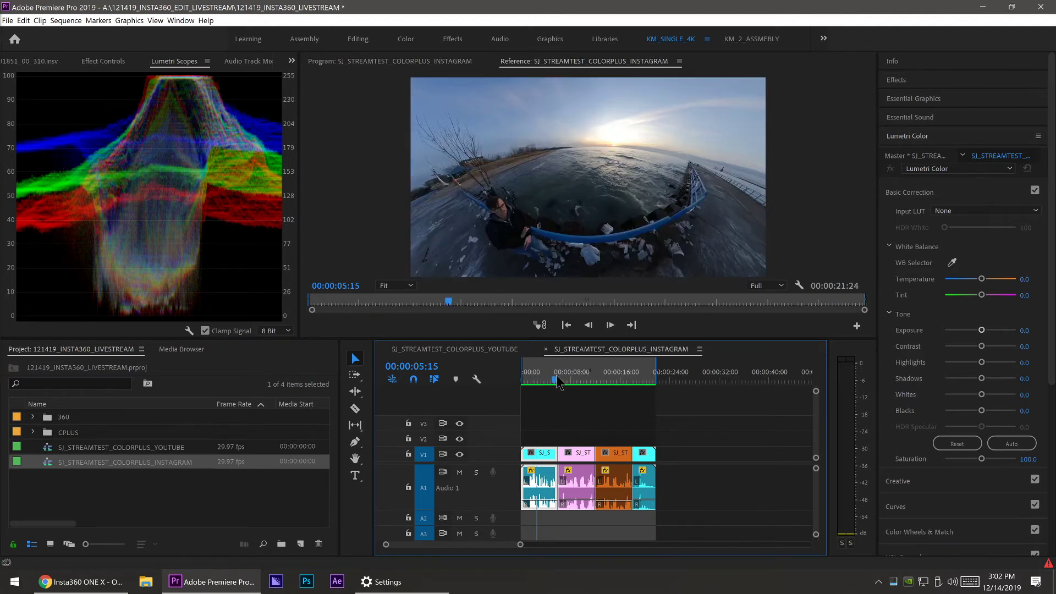
Step: Set the Instagram sequence's frame size to 1080 by 1080 and accept deleting its preview files
left_click(65, 21)
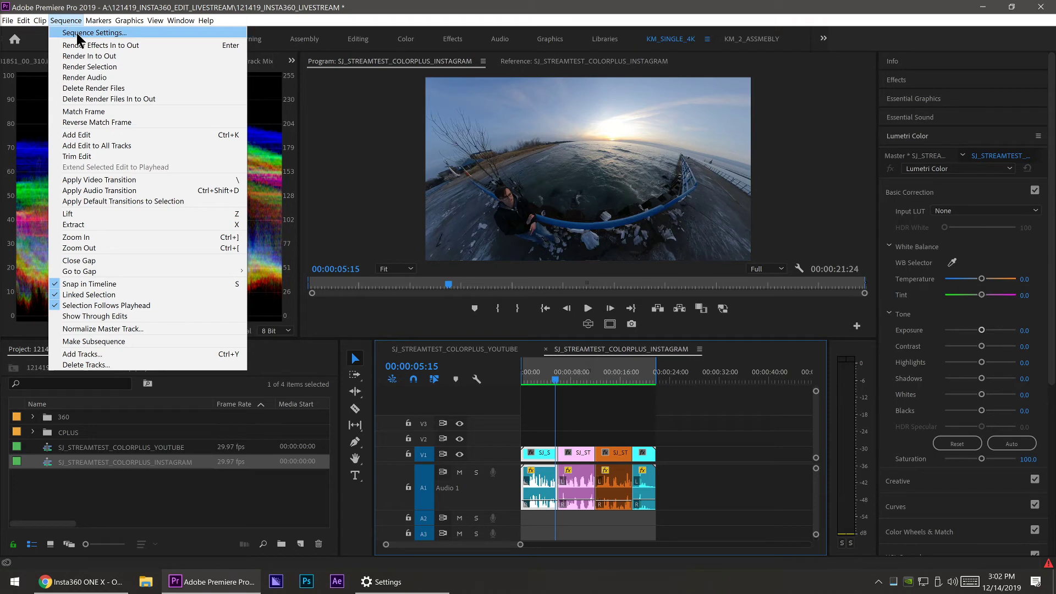
left_click(77, 33)
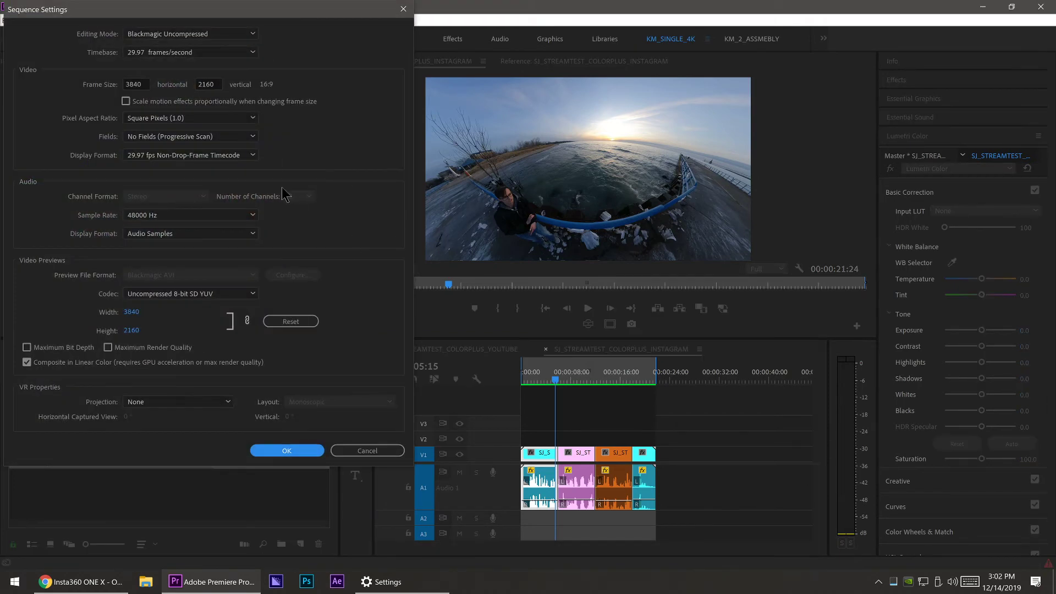
double_click(142, 82)
type("1")
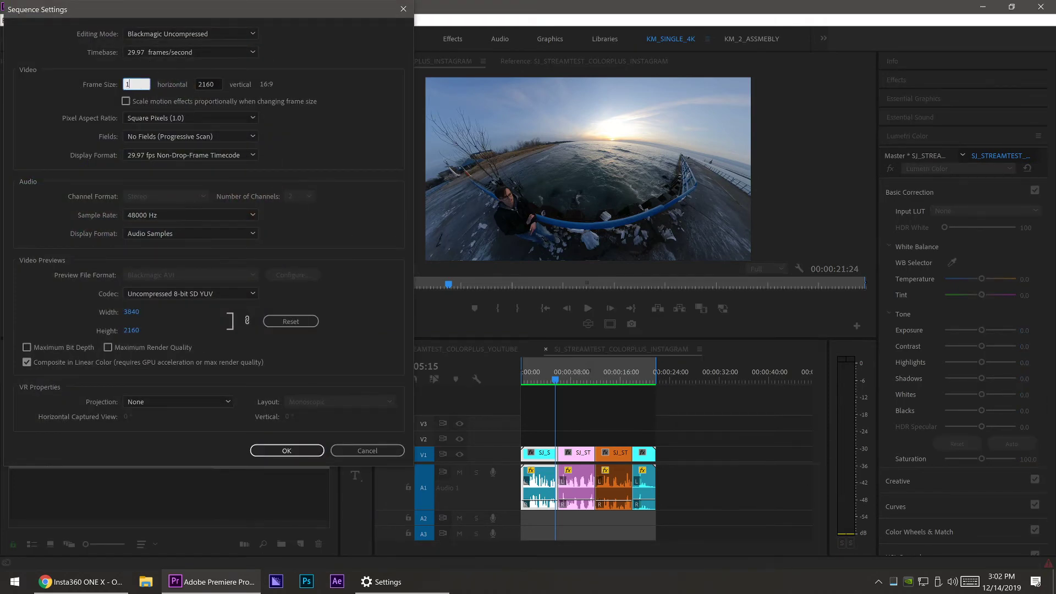
type("080")
key("Tab")
type("1080")
left_click(288, 451)
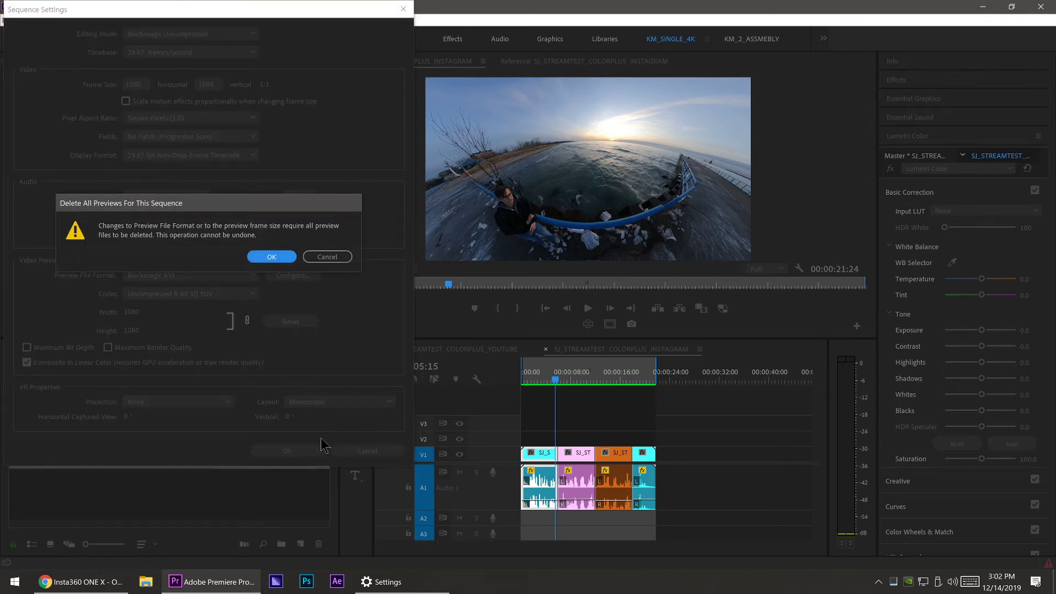
left_click(269, 256)
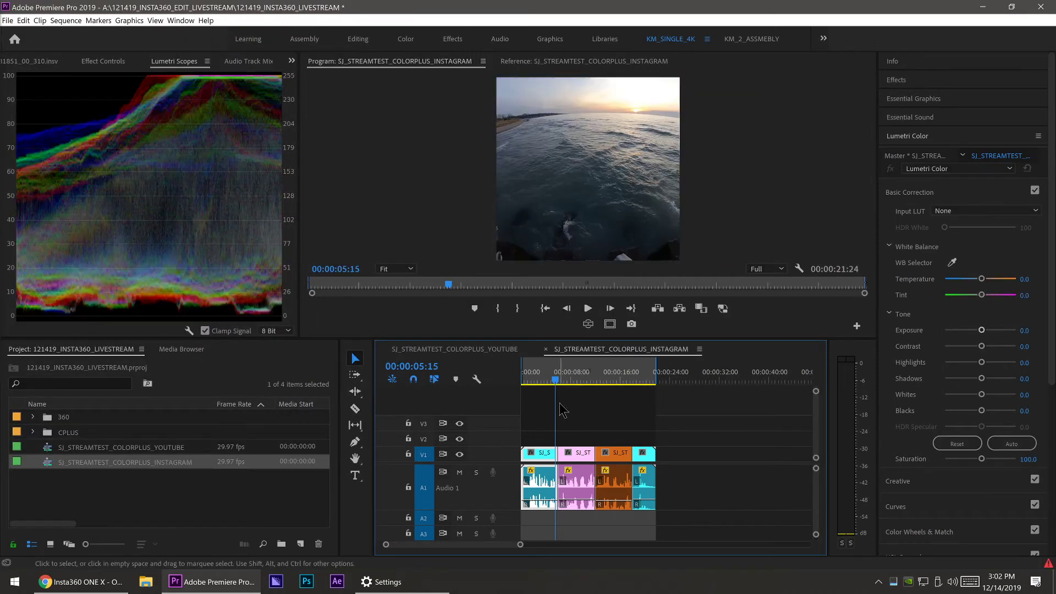
Step: Replace all clips in the Instagram sequence with the nested SJ_STREAMTEST_COLORPLUS_YOUTUBE sequence from 00:00:00:00, keeping the existing sequence settings
left_click_drag(555, 380, 516, 382)
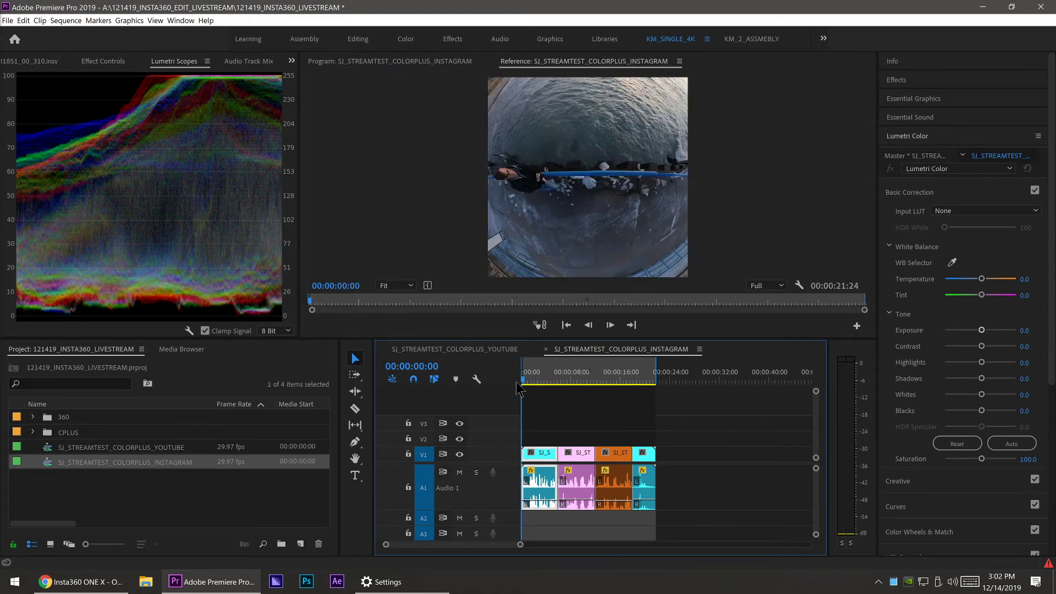
left_click_drag(712, 436, 546, 531)
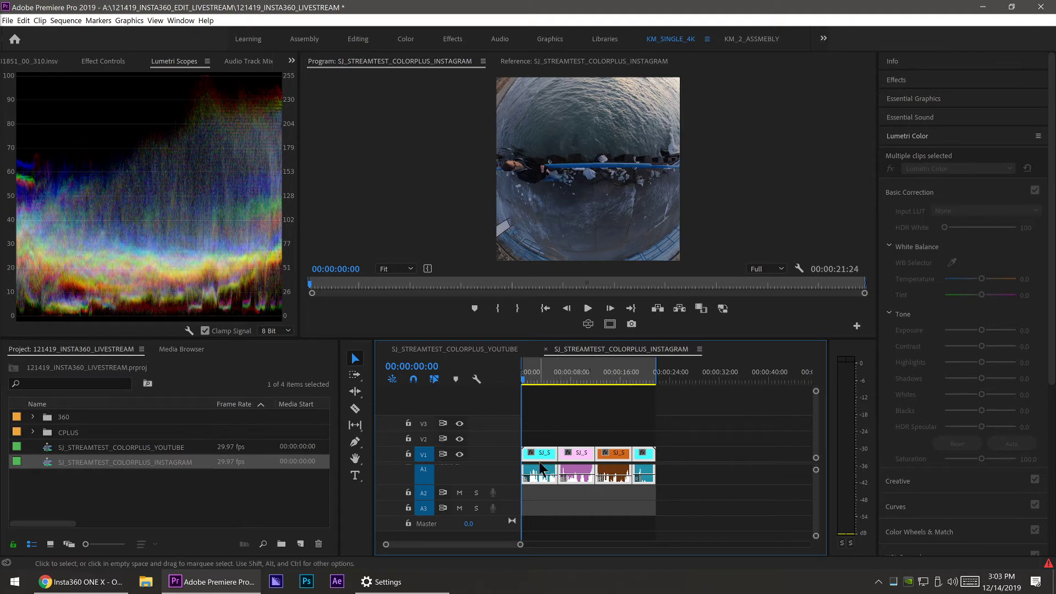
key("Delete")
left_click_drag(49, 448, 513, 454)
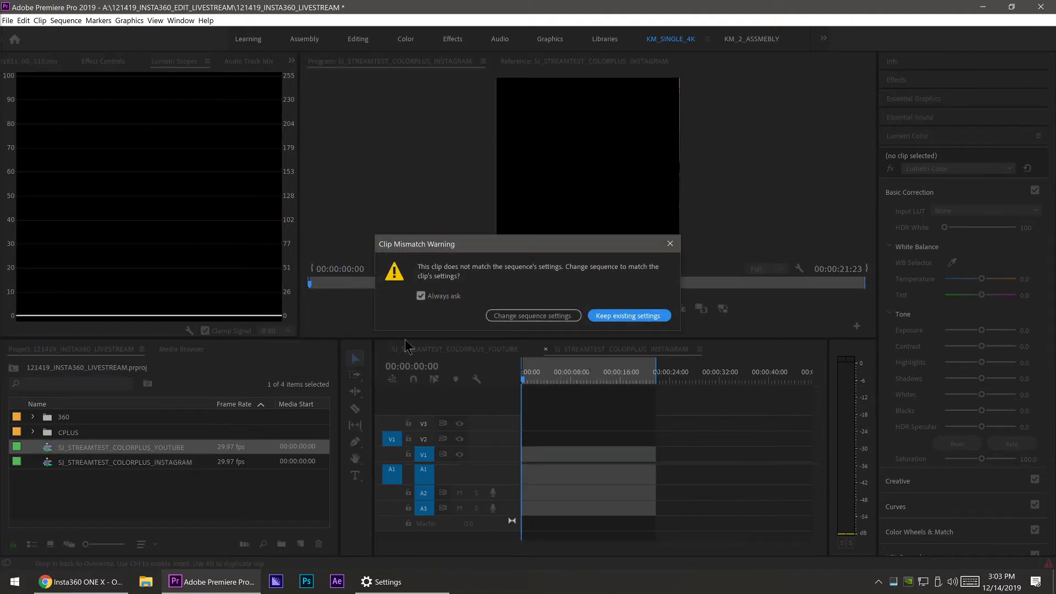
left_click(628, 316)
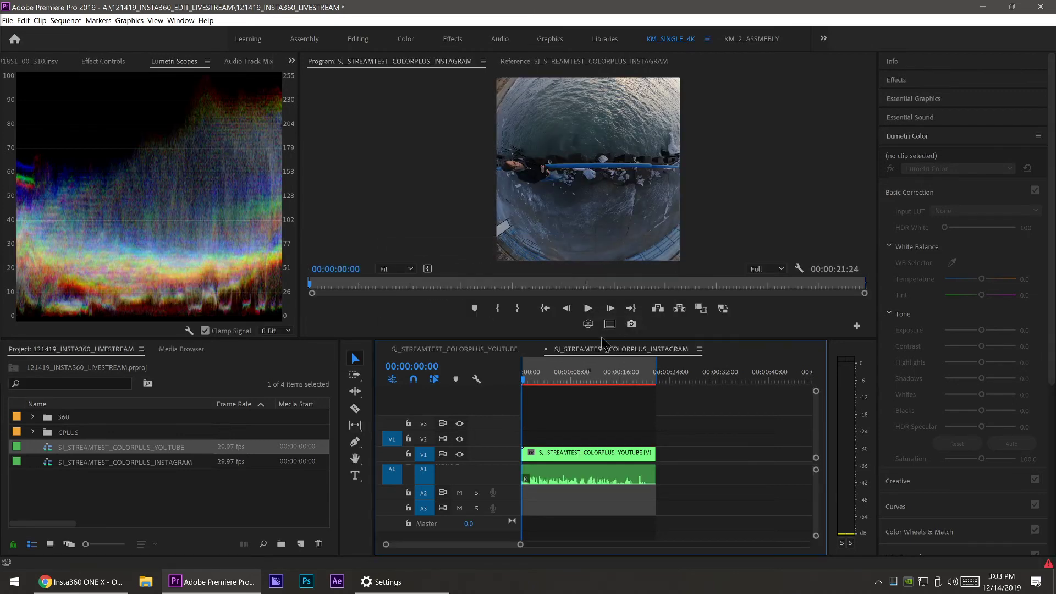
Step: Scale the nested SJ_STREAMTEST_COLORPLUS_YOUTUBE clip to 28 so its full width fits the square frame
left_click(543, 457)
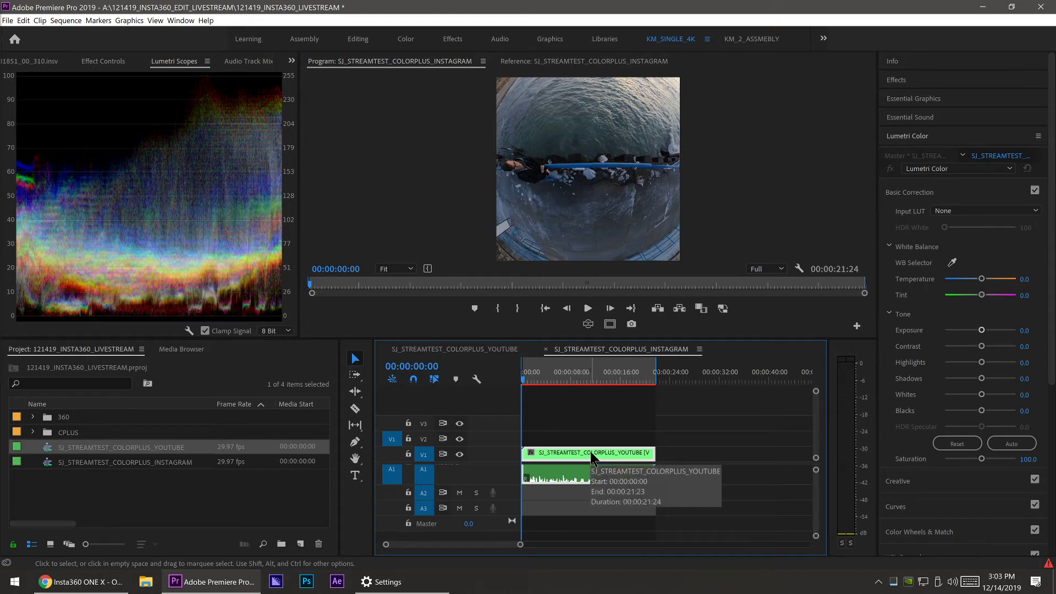
left_click(96, 62)
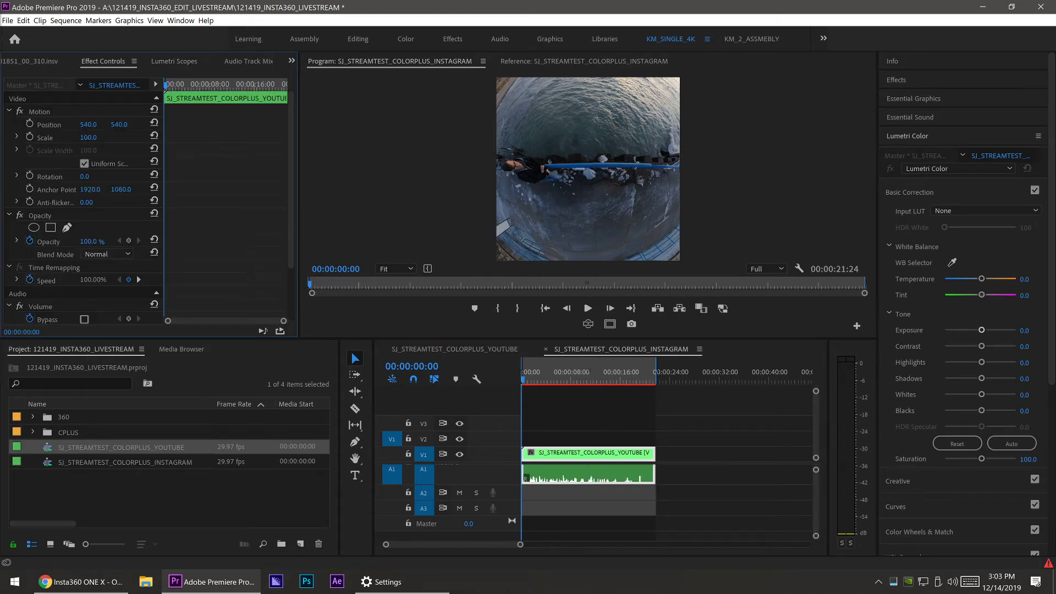
left_click_drag(88, 137, 46, 137)
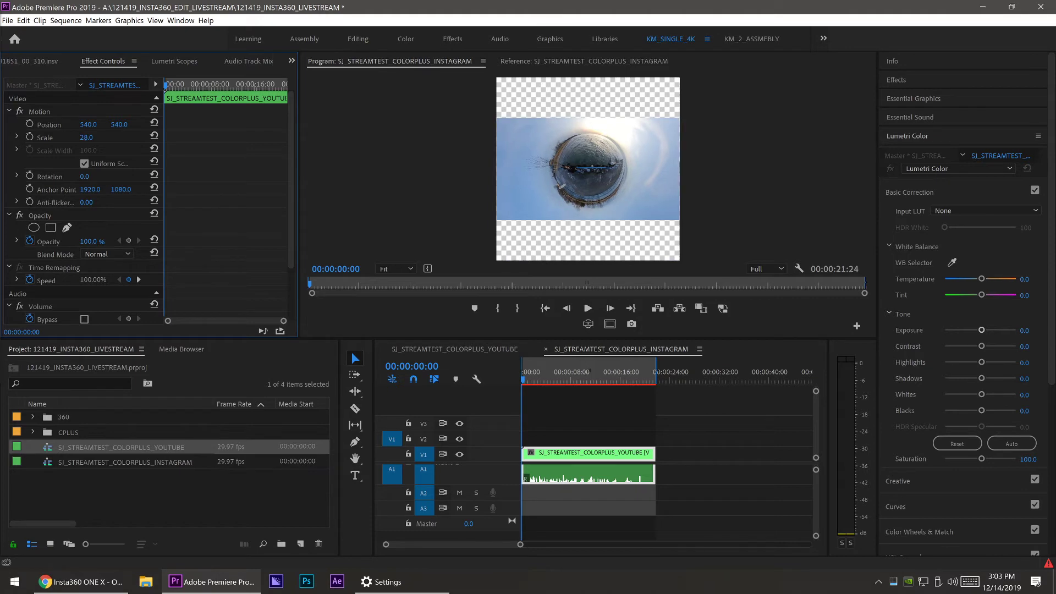
Step: Set the nested SJ_STREAMTEST_COLORPLUS_YOUTUBE clip's scale to 50 so its height fills the square frame
left_click_drag(46, 137, 94, 137)
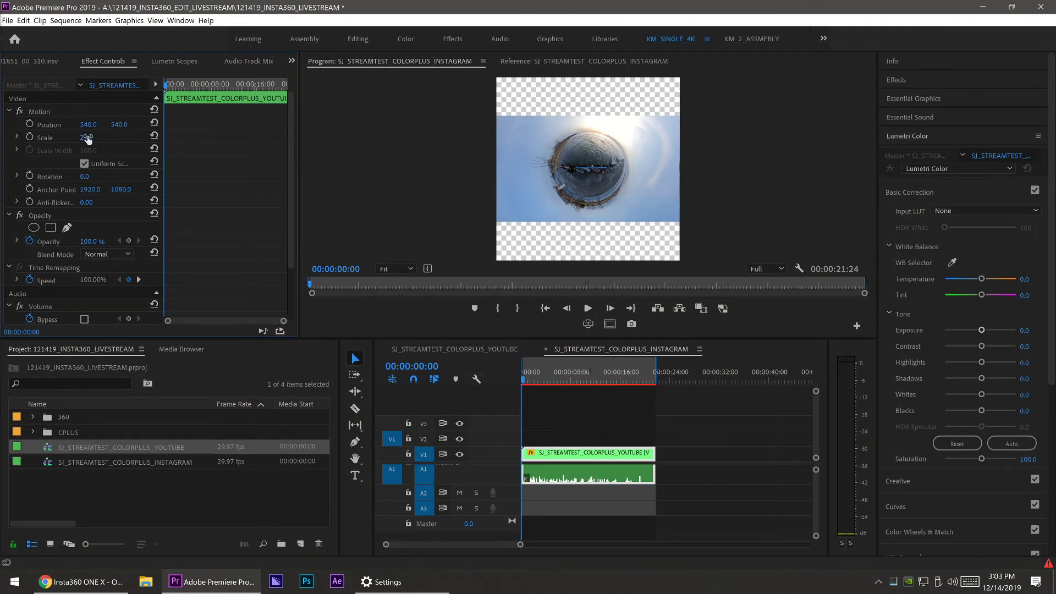
left_click_drag(86, 138, 97, 137)
left_click(97, 136)
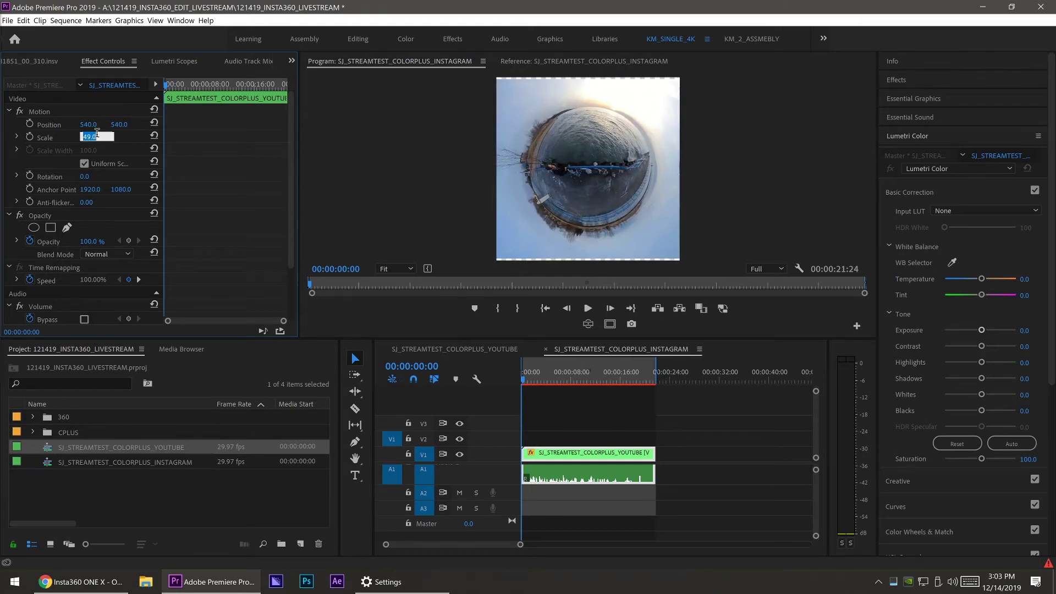
type("50")
key("Return")
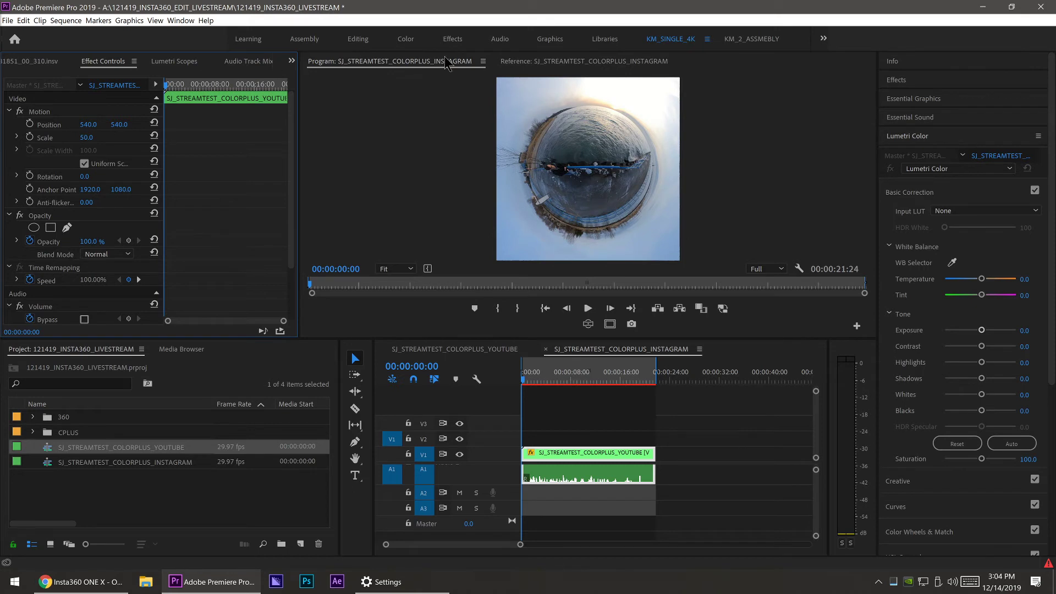
Step: Preview the square crop in the Instagram sequence around 00:00:15:12 and return the playhead to the start
left_click_drag(525, 381, 600, 378)
left_click(616, 381)
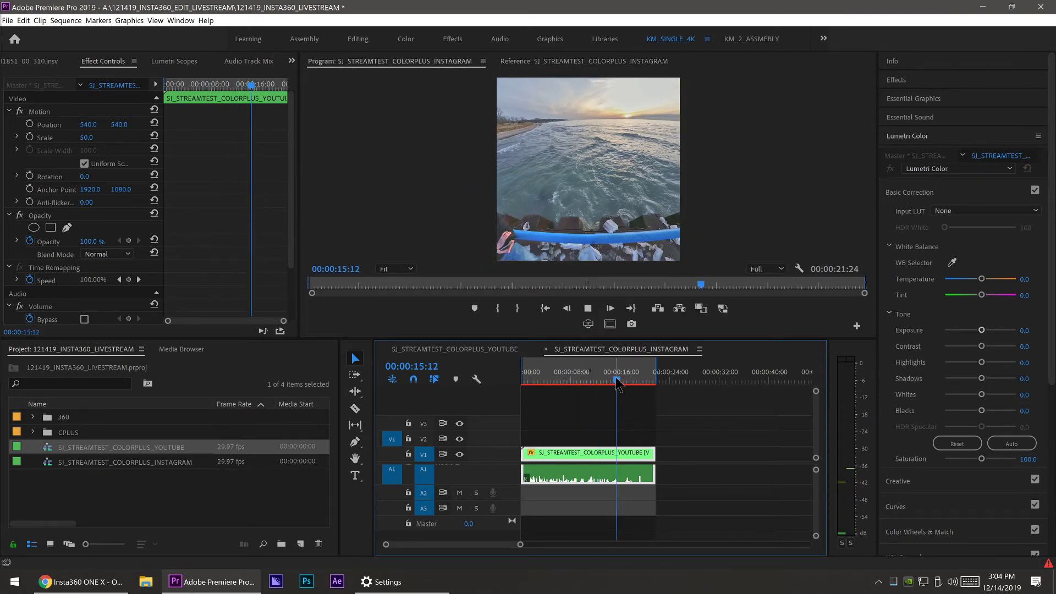
left_click_drag(614, 390, 612, 385)
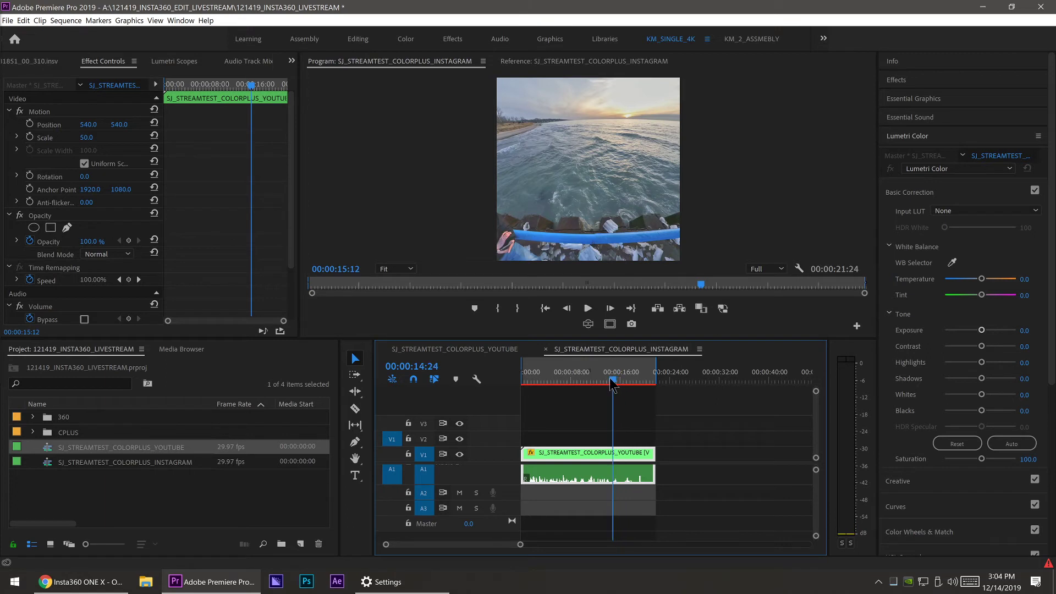
left_click(521, 381)
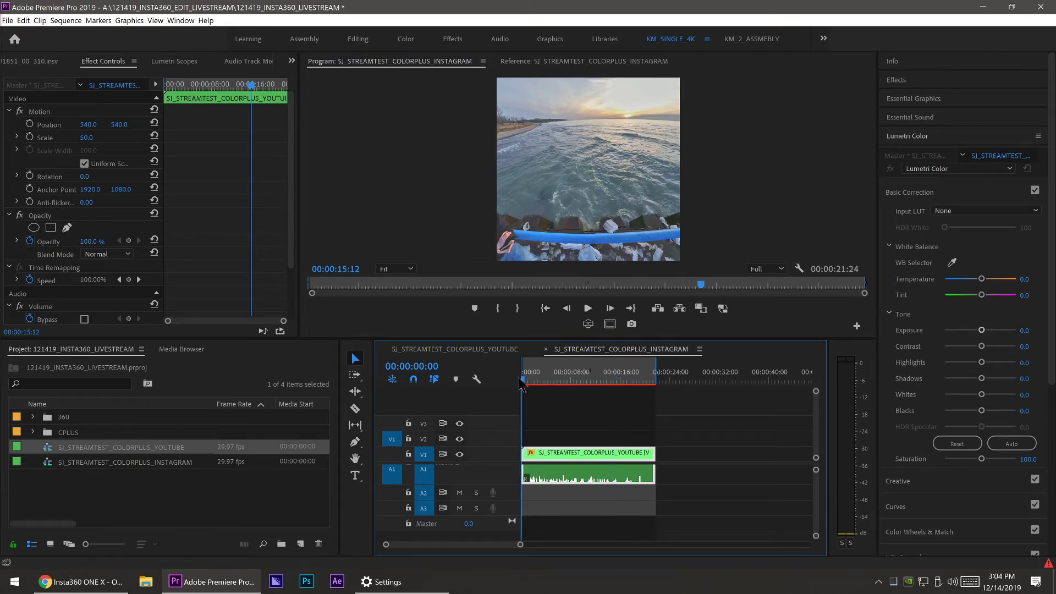
Step: Render preview files for the full Instagram sequence and return the playhead to 00:00:00:00
left_click(65, 21)
left_click(69, 55)
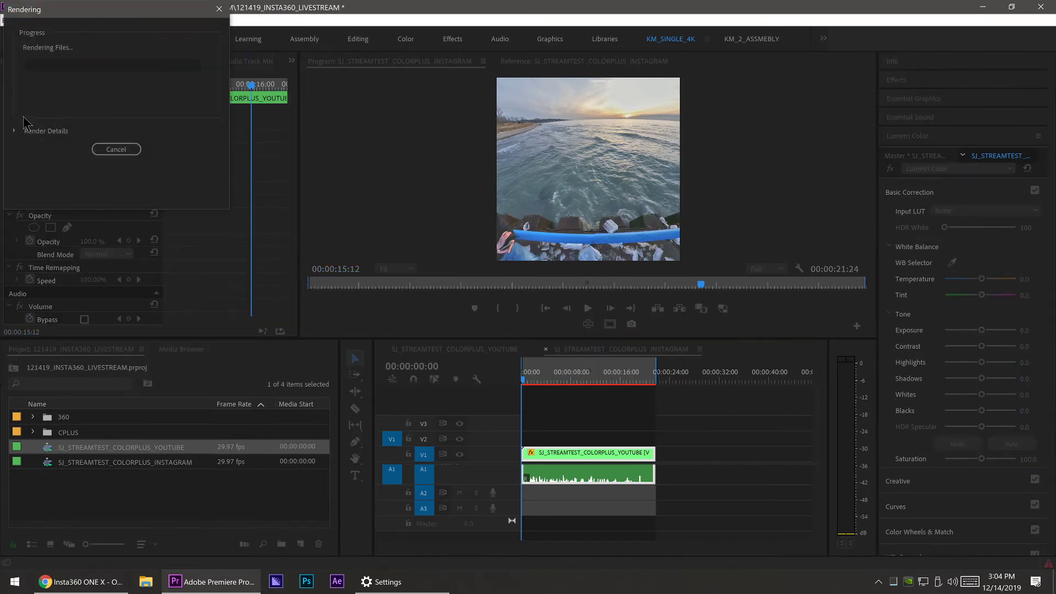
left_click(14, 131)
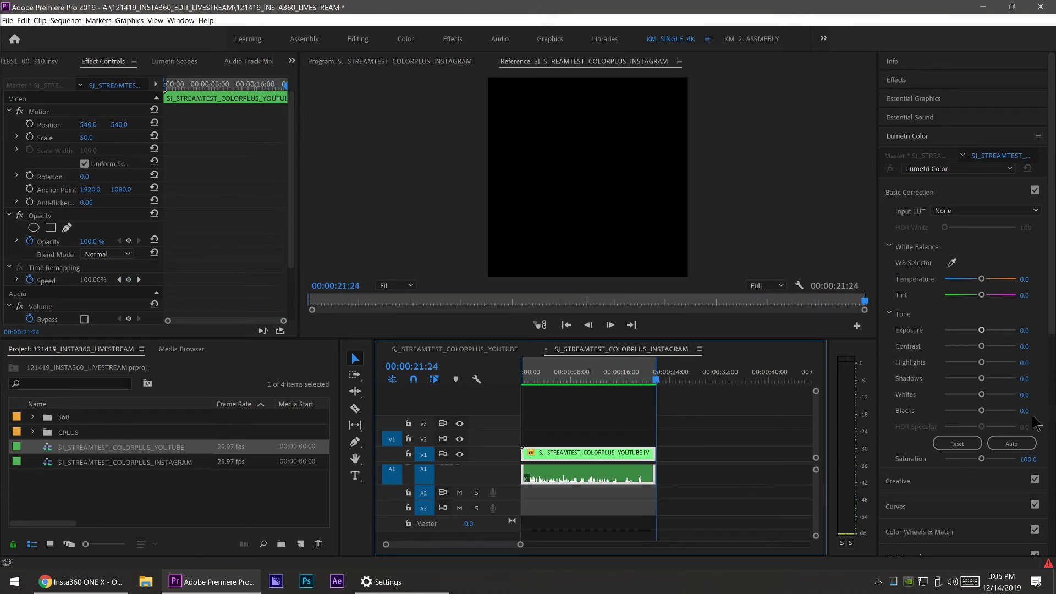
left_click(588, 393)
key("Home")
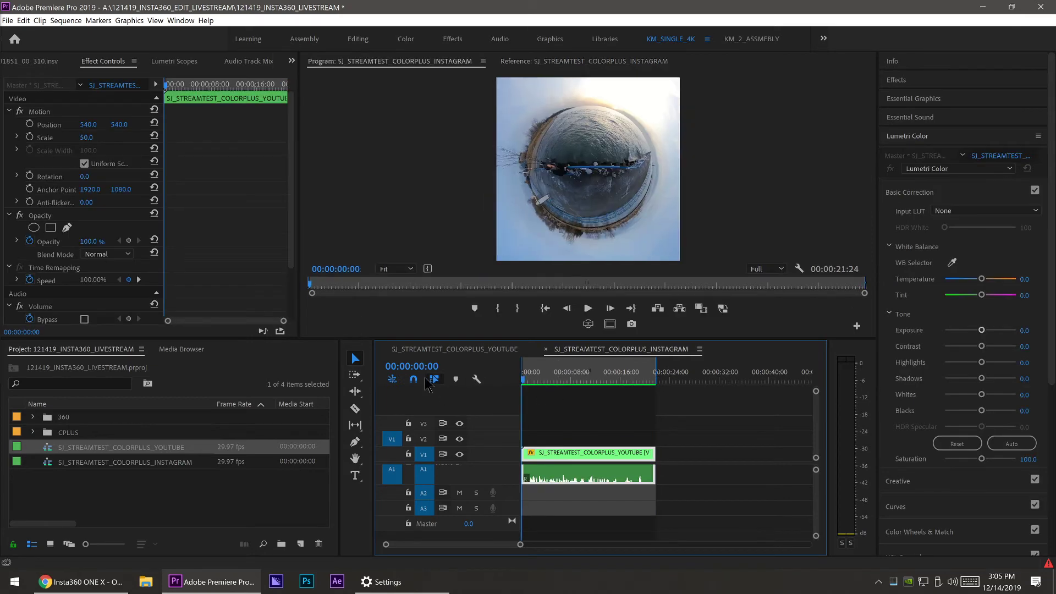
Step: Open the Instagram sequence's export settings, enabling Render at Maximum Depth and setting the encoding profile to High
key("ctrl+m")
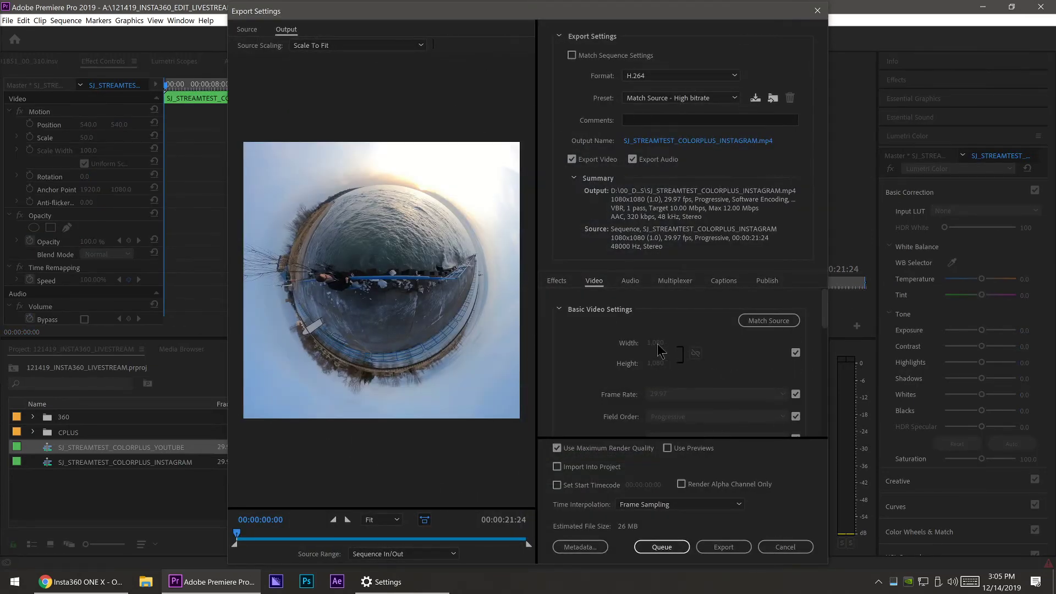
scroll(677, 374, "down", 5)
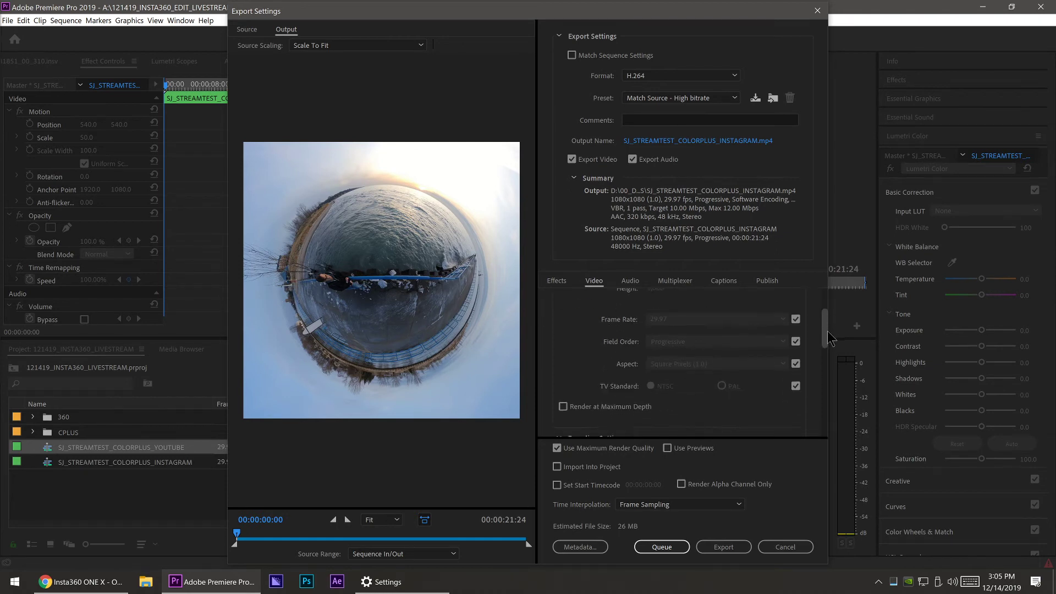
left_click(613, 358)
left_click_drag(823, 342, 824, 359)
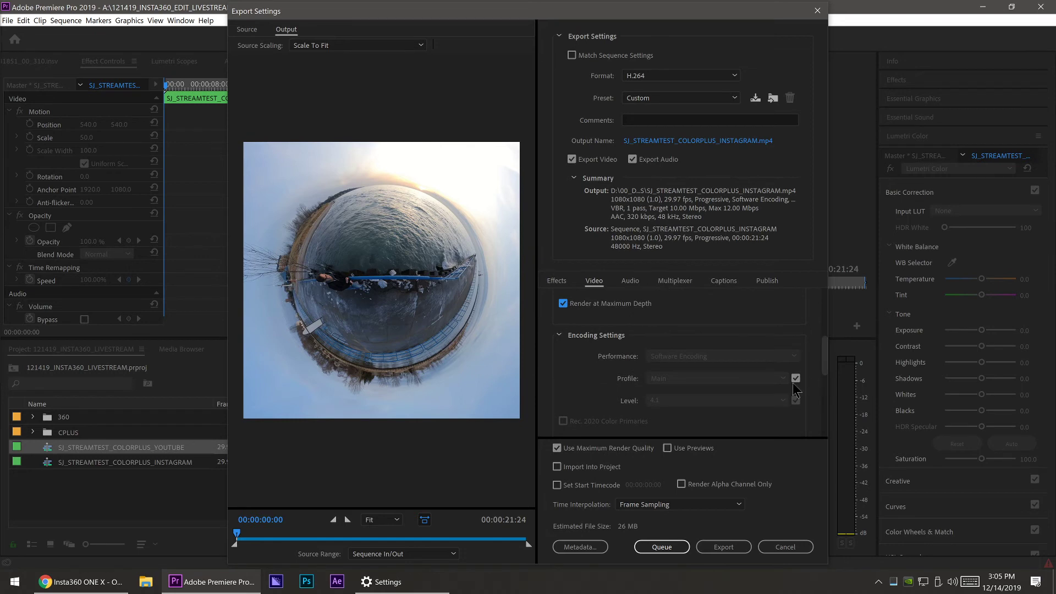
left_click(796, 380)
left_click(775, 378)
left_click(715, 436)
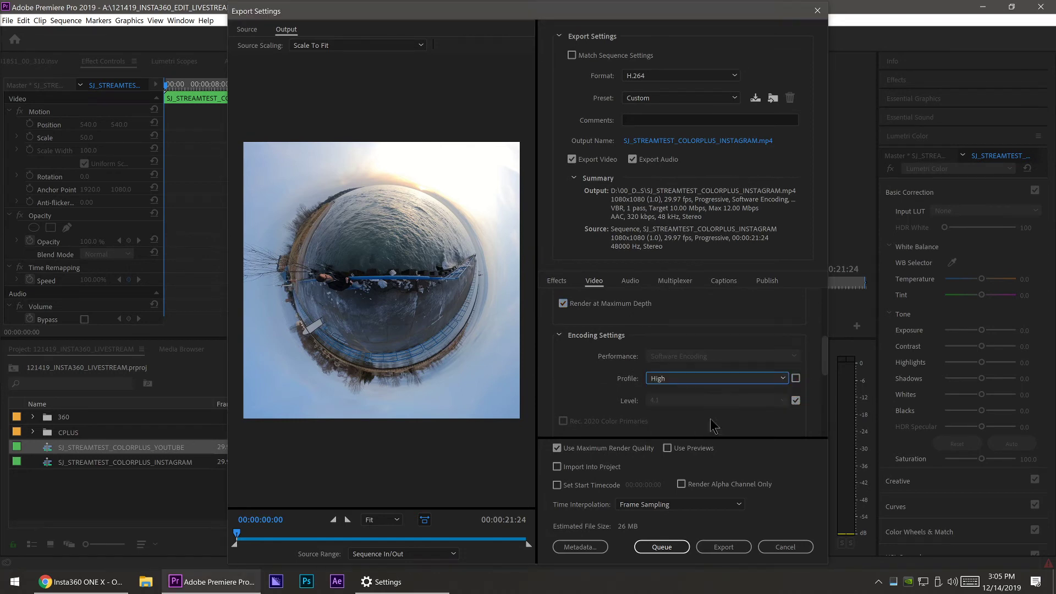
Step: Set the export's bitrate encoding to VBR, 2 pass with target and maximum bitrates of 18 Mbps
left_click_drag(824, 352, 824, 387)
left_click(794, 361)
left_click(781, 403)
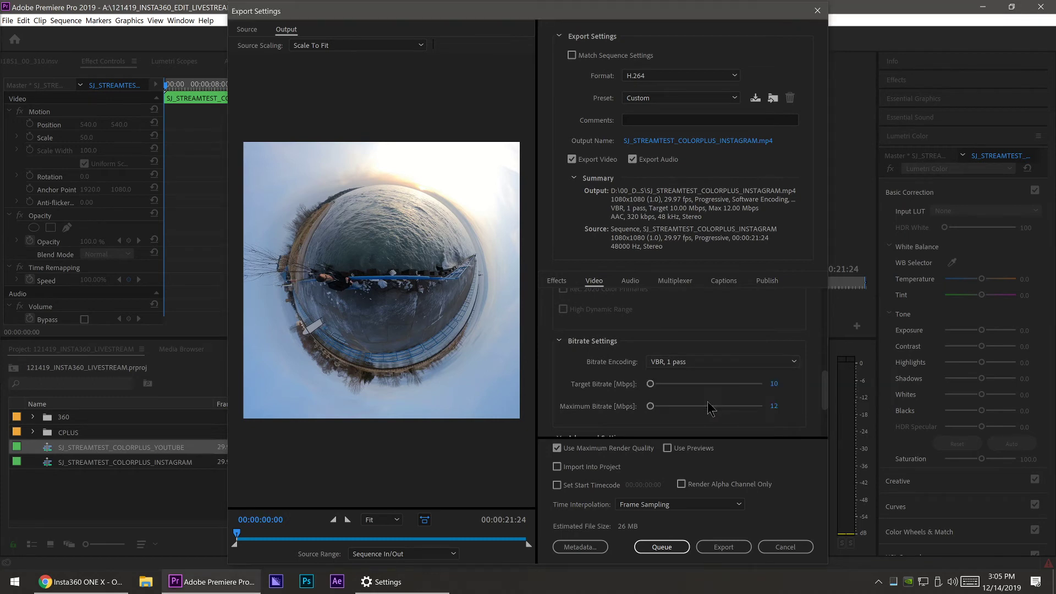
left_click_drag(824, 374, 825, 378)
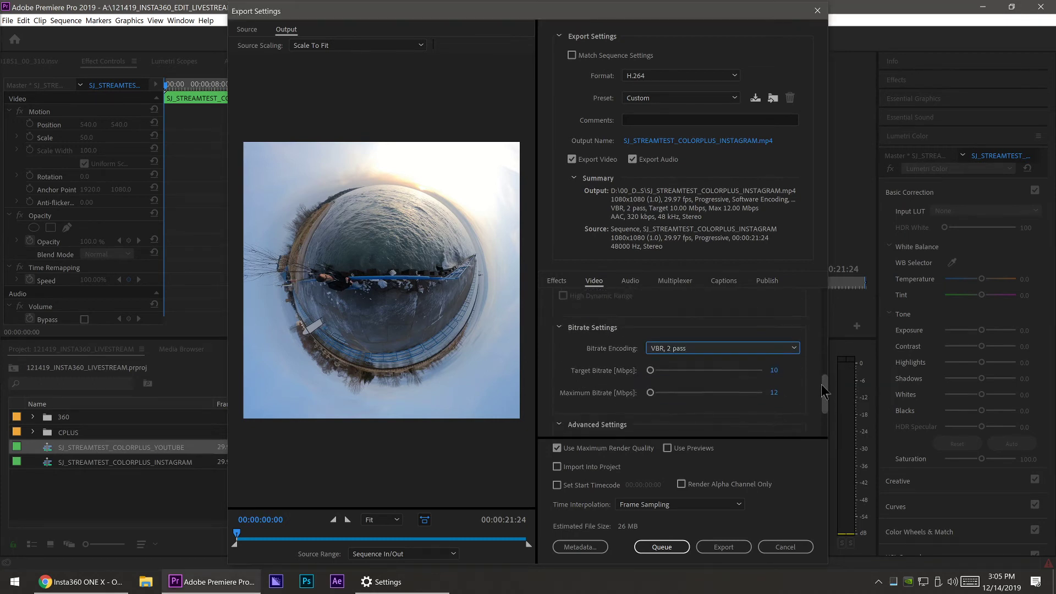
left_click(774, 371)
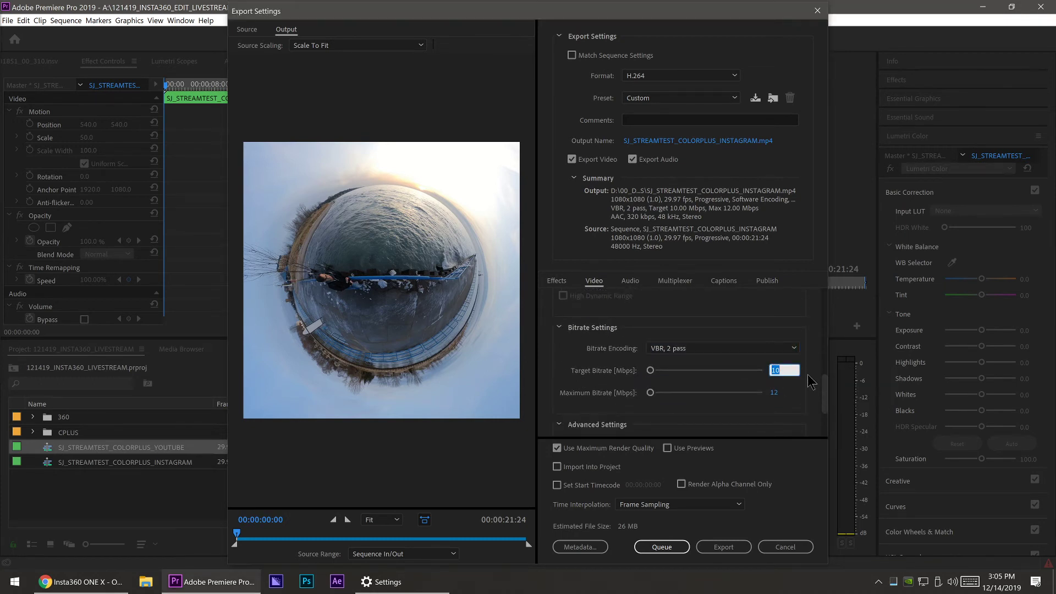
key("Tab")
left_click_drag(829, 397, 827, 443)
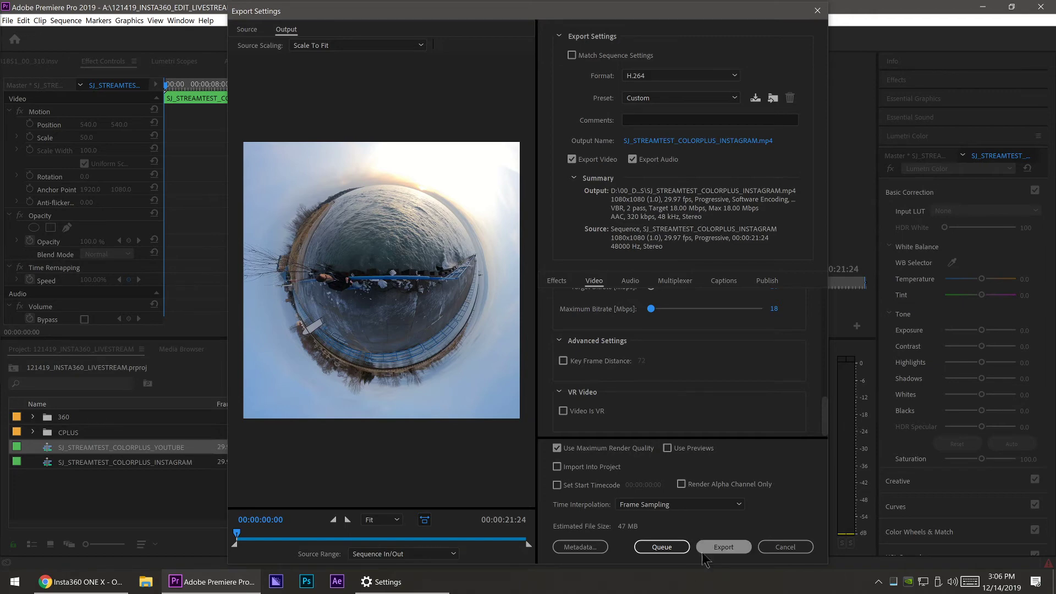
Step: Send SJ_STREAMTEST_COLORPLUS_INSTAGRAM to the Adobe Media Encoder queue and start encoding it
left_click(672, 551)
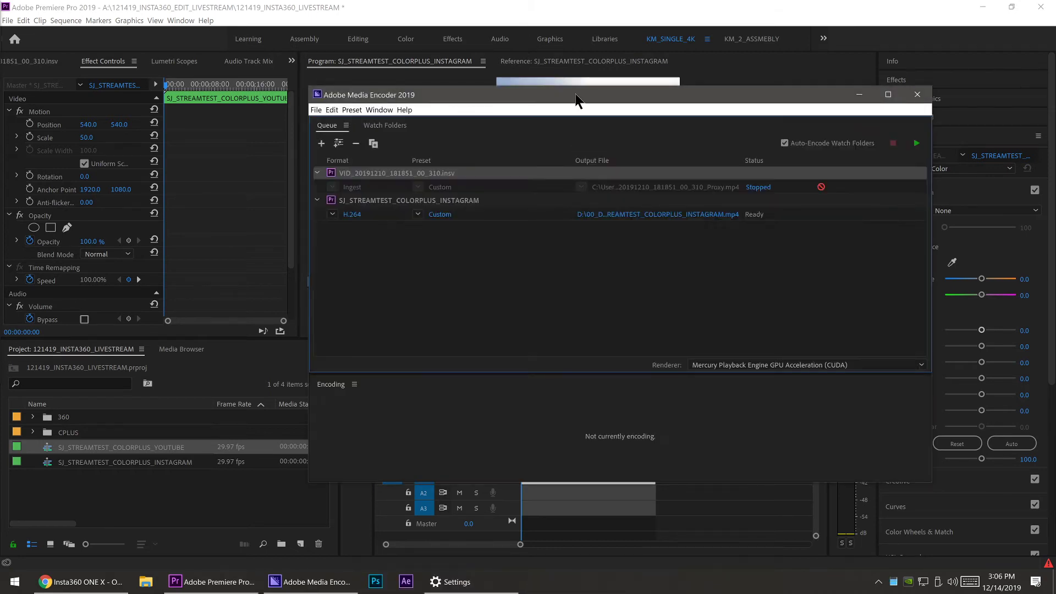
left_click_drag(578, 99, 510, 95)
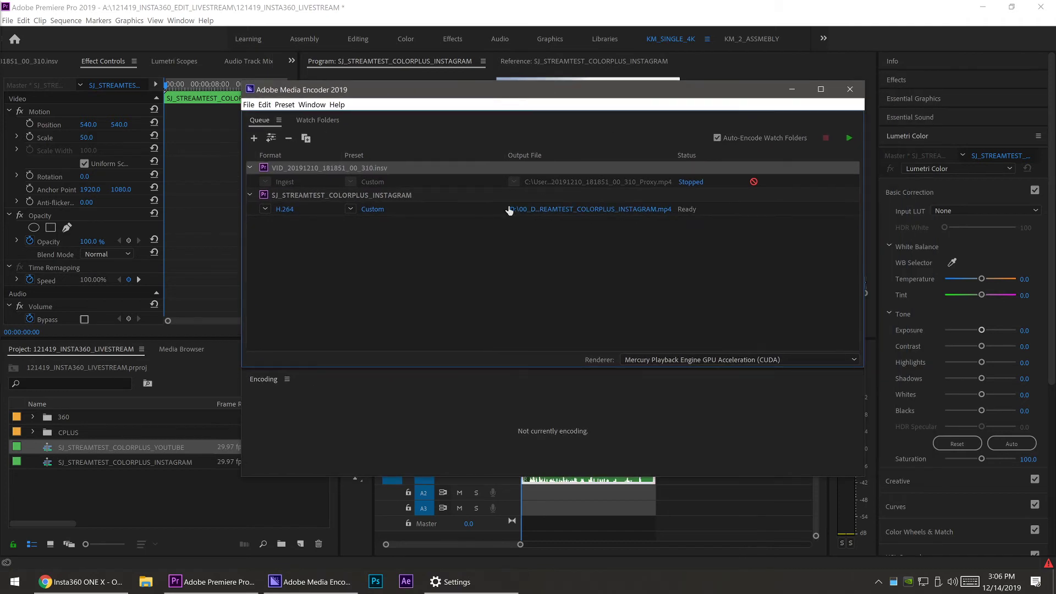
left_click(849, 140)
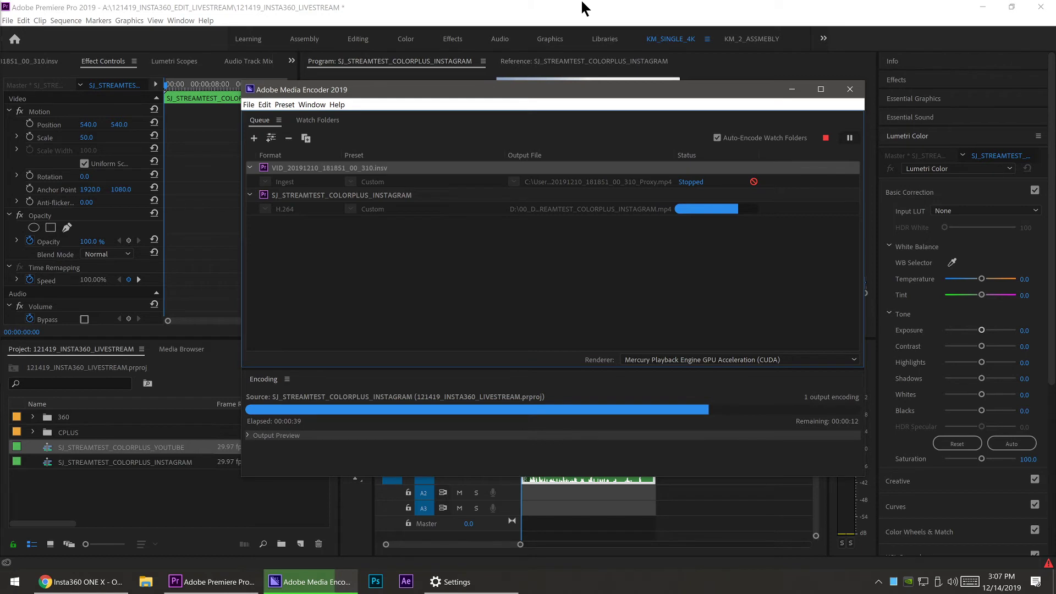
Step: Review the Memory preferences in Media Encoder, including the RAM reserved for other applications, and close the preferences
left_click(249, 105)
mouse_move(267, 105)
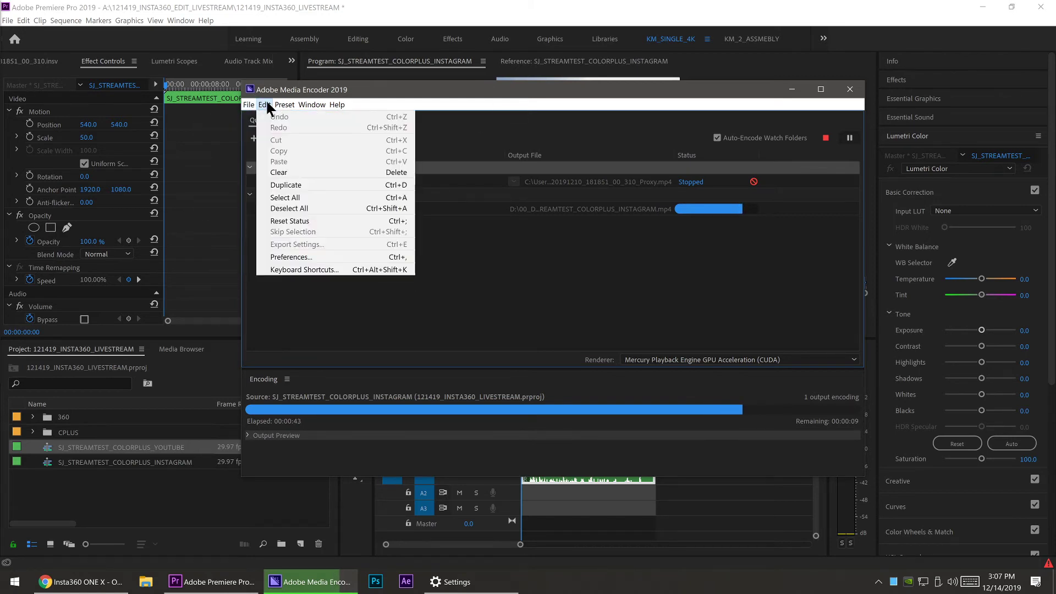
left_click(292, 256)
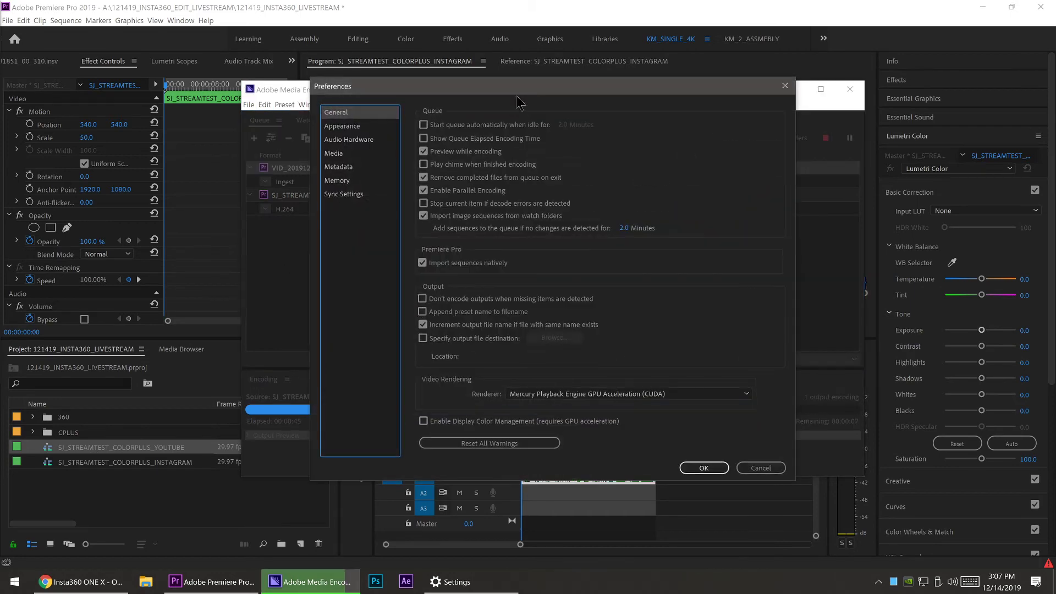
left_click(349, 182)
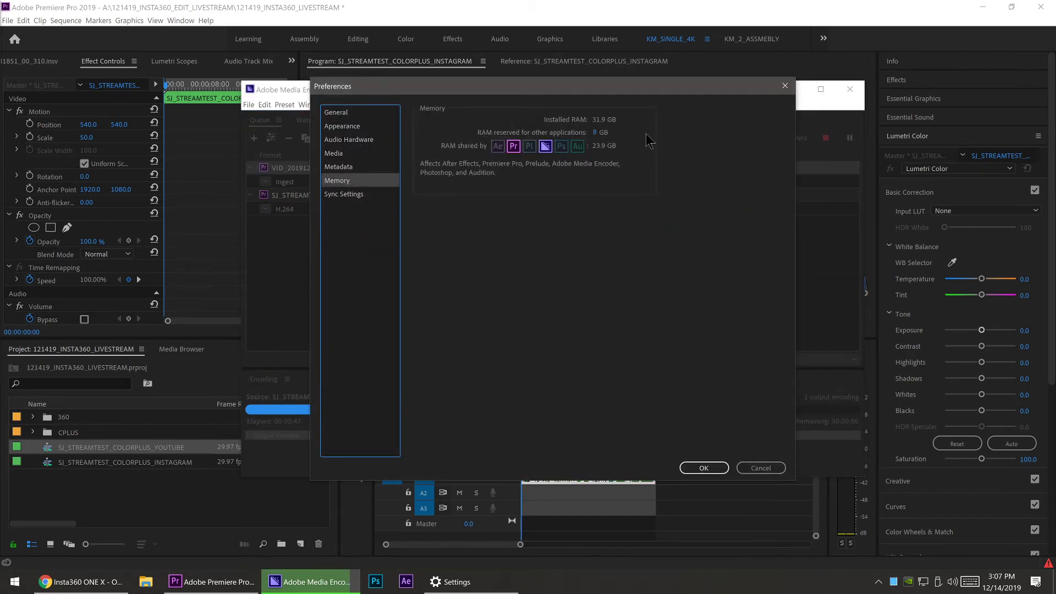
left_click_drag(641, 91, 707, 133)
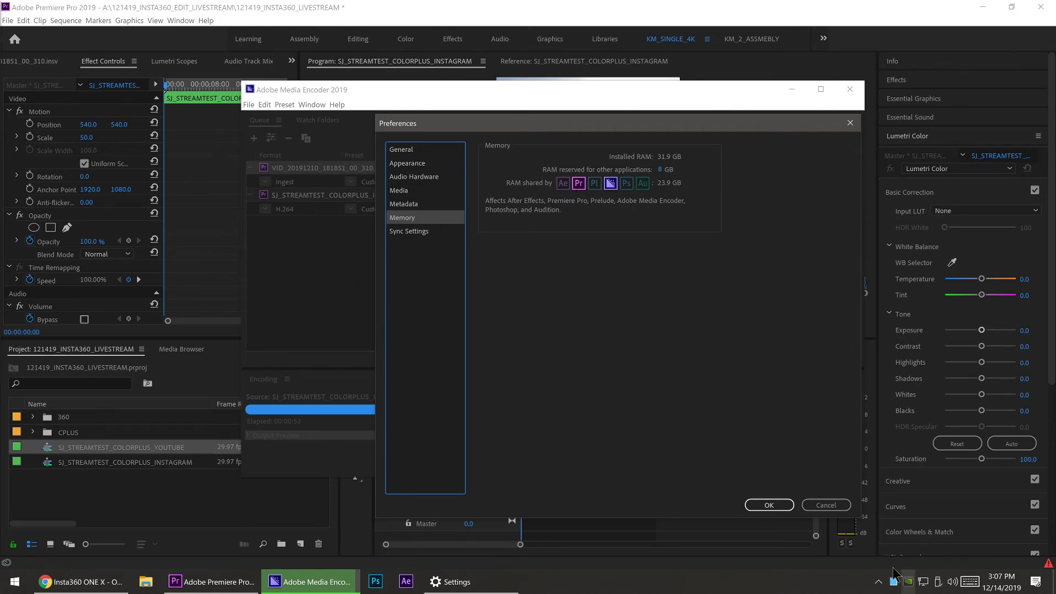
left_click(768, 505)
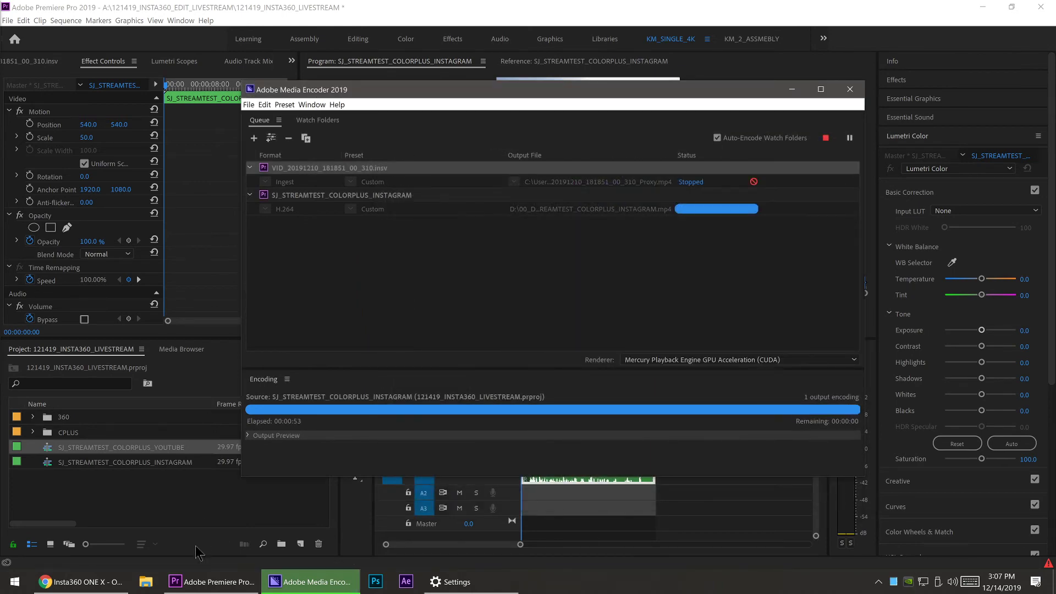
Step: Switch to Premiere Pro and review its Memory preferences, keeping rendering optimized for Memory and 8 GB reserved for other applications
left_click(210, 581)
left_click(23, 21)
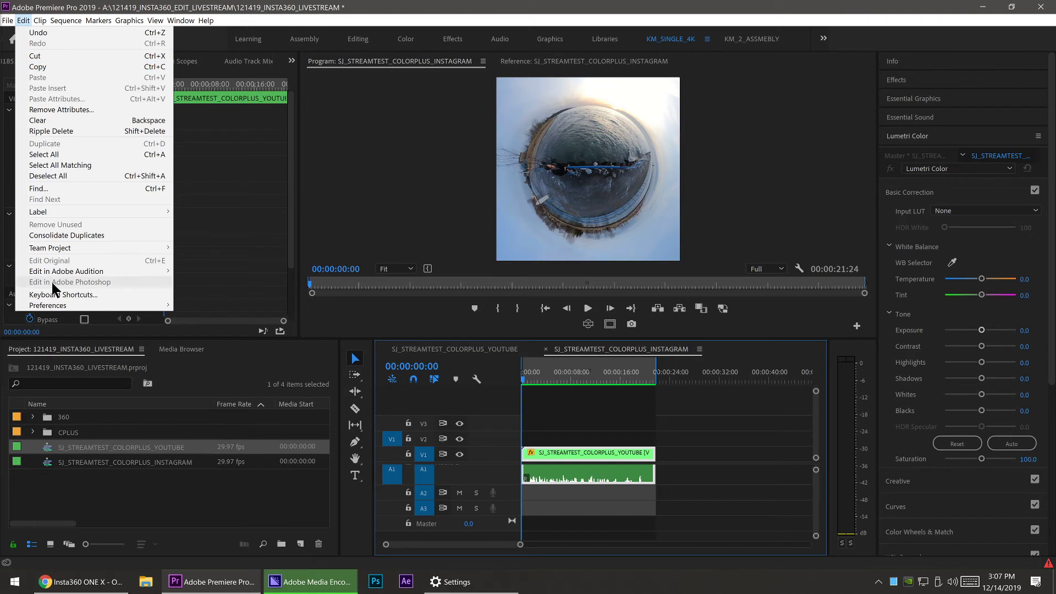
mouse_move(55, 306)
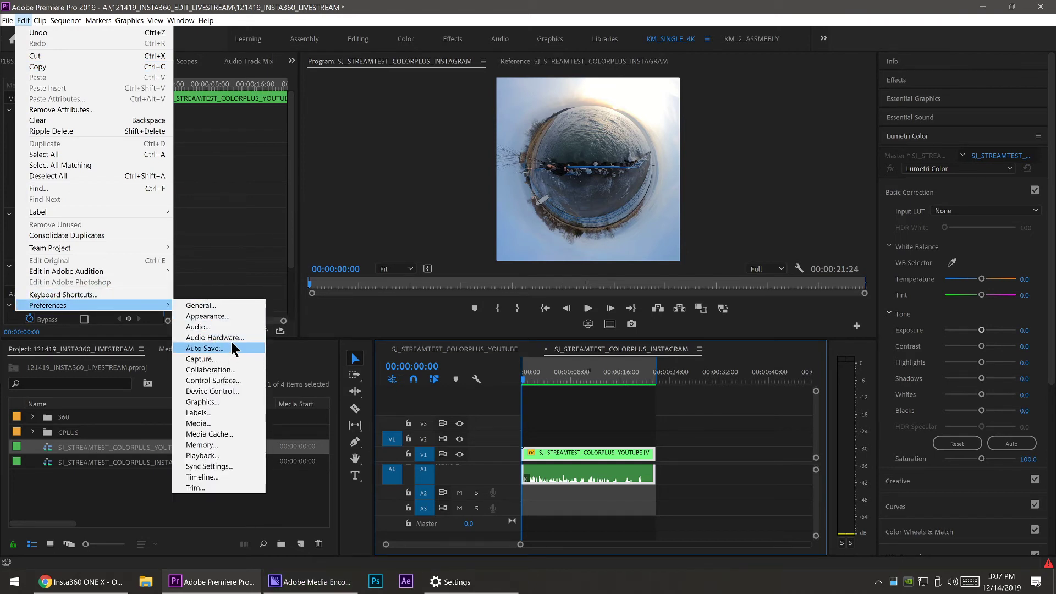
left_click(228, 446)
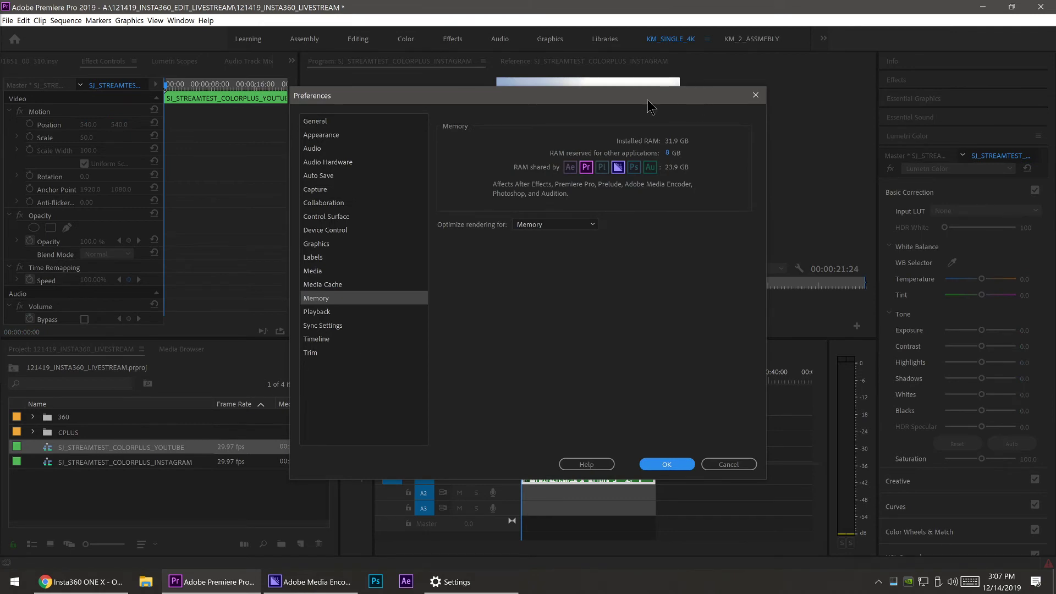
left_click_drag(648, 101, 651, 110)
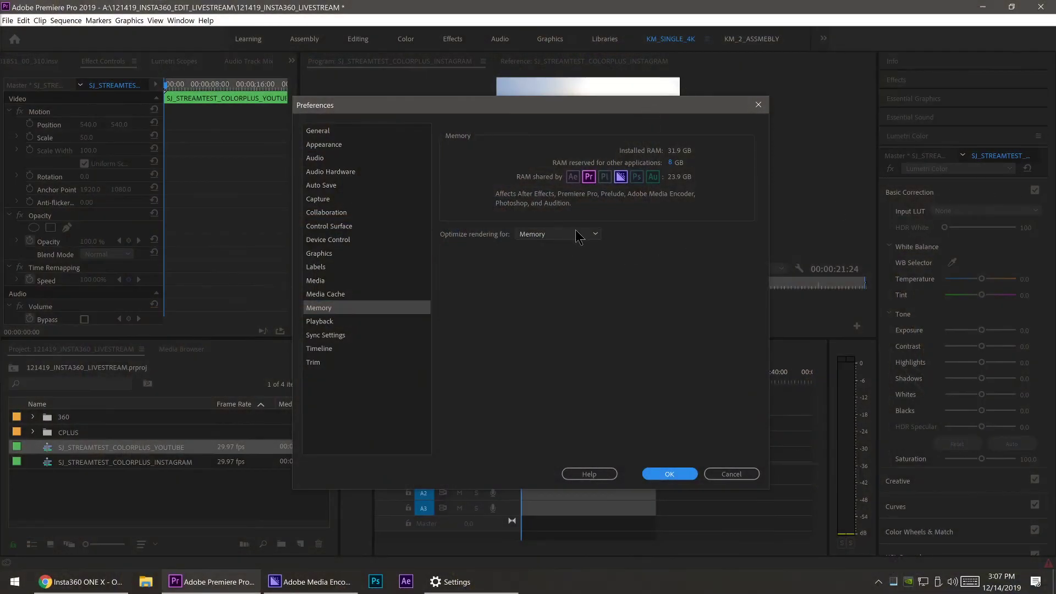
left_click(584, 234)
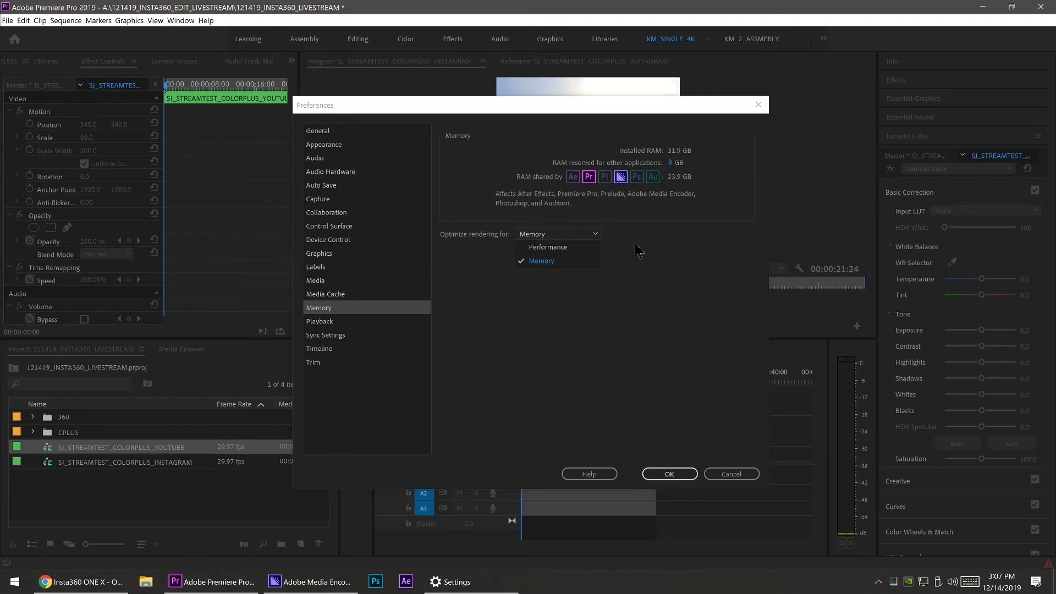
left_click(583, 260)
left_click(677, 162)
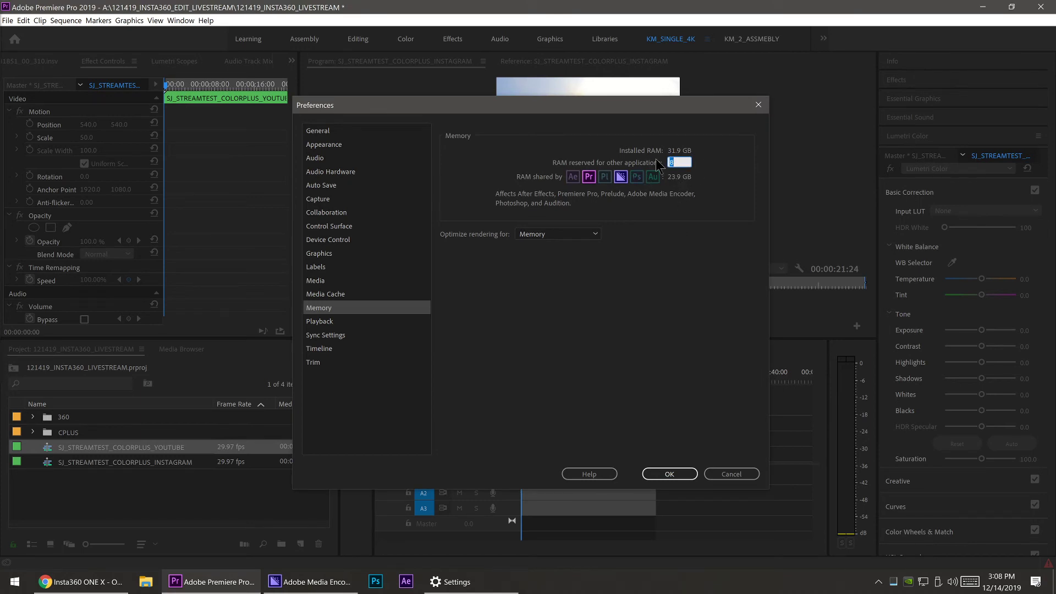
key("Return")
Step: Review the Playback and Timeline preferences and close the preferences dialog
left_click(333, 322)
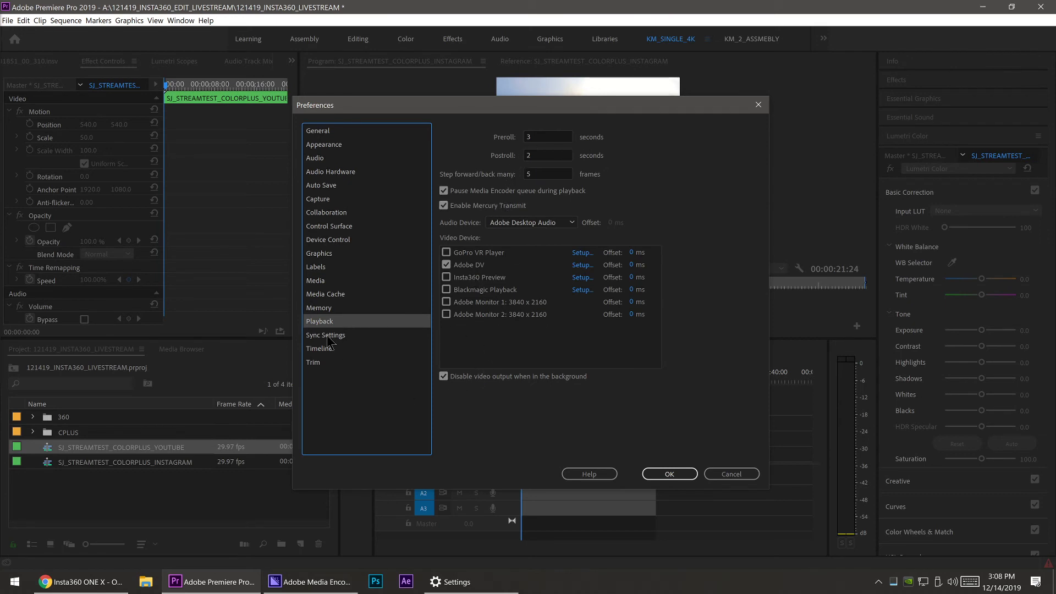
left_click(328, 355)
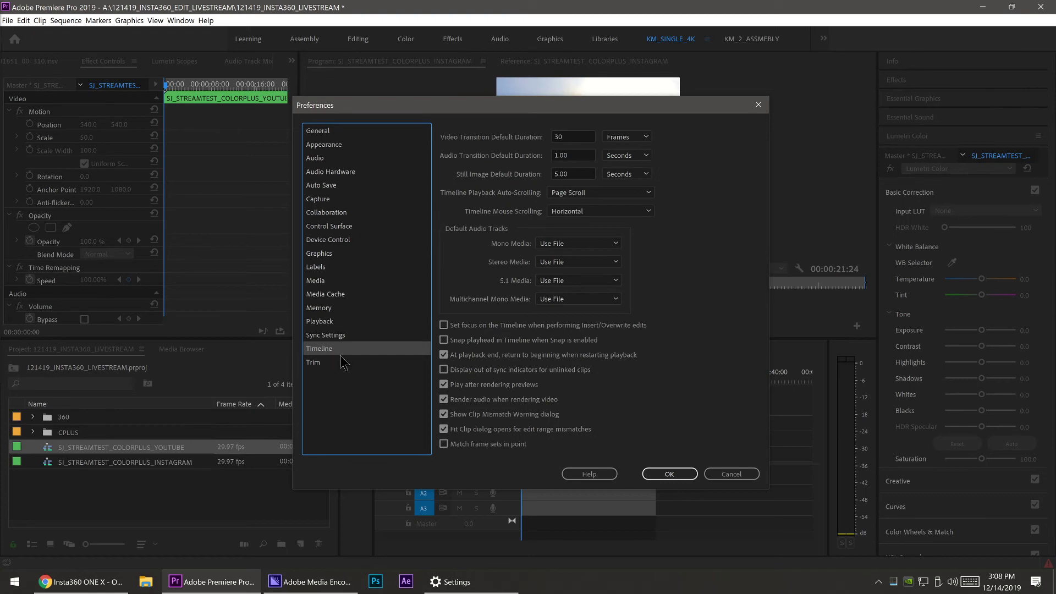
left_click(670, 474)
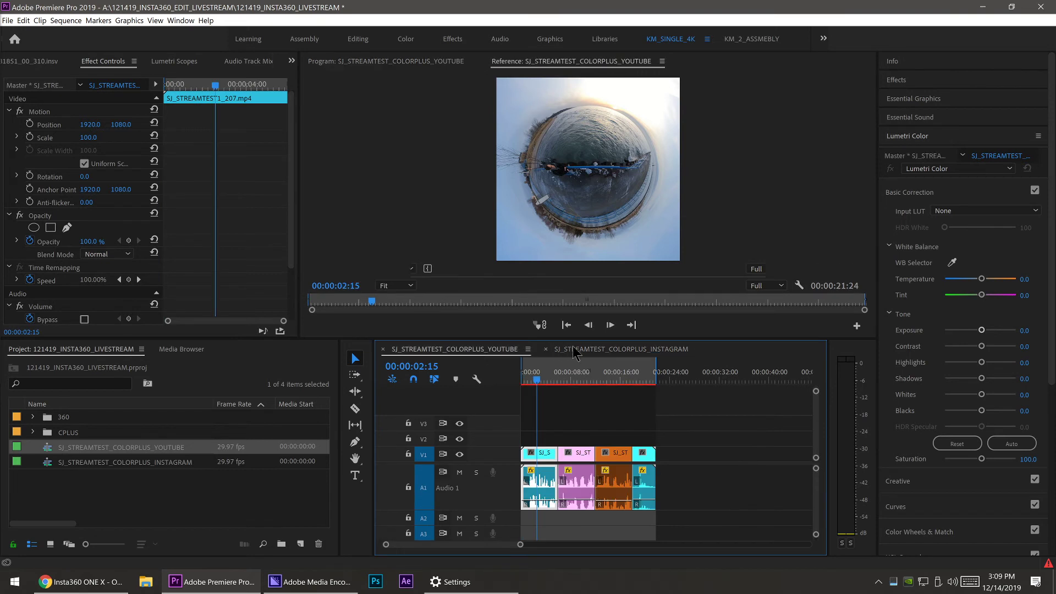
Step: Preview the SJ_STREAMTEST_COLORPLUS_INSTAGRAM sequence at about 7 seconds and return to the SJ_STREAMTEST_COLORPLUS_YOUTUBE sequence
left_click(572, 349)
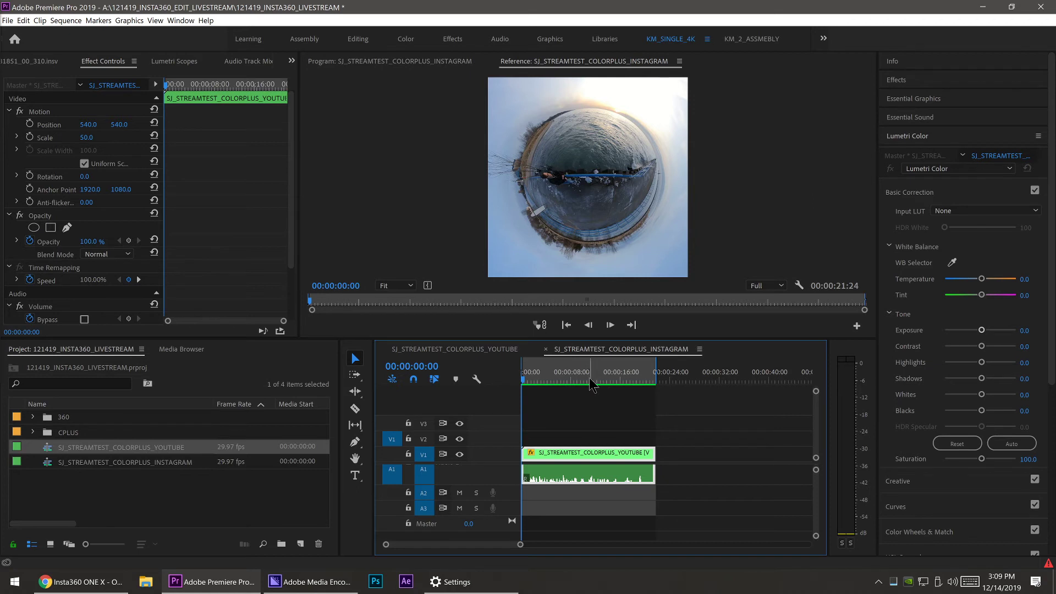
left_click(569, 384)
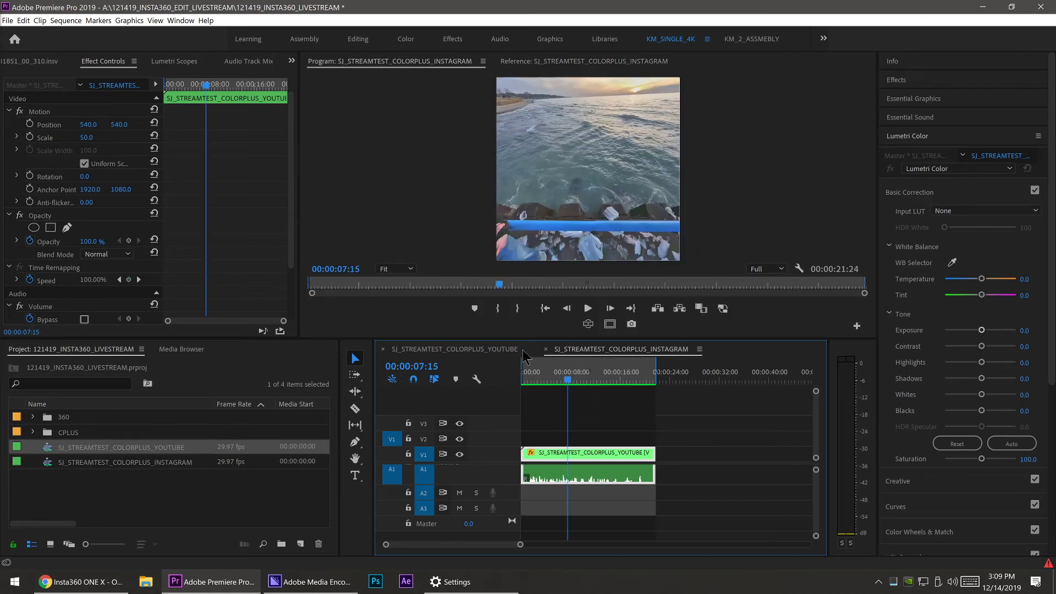
left_click(484, 349)
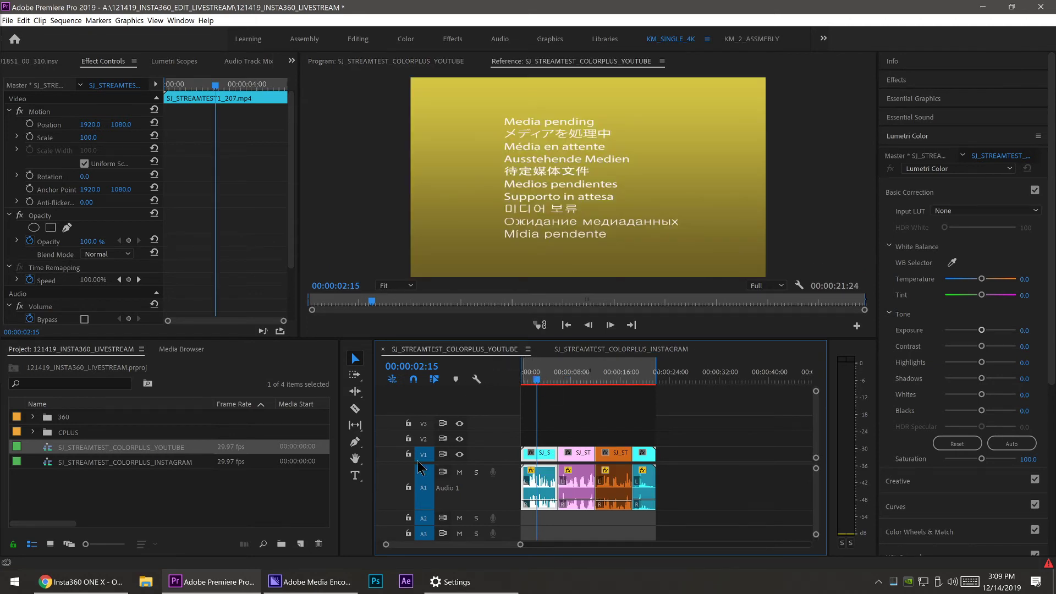
Step: Switch to Media Encoder, open the output folder, and review the exported SJ_STREAMTEST_COLORPLUS_INSTAGRAM video full screen in Movies & TV, closing the player when done
left_click(294, 578)
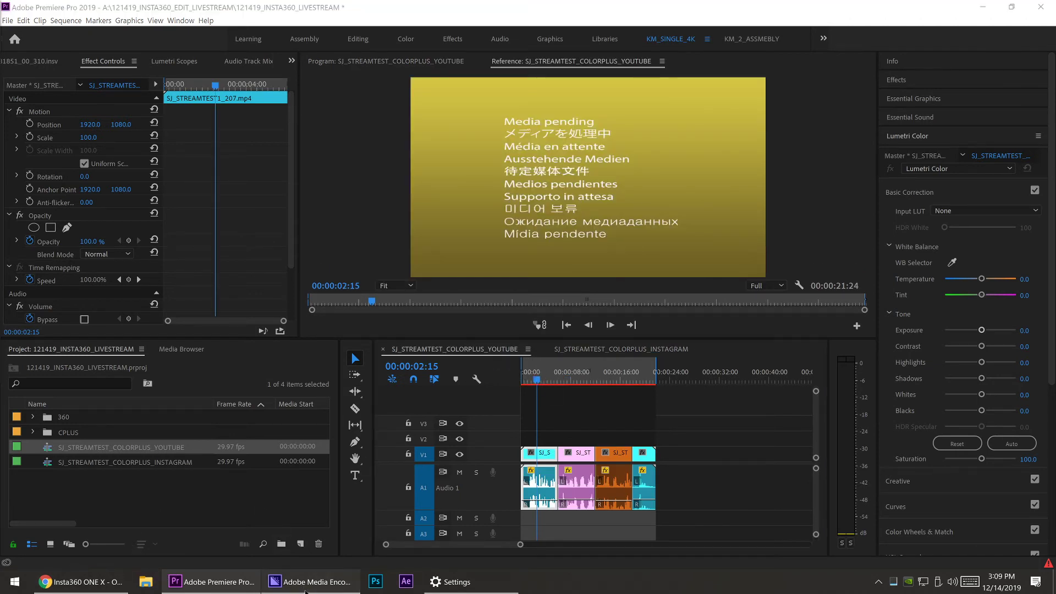
left_click(603, 210)
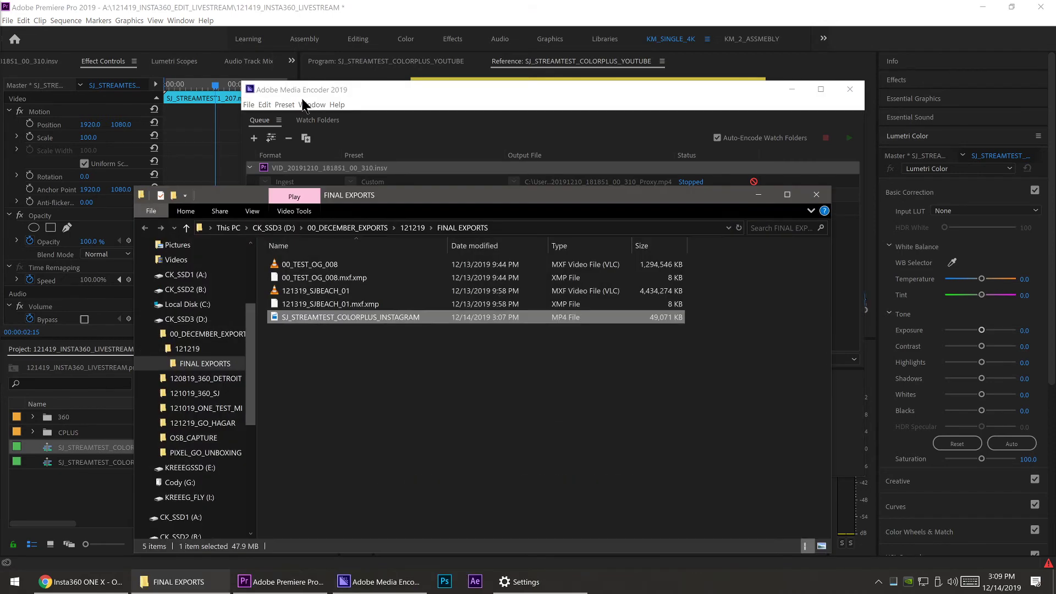
double_click(344, 321)
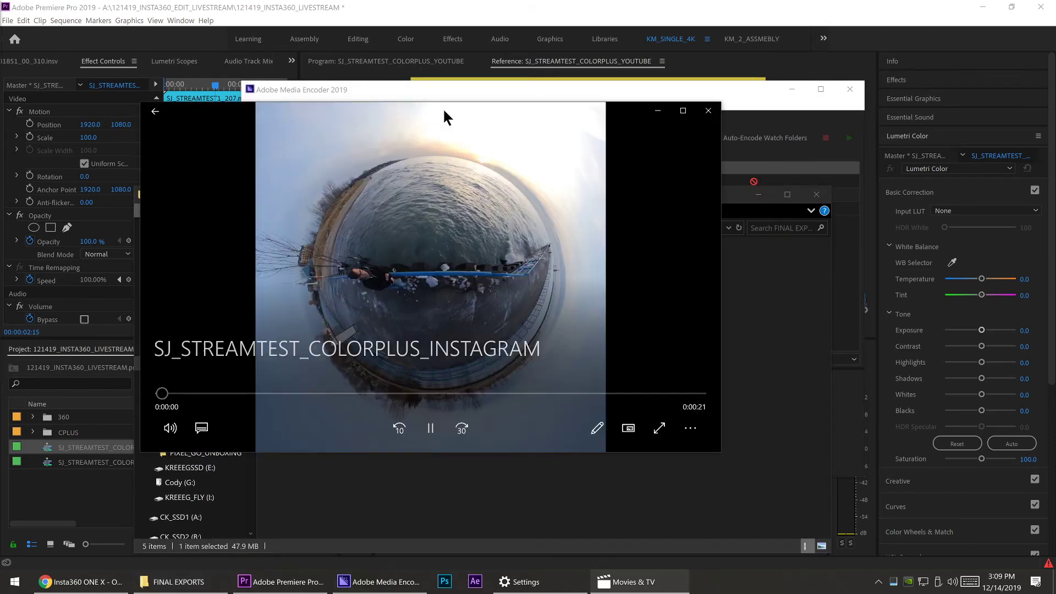
double_click(556, 308)
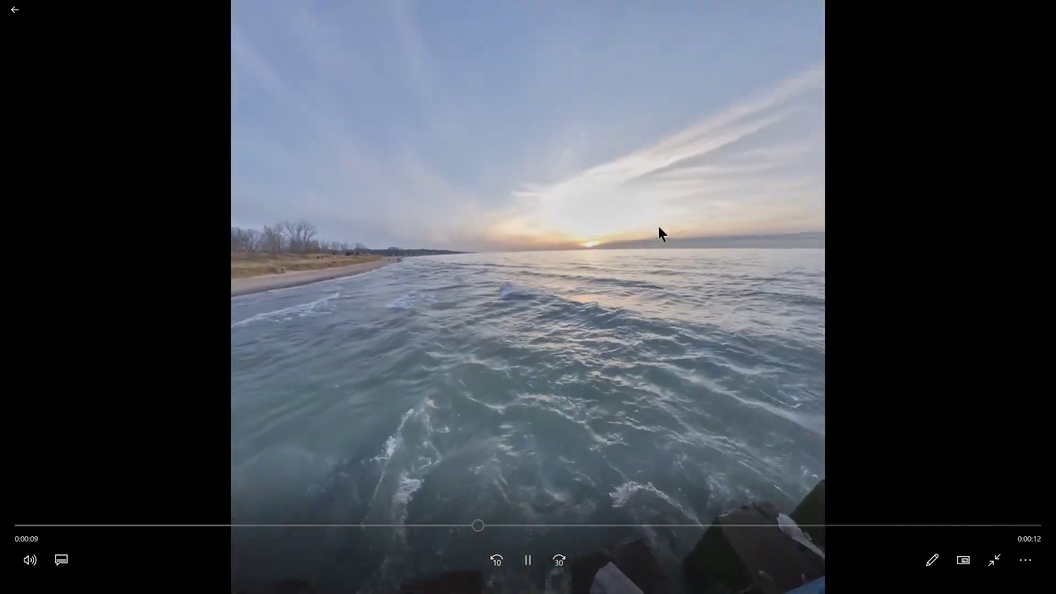
key("Escape")
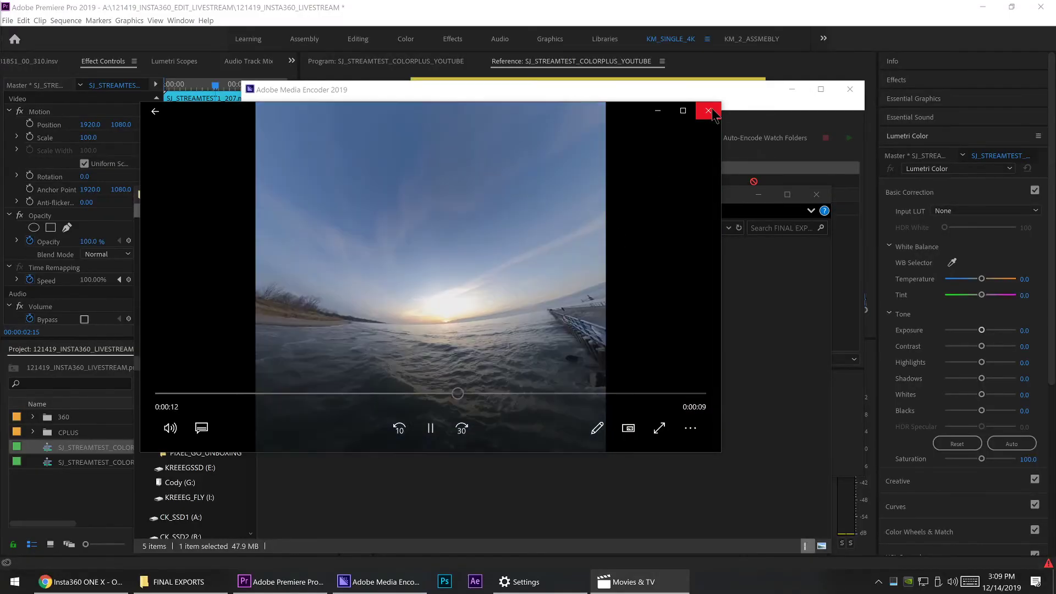
double_click(569, 233)
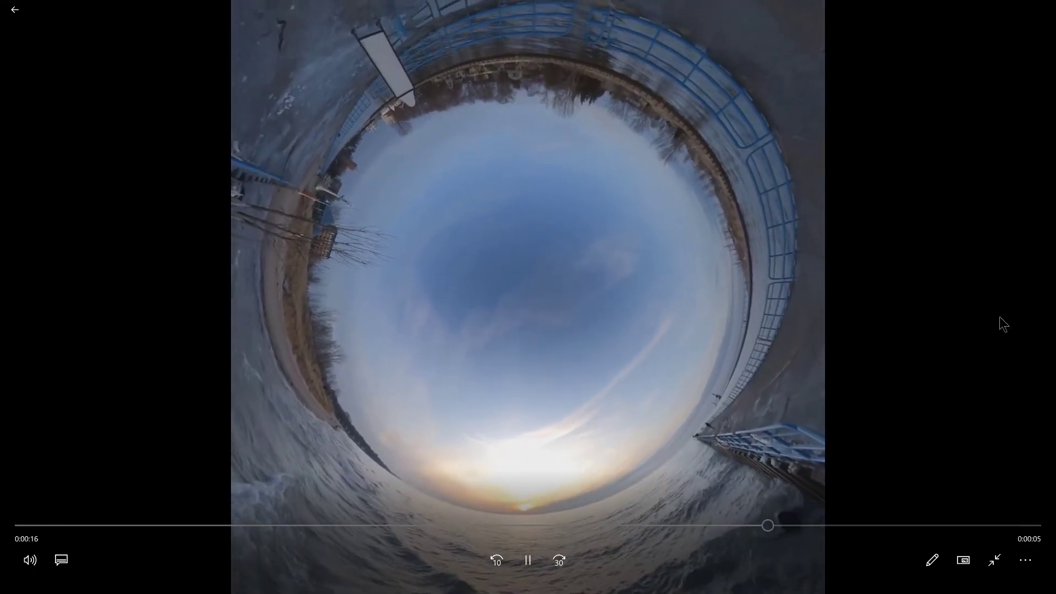
double_click(975, 318)
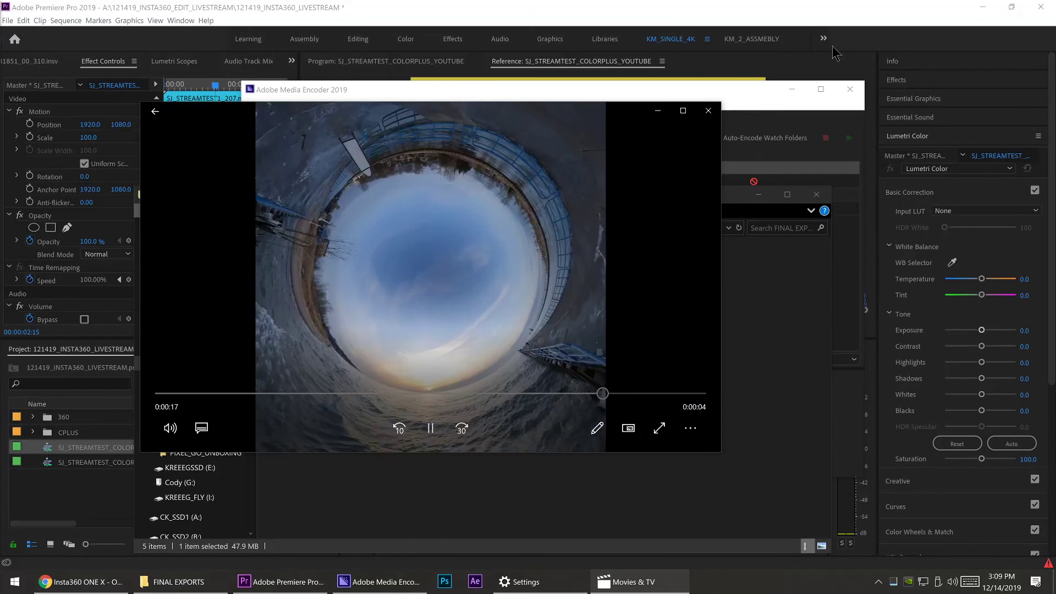
left_click(707, 106)
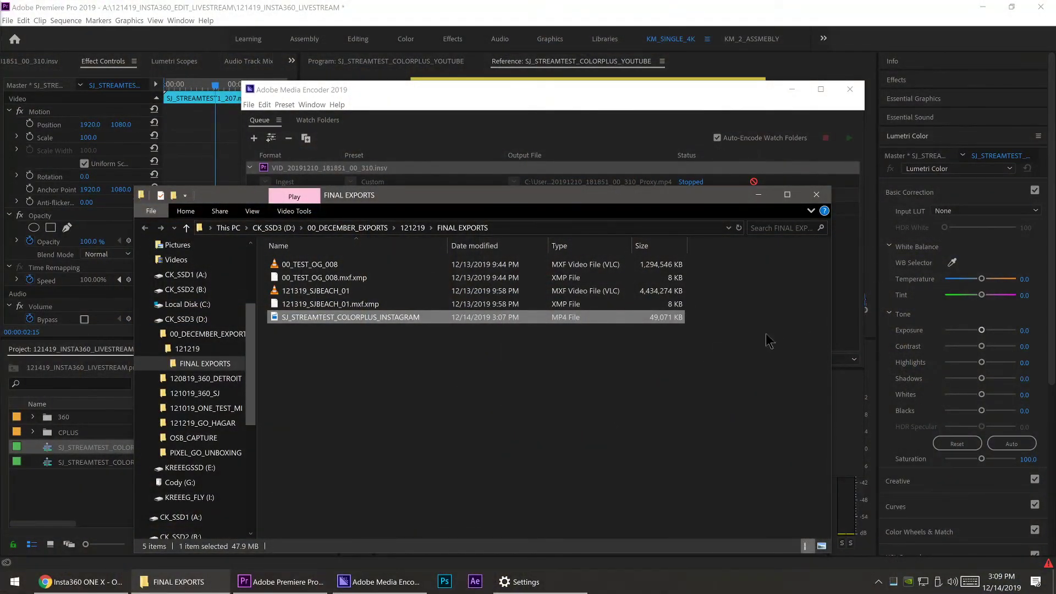
Step: Close the FINAL EXPORTS folder and minimize both Media Encoder and Premiere Pro to reach the desktop
left_click(467, 426)
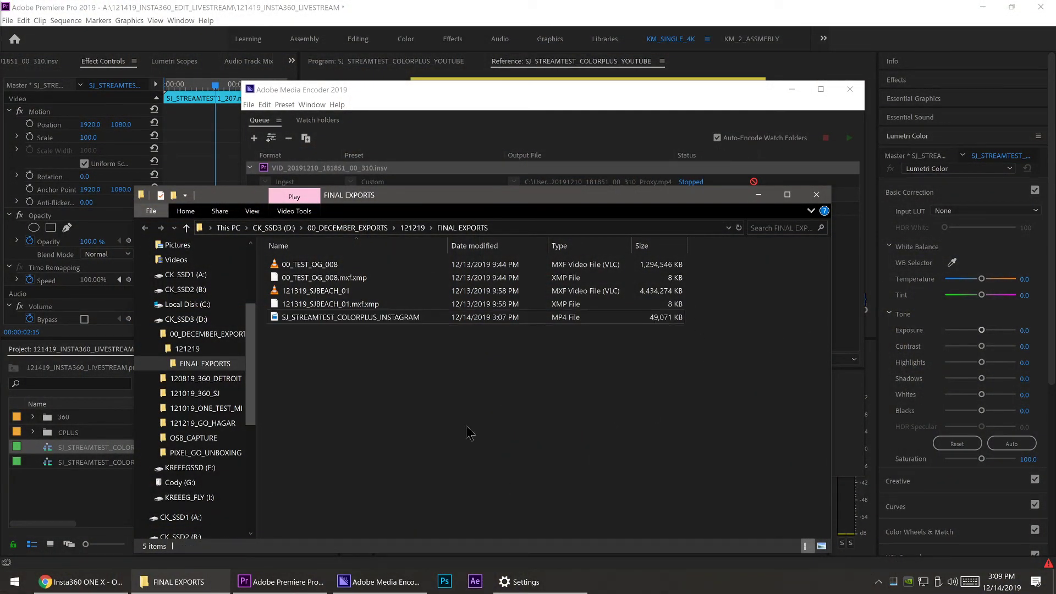
left_click(816, 195)
left_click_drag(626, 98, 601, 107)
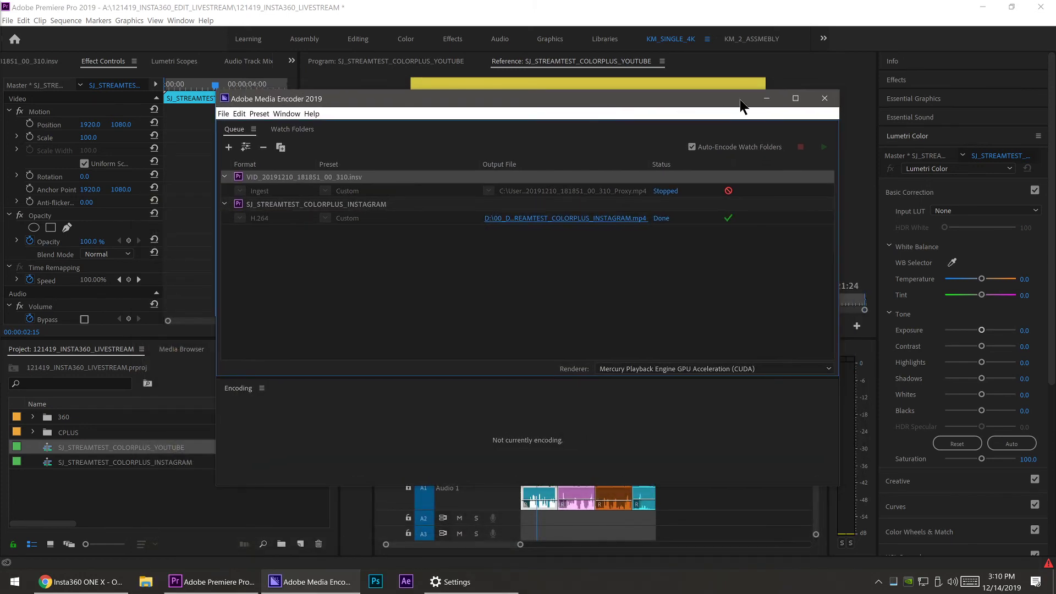
left_click(764, 99)
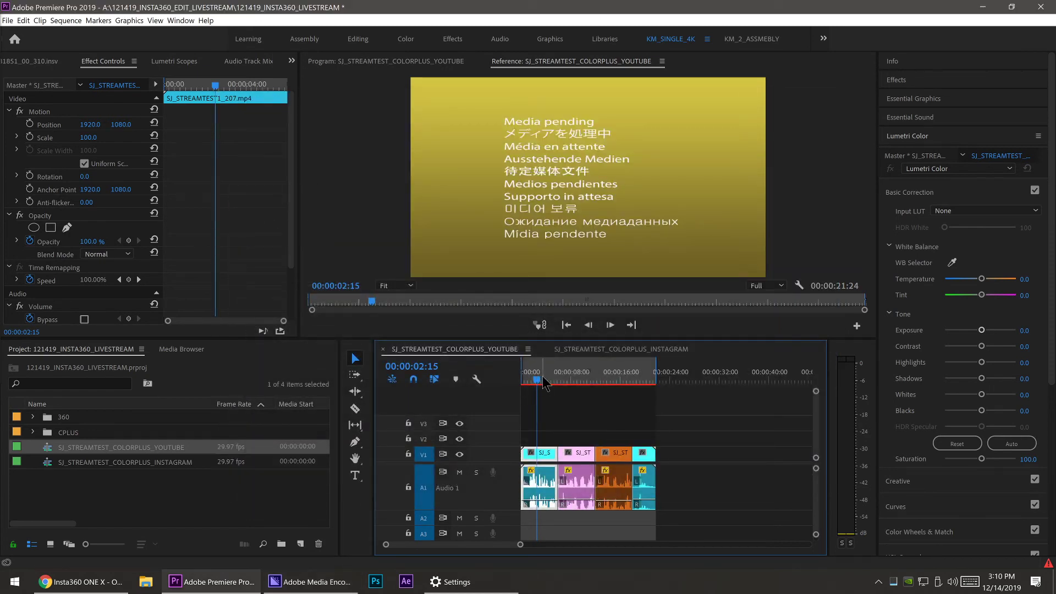
left_click_drag(537, 379, 539, 379)
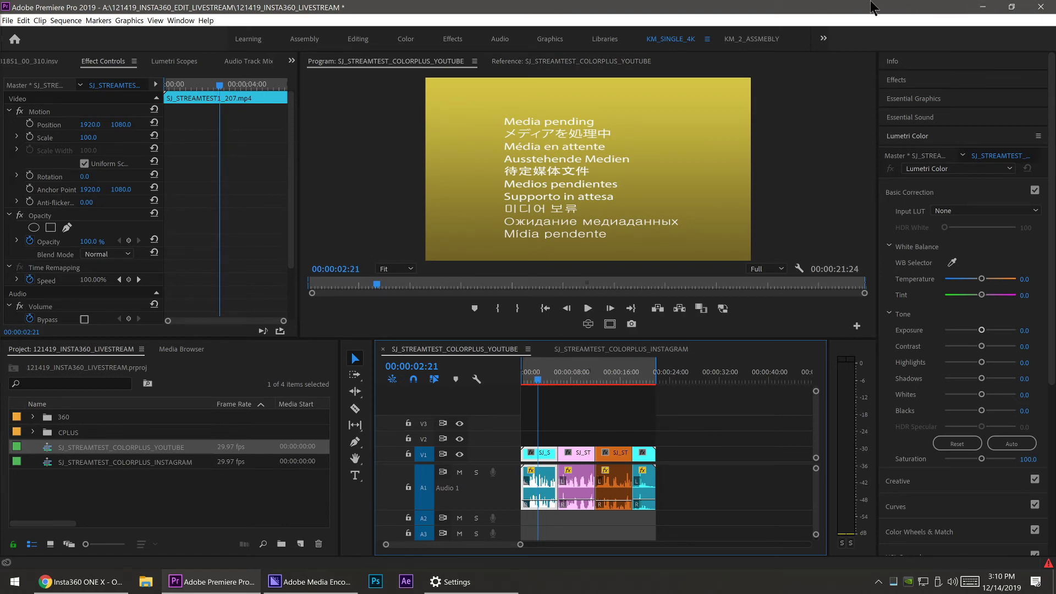
left_click(977, 6)
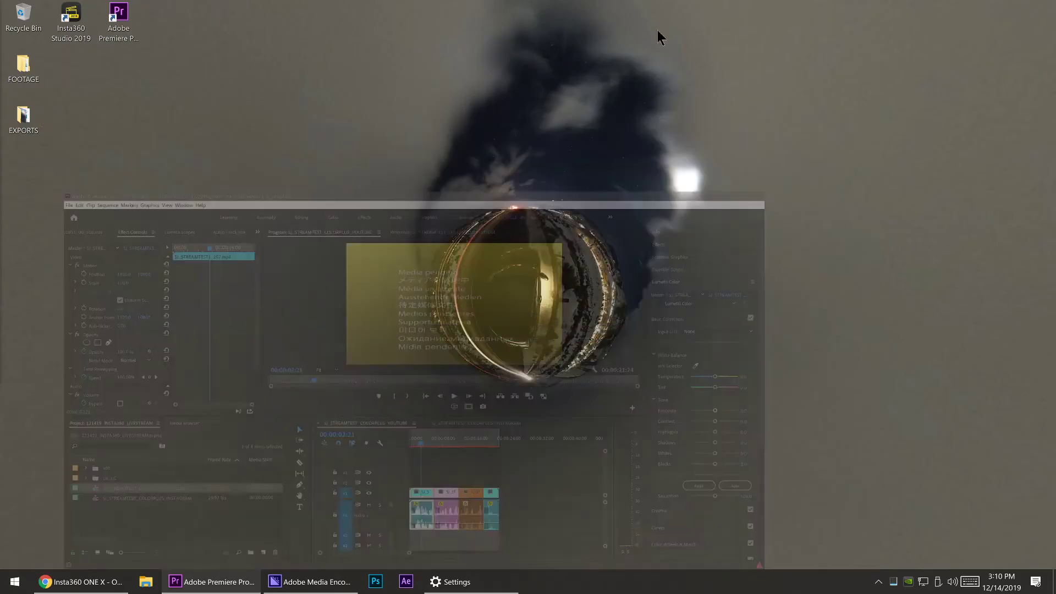